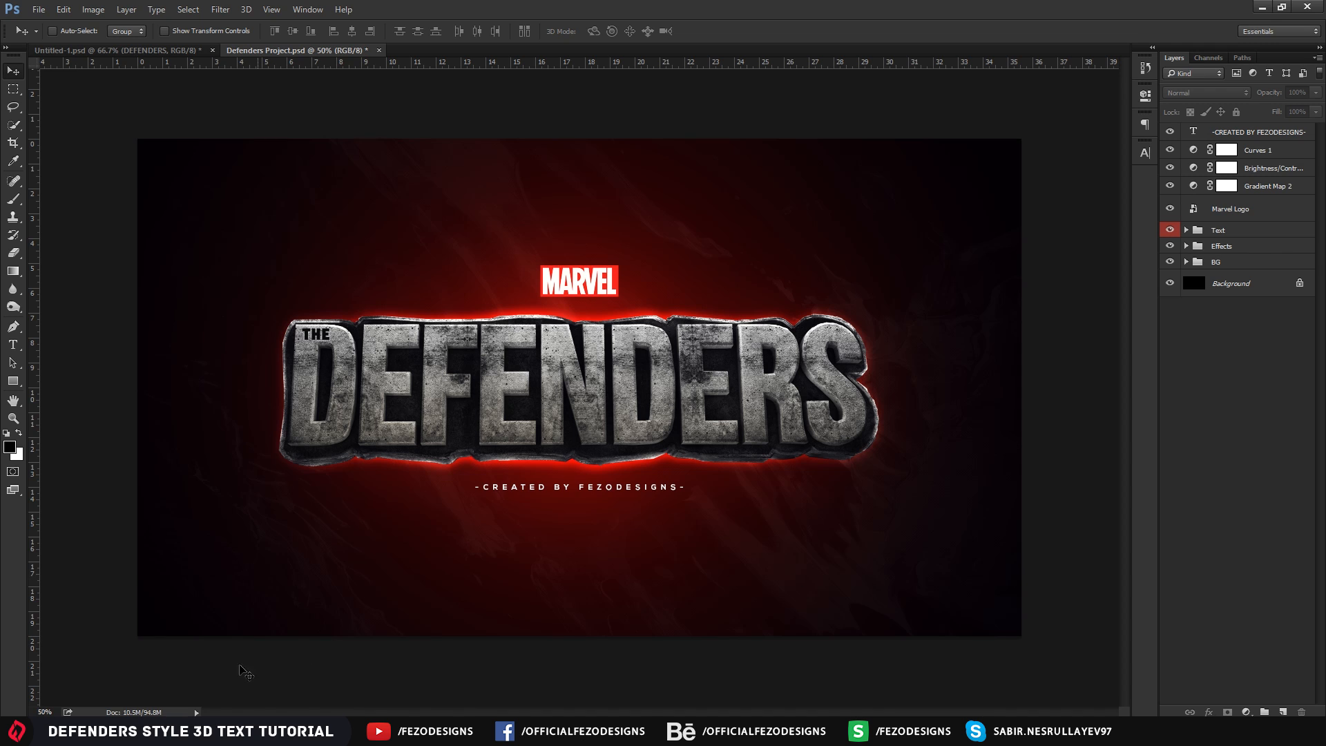
Open the Marvel's Defenders reference image from the defenders folder, examine its title design, and return to Photoshop
click(228, 730)
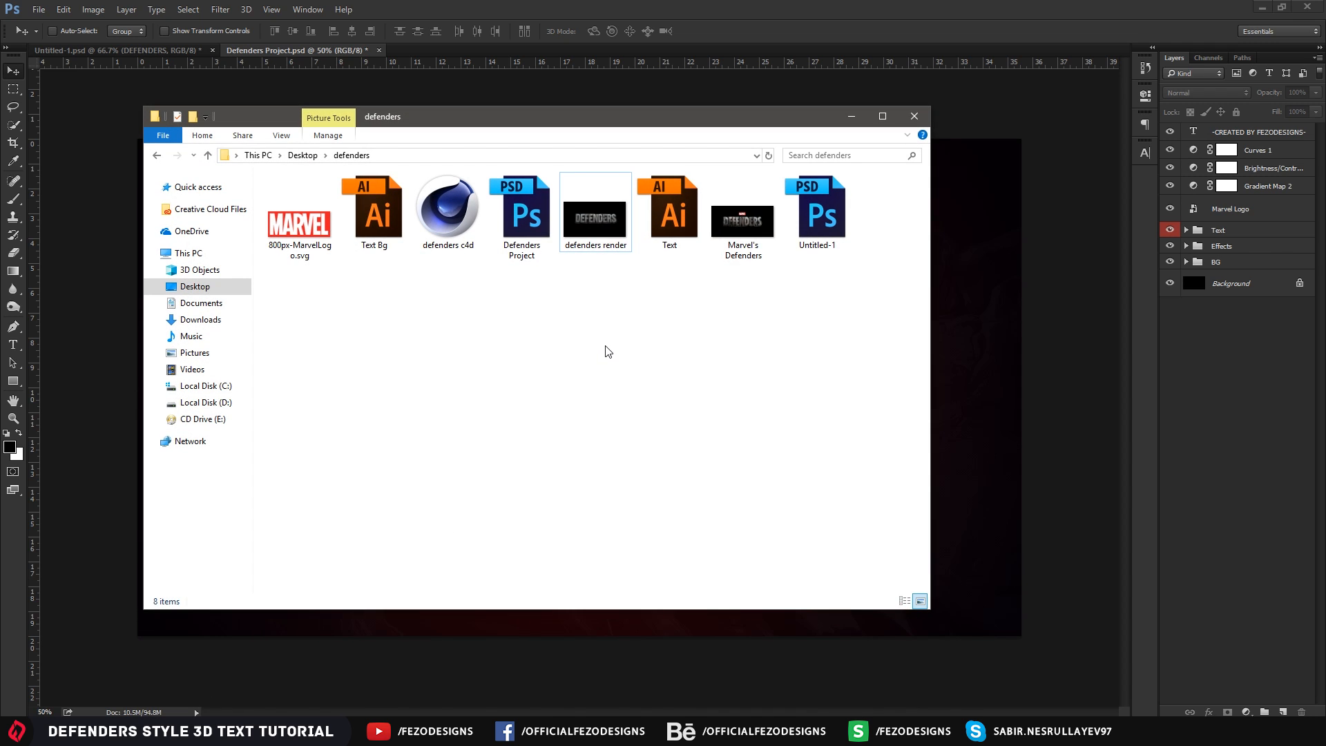
click(753, 240)
double_click(752, 241)
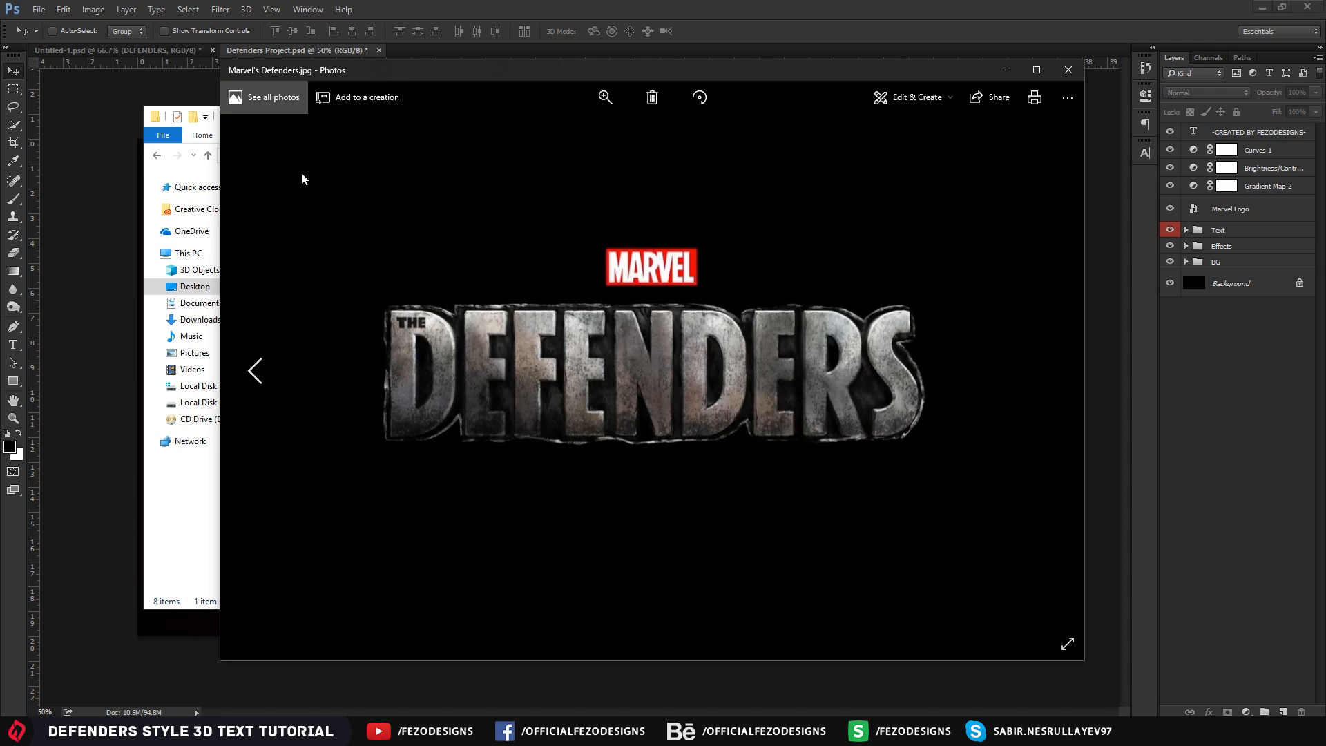
click(1060, 78)
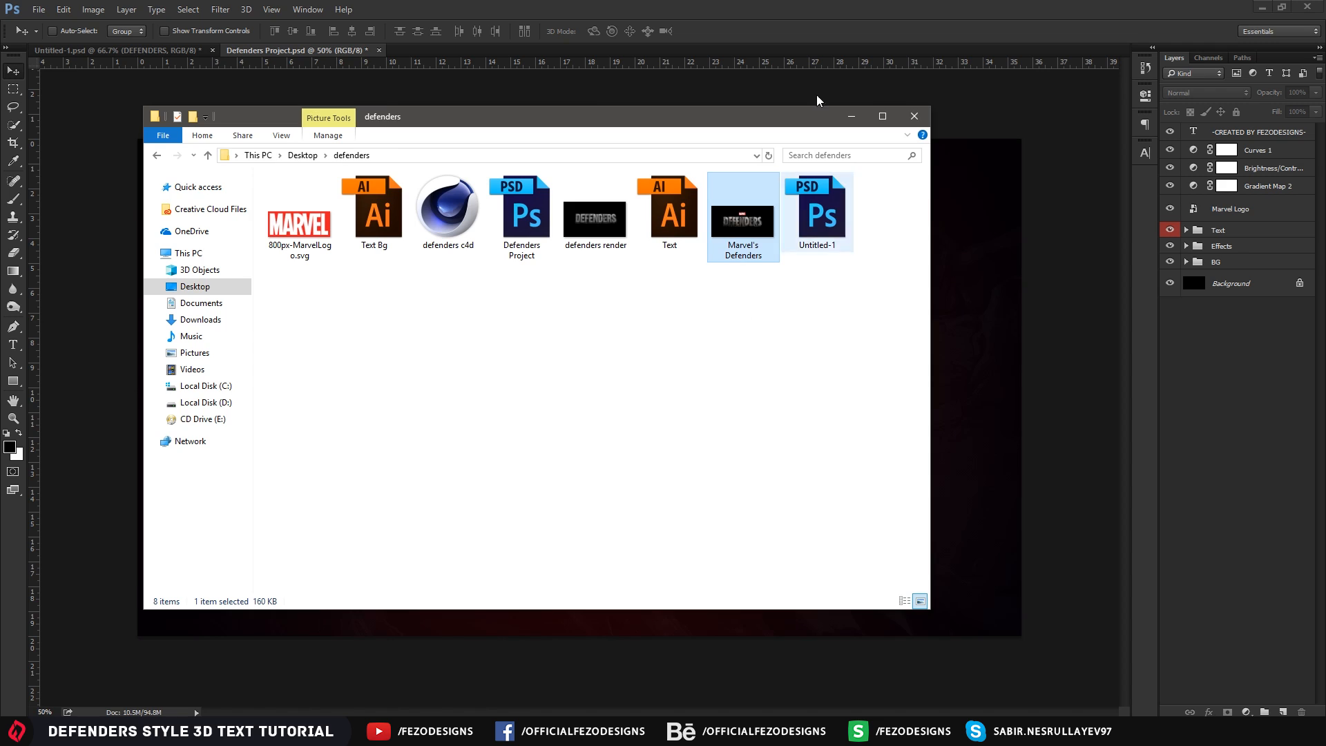
click(827, 6)
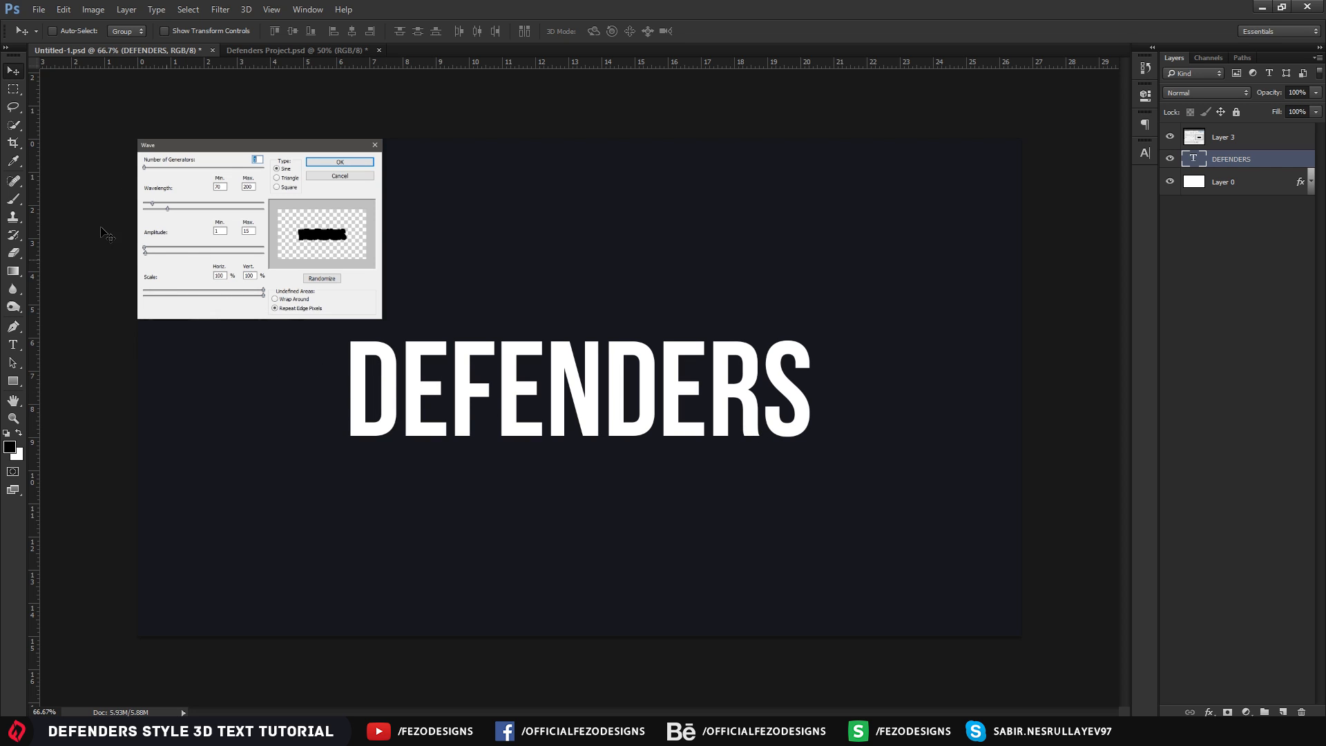
Examine the font and size settings of the DEFENDERS text in the Untitled-1 document
click(14, 344)
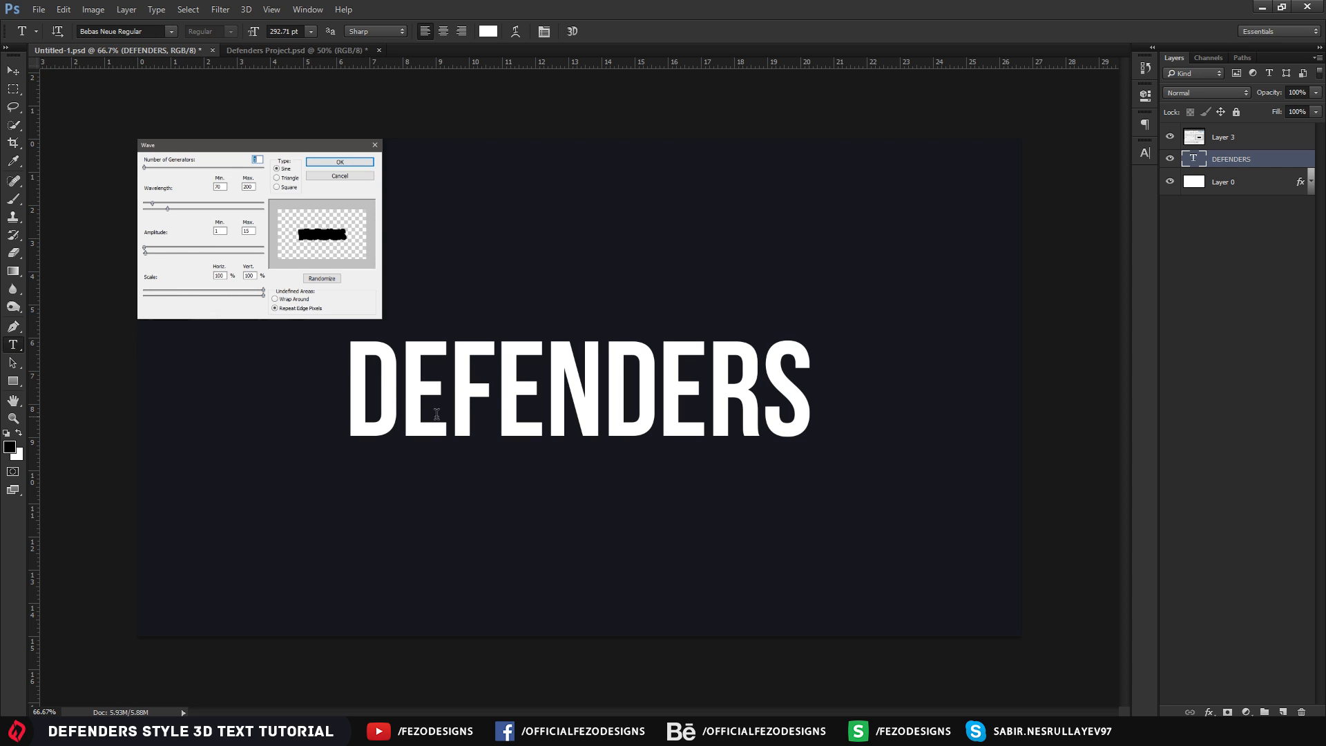
drag(353, 392, 323, 379)
click(483, 396)
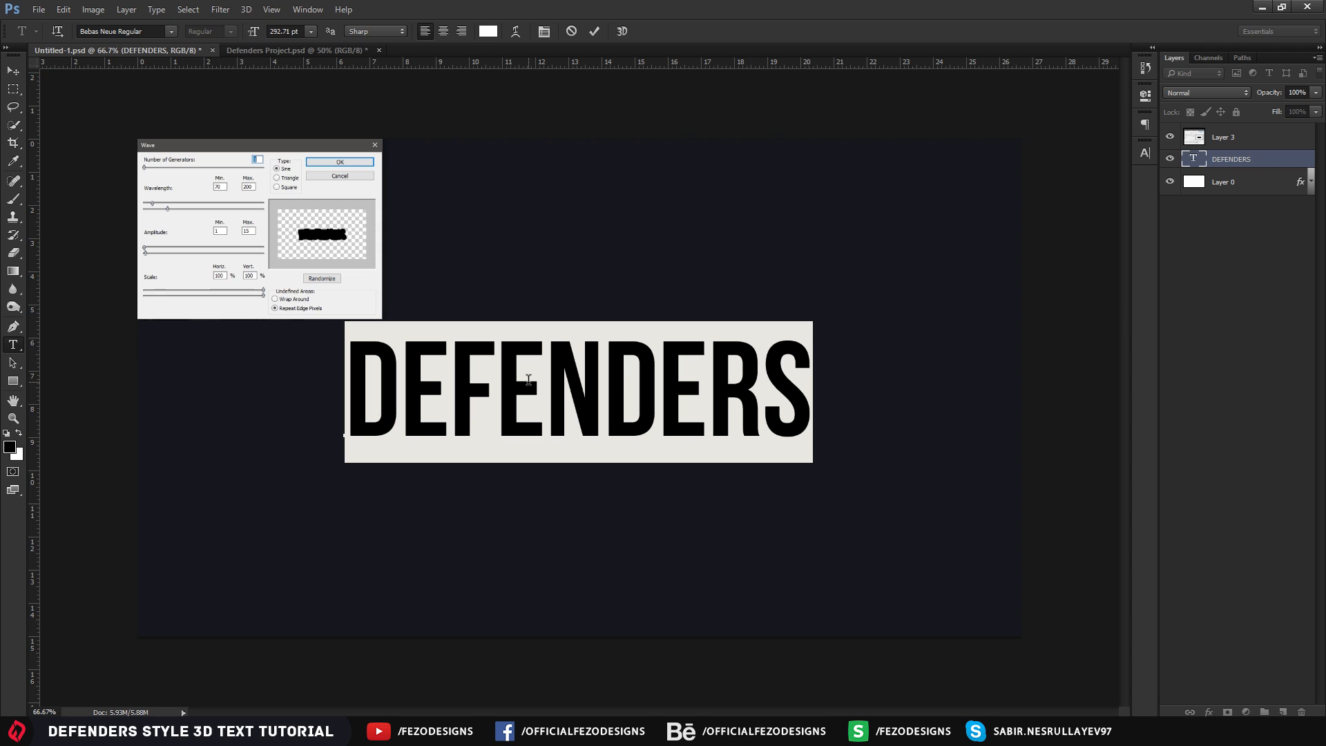
key(Left)
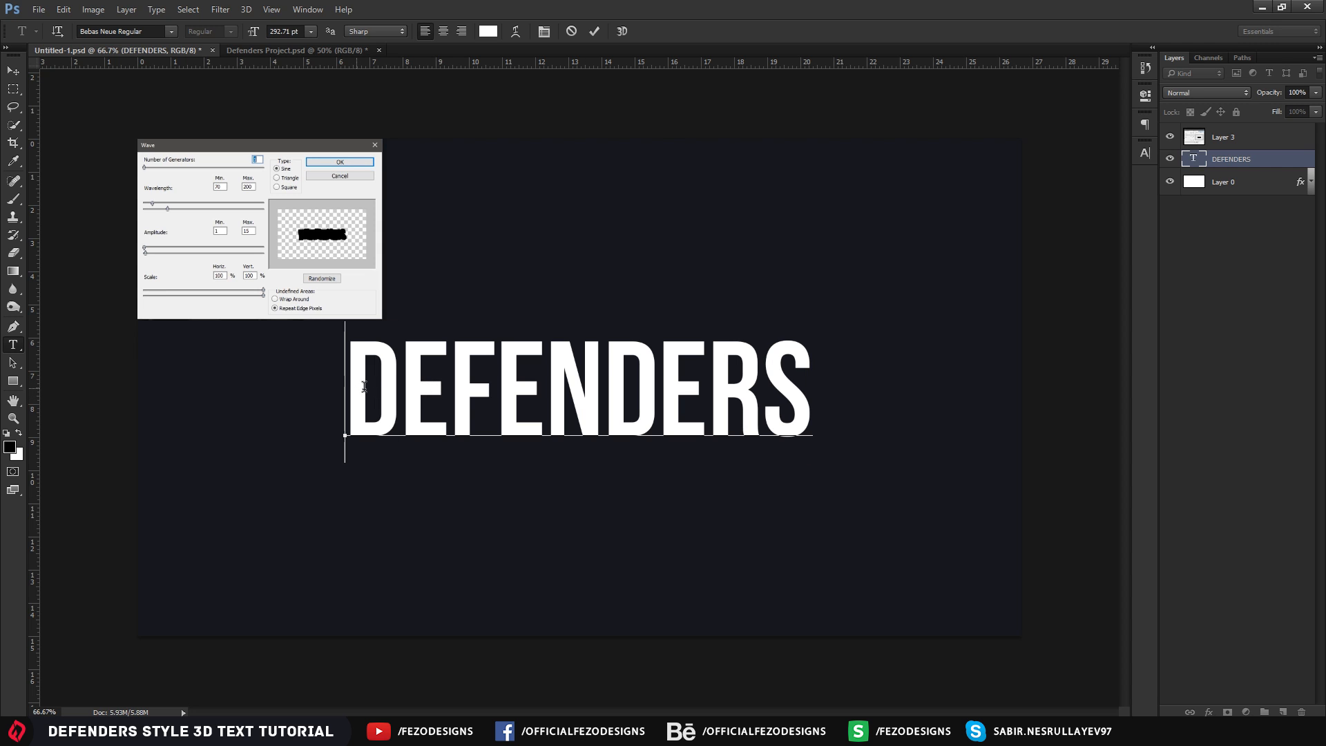
drag(364, 387, 835, 388)
click(444, 395)
drag(342, 387, 800, 390)
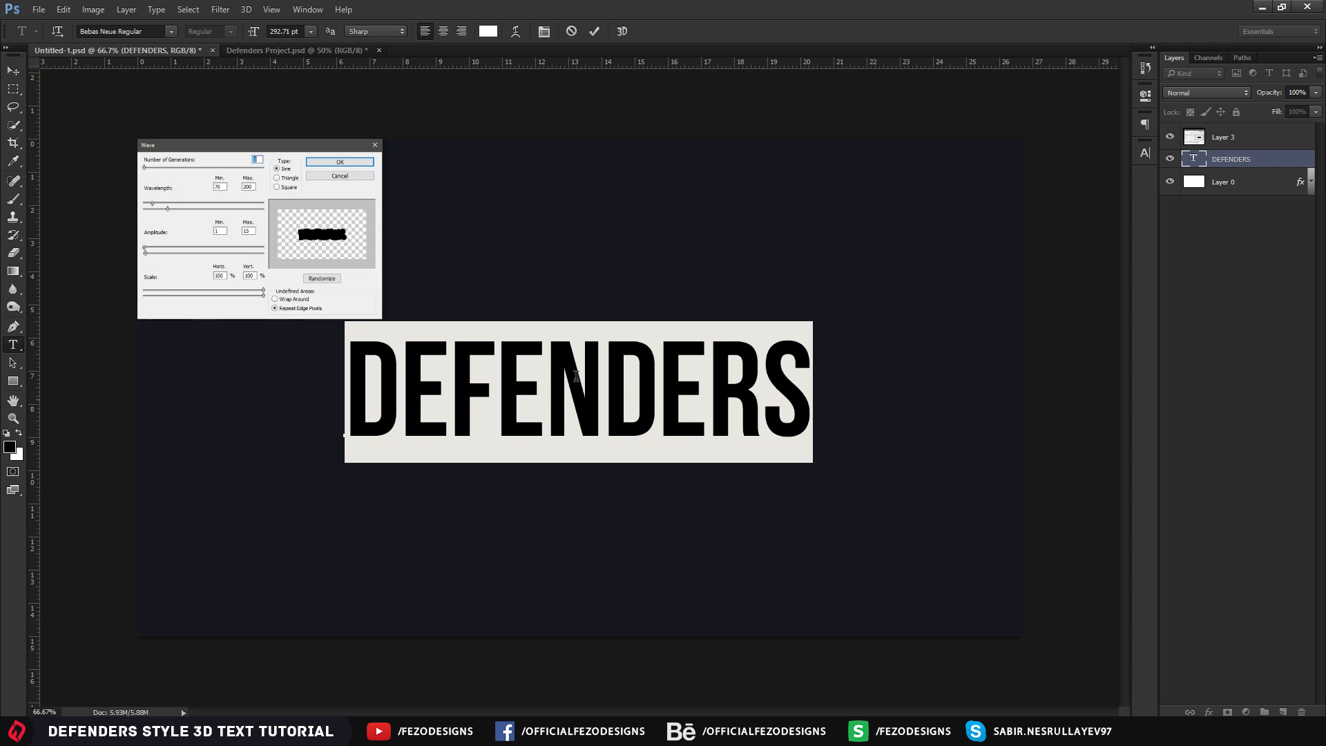
click(12, 73)
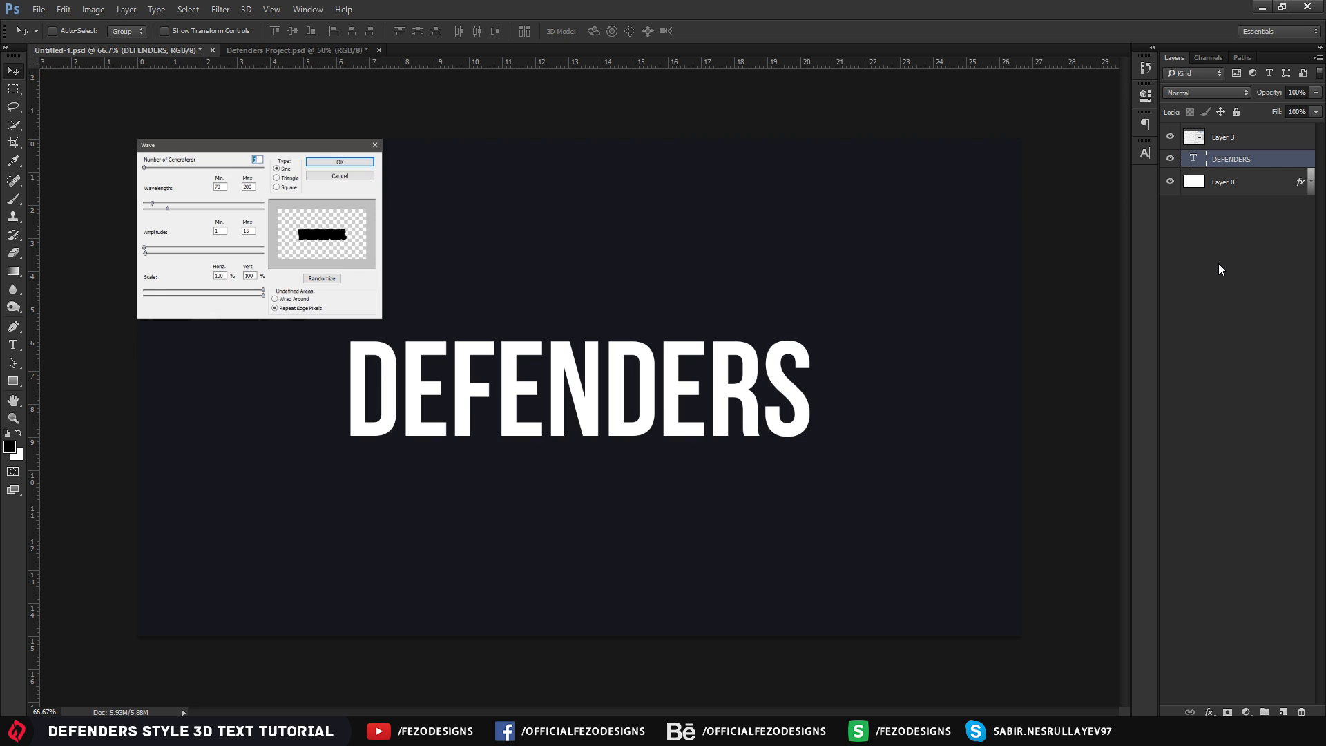
Create a new layer directly above Layer 0 and name it bg
click(1261, 187)
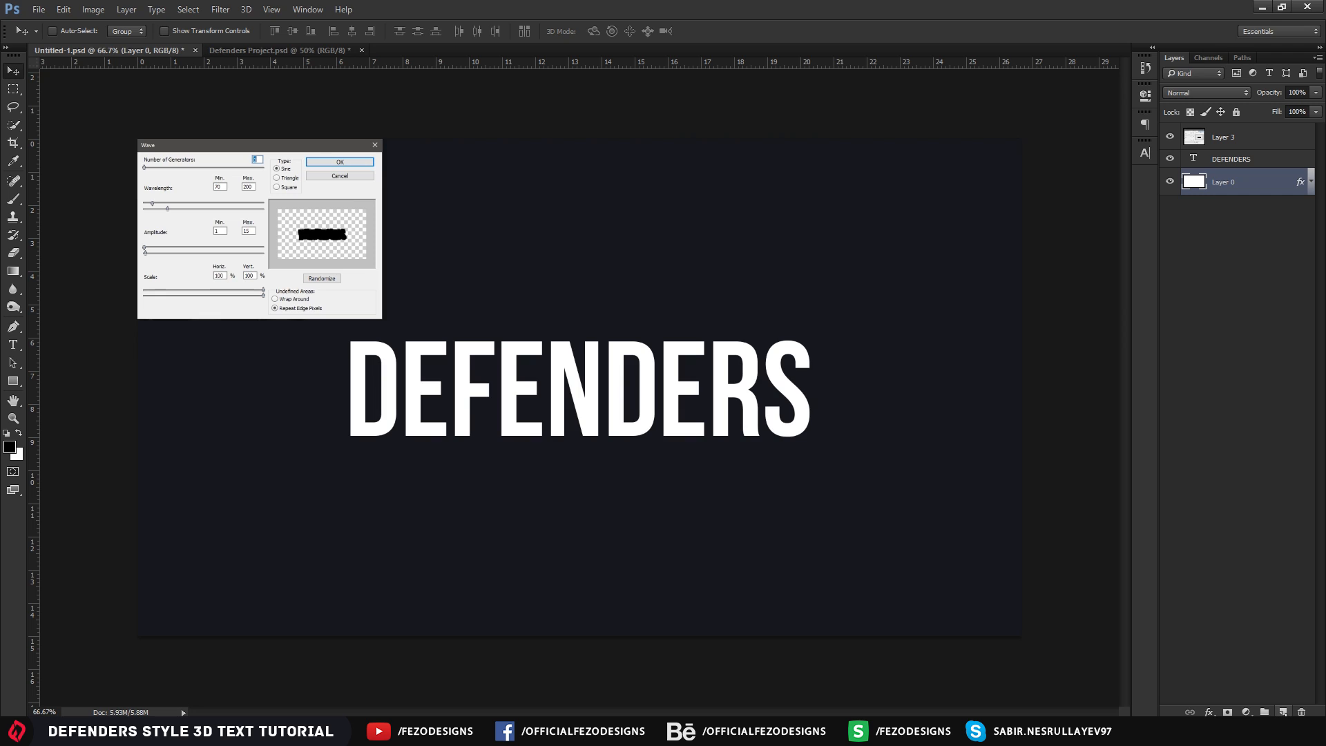
click(1282, 712)
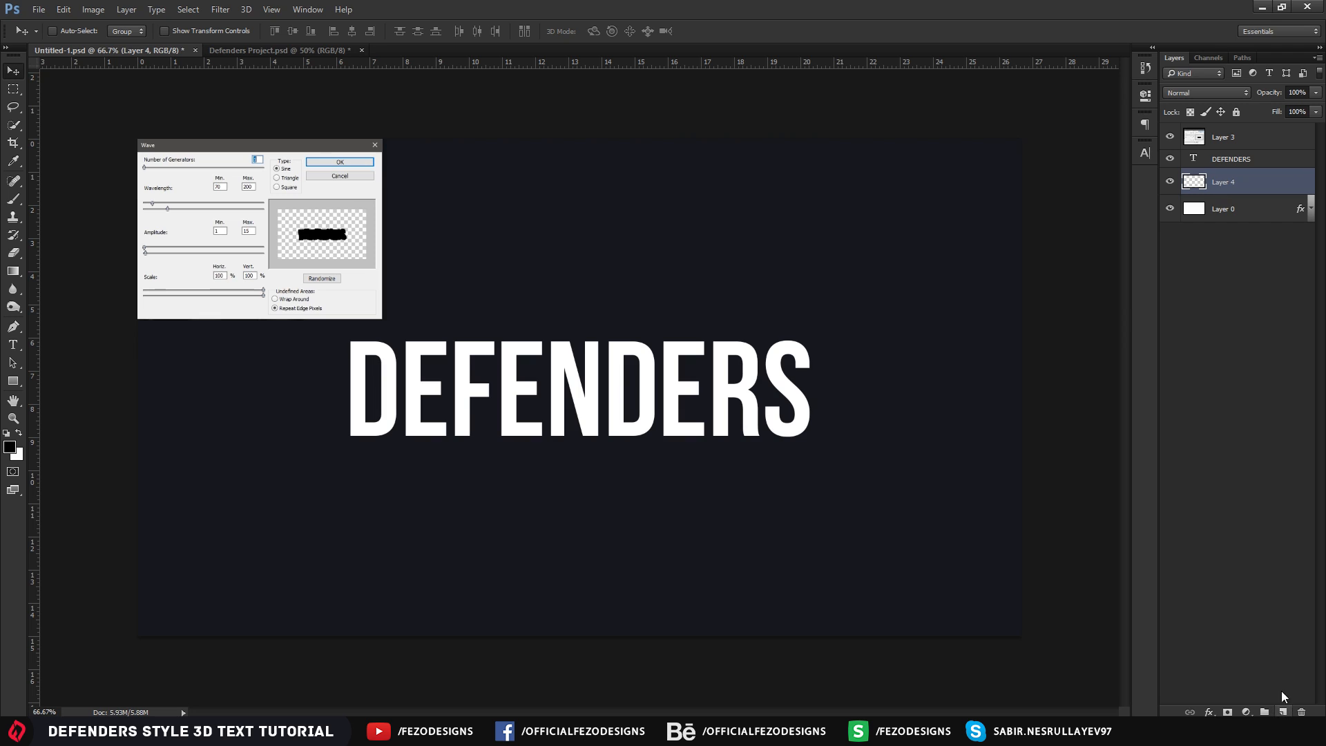
double_click(1224, 183)
text(bag)
key(Return)
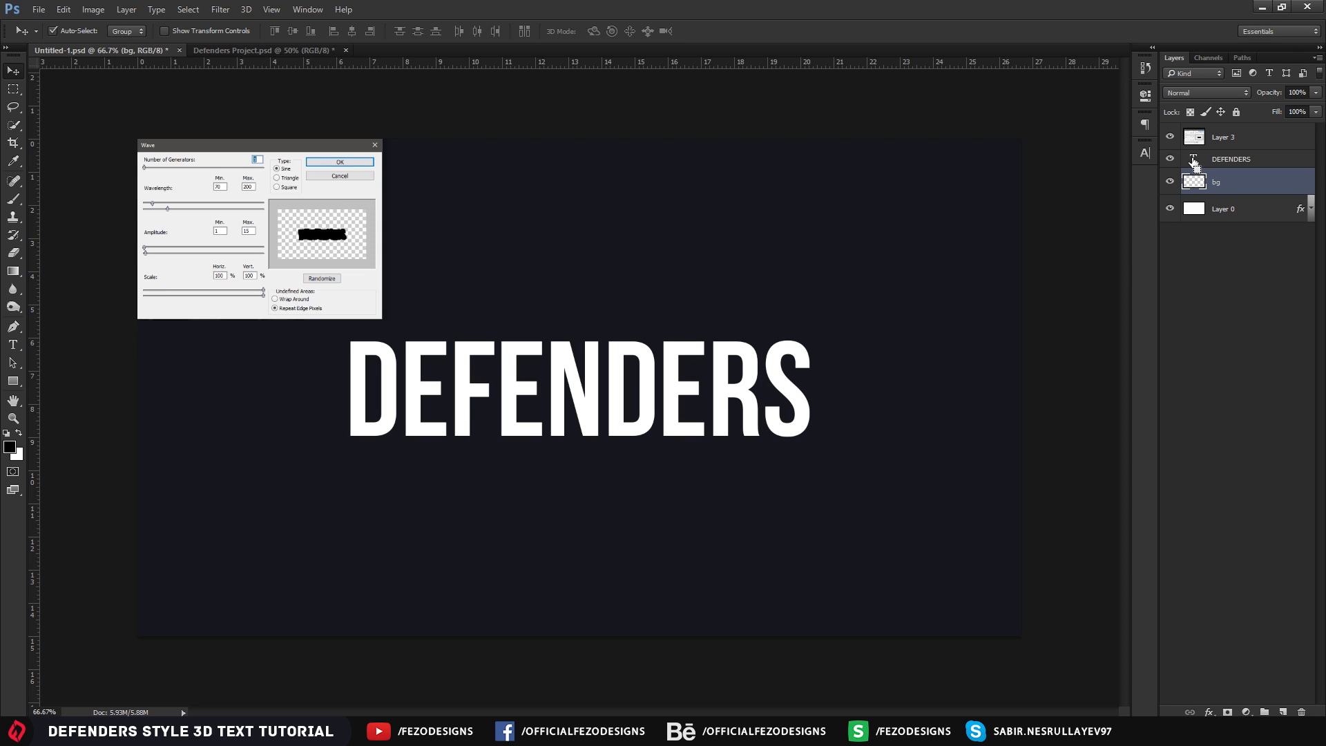
Load the outline of the DEFENDERS text as a selection and expand it by 20 pixels
ctrl+click(1193, 160)
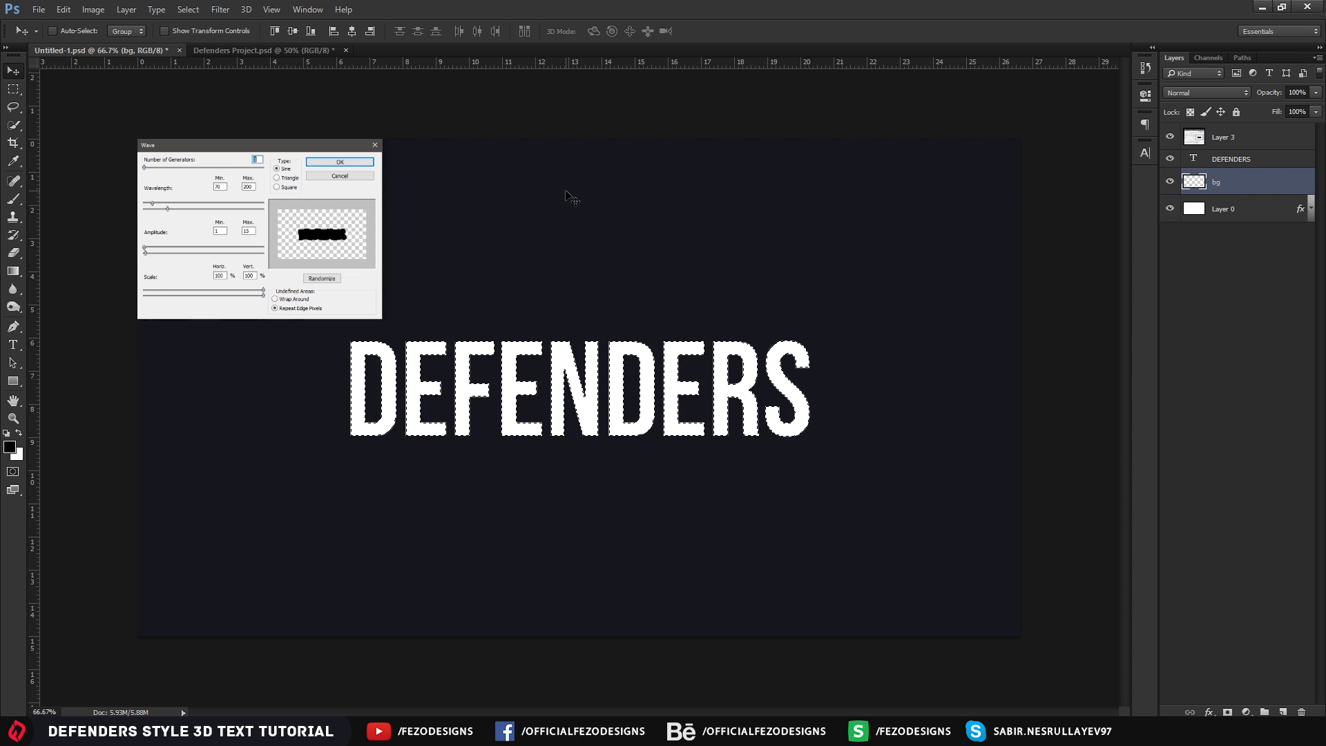
click(188, 10)
mouse_move(228, 188)
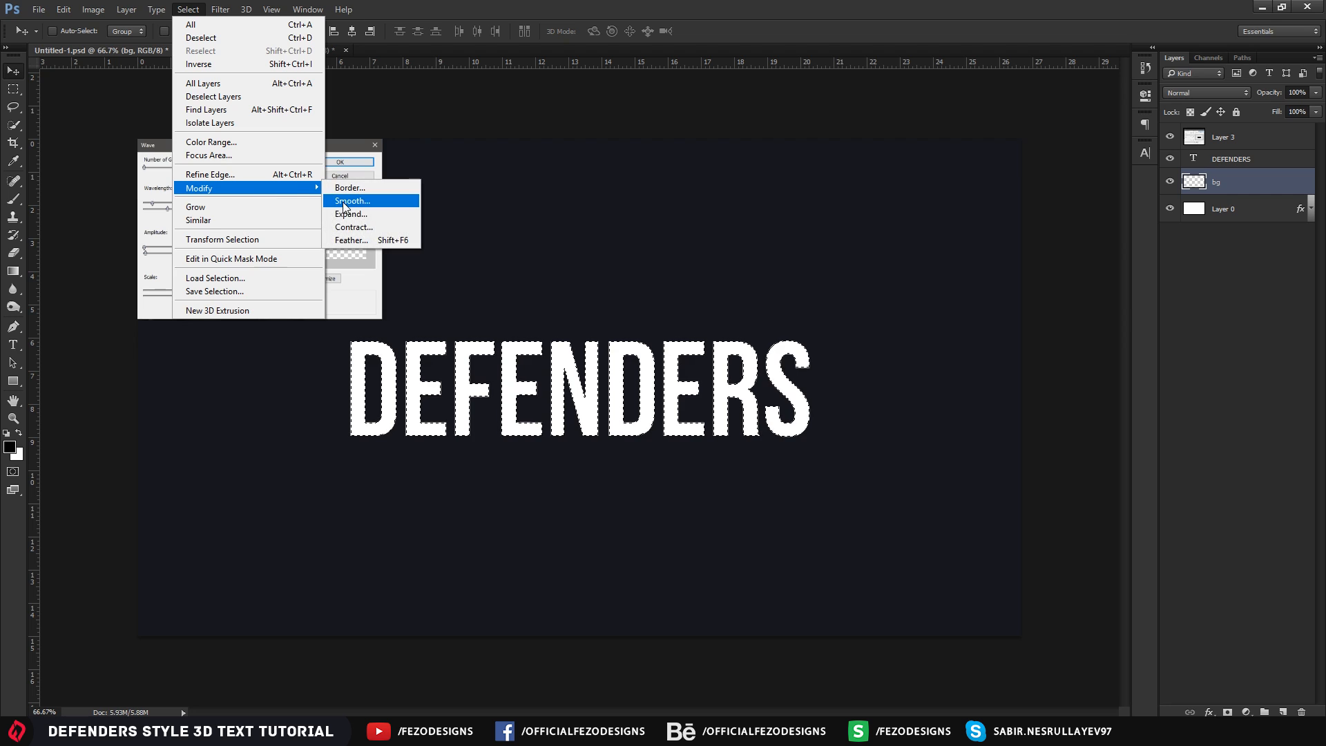
click(364, 215)
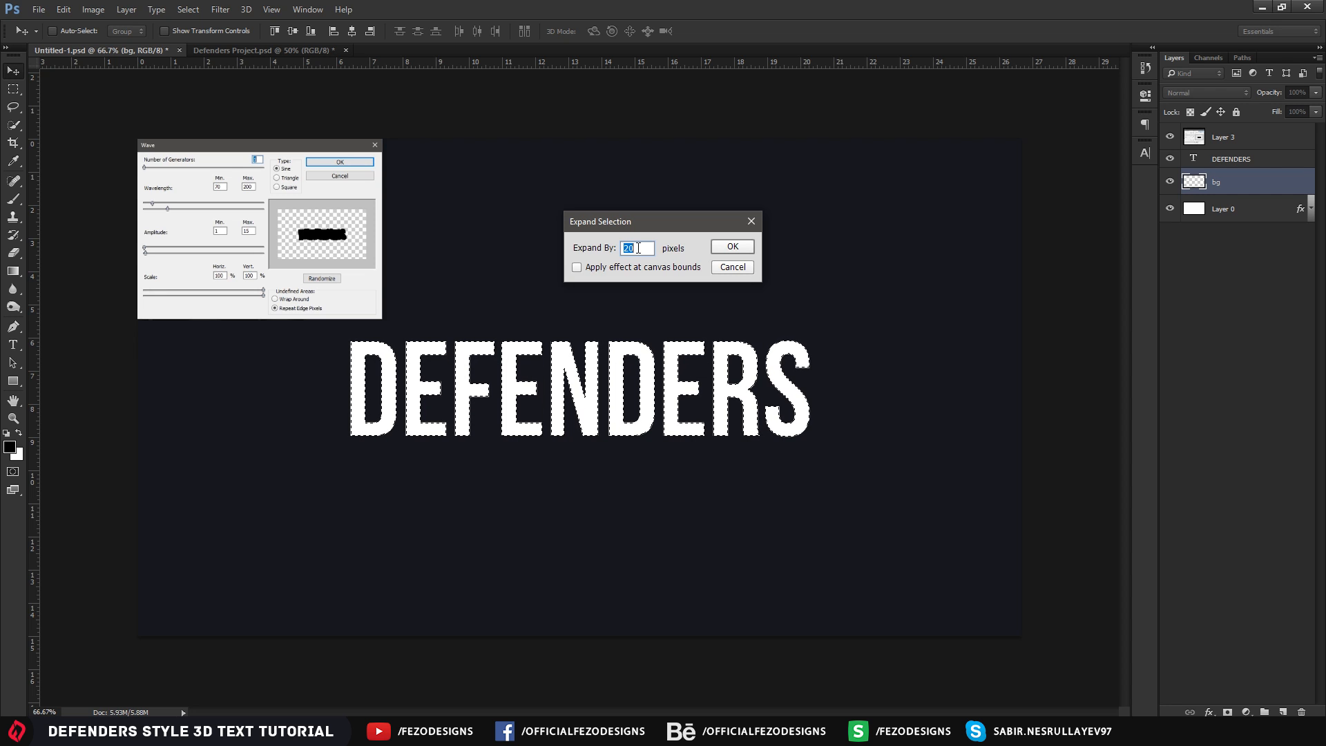
click(732, 247)
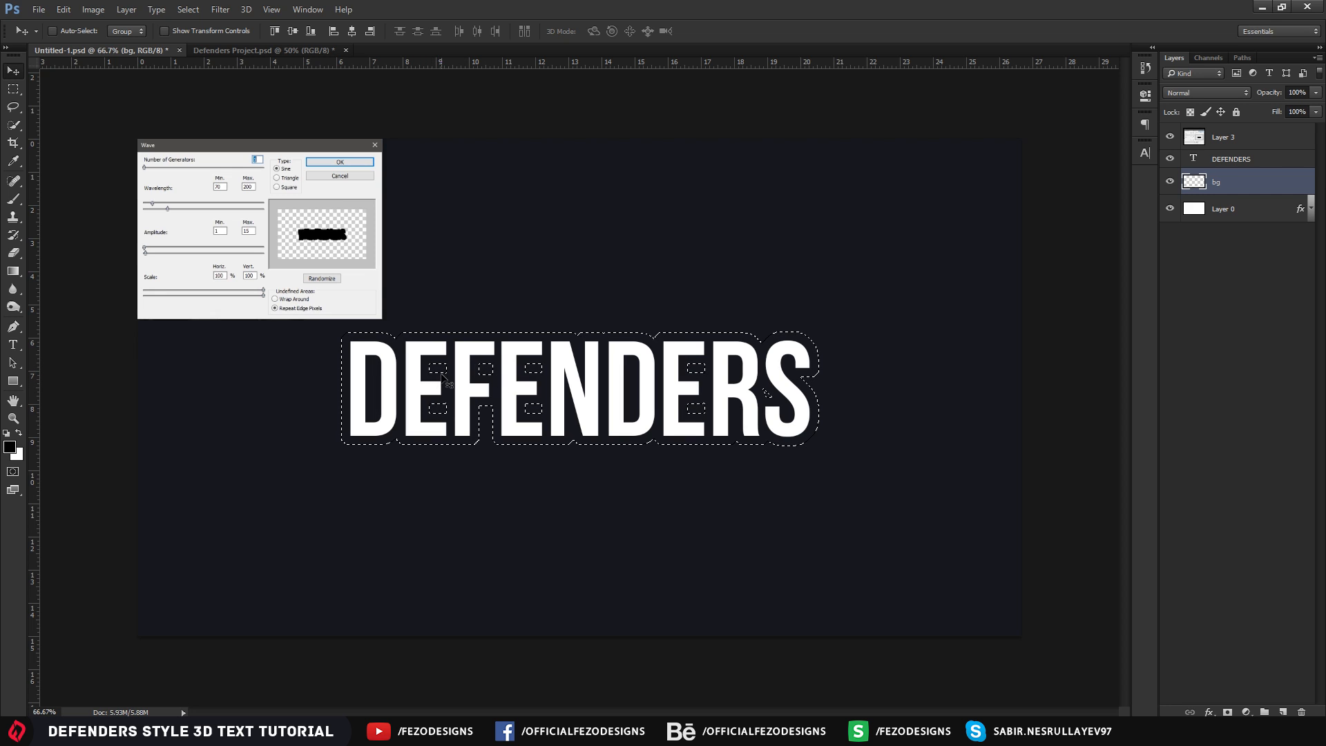
Add rectangular marquee areas to the selection to fill the gaps inside the letters E
click(14, 94)
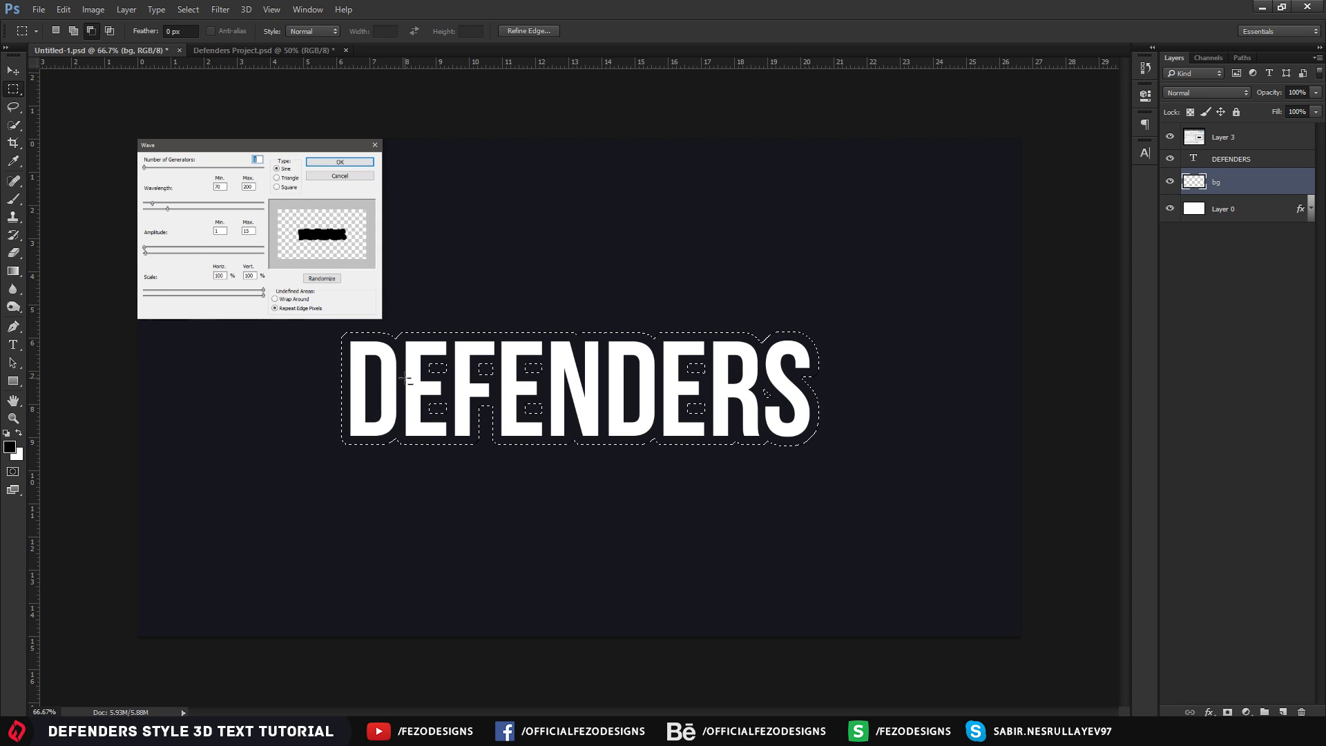
key(shift)
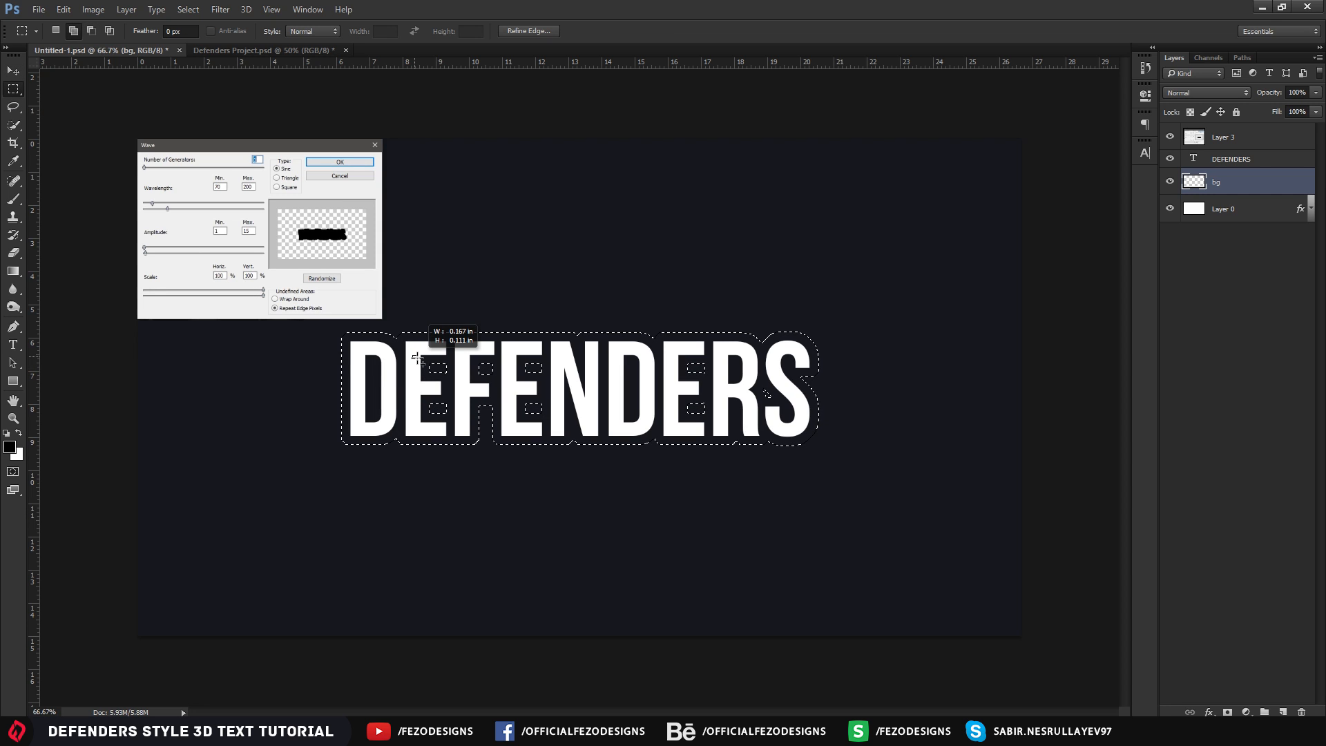
shift+drag(417, 358, 417, 368)
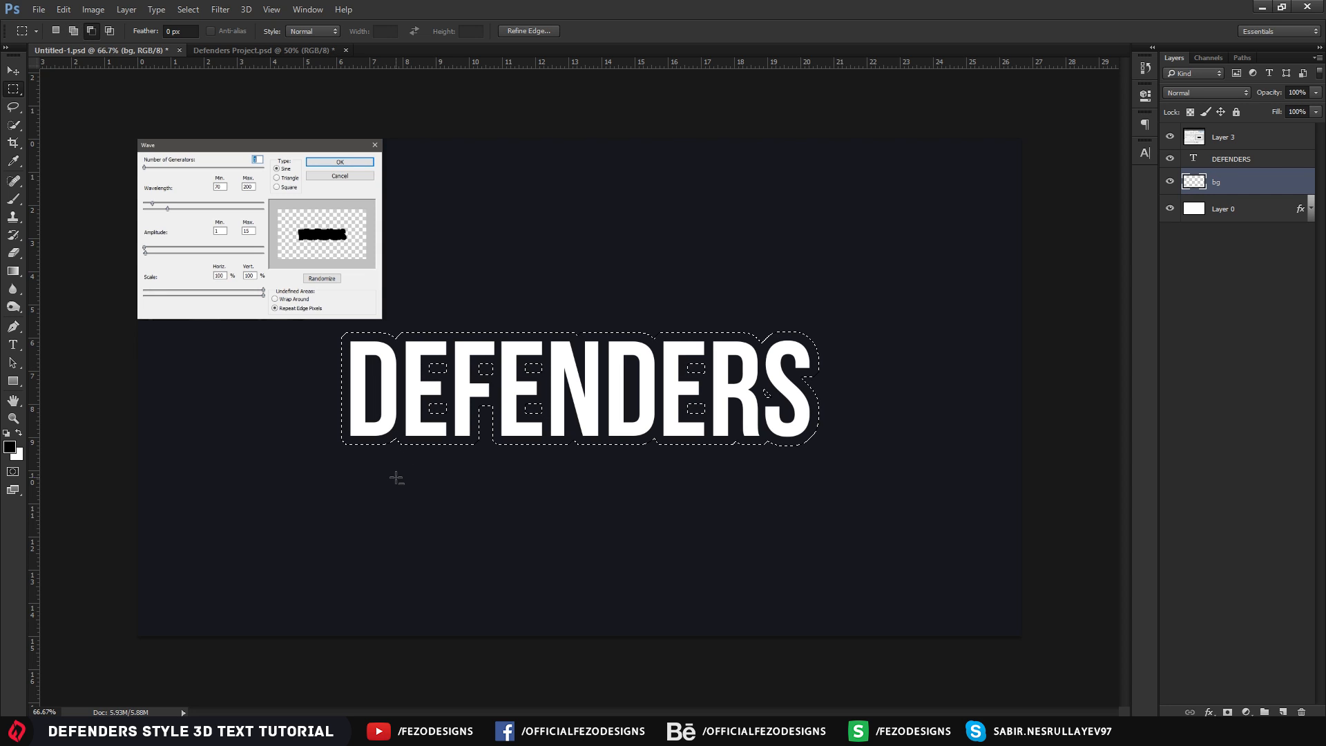
key(alt)
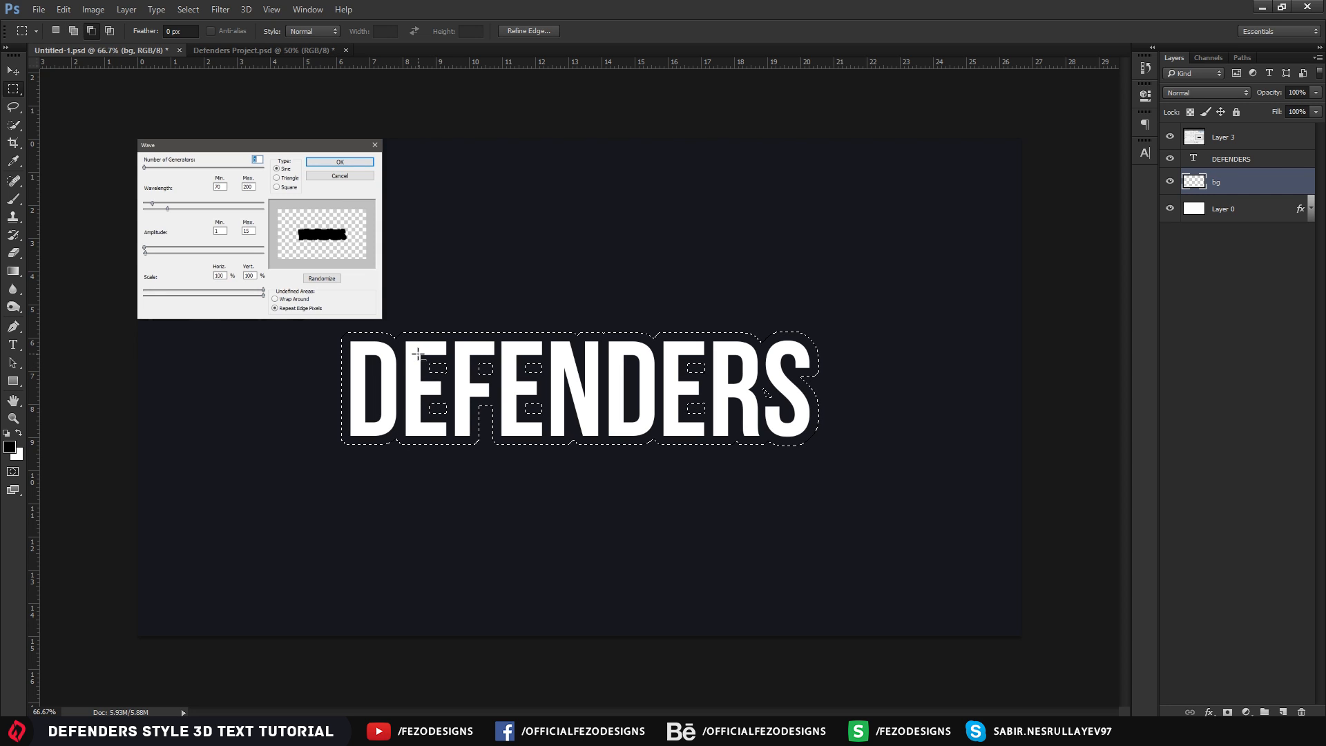
key(shift)
shift+drag(440, 370, 453, 427)
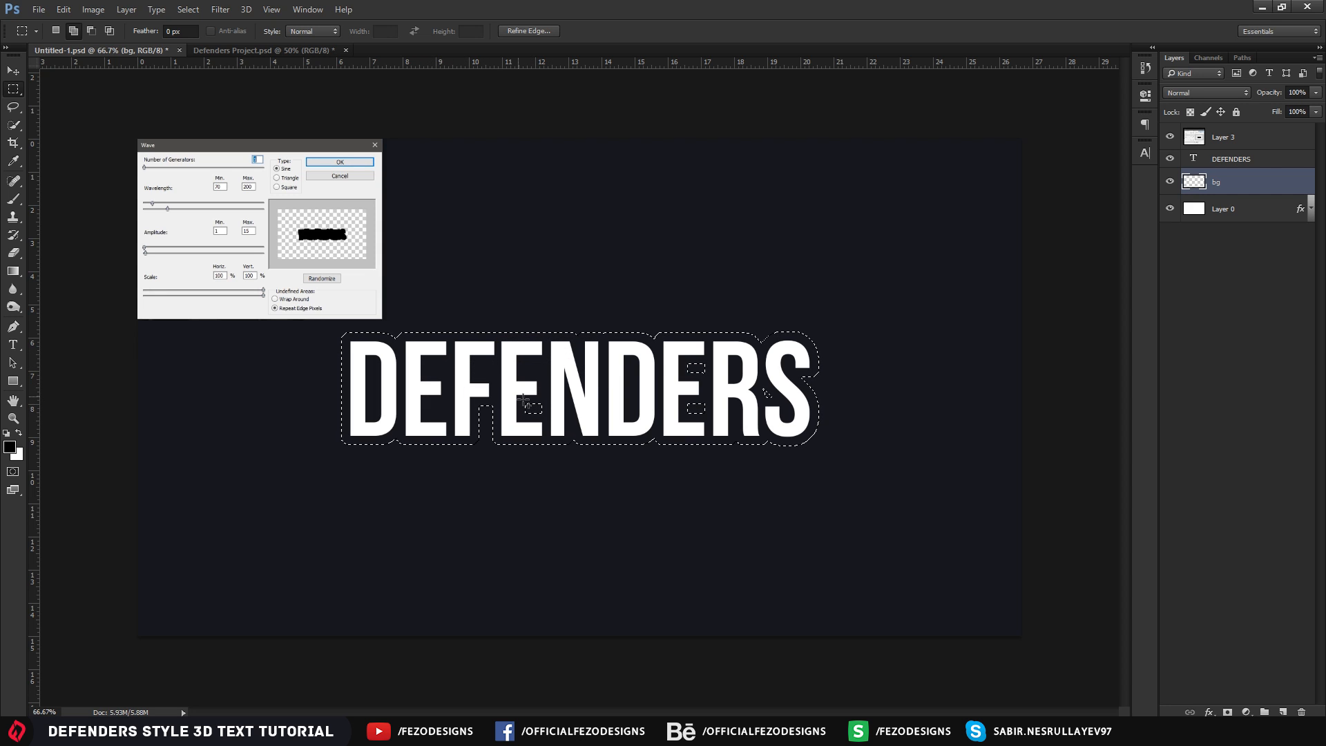
drag(680, 359, 706, 417)
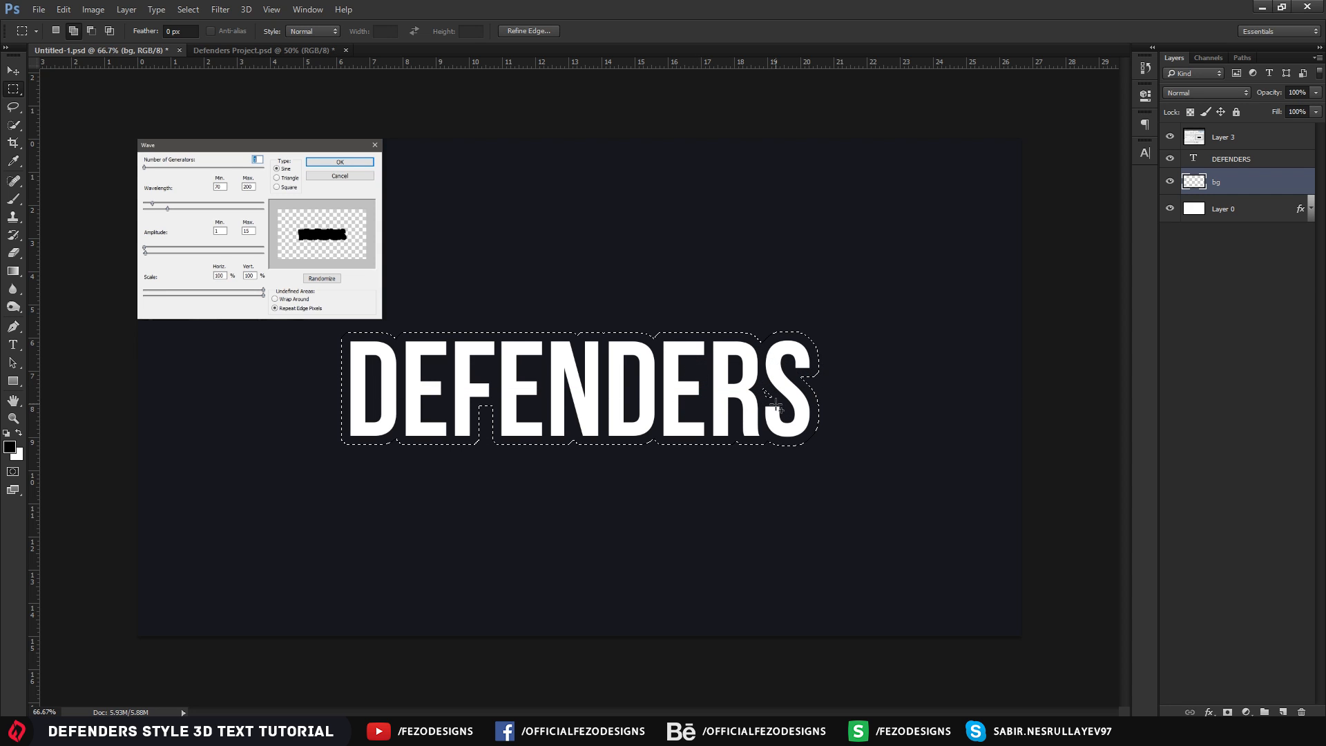
Add rectangular areas to the selection to close the gap between R and S and the notch below the F
alt+scroll(476, 415, up, 2)
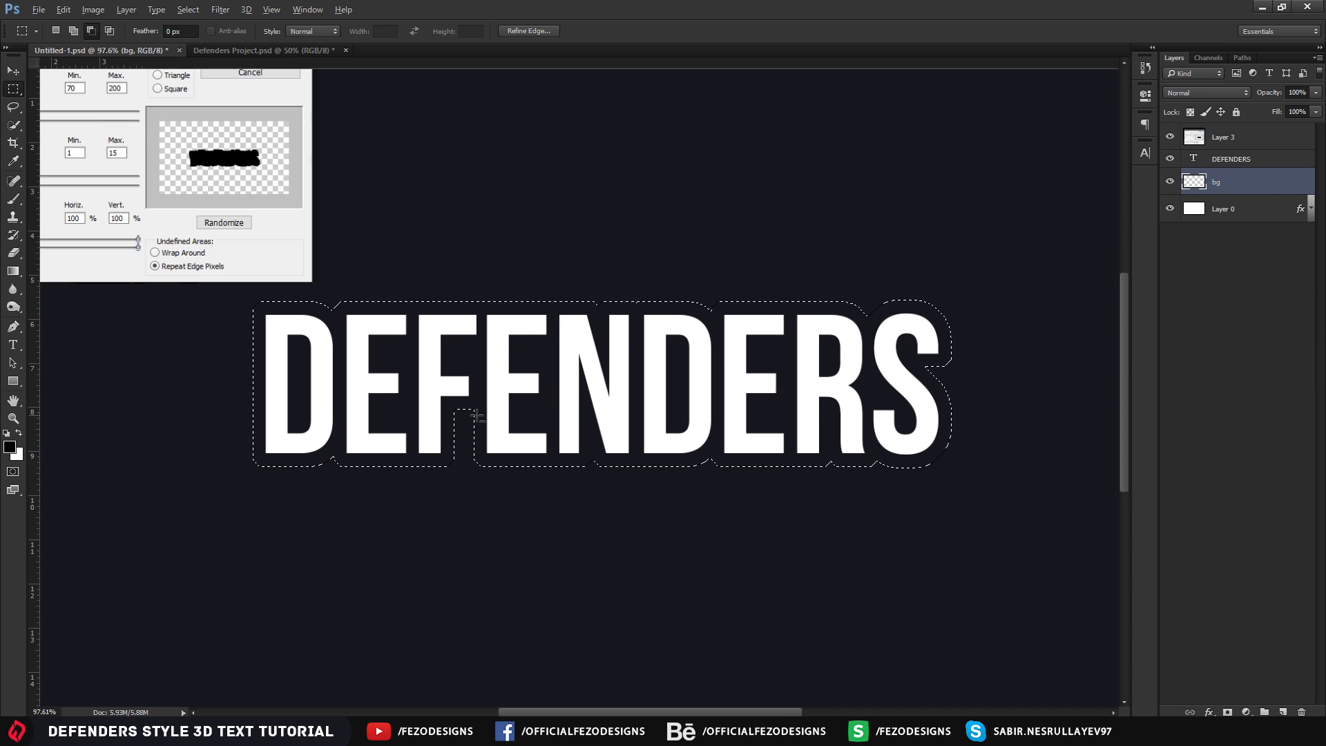
alt+scroll(476, 415, up, 3)
shift+drag(373, 344, 527, 475)
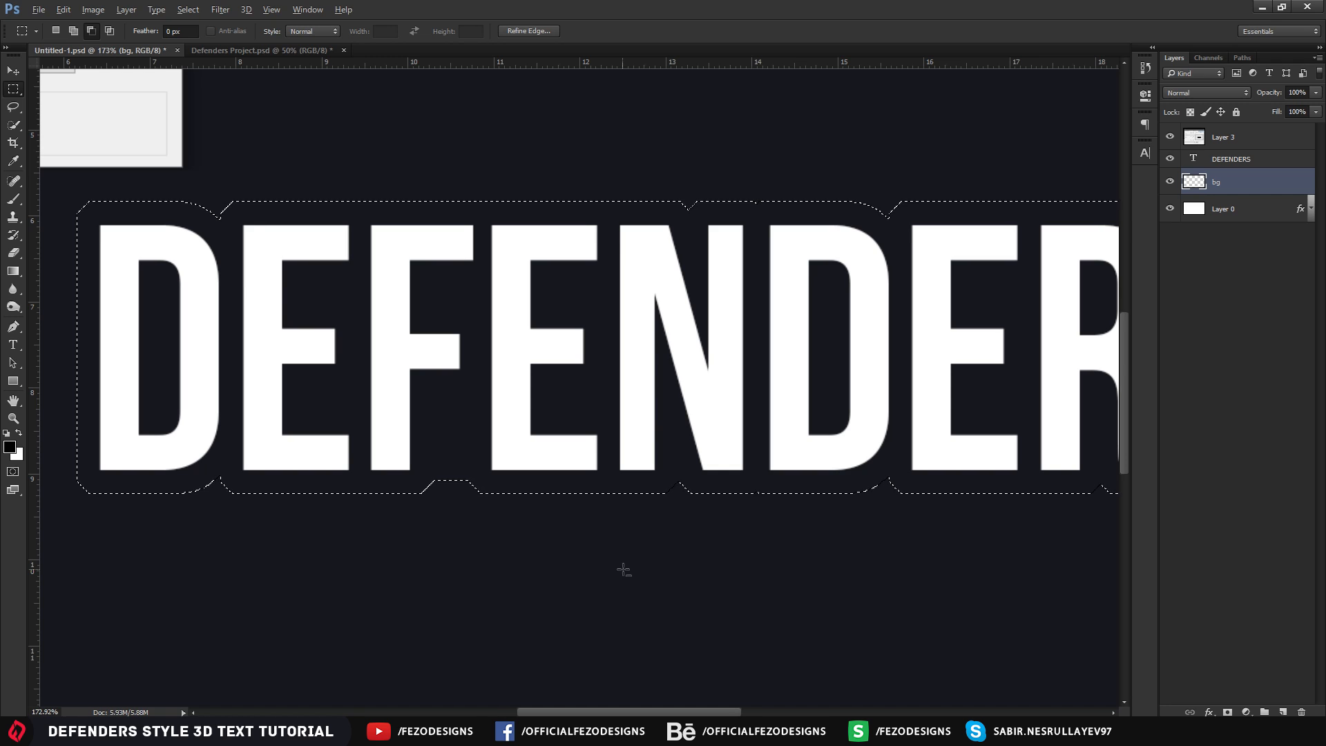
Fill the selection on the bg layer with the black foreground color and deselect
alt+scroll(624, 570, down, 4)
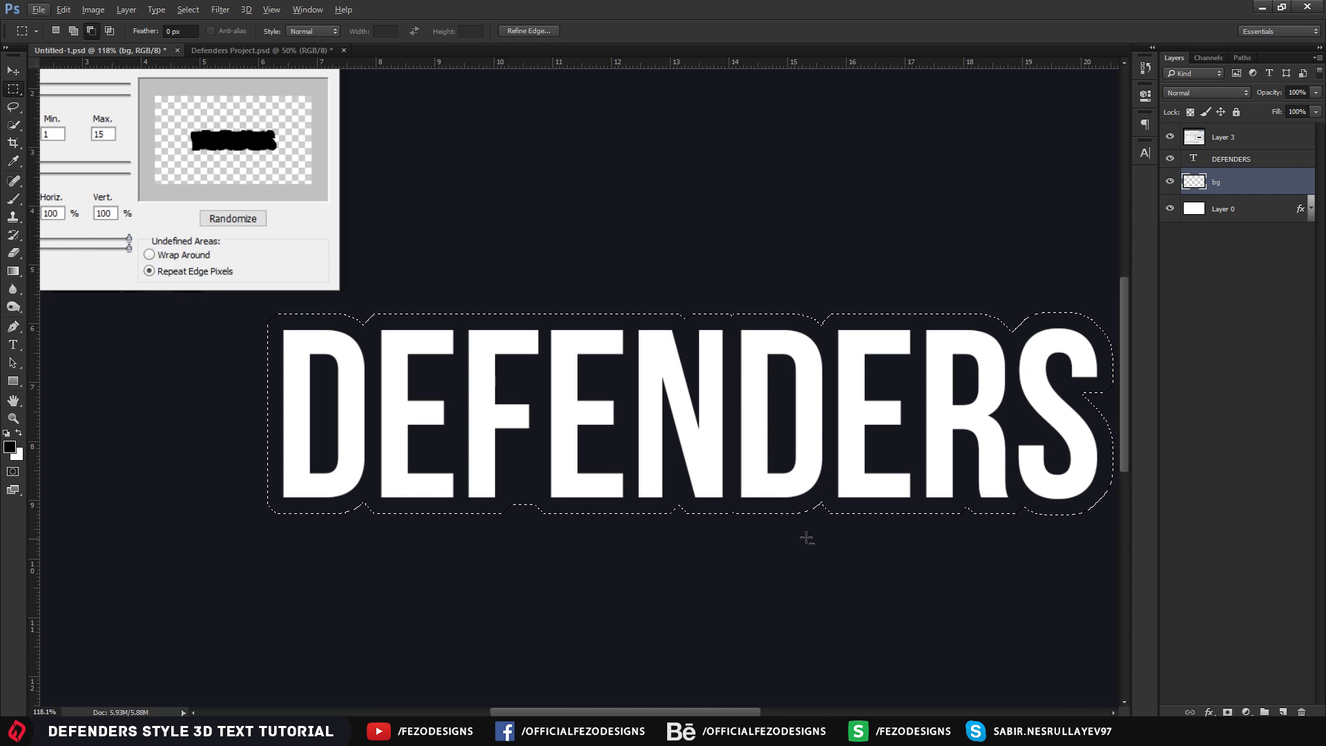
drag(775, 460, 687, 450)
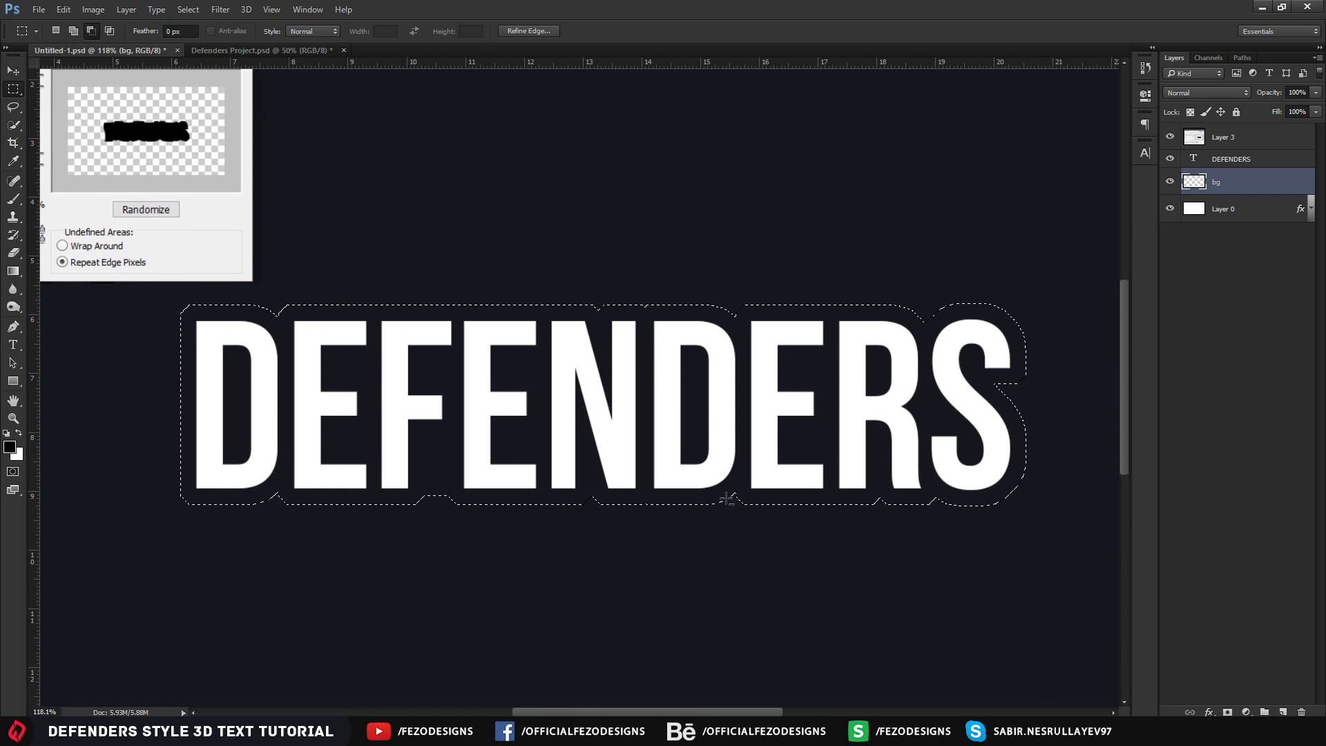
alt+scroll(727, 499, down, 2)
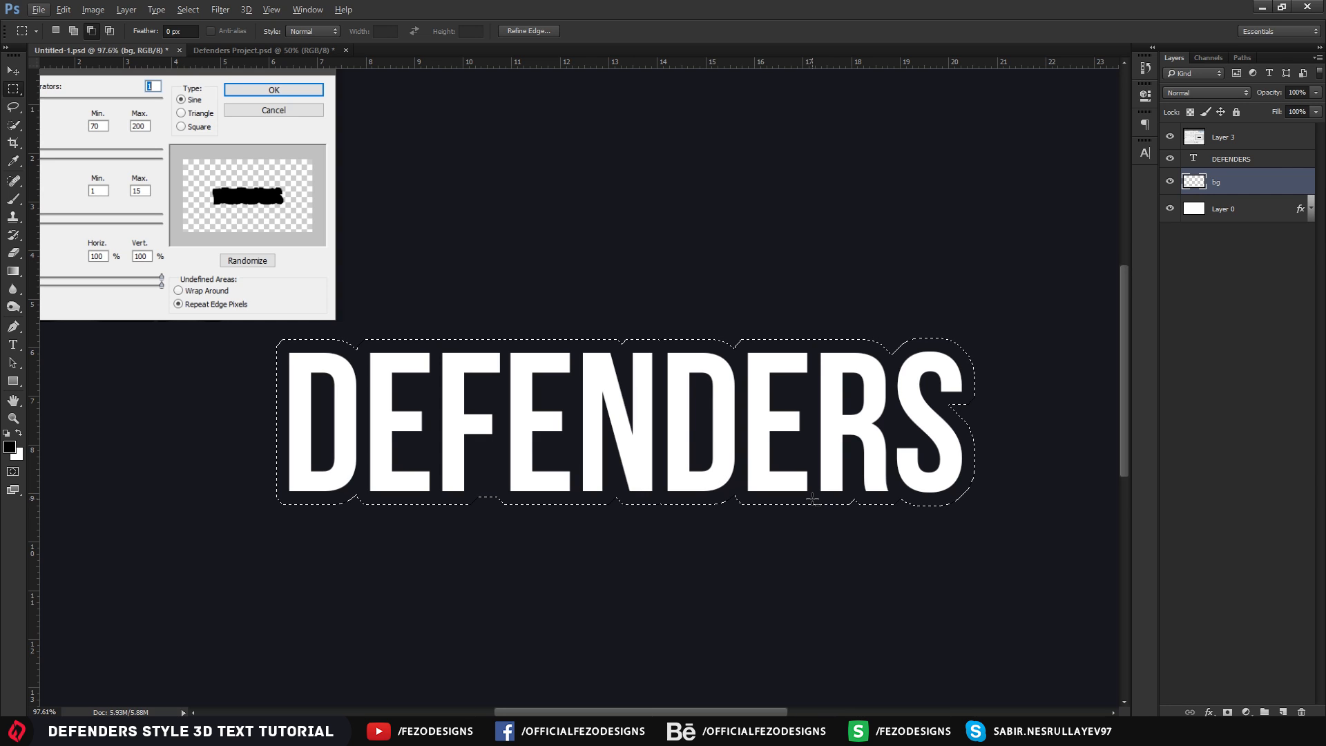
alt+scroll(813, 499, down, 2)
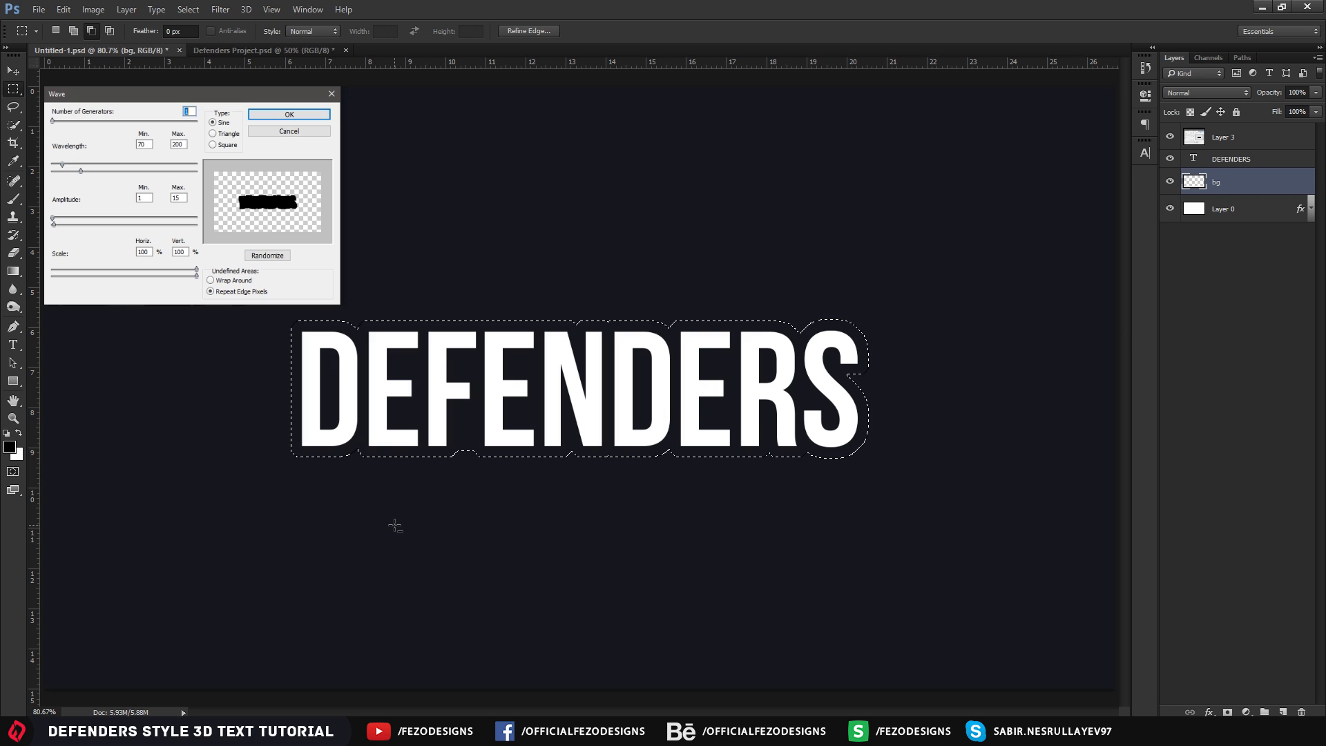
key(alt+BackSpace)
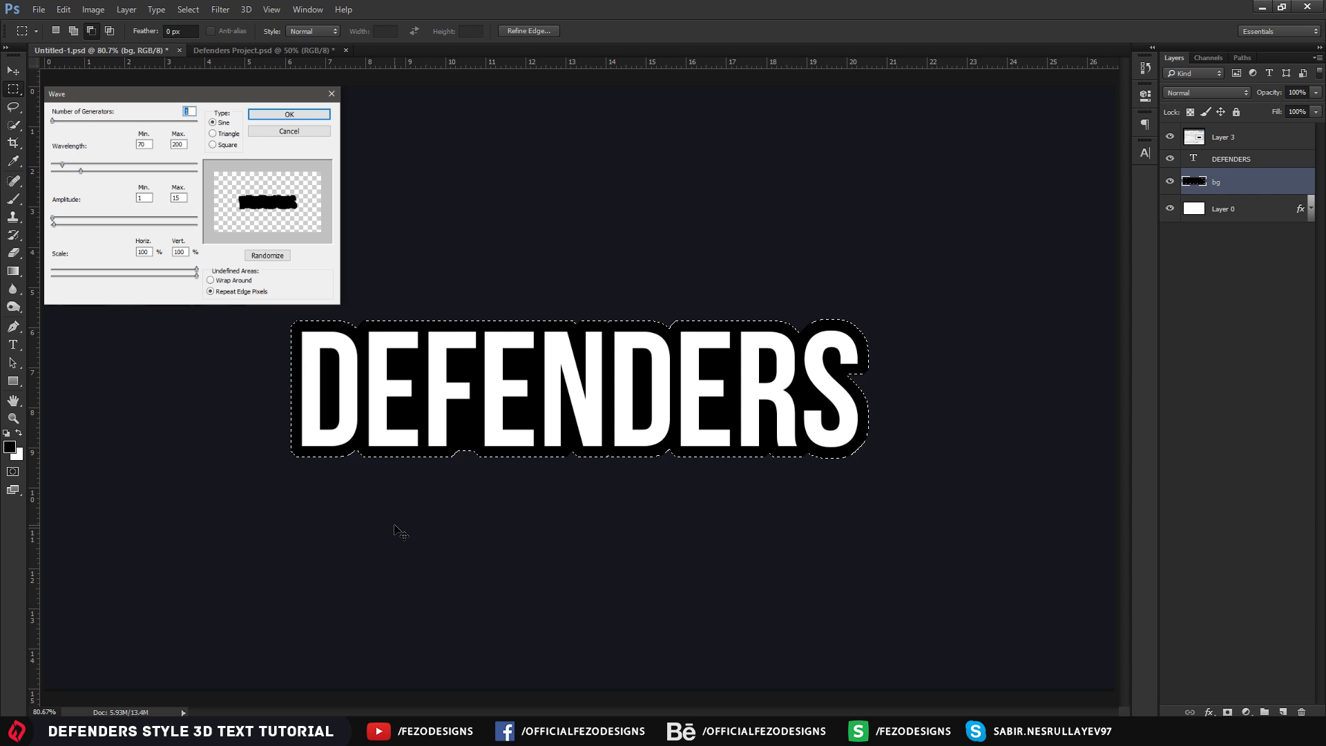
key(ctrl+d)
click(13, 71)
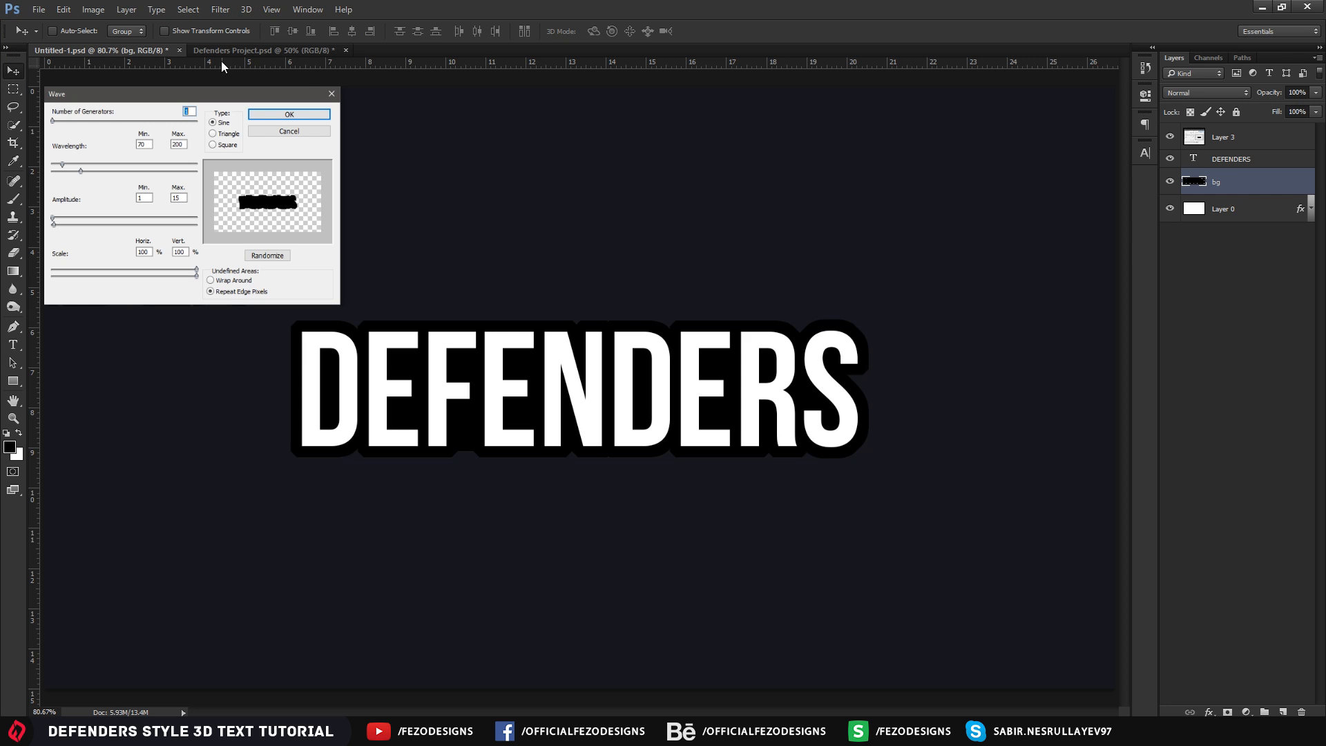
Apply the Wave filter to the bg layer with 1 generator, wavelength 70 to 200 and amplitude 1 to 15, and repeat it once
click(221, 9)
mouse_move(304, 189)
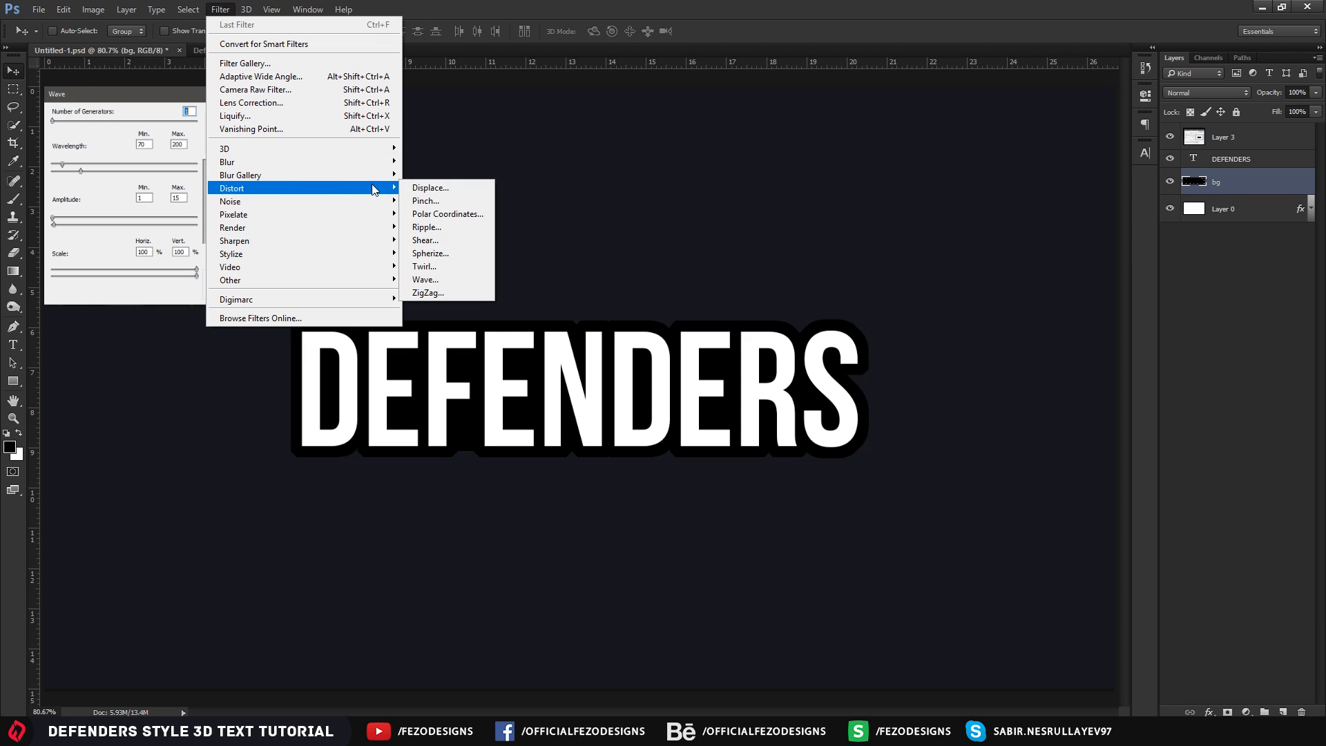
click(428, 280)
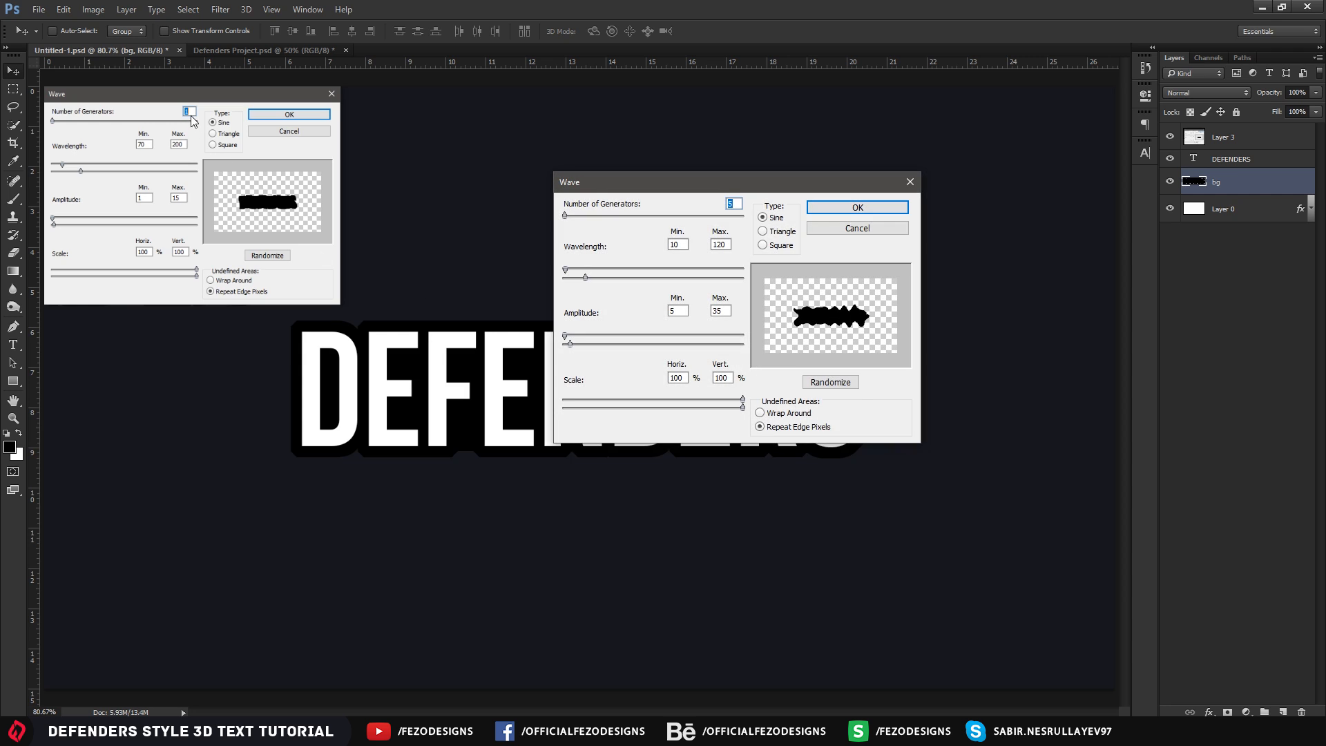
drag(690, 195, 618, 162)
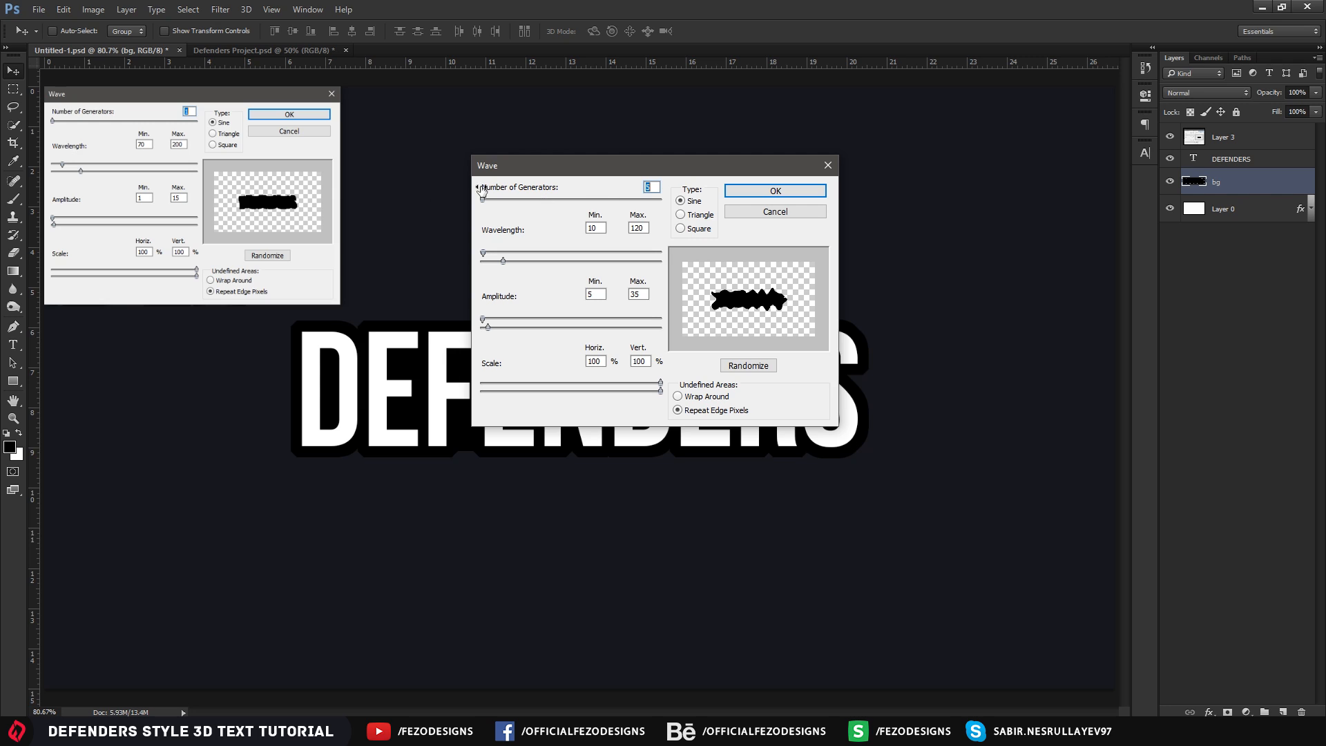
text(1)
double_click(596, 228)
text(70)
double_click(643, 228)
key(Tab)
click(763, 190)
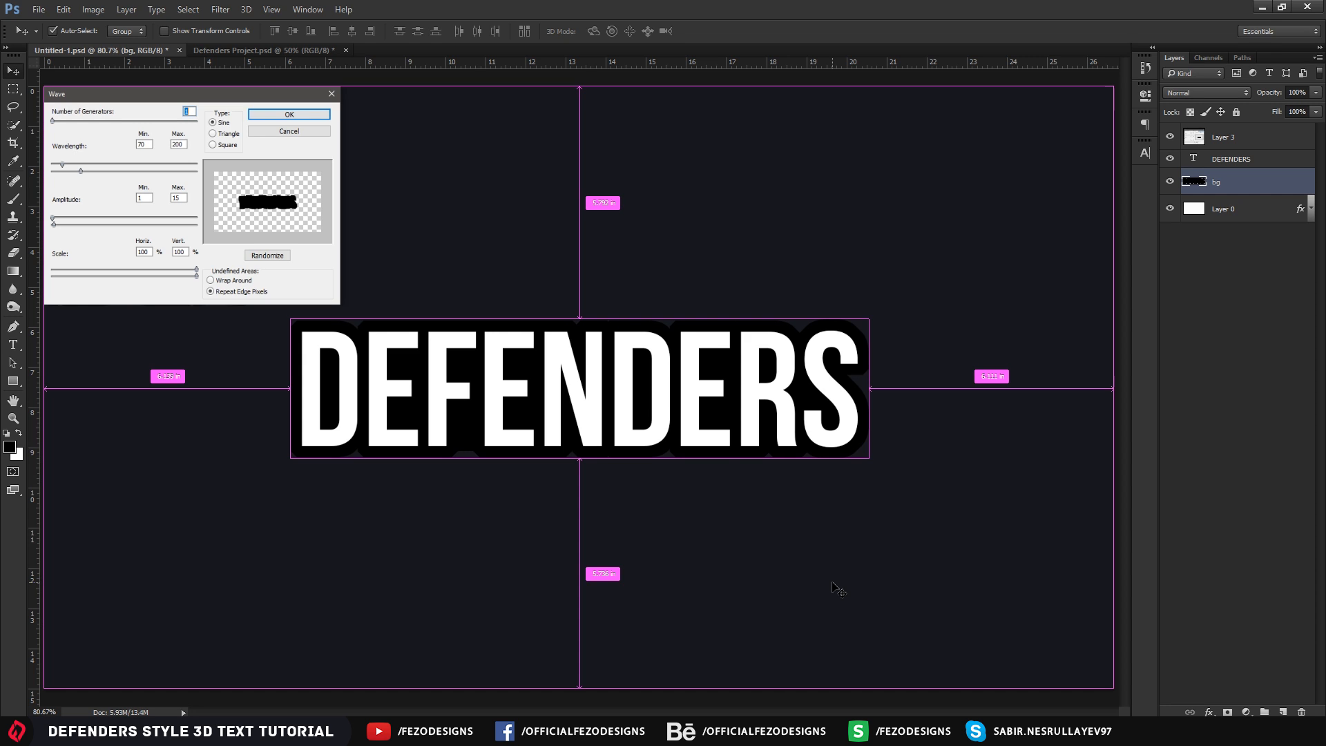
key(ctrl+f)
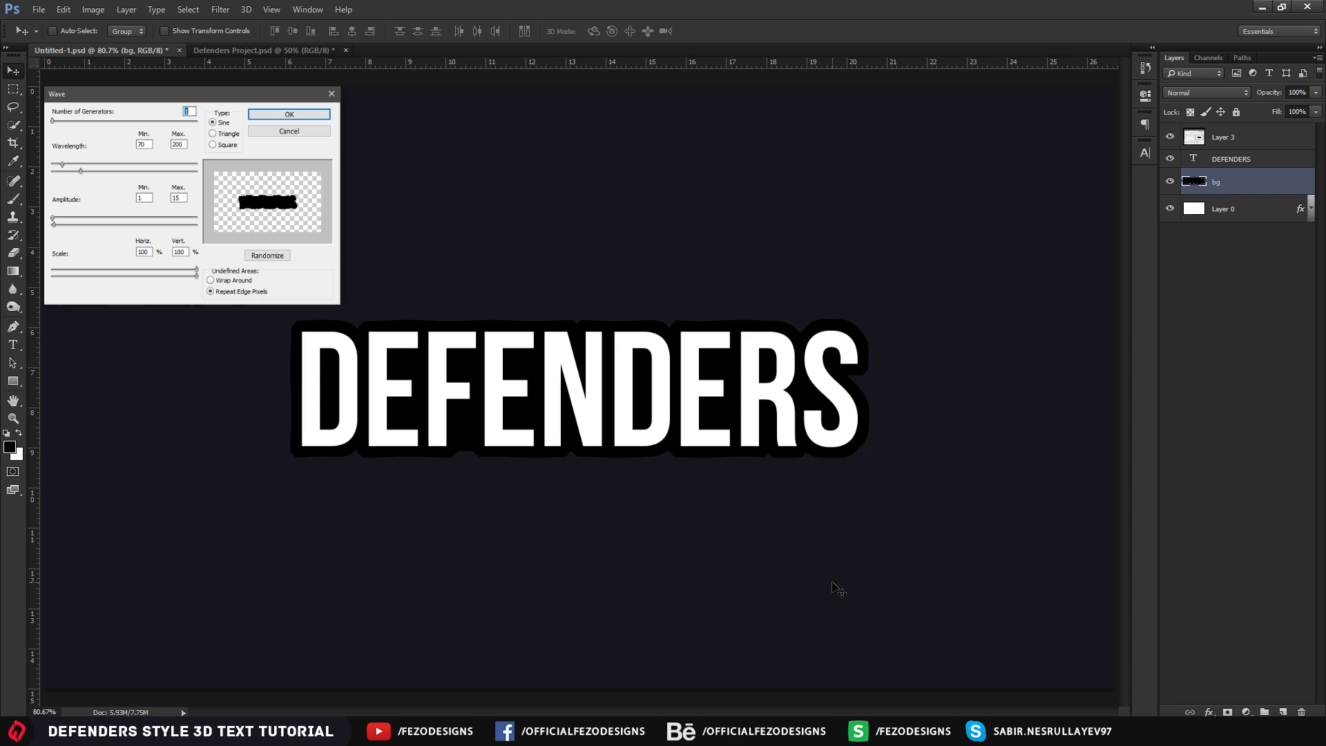
Apply the Ripple filter to the bg layer with an amount of 125% and size Medium
key(ctrl)
click(209, 9)
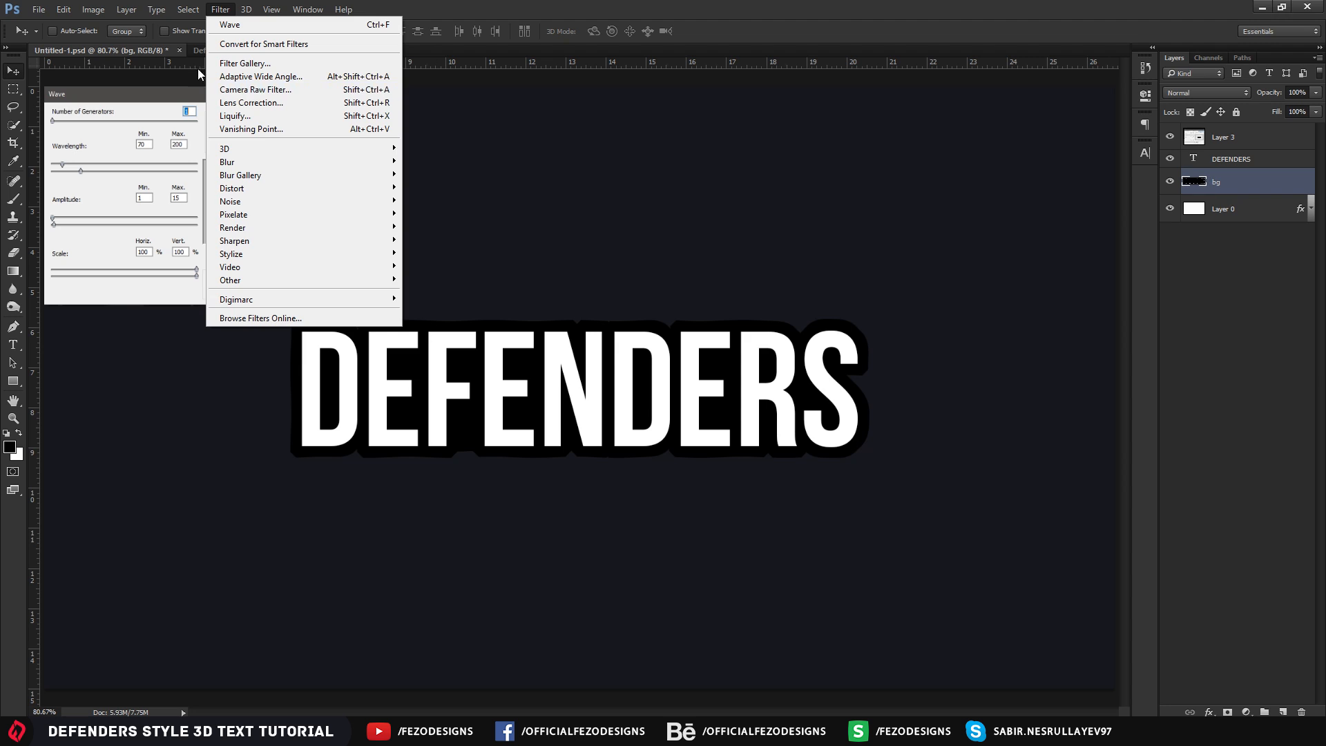
mouse_move(308, 190)
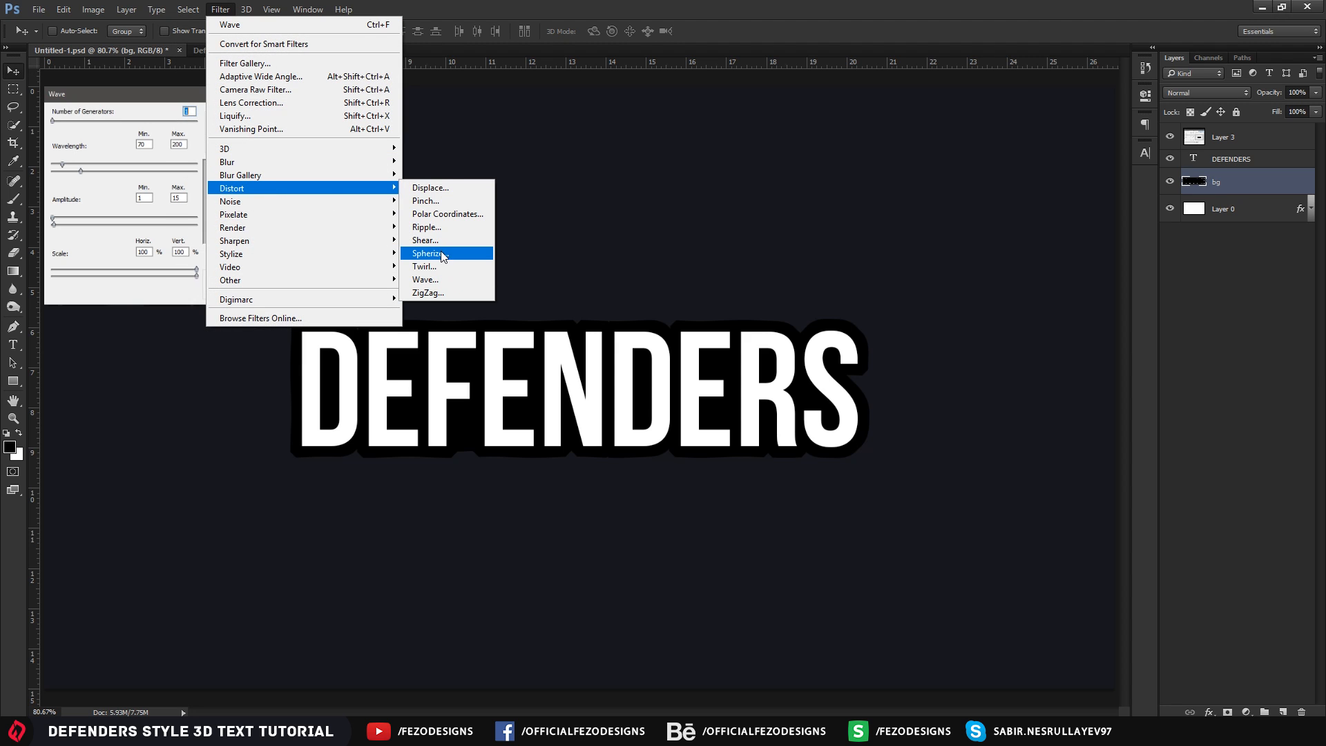
click(448, 232)
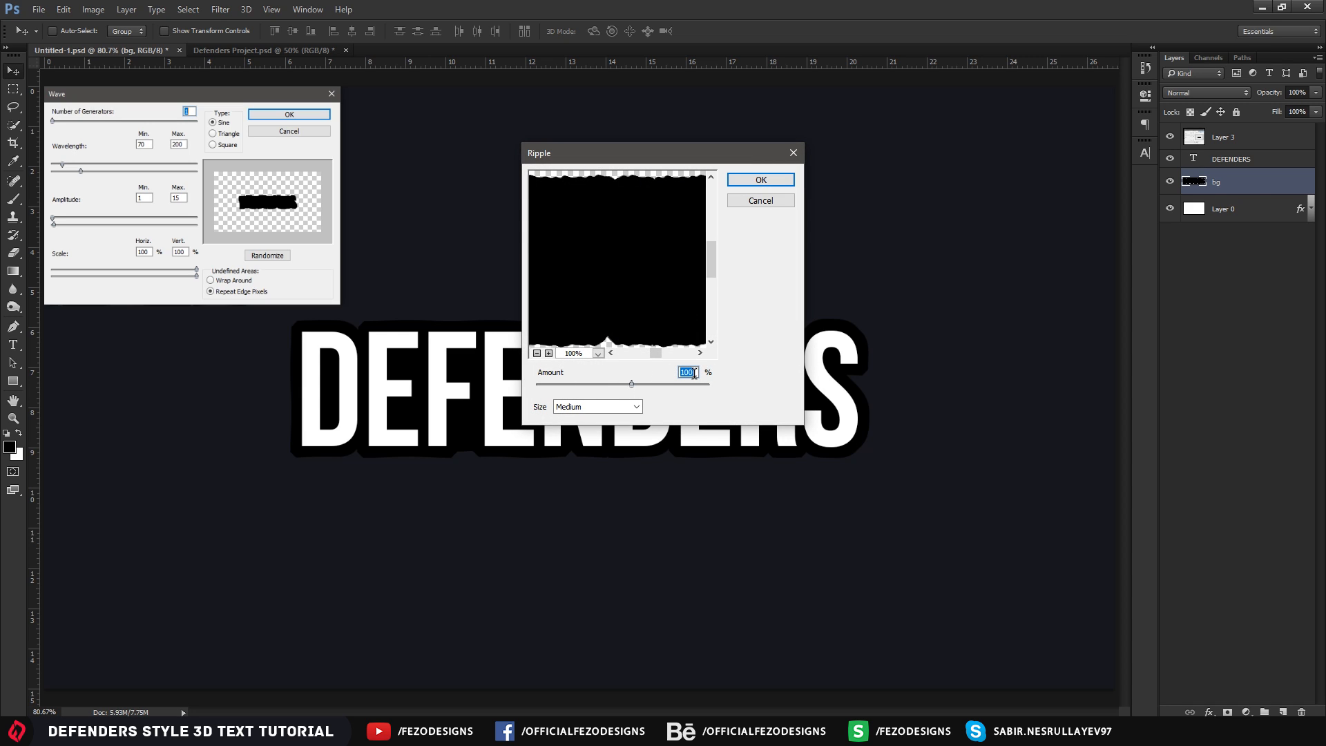
text(125)
click(601, 407)
click(583, 408)
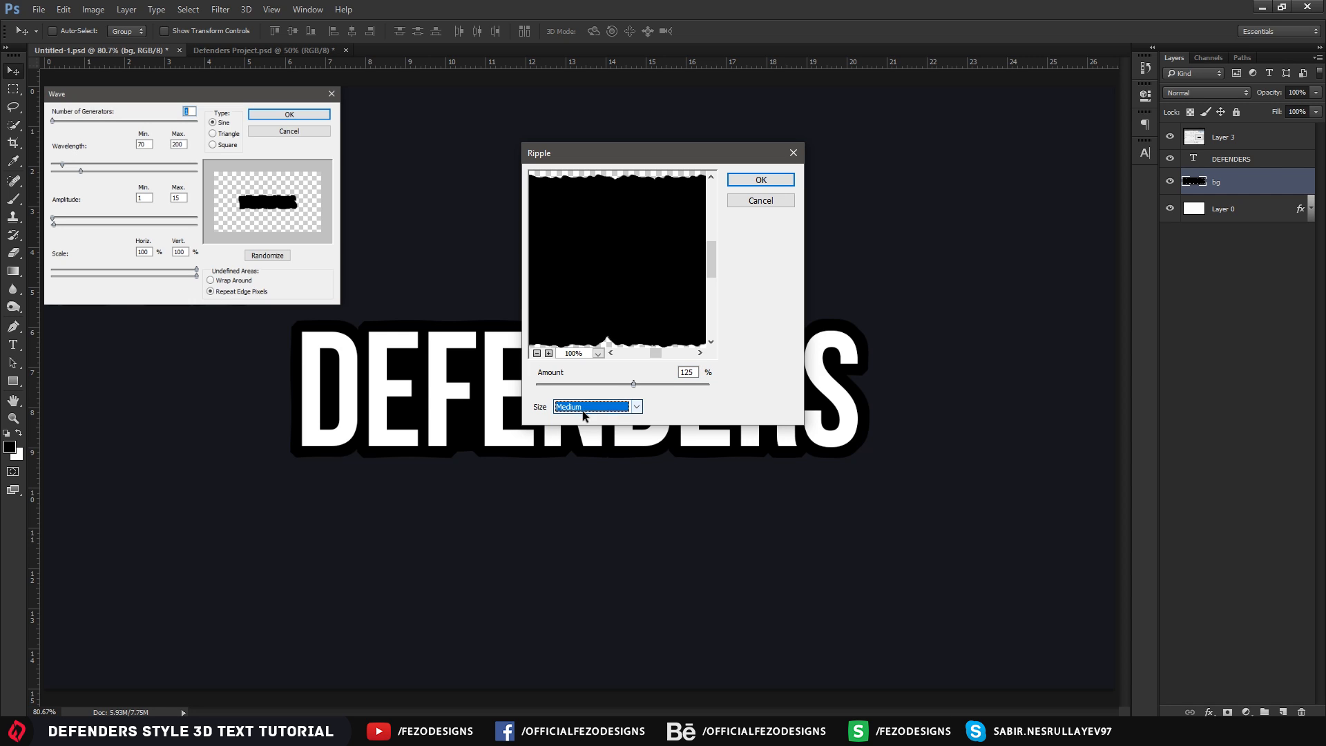
click(771, 181)
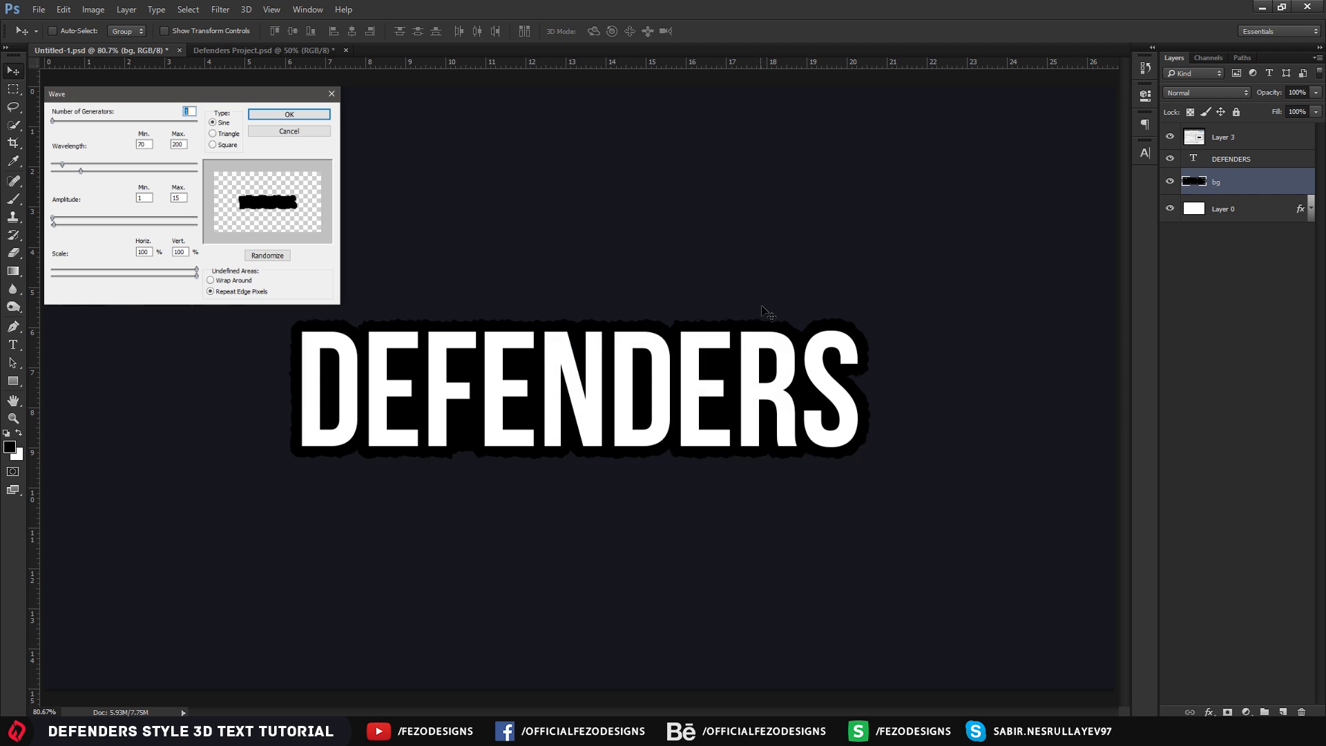
alt+scroll(649, 440, down, 1)
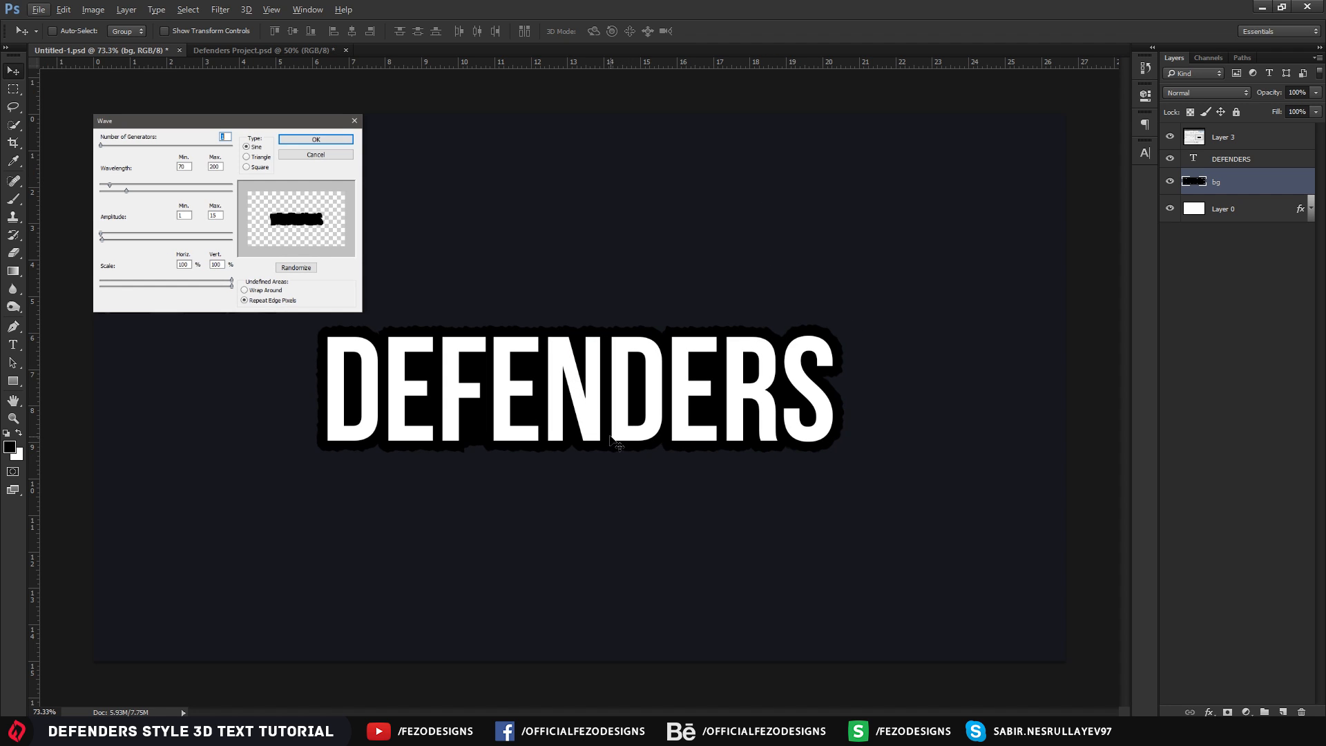
alt+scroll(548, 410, up, 1)
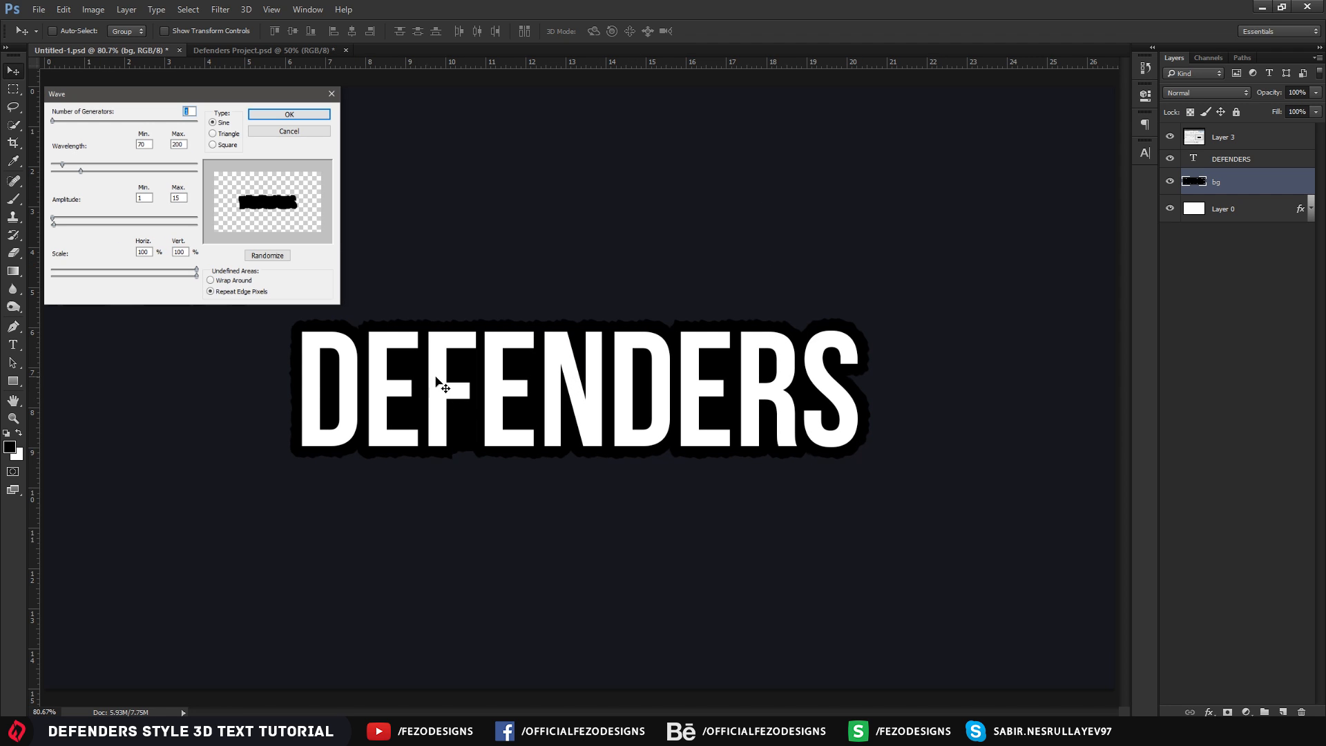
Apply the Wave filter to the bg layer with 1 generator, wavelength 70 to 200 and amplitude 1 to 15
click(190, 11)
mouse_move(217, 11)
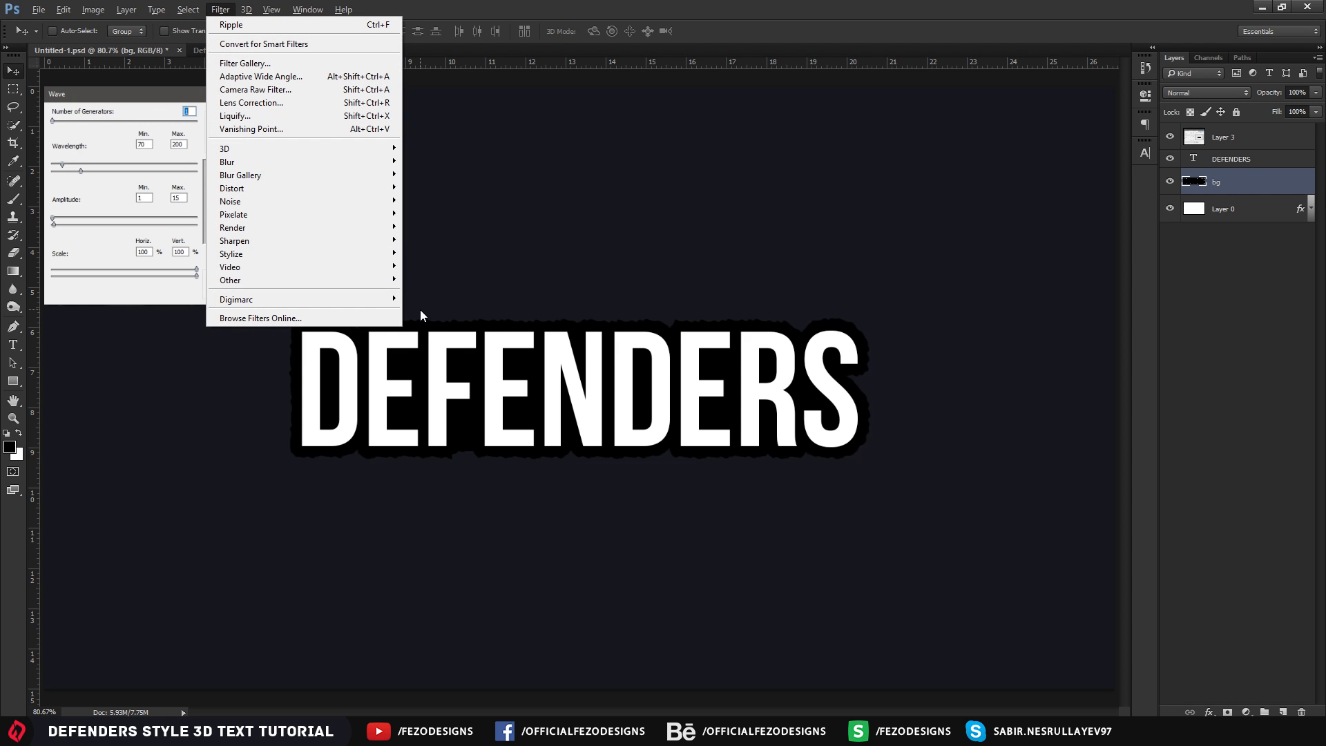
mouse_move(290, 167)
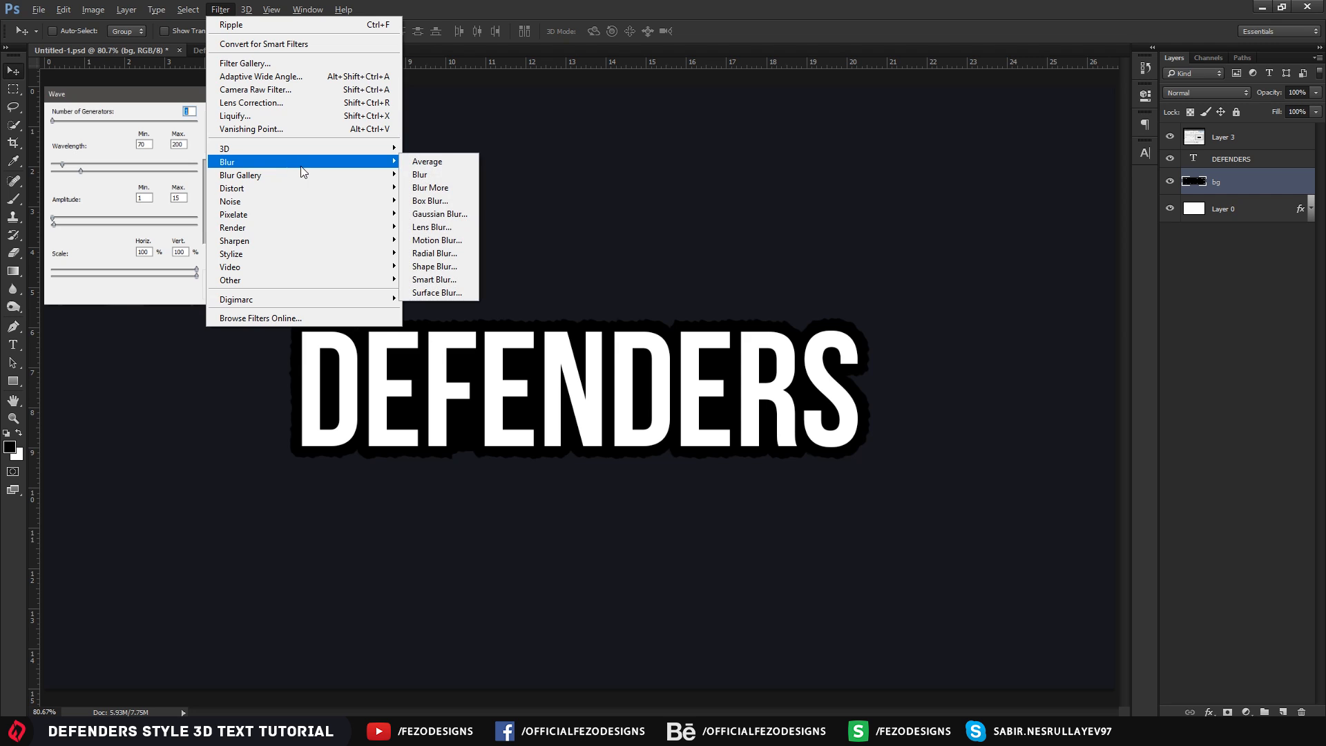
mouse_move(233, 189)
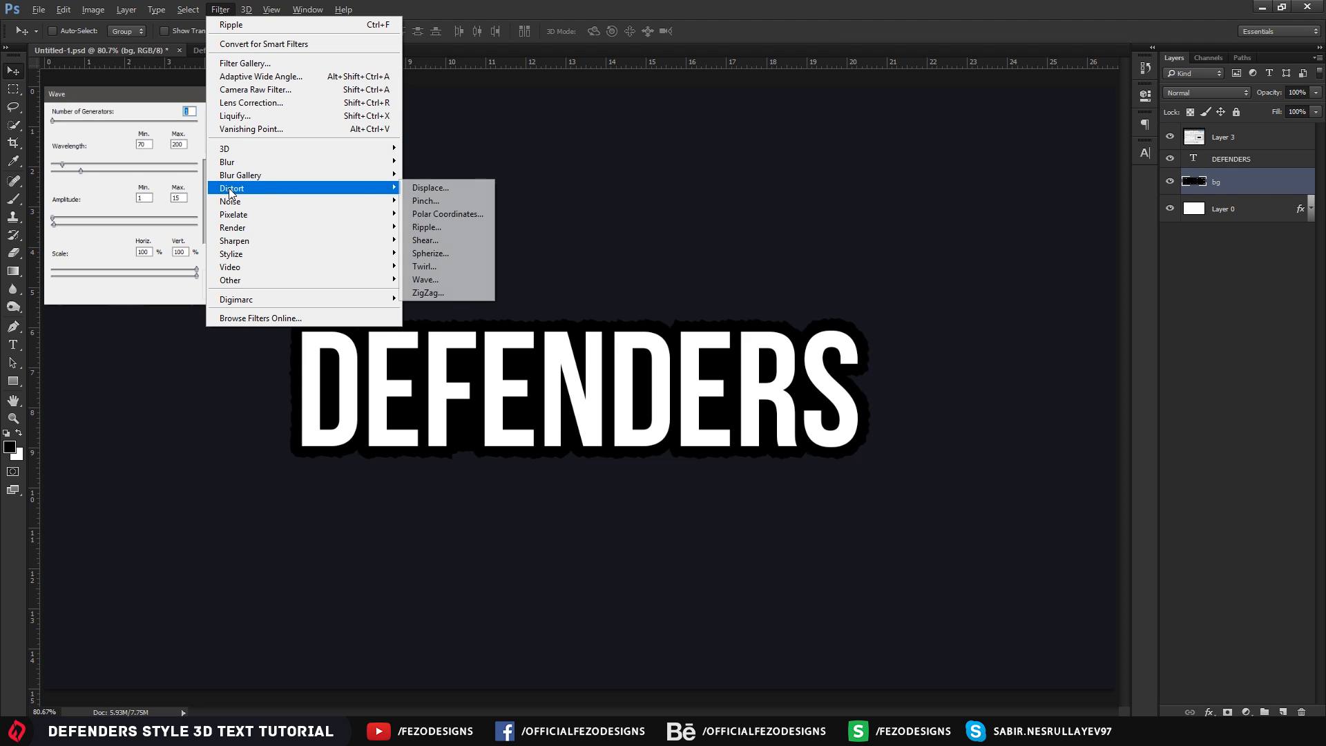
click(451, 283)
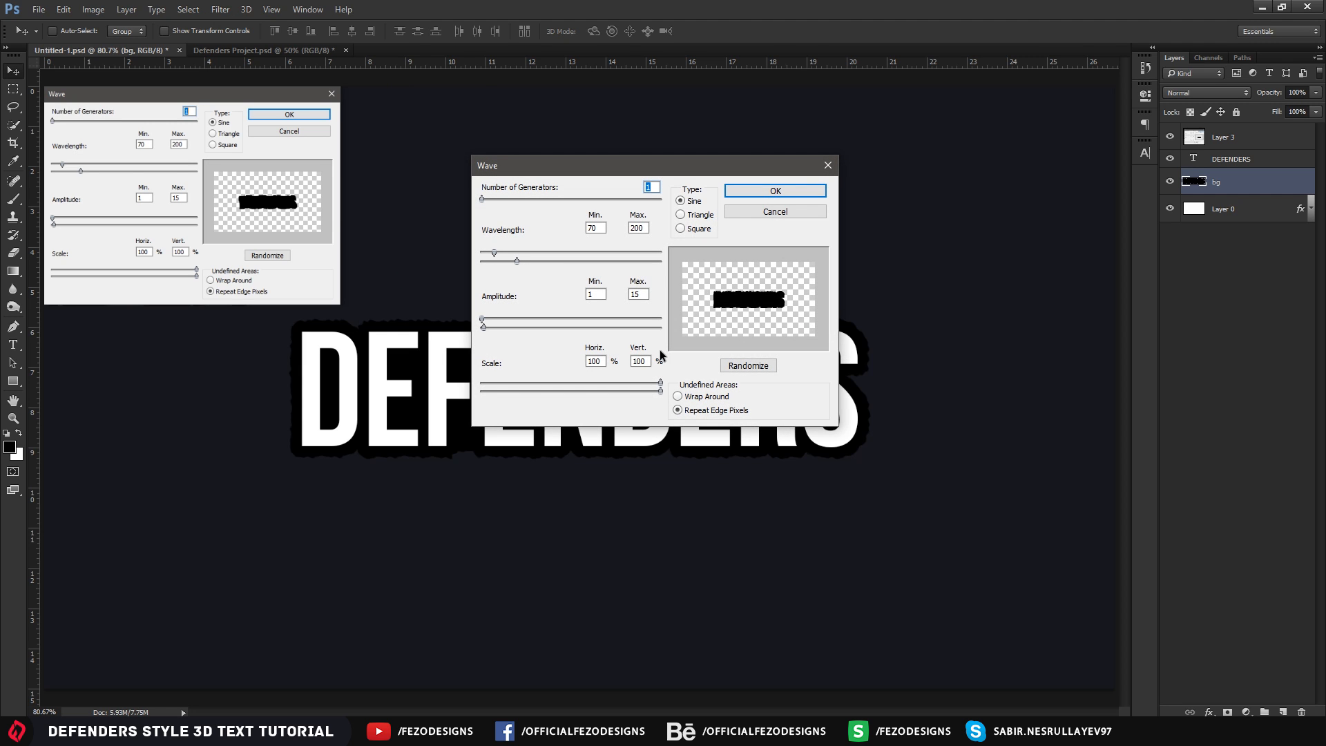
click(764, 193)
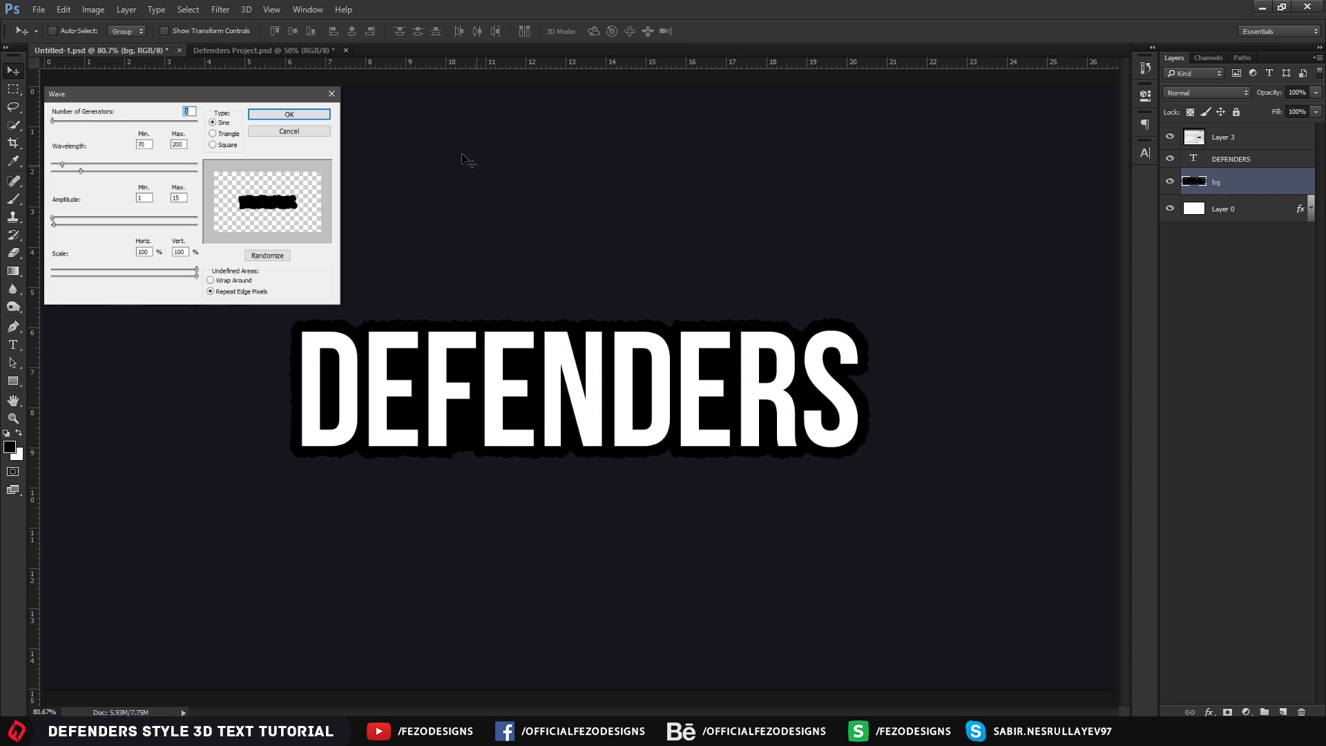
Apply another Wave filter to the bg layer with 1 generator and wavelength 70 to 200, and repeat it once
click(221, 10)
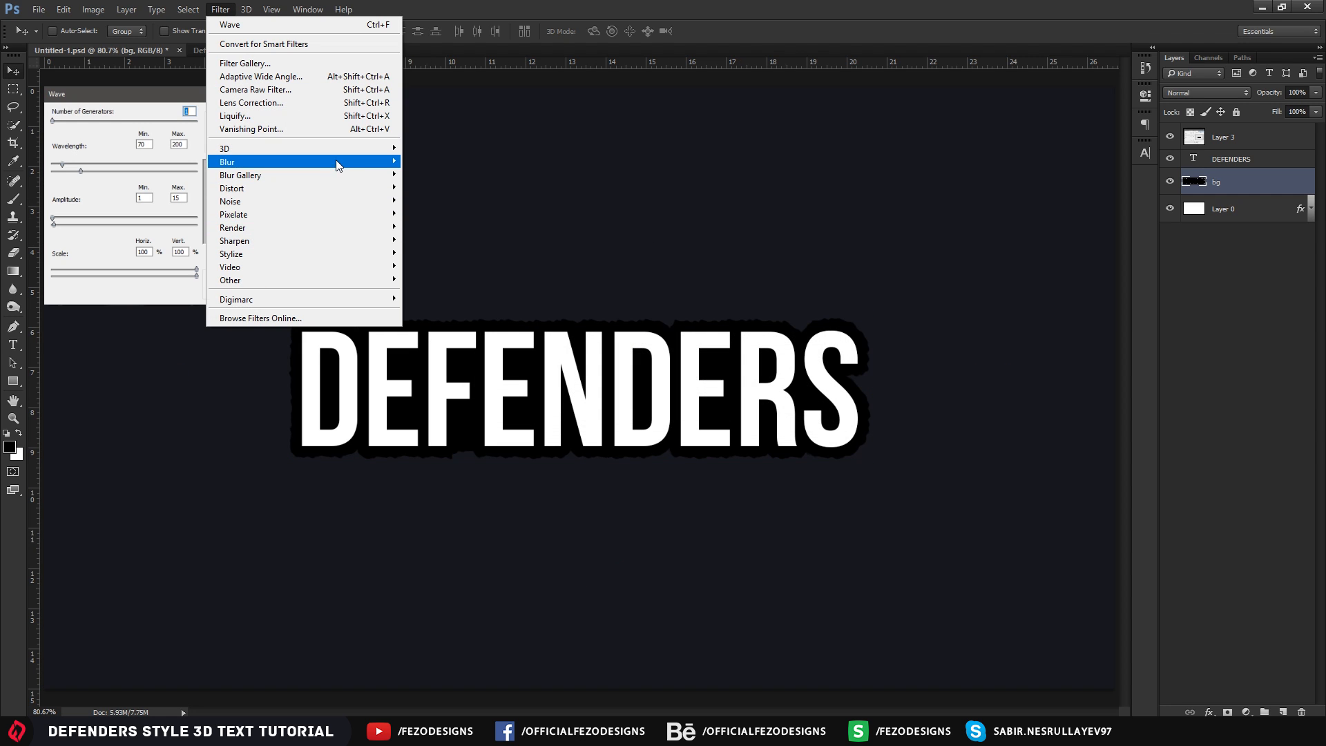
mouse_move(309, 190)
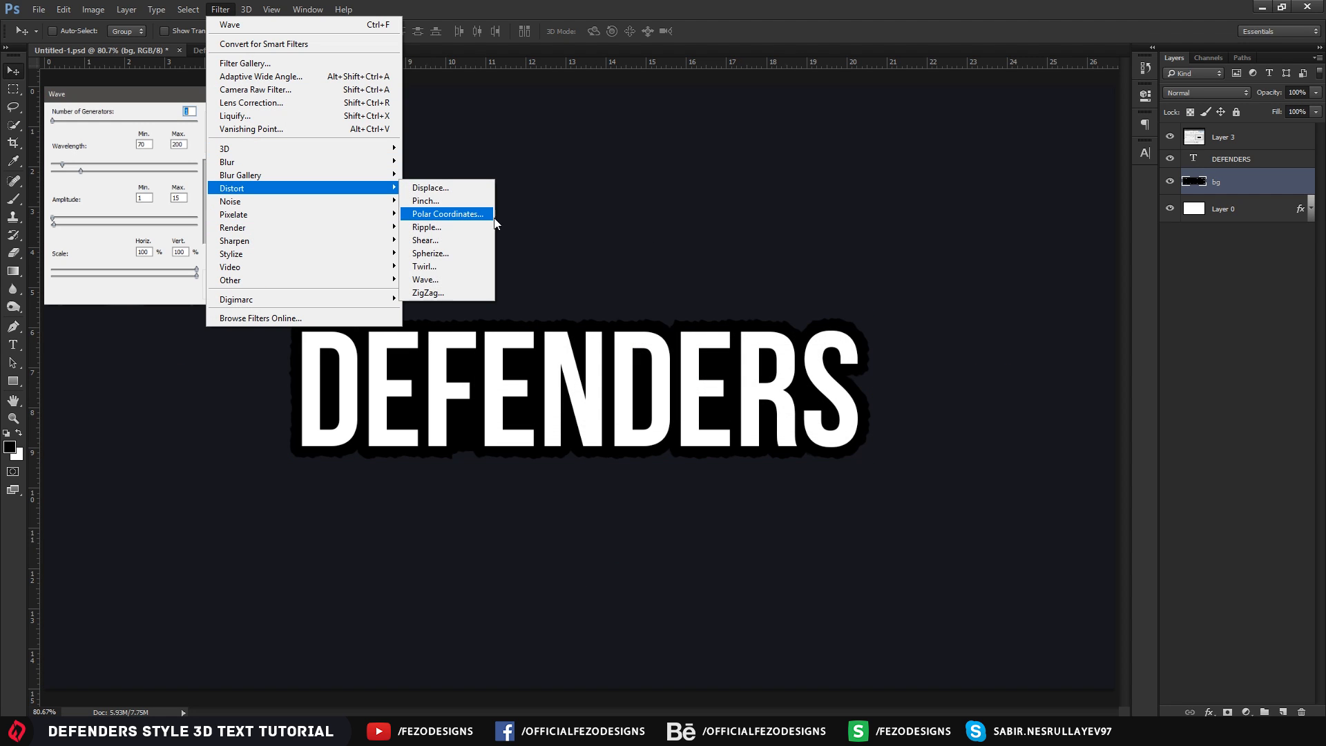
click(436, 281)
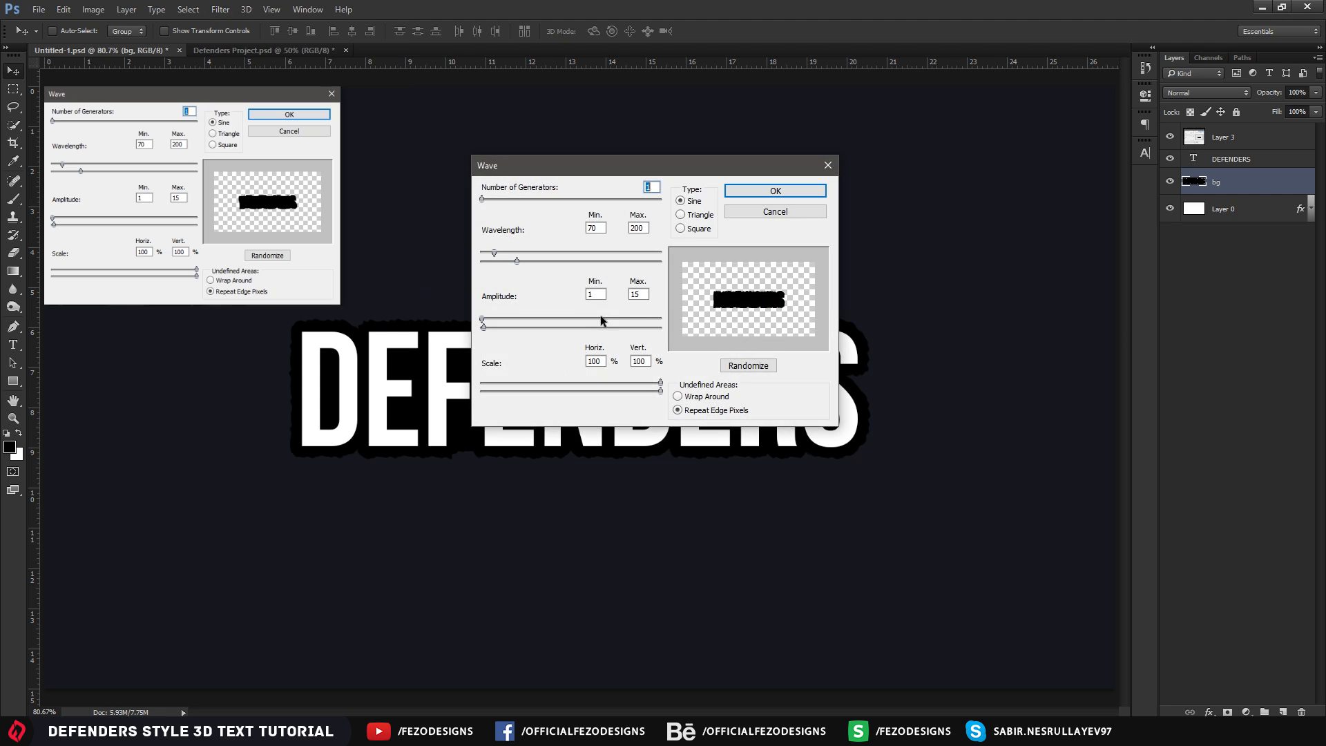
double_click(639, 294)
key(Tab)
click(784, 189)
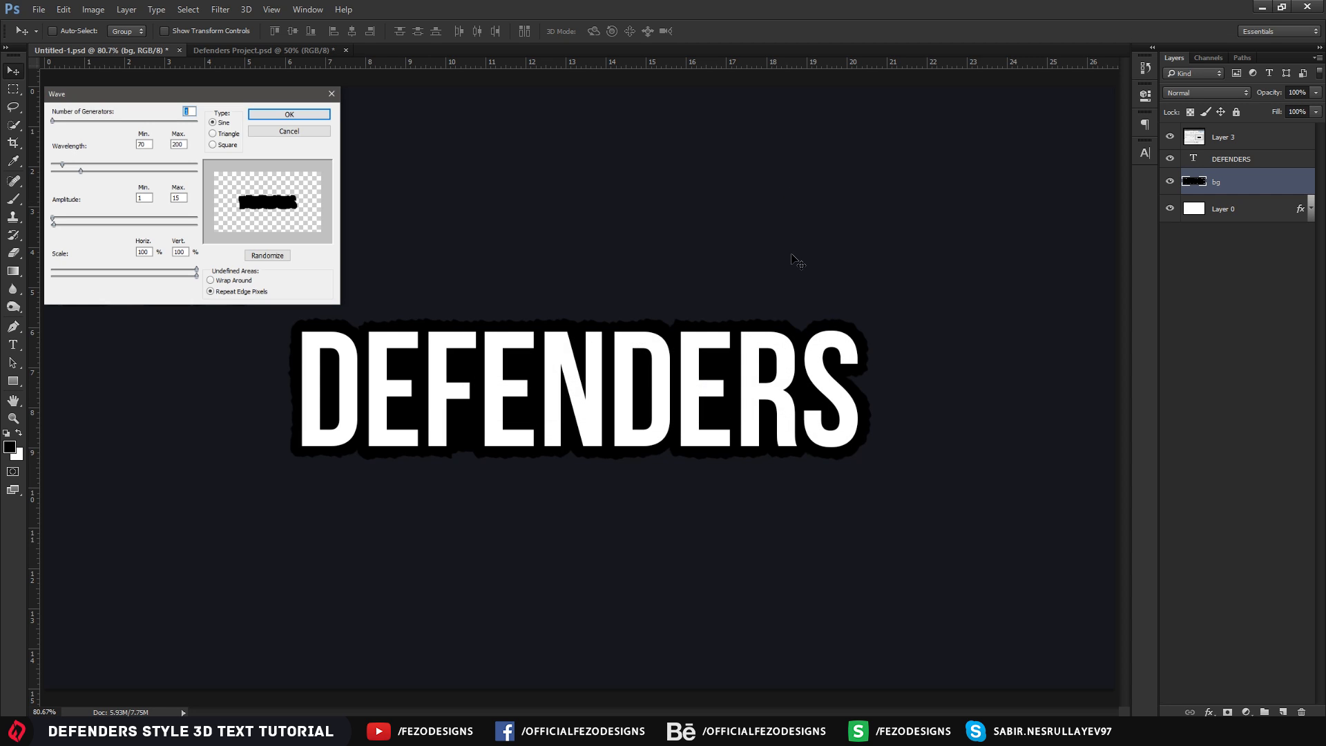
key(ctrl)
key(ctrl+f)
alt+scroll(699, 428, down, 1)
alt+scroll(512, 394, up, 1)
Load the outline of the DEFENDERS text layer as a selection and convert it to a work path
click(1211, 262)
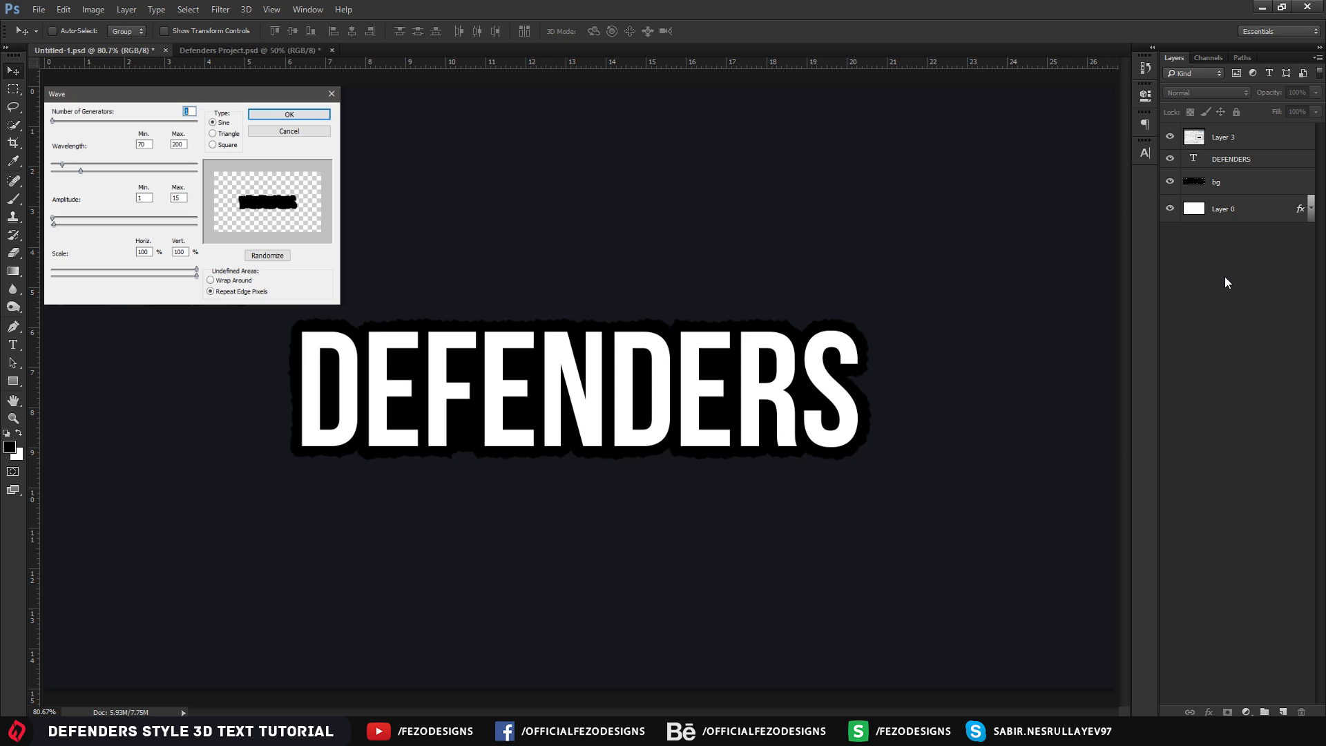
ctrl+click(1194, 164)
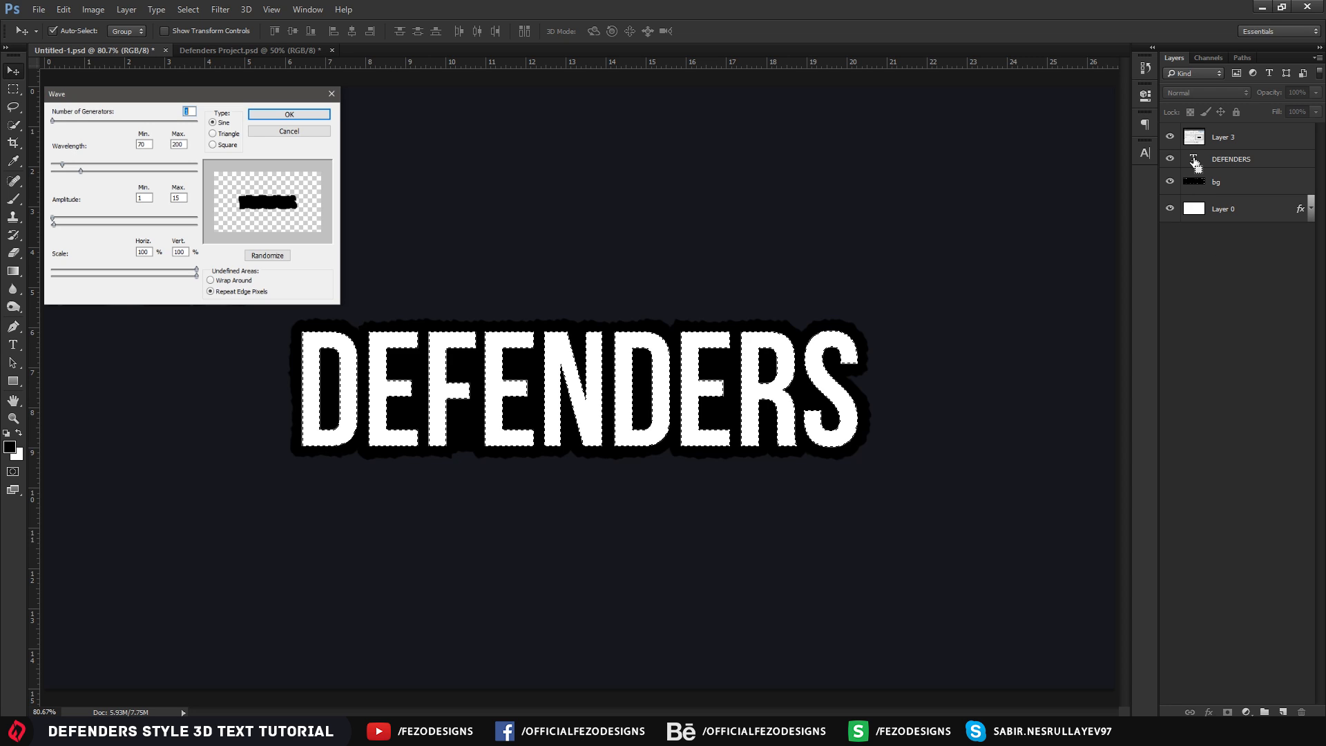
click(1241, 59)
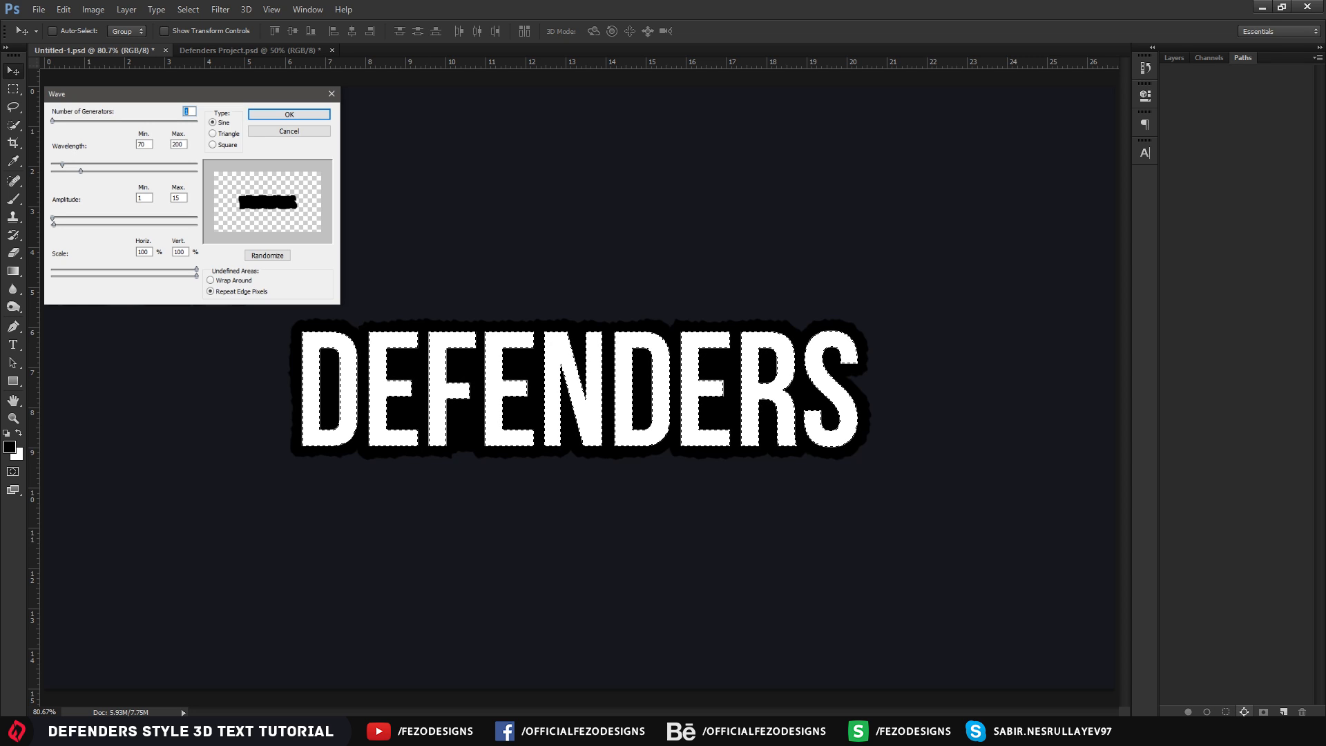
click(1244, 712)
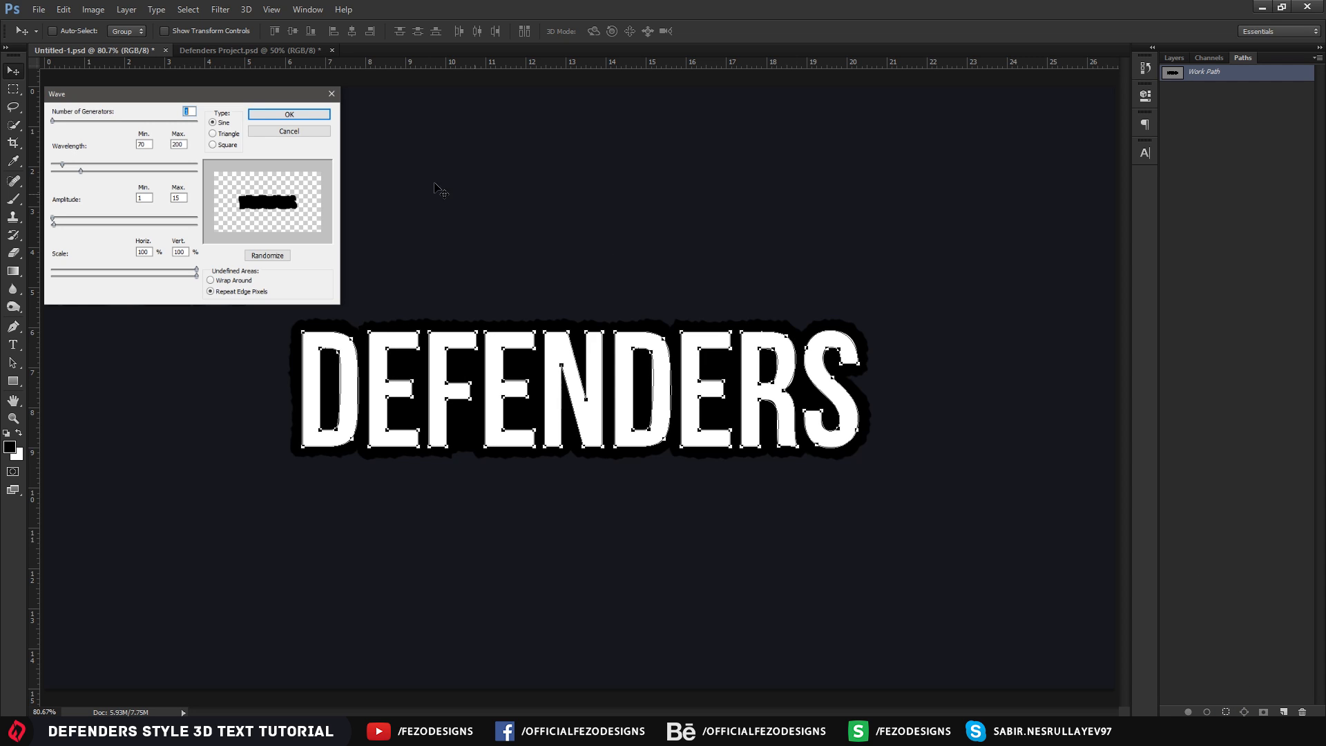
Try to export the text's work path as an Adobe Illustrator file in the defenders folder on the Desktop
click(41, 11)
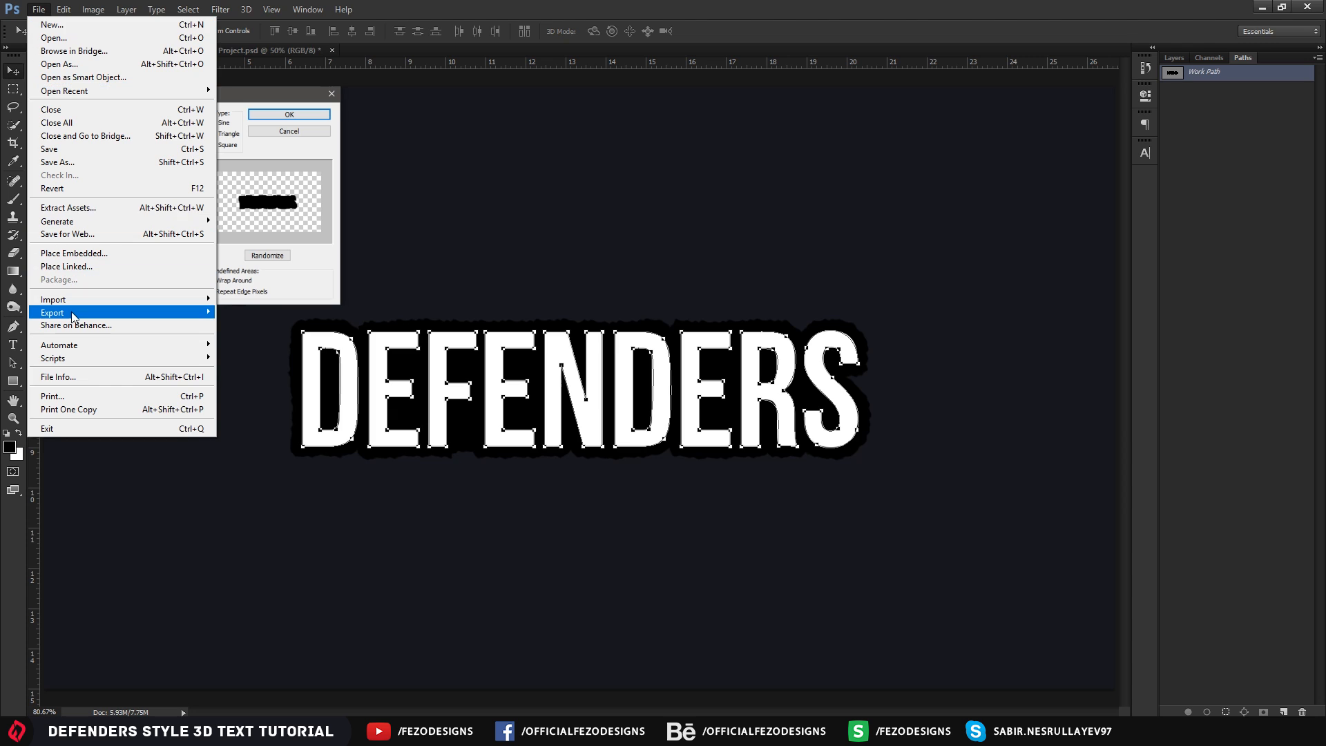
mouse_move(74, 317)
click(263, 325)
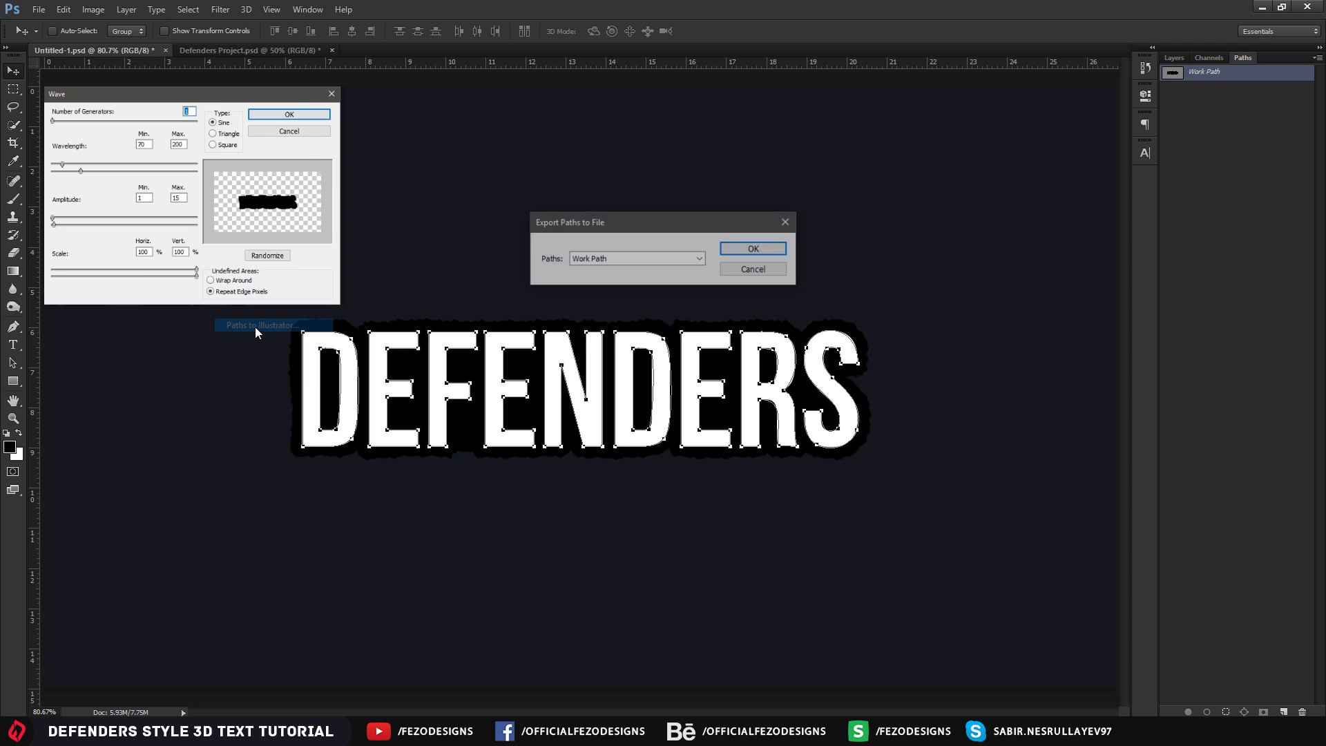
click(573, 259)
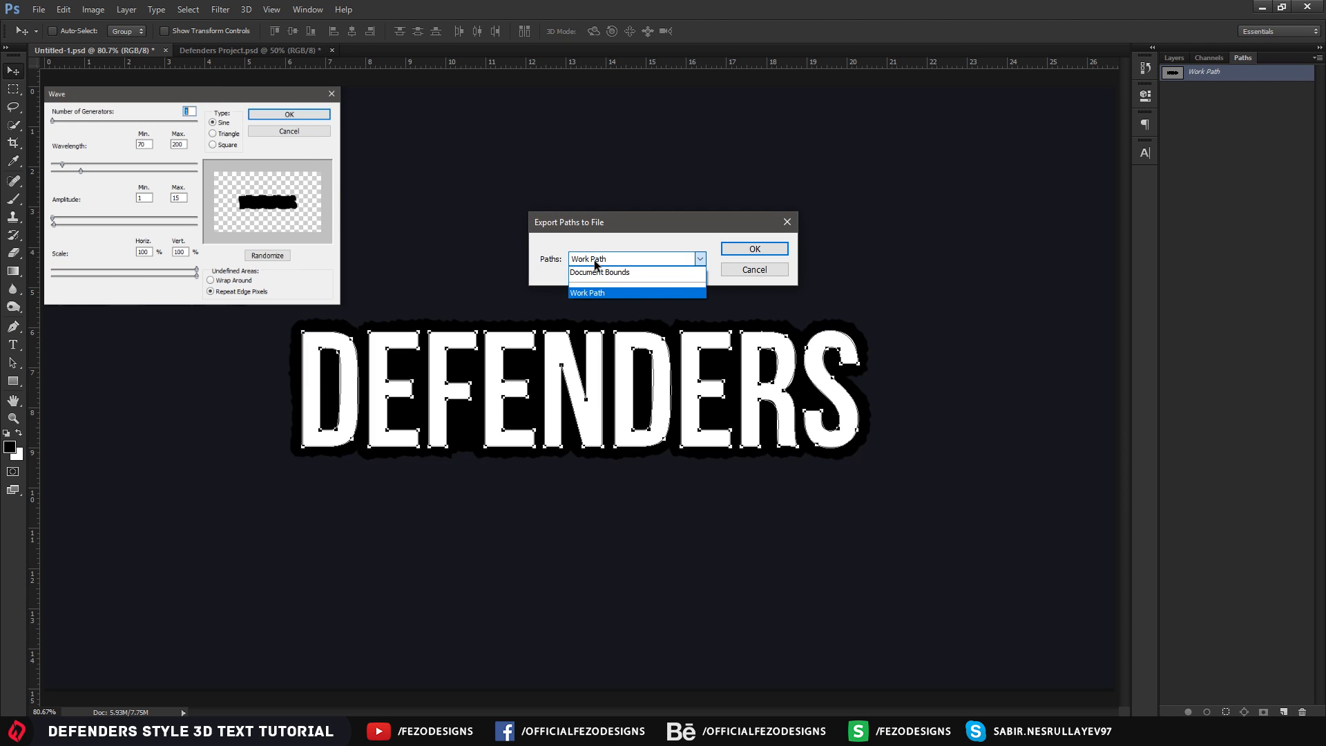
click(593, 273)
click(760, 248)
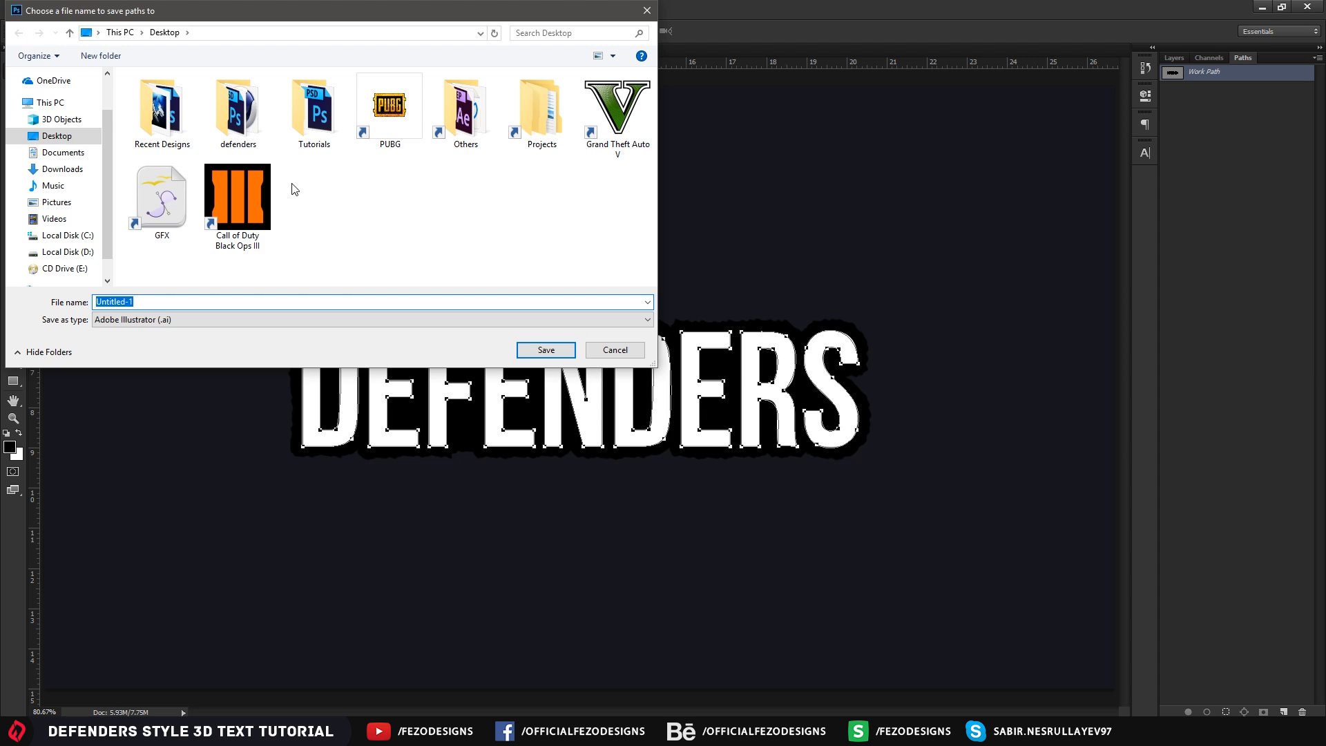
double_click(238, 110)
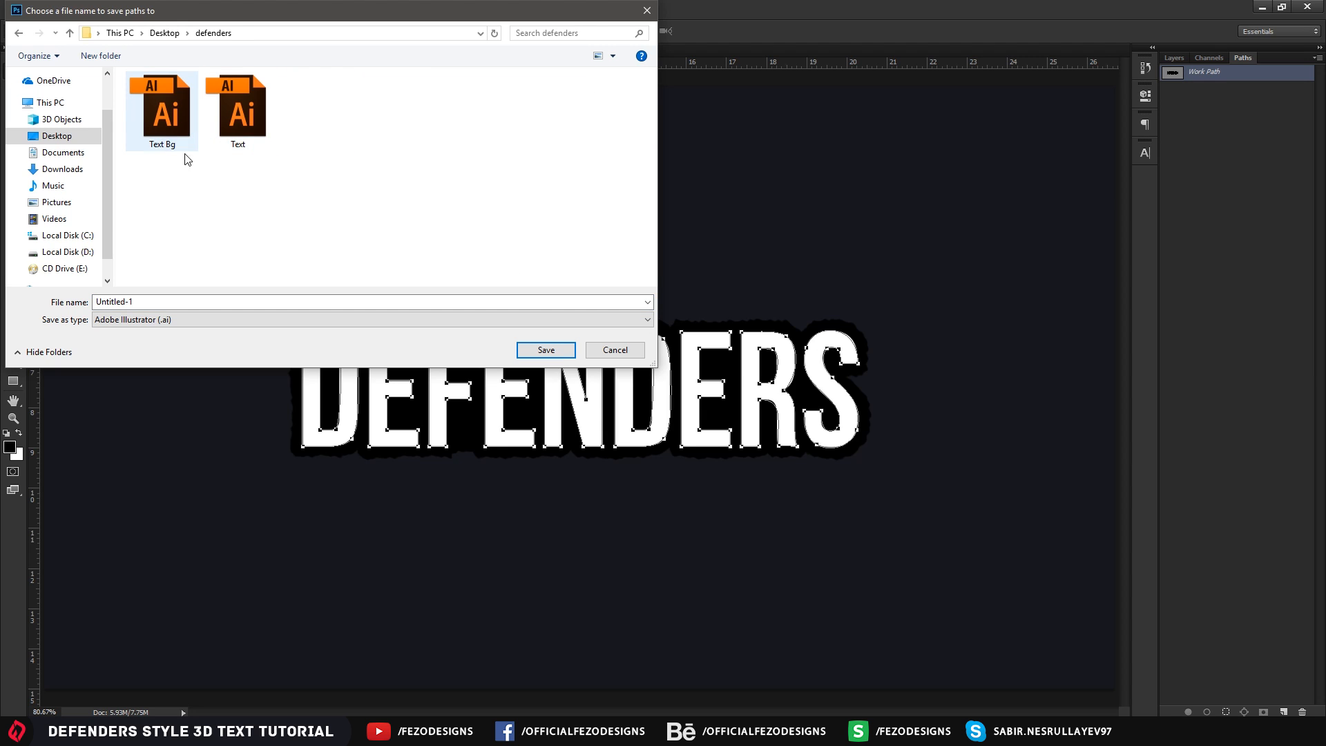
click(166, 108)
click(614, 350)
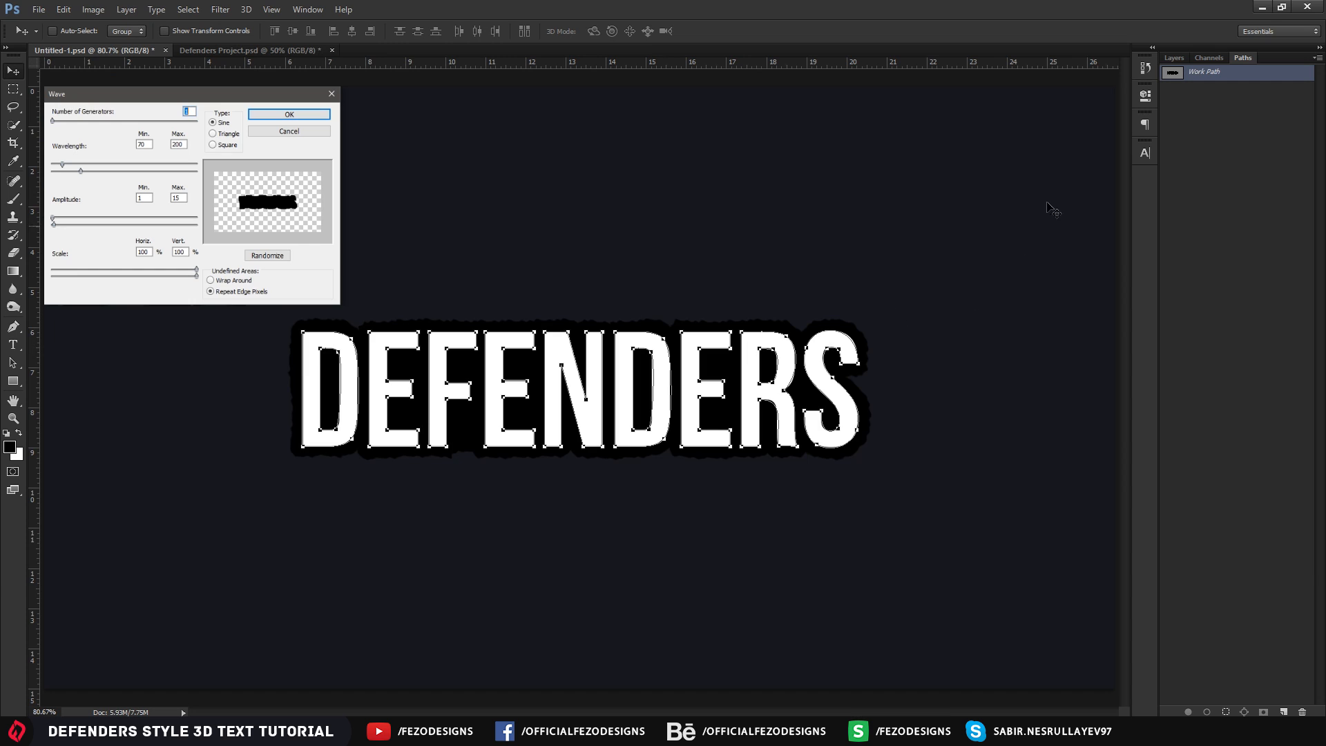
Delete the work path made from the DEFENDERS text
click(1209, 85)
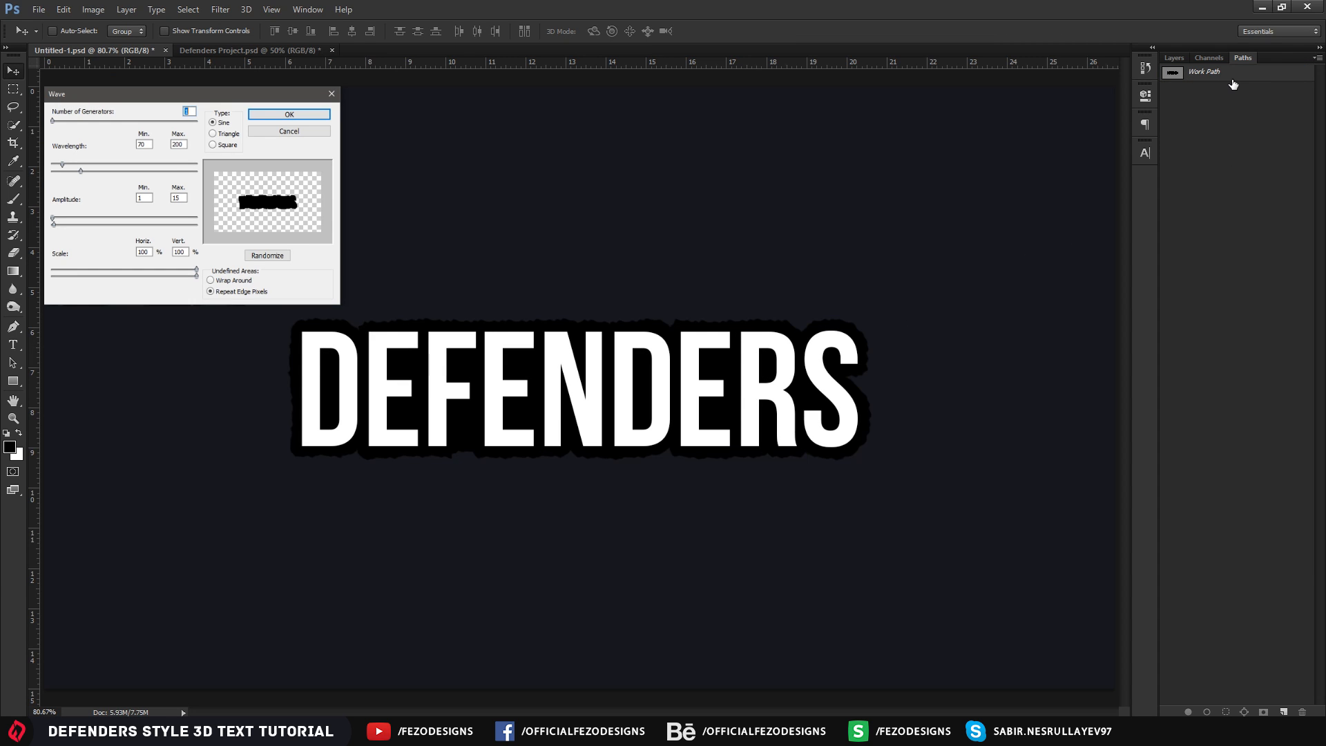
click(1206, 73)
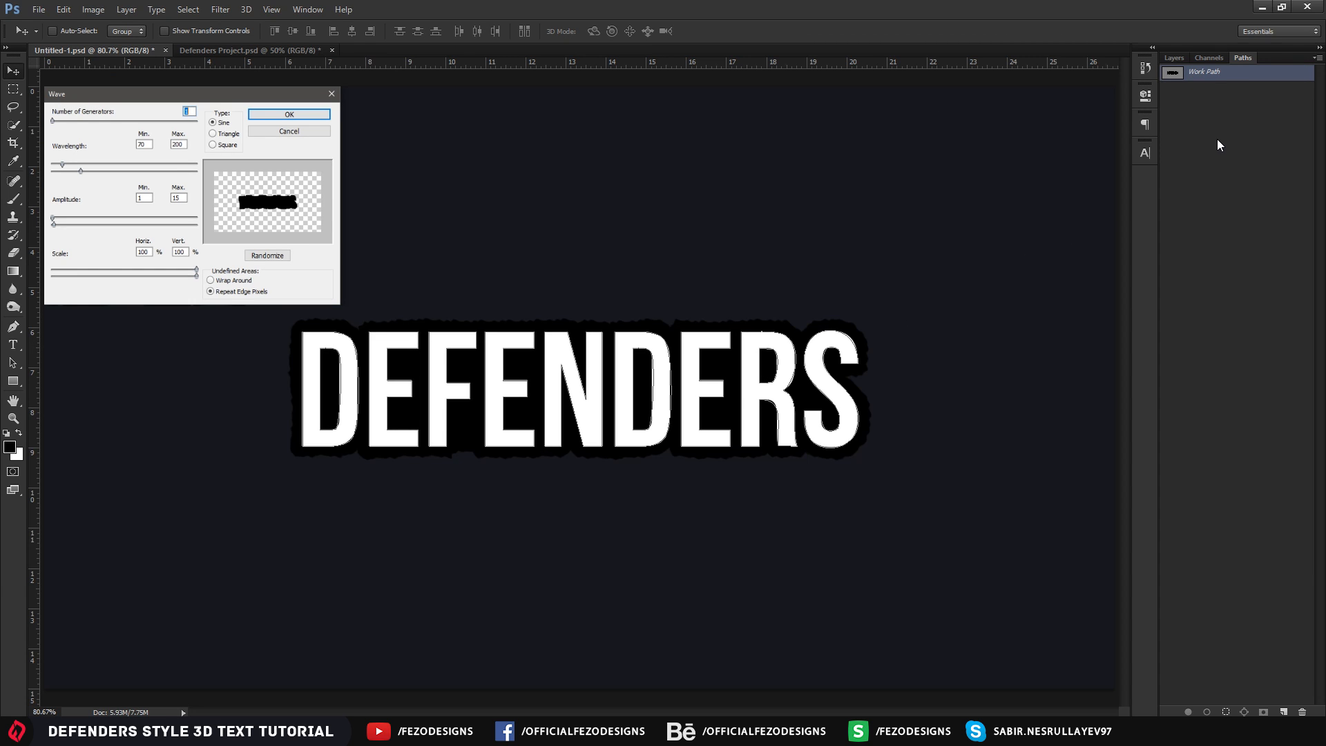
key(Delete)
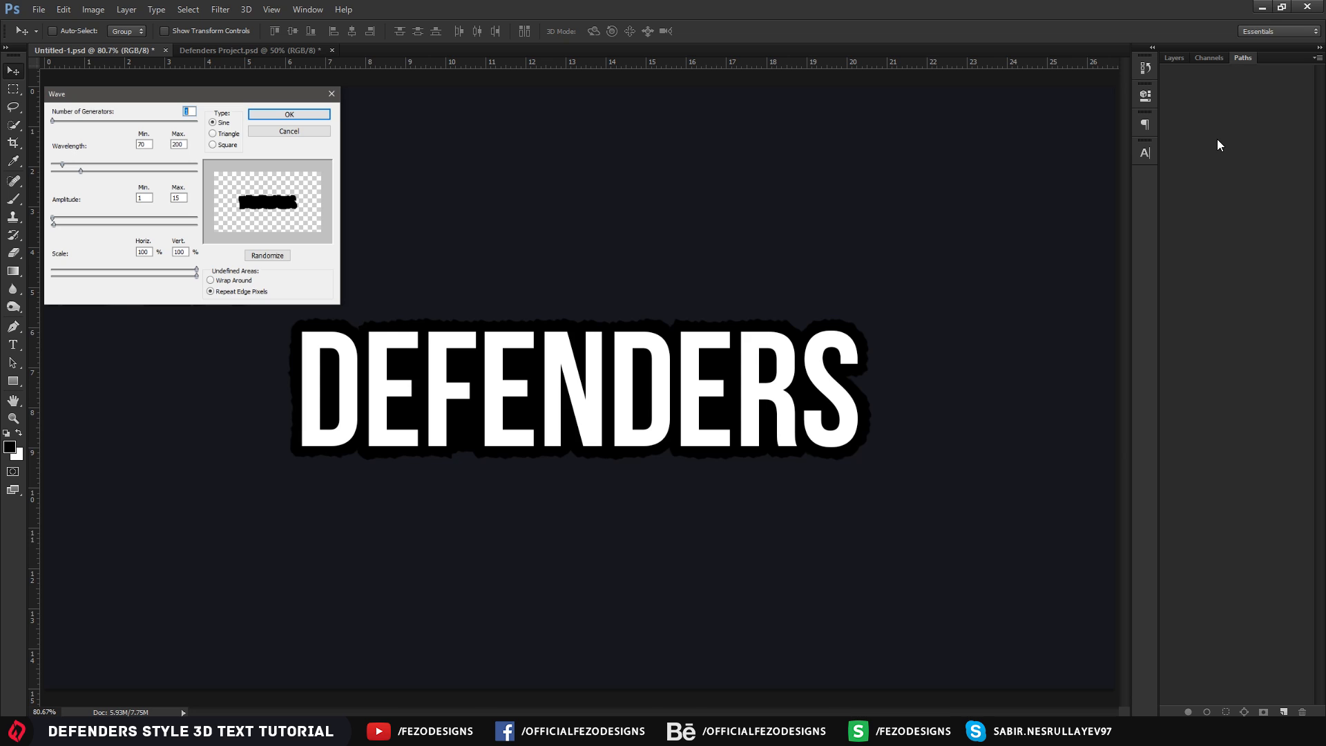
Load the outline of the bg layer as a selection and convert it to a work path
click(1170, 57)
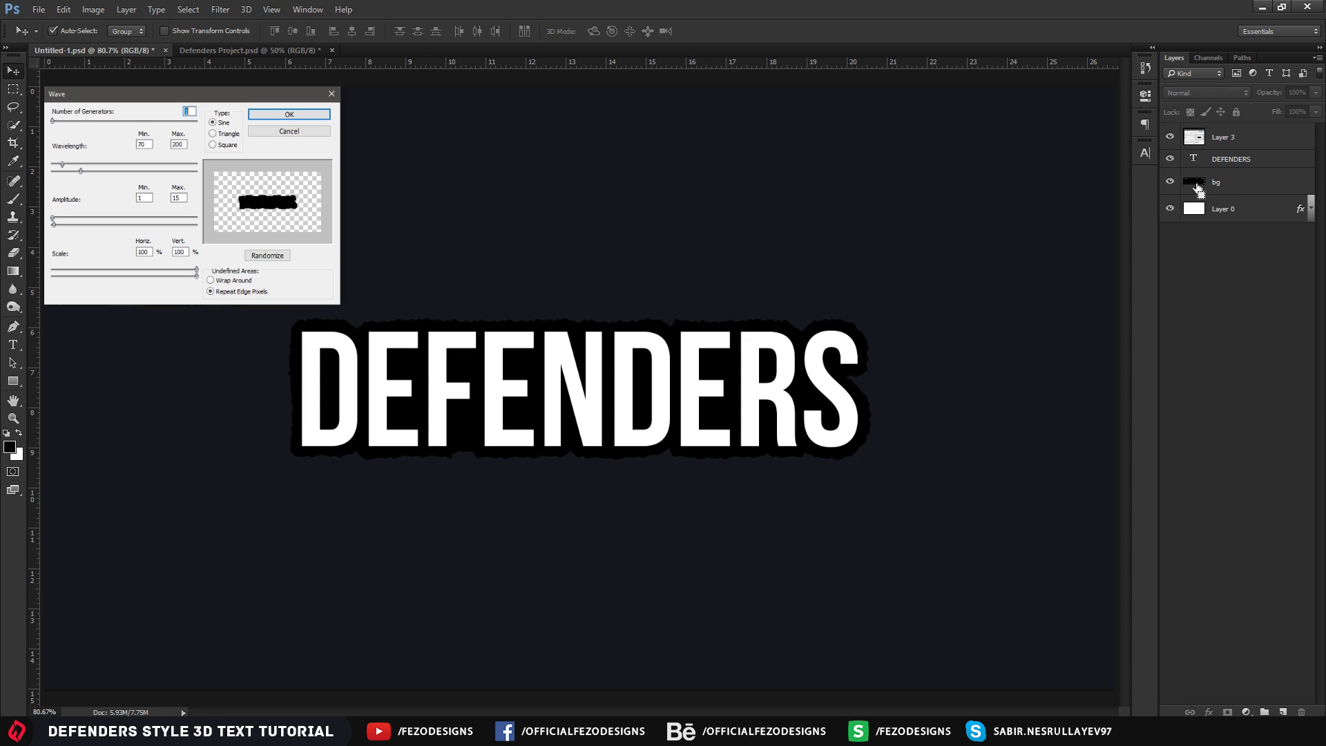
ctrl+click(1196, 185)
click(1240, 58)
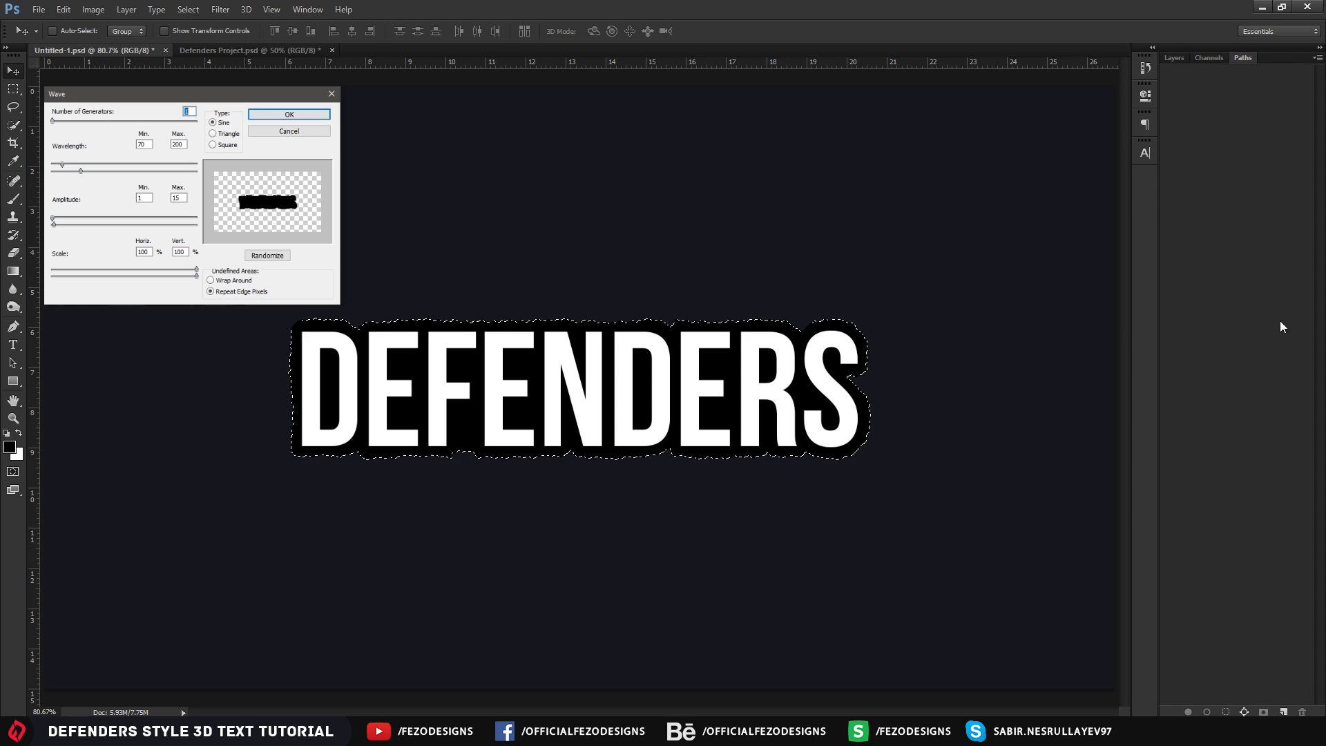
click(1245, 712)
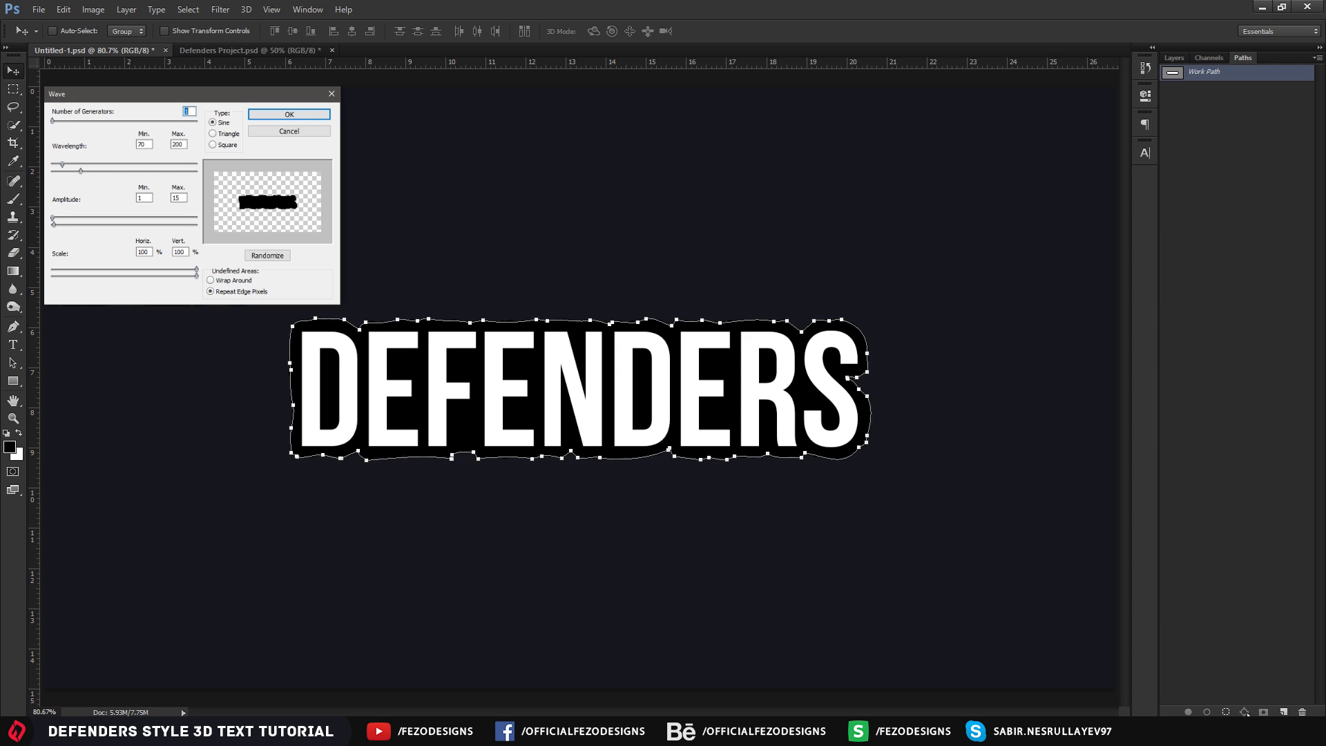
Try to export the backing's work path as the Illustrator file Text Bg in the defenders folder on the Desktop
click(38, 10)
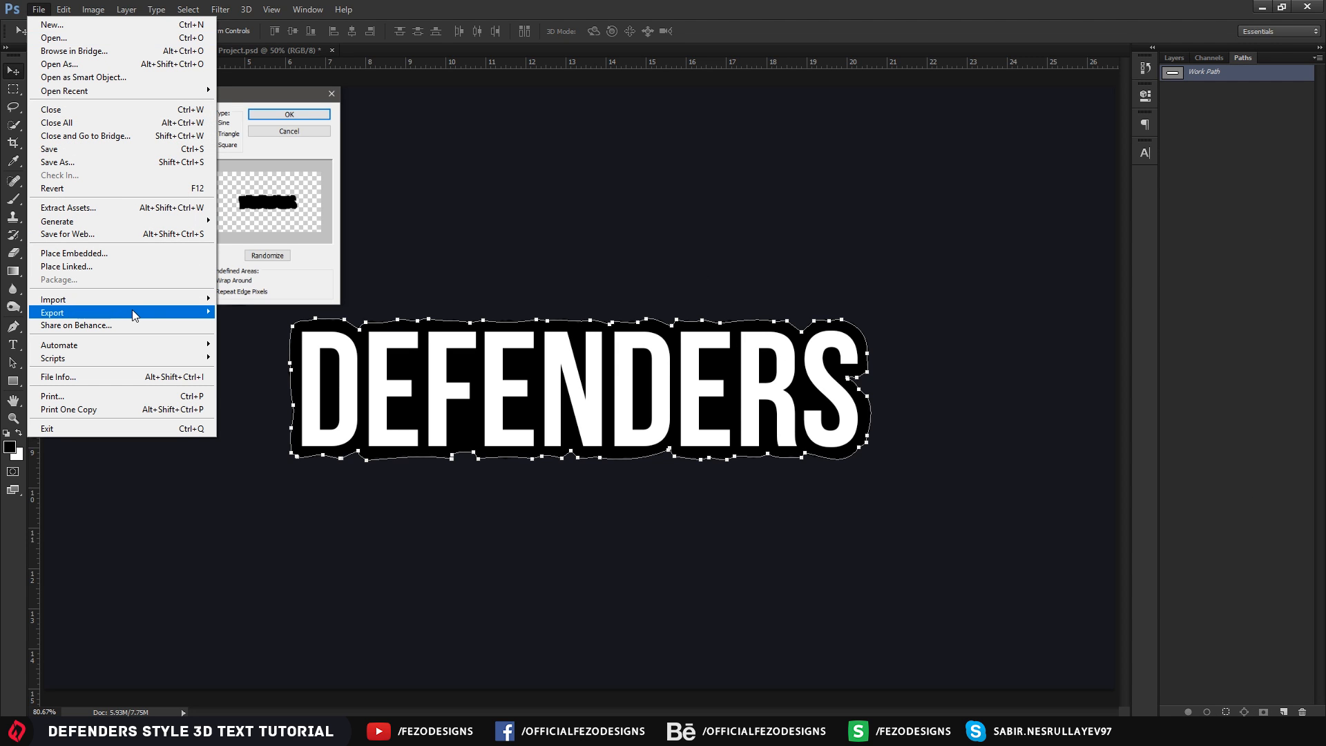
mouse_move(103, 312)
click(262, 329)
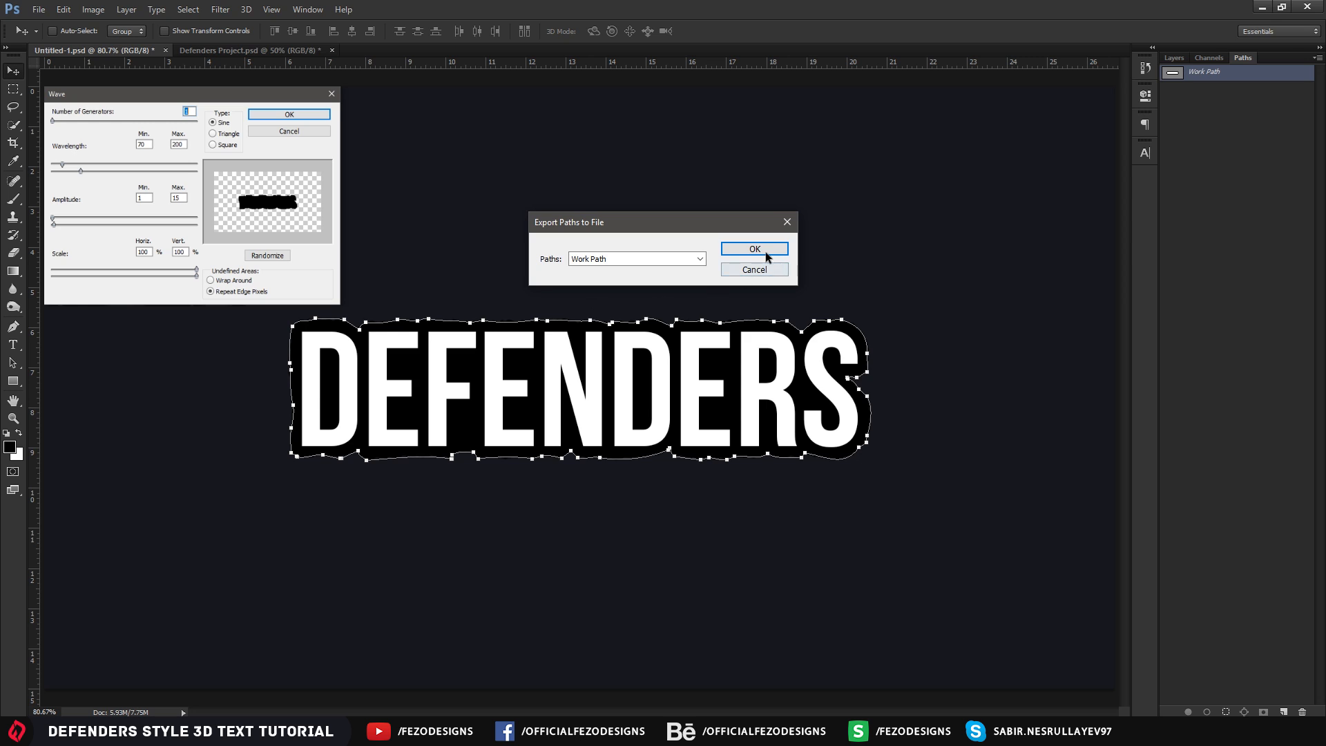
click(737, 257)
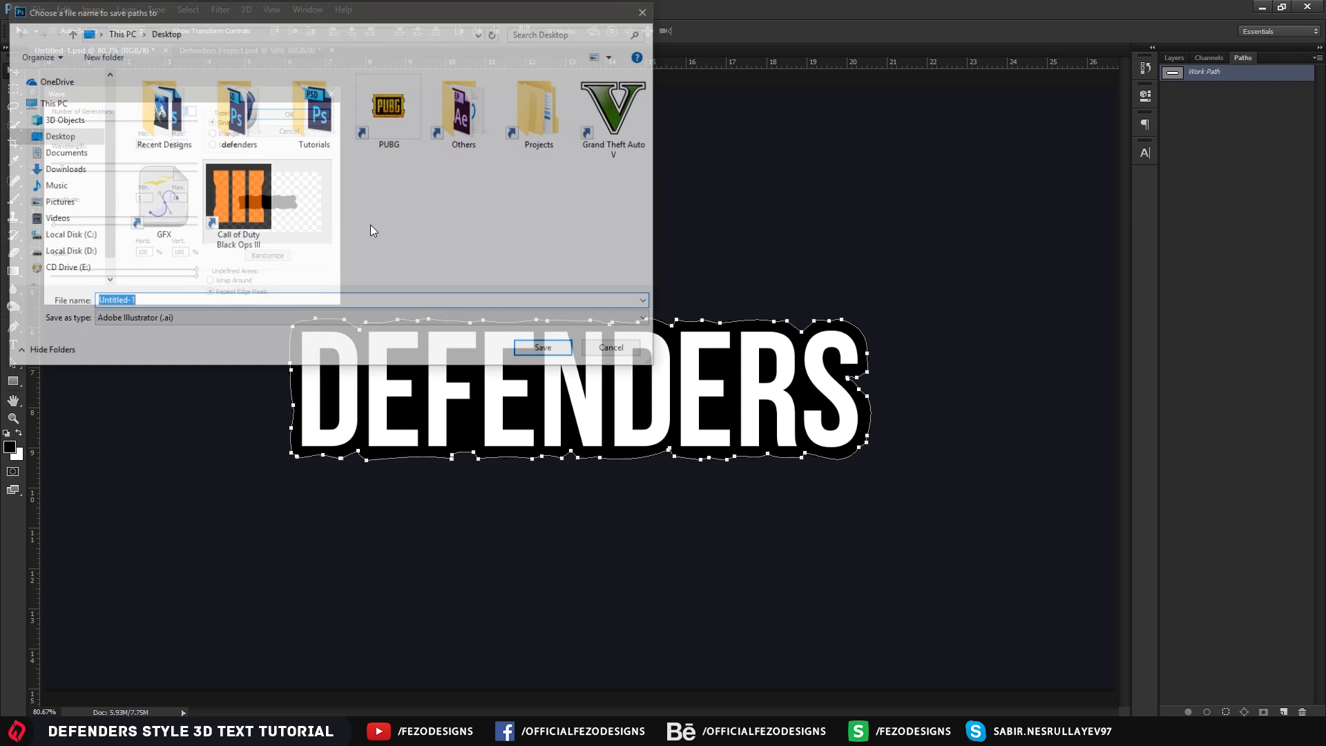
double_click(237, 111)
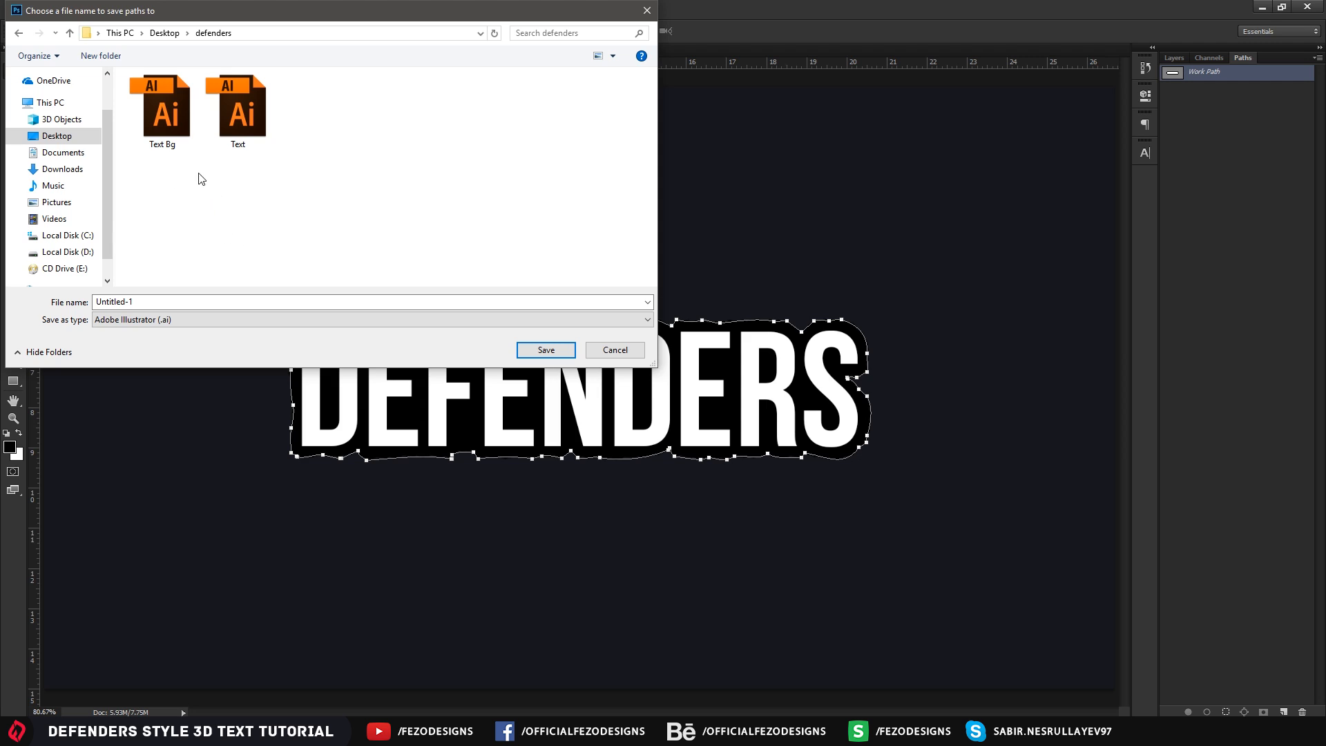
click(166, 131)
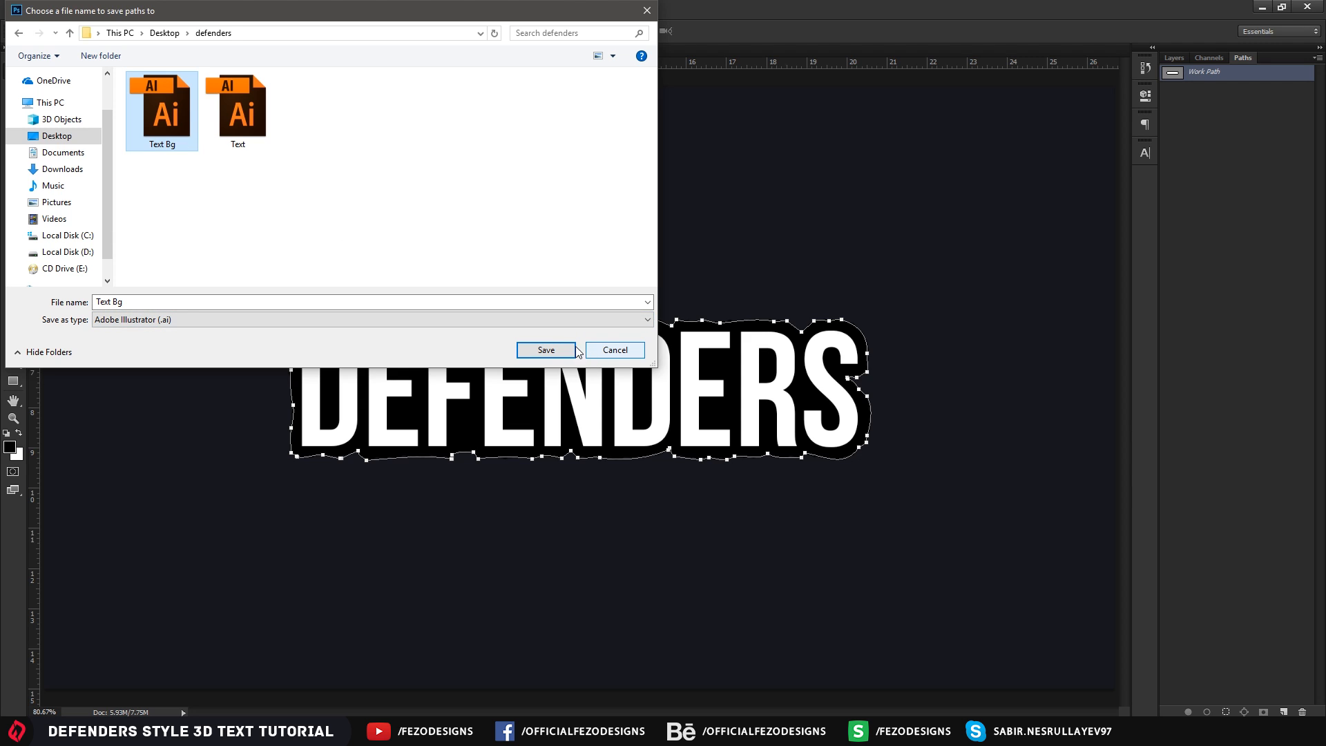
click(608, 351)
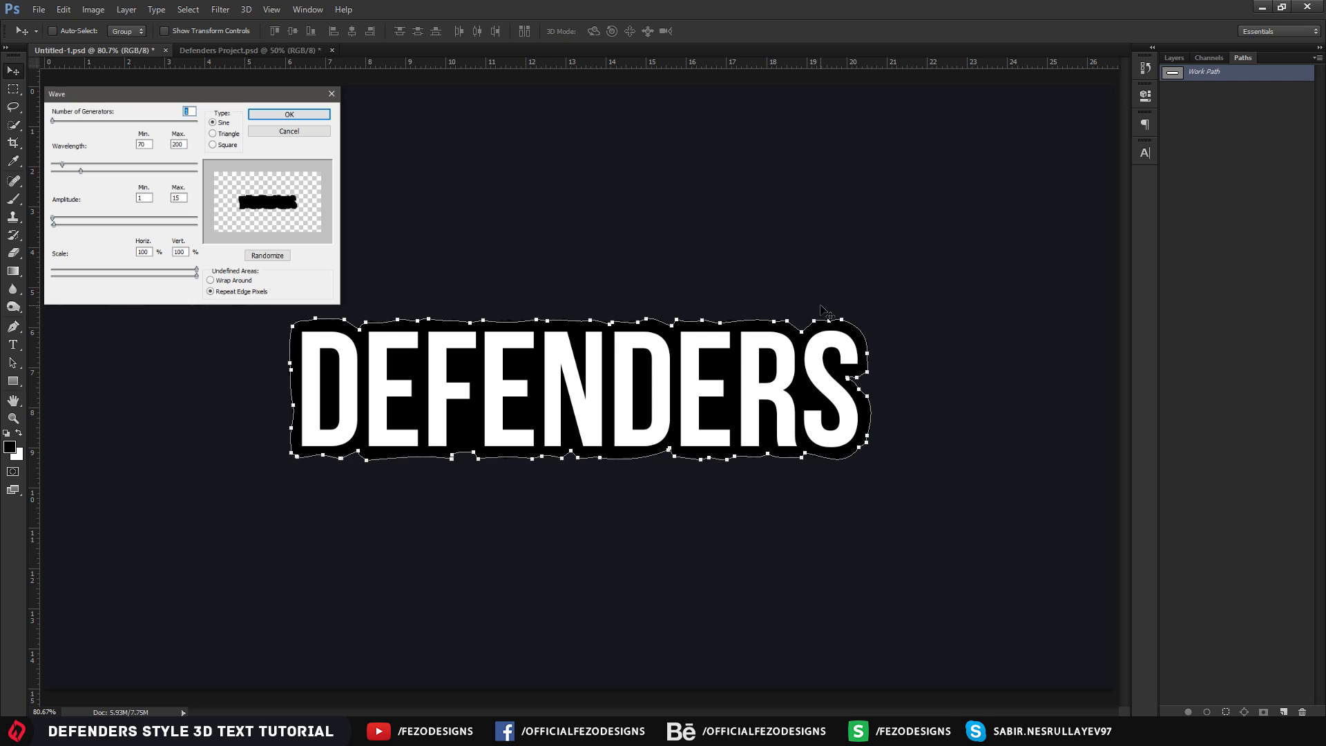
click(1247, 103)
click(1215, 72)
click(1200, 242)
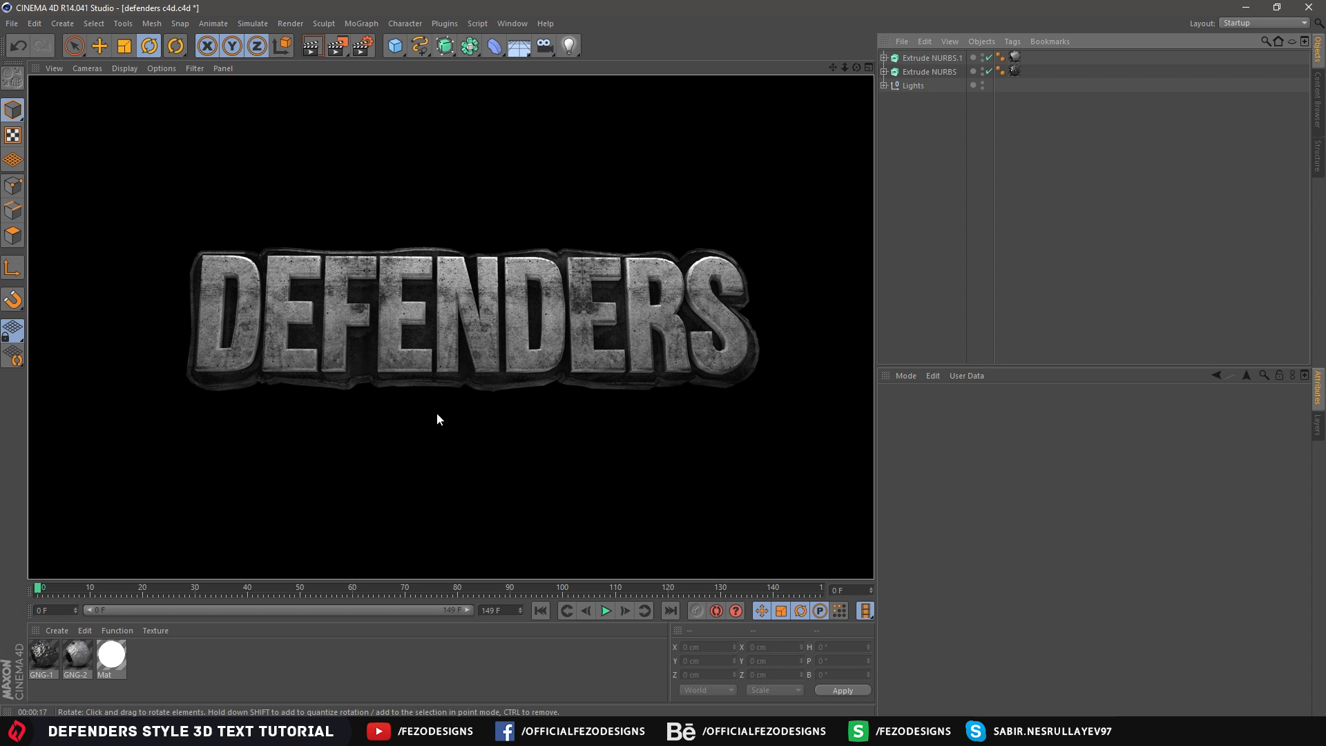
In the defenders c4d scene in Cinema 4D, move both existing Extrude NURBS objects below Lights and hide them
click(953, 169)
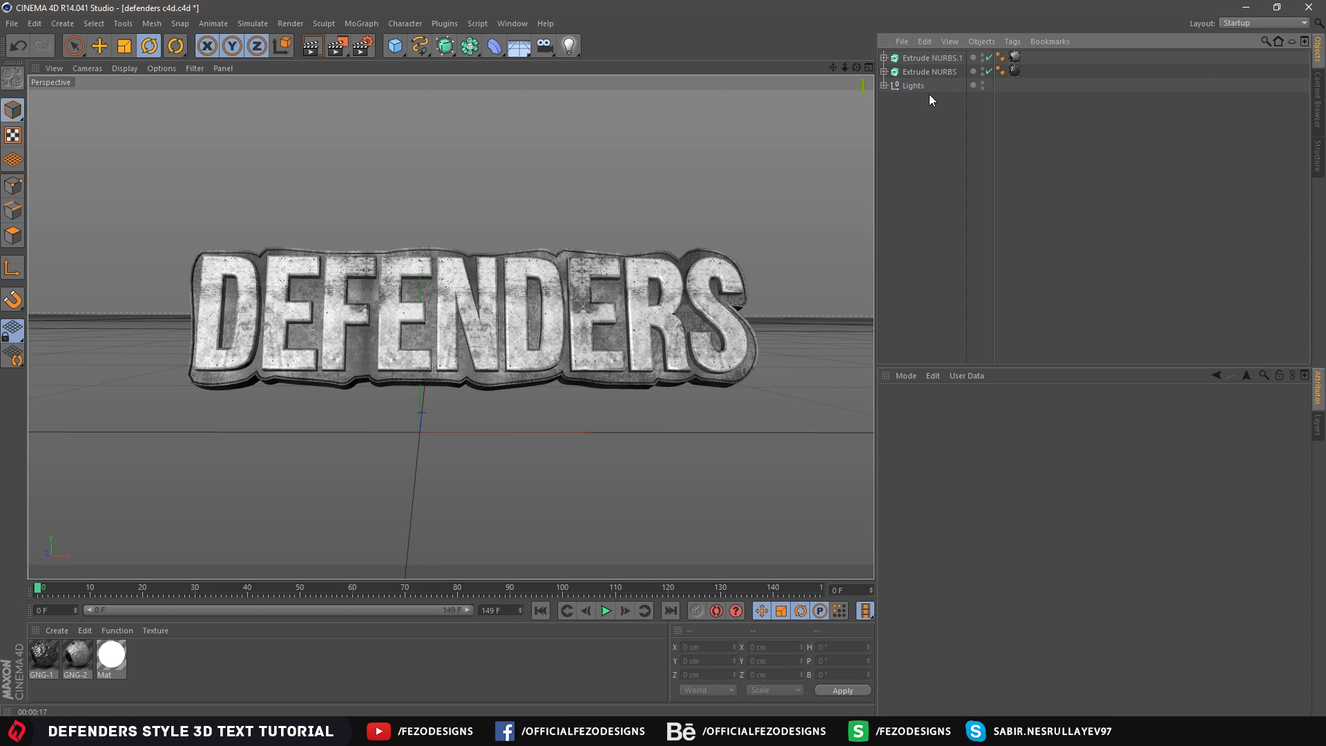
click(929, 72)
click(1038, 127)
click(927, 71)
shift+click(921, 59)
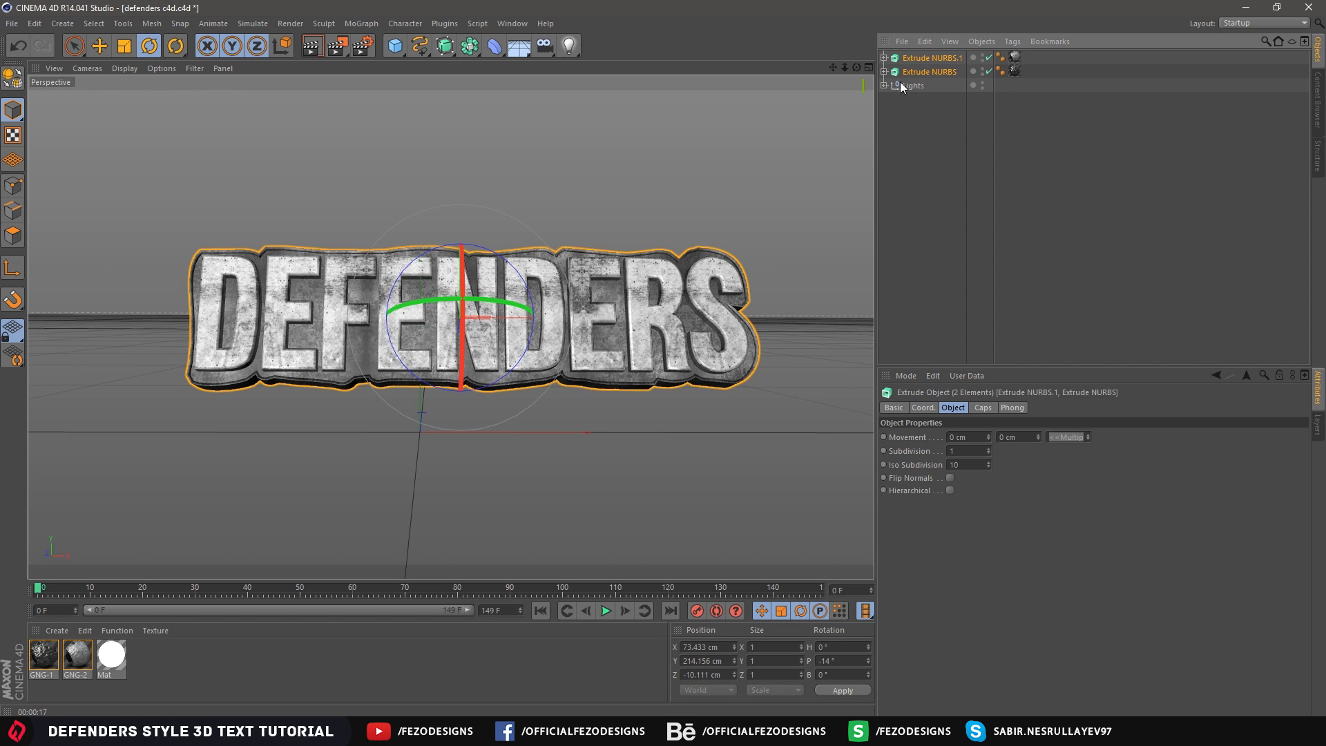
drag(907, 76, 912, 98)
click(985, 72)
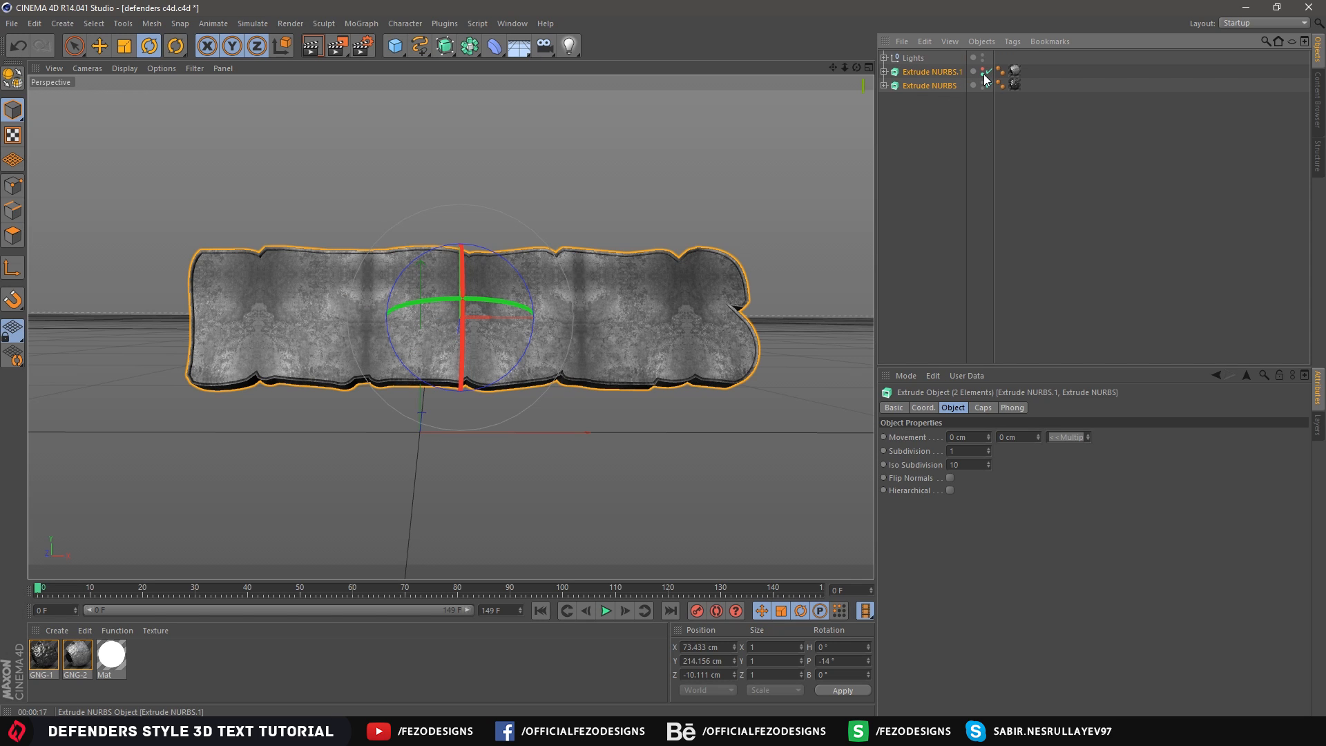
click(983, 84)
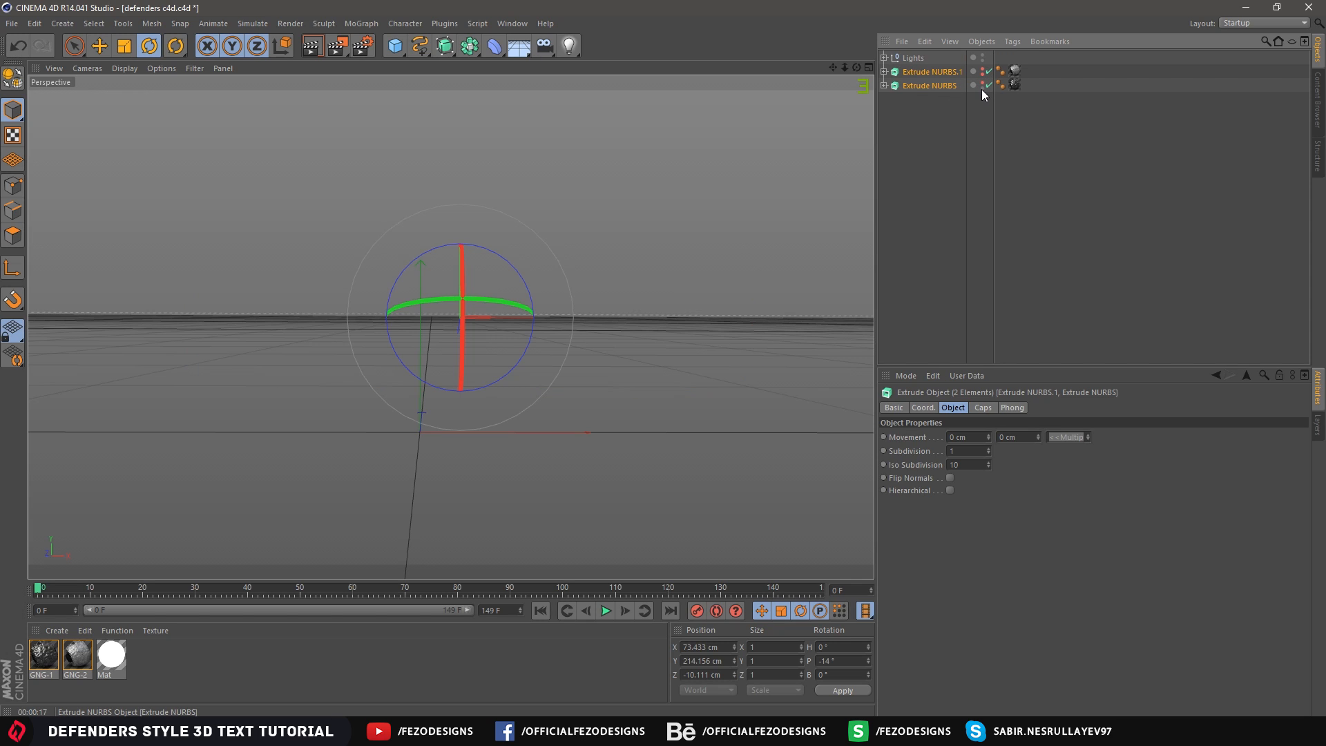
click(935, 163)
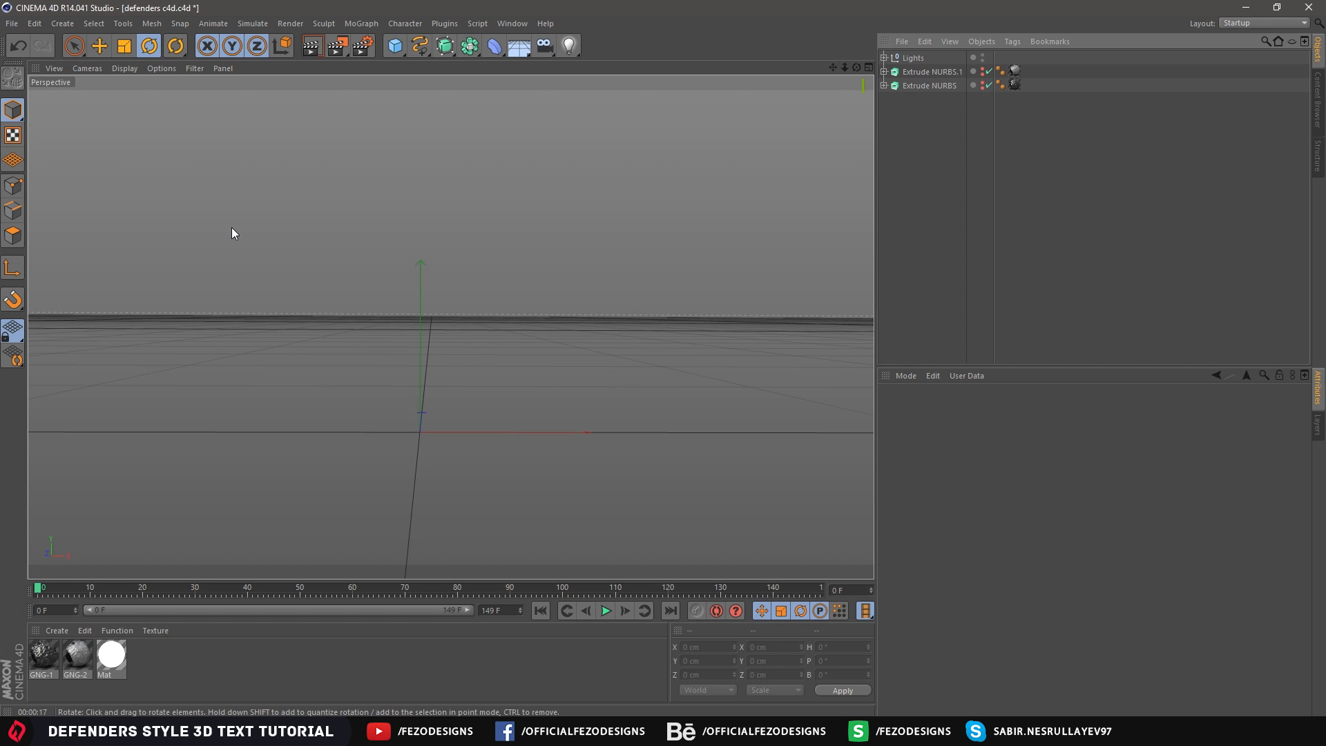
Merge the Text Bg Illustrator file from the defenders folder into the scene at scale 1 in centimeters with connected splines
click(11, 23)
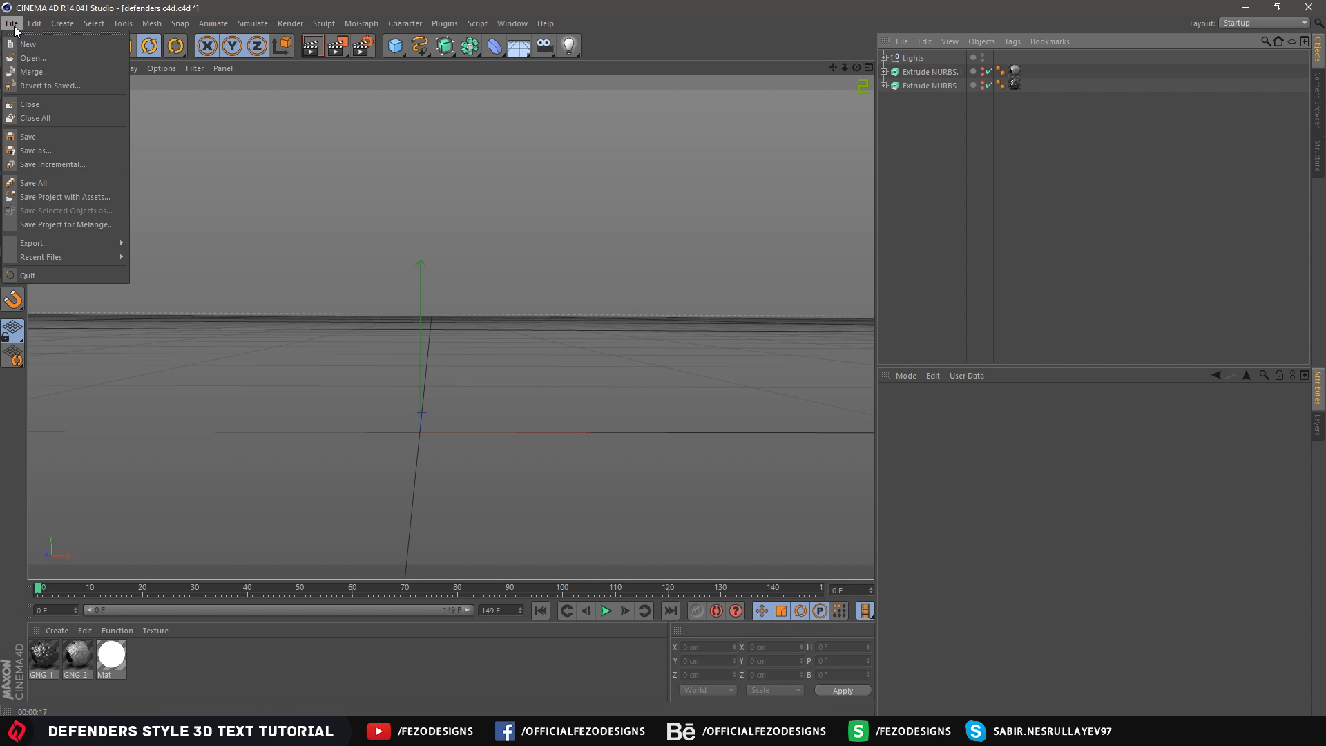
click(37, 73)
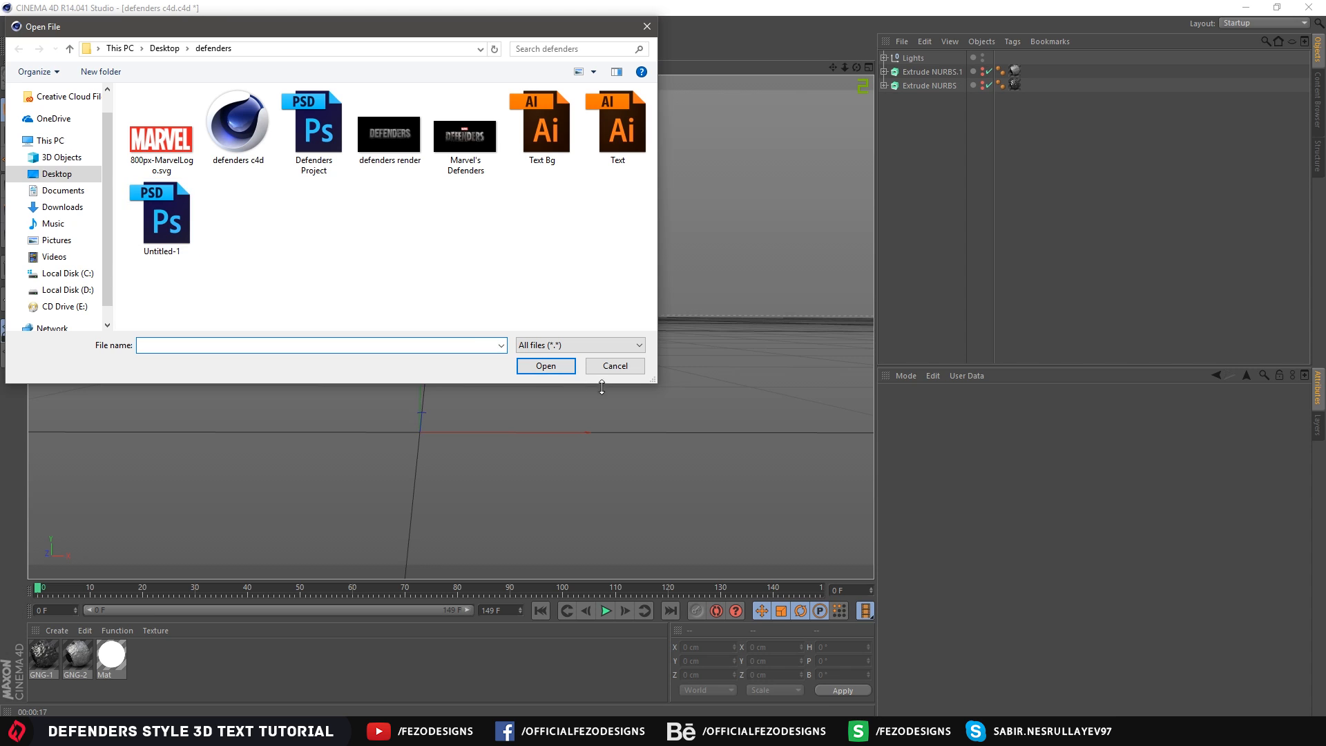
click(553, 136)
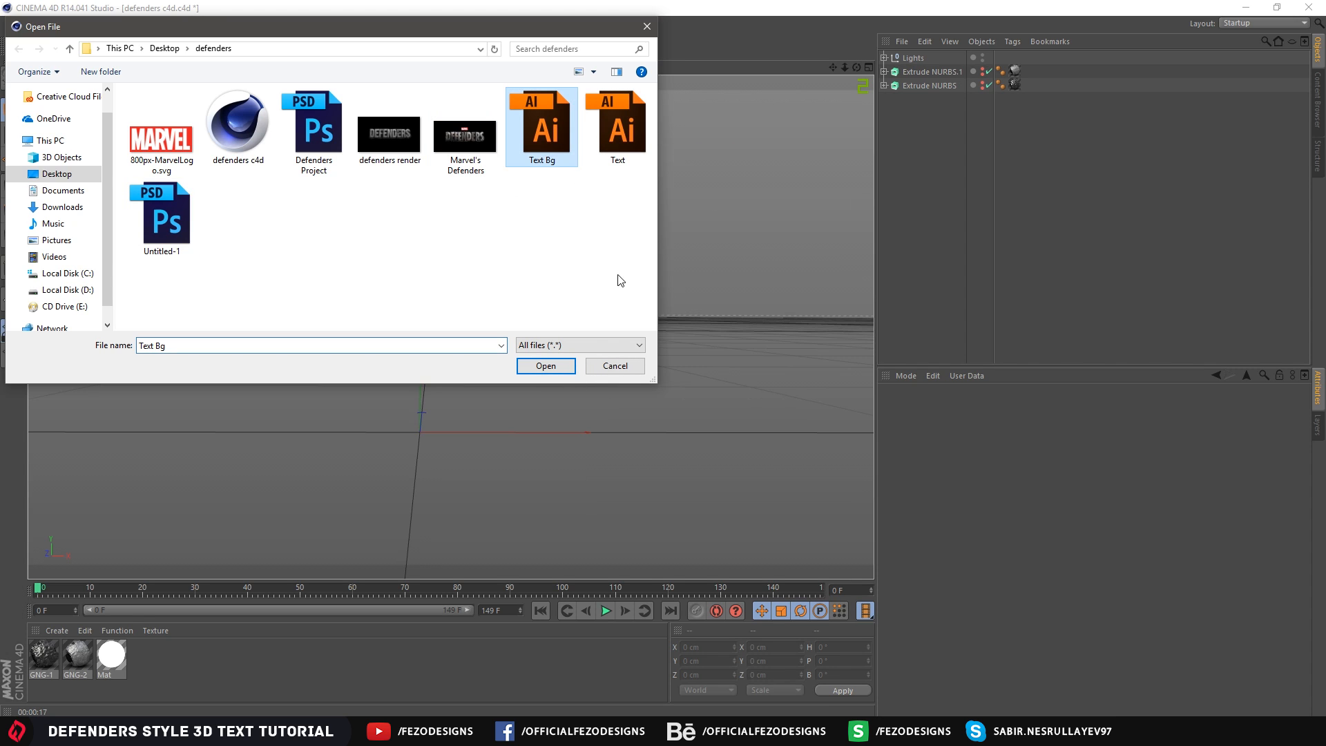
click(546, 365)
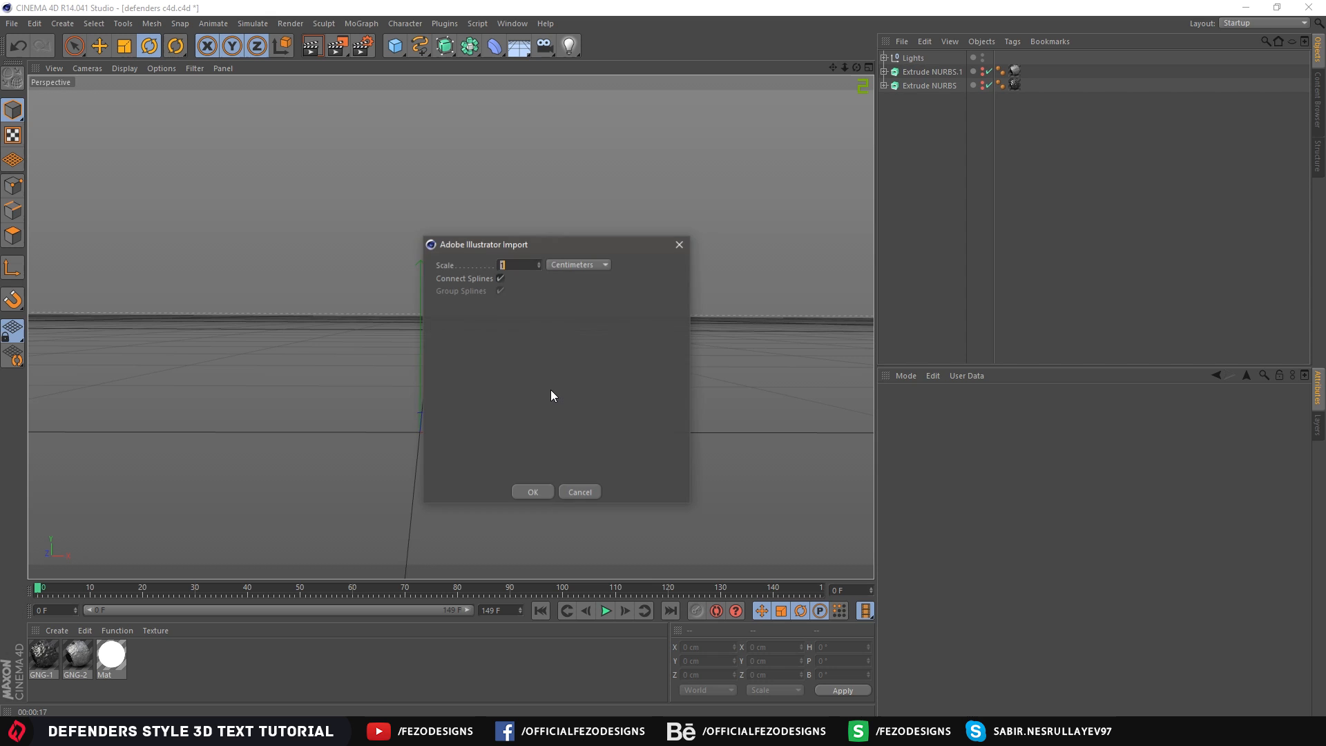
click(532, 491)
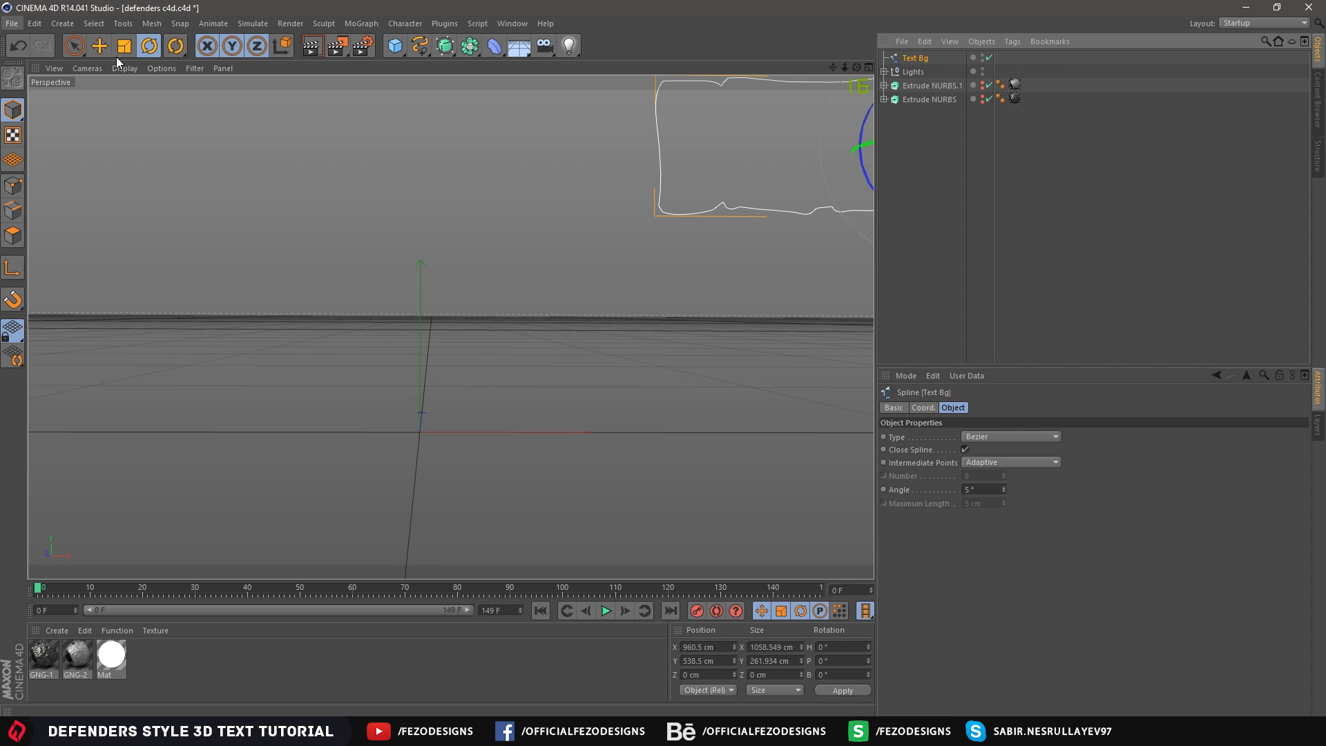
Import the Text Illustrator file from the defenders folder at scale 1 in centimeters with connected splines
click(12, 23)
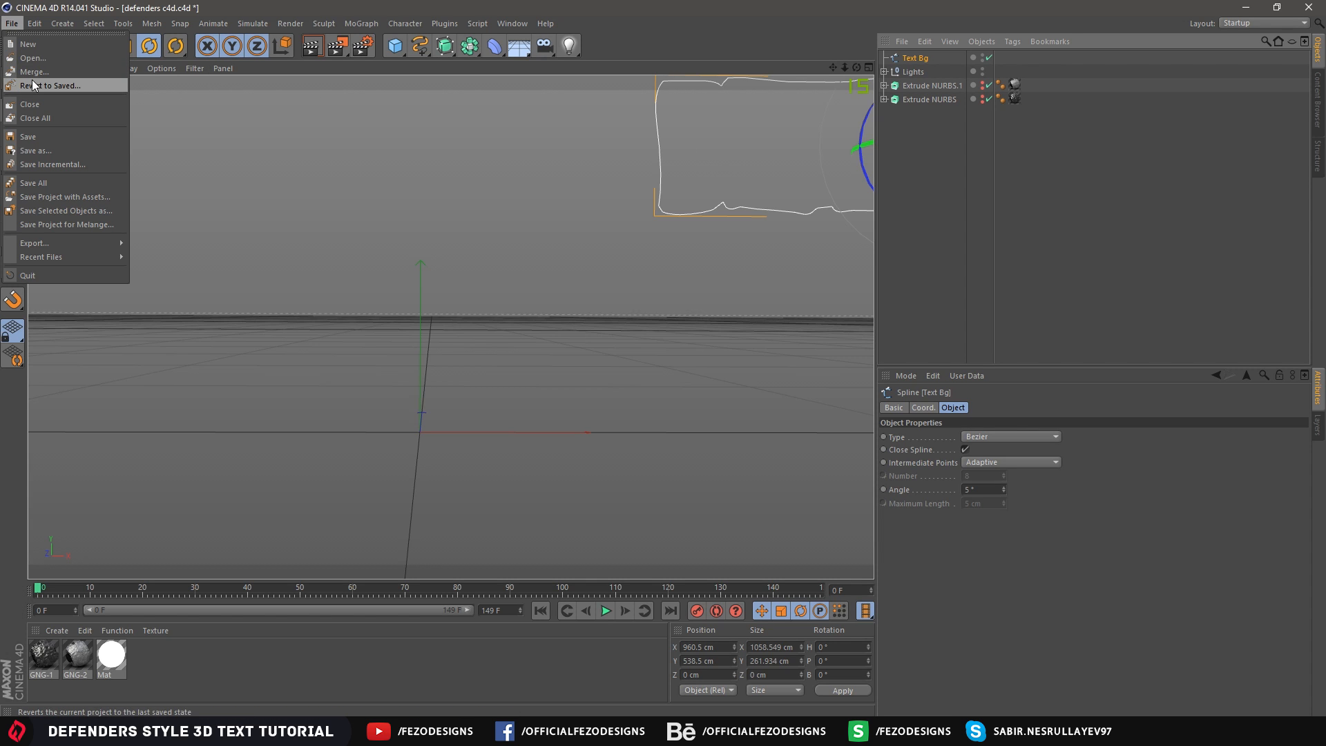
click(33, 58)
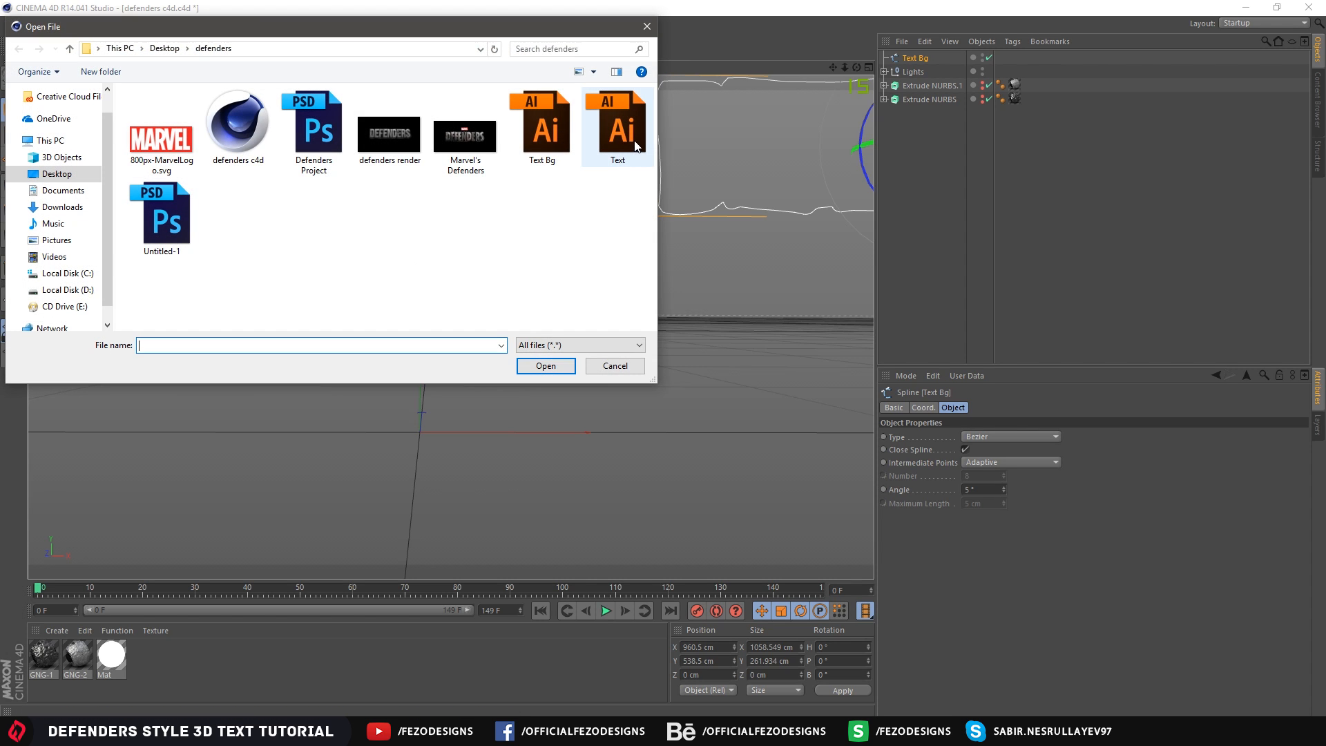
click(635, 145)
click(545, 366)
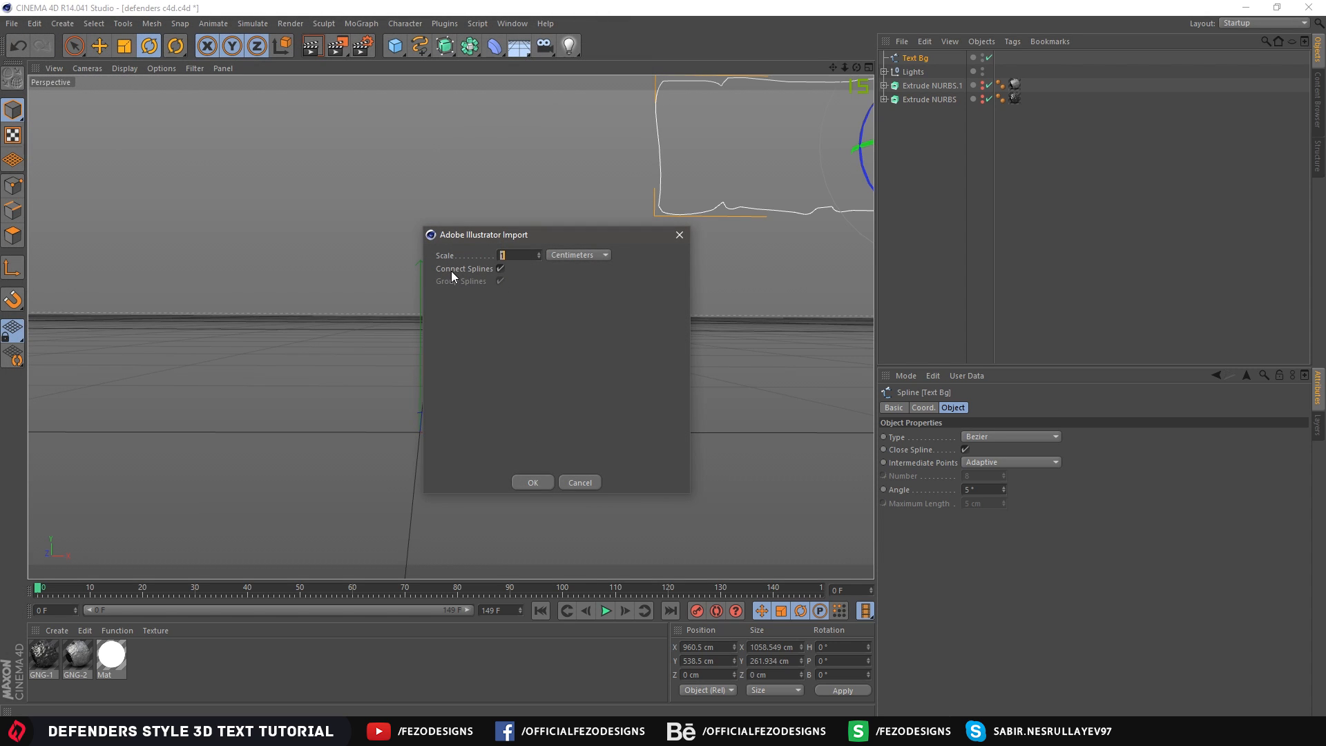
click(581, 254)
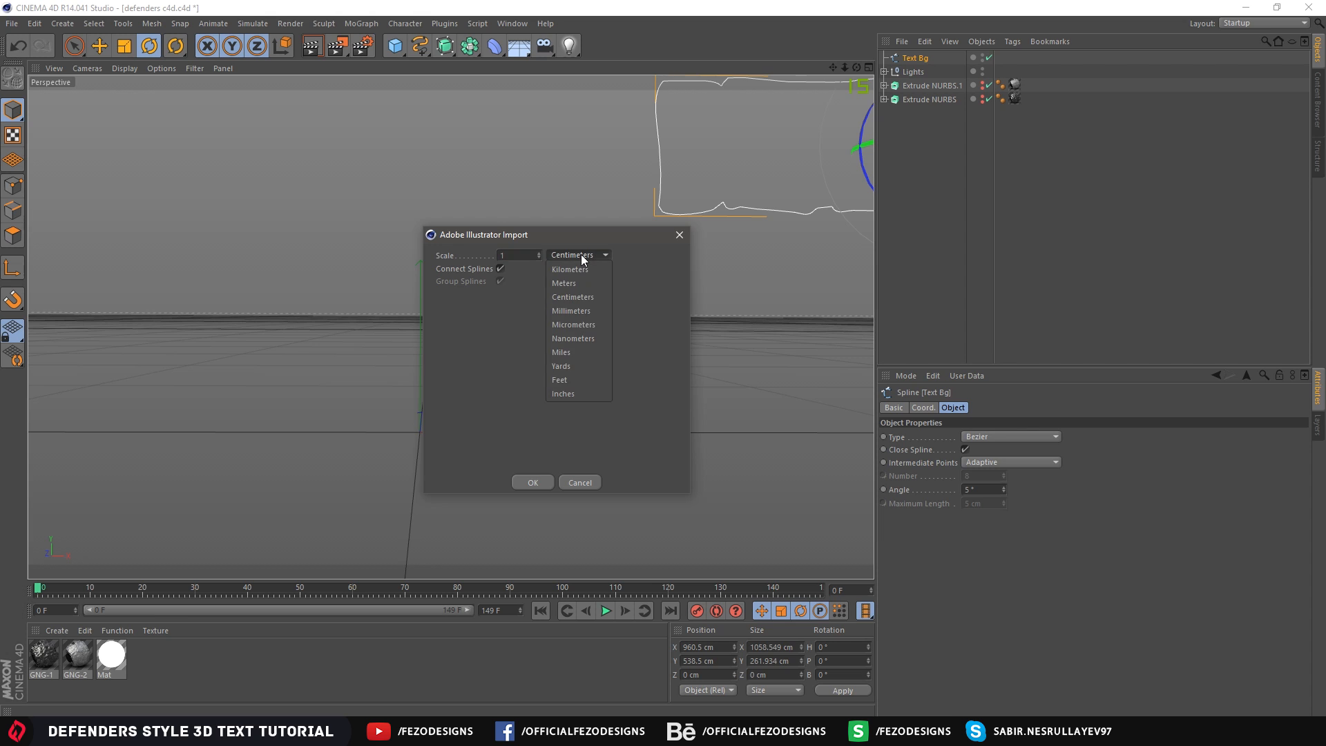
click(581, 254)
click(533, 483)
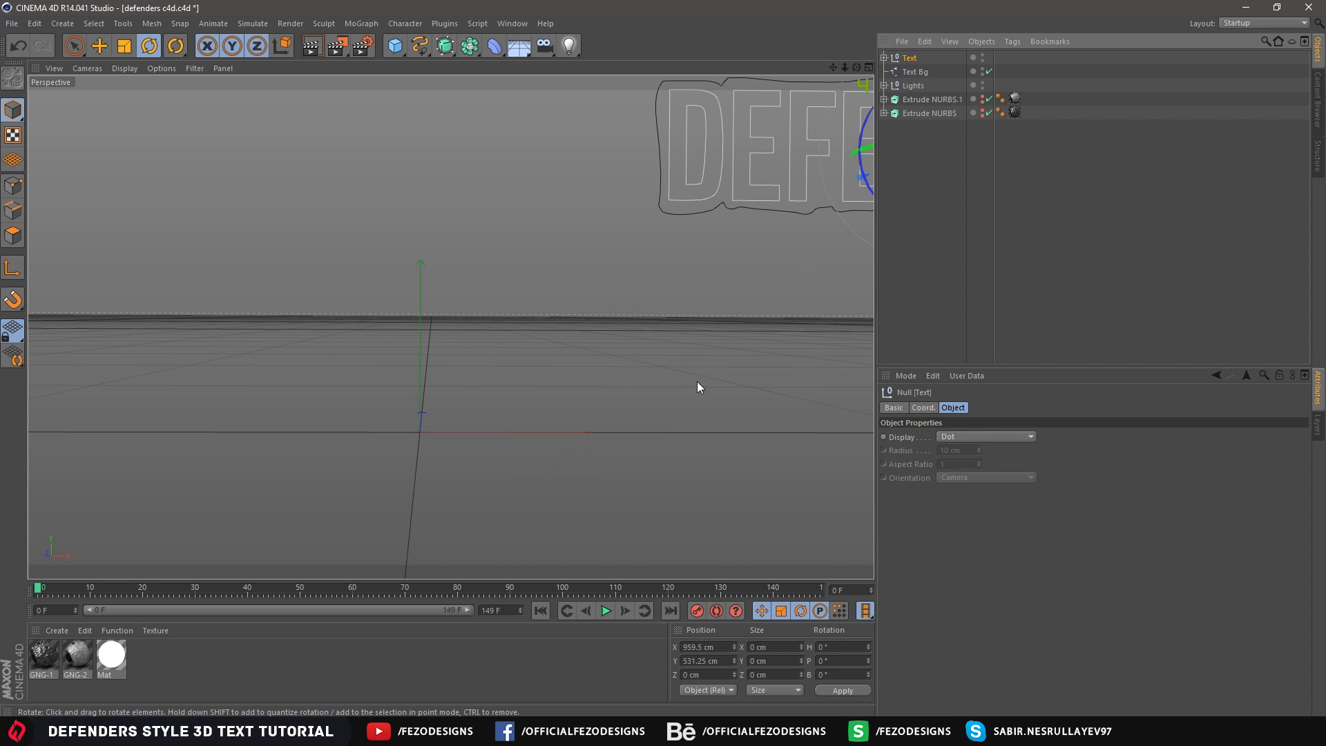
Move the Text and Text Bg outlines together near the scene origin, to about X 56 cm and Y 228 cm
drag(843, 67, 843, 117)
click(908, 207)
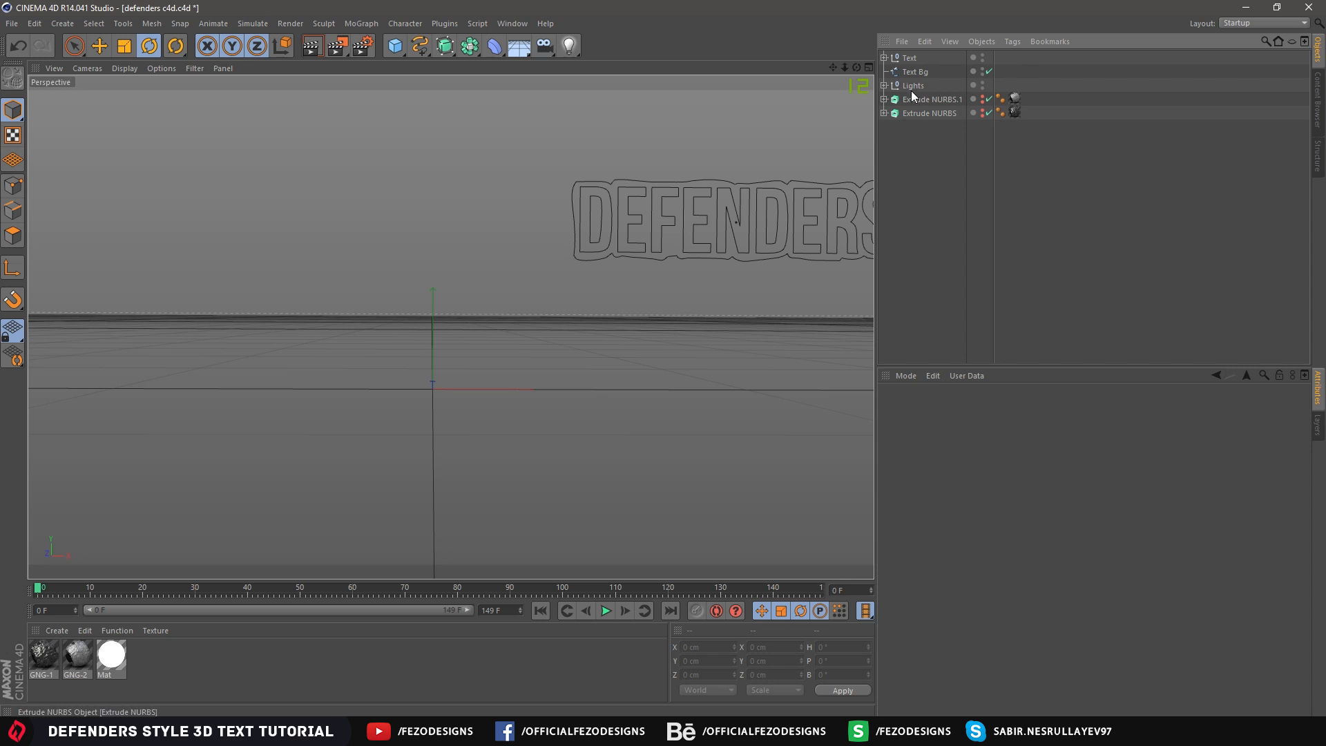
click(909, 59)
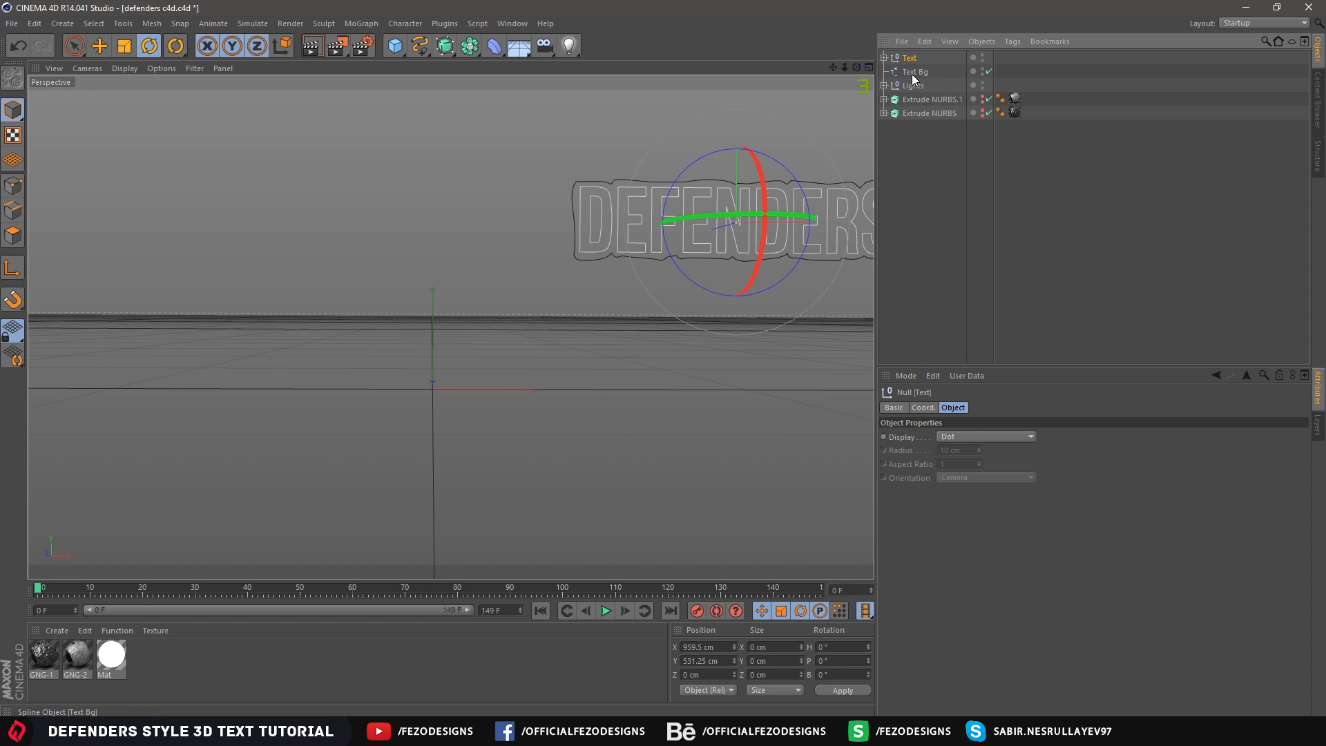
click(943, 205)
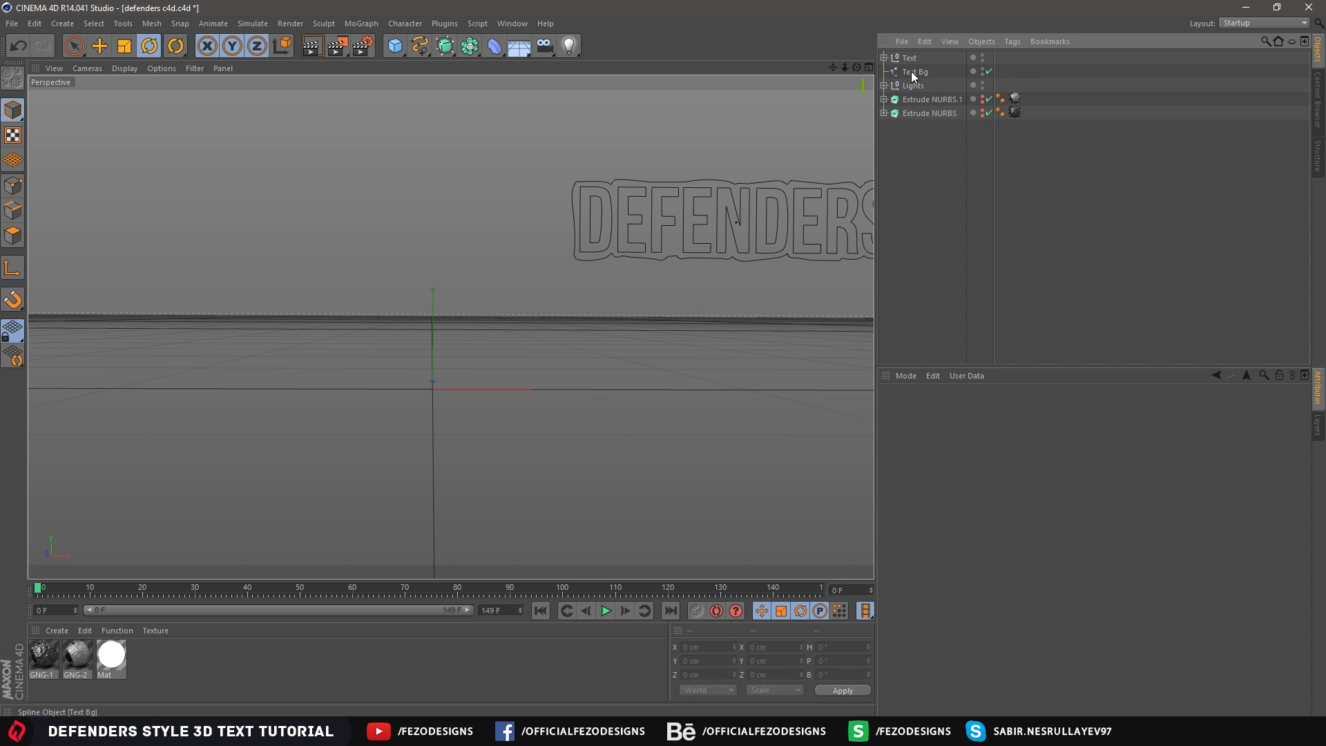
click(914, 71)
ctrl+click(911, 59)
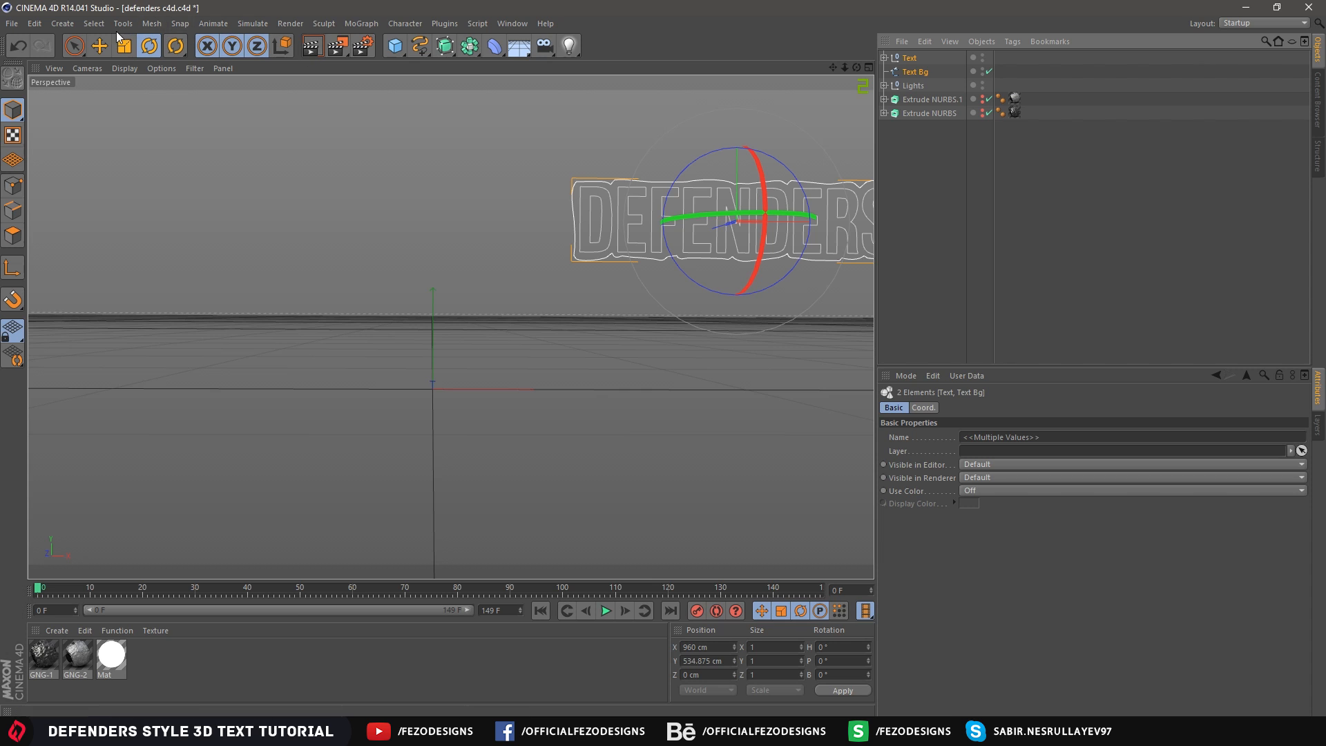
click(100, 46)
drag(852, 222, 530, 218)
drag(429, 98, 426, 183)
drag(842, 67, 870, 68)
drag(541, 293, 571, 295)
drag(454, 176, 455, 194)
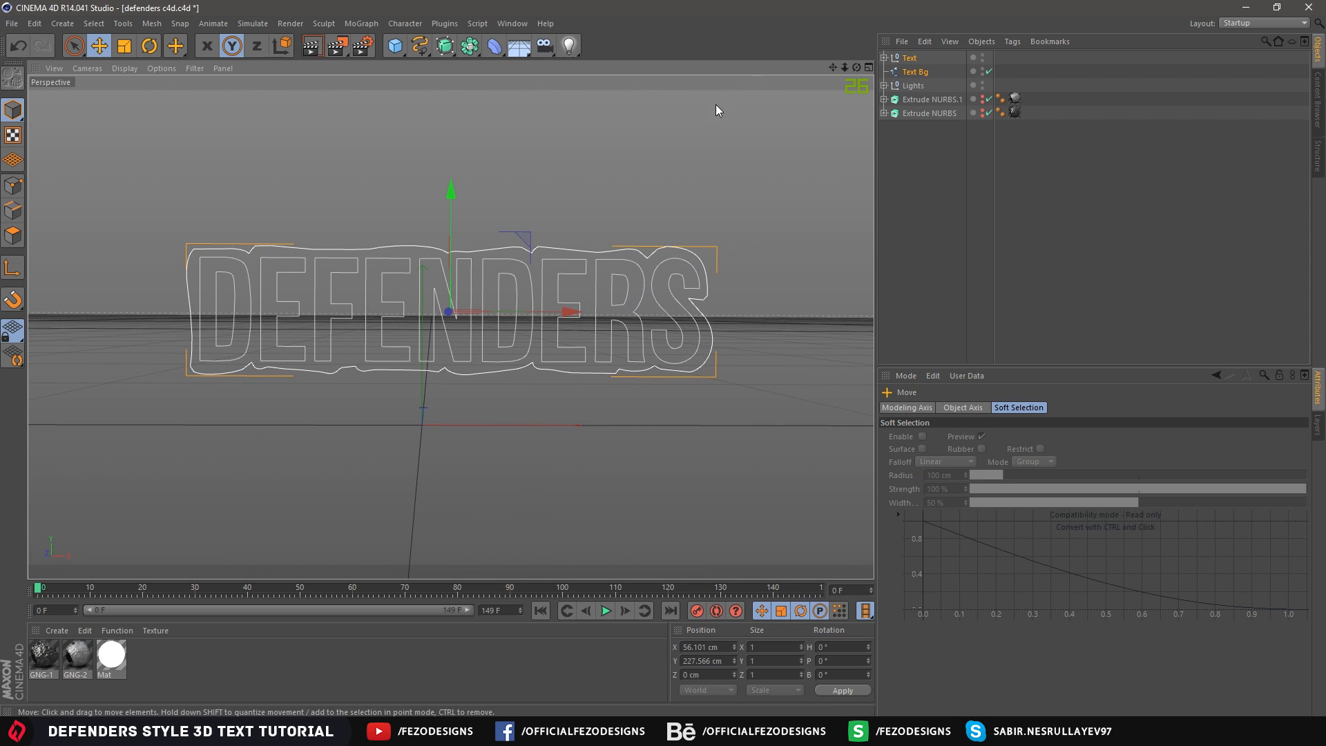
drag(832, 68, 900, 147)
click(897, 144)
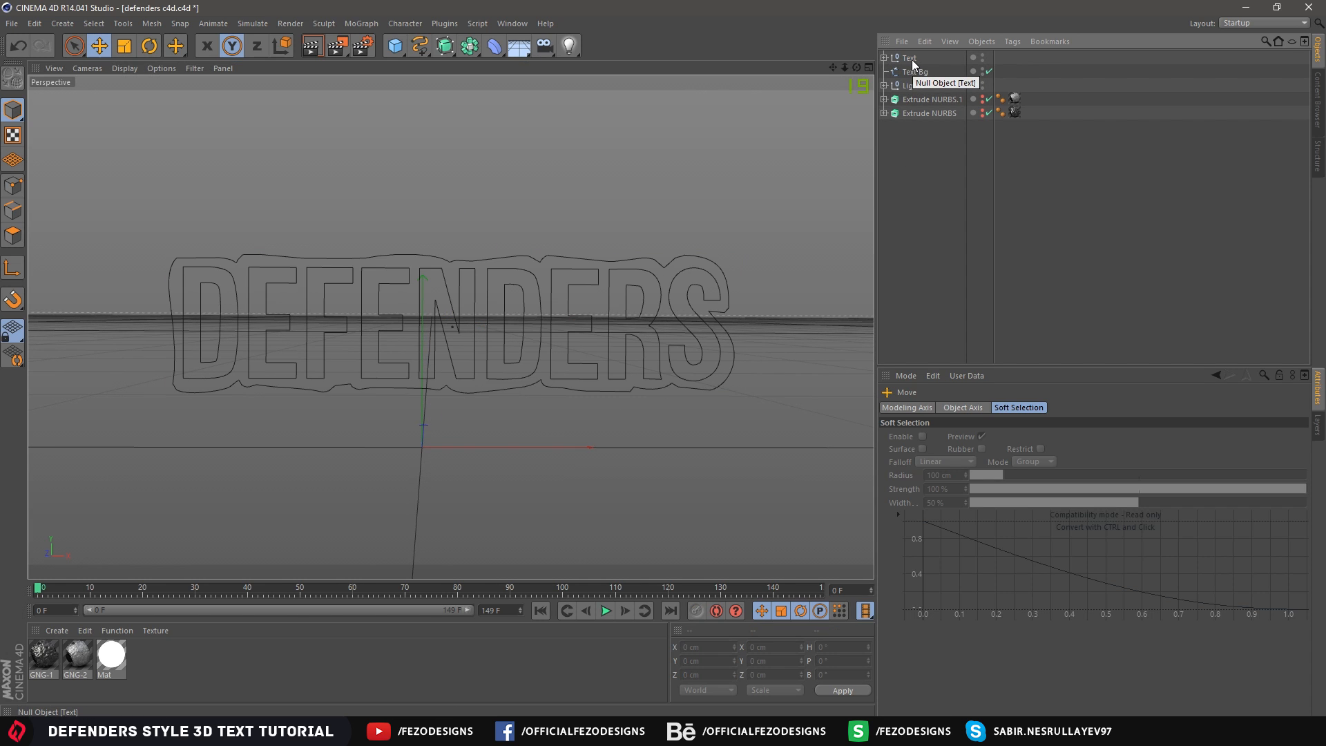
Connect all nine letter splines, Path 1 to Path 9, in the Text group into a single spline and delete the originals
click(884, 58)
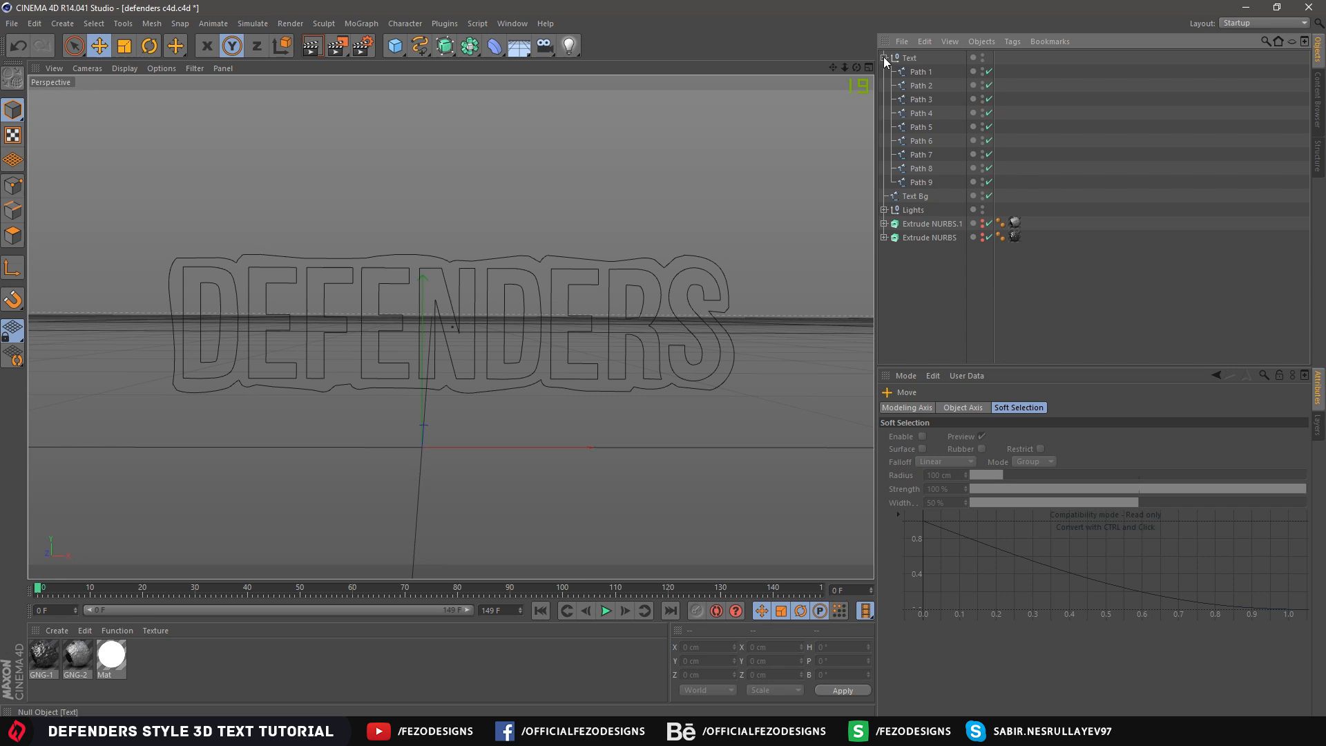
click(920, 75)
click(917, 89)
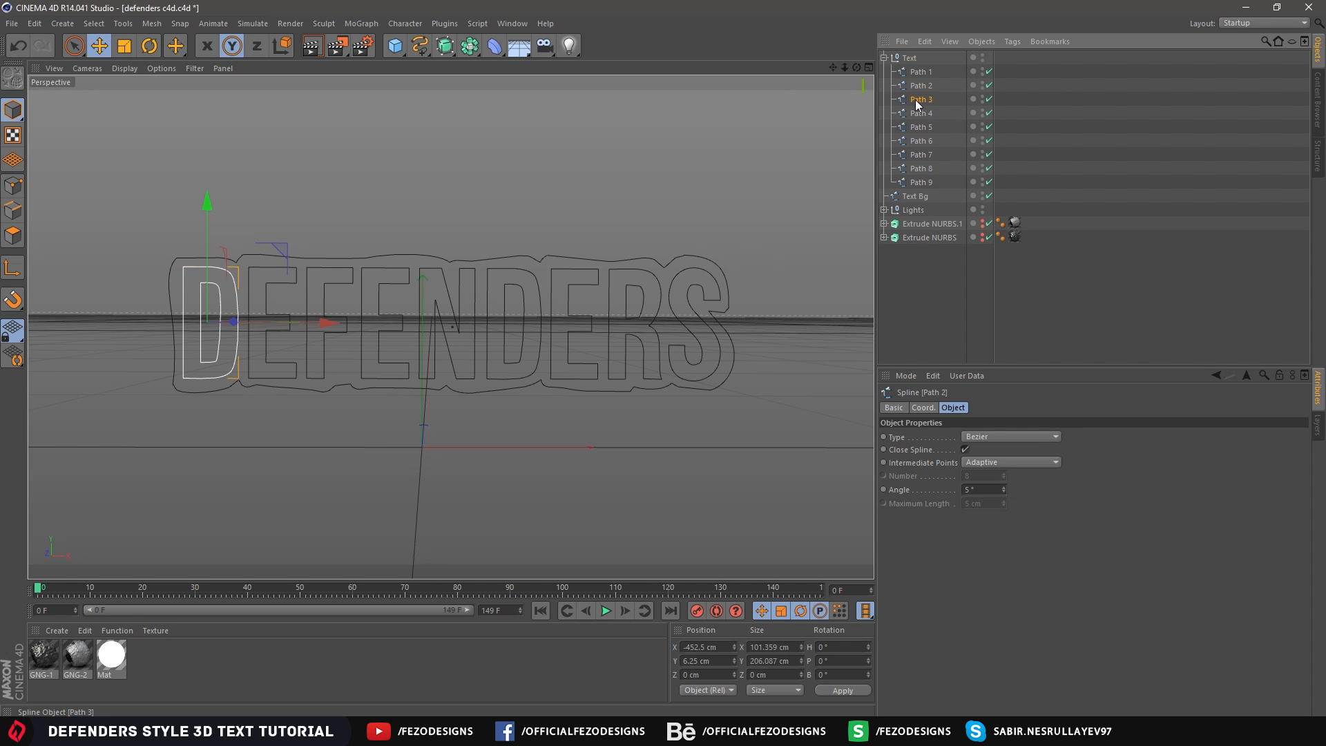
click(919, 113)
click(919, 127)
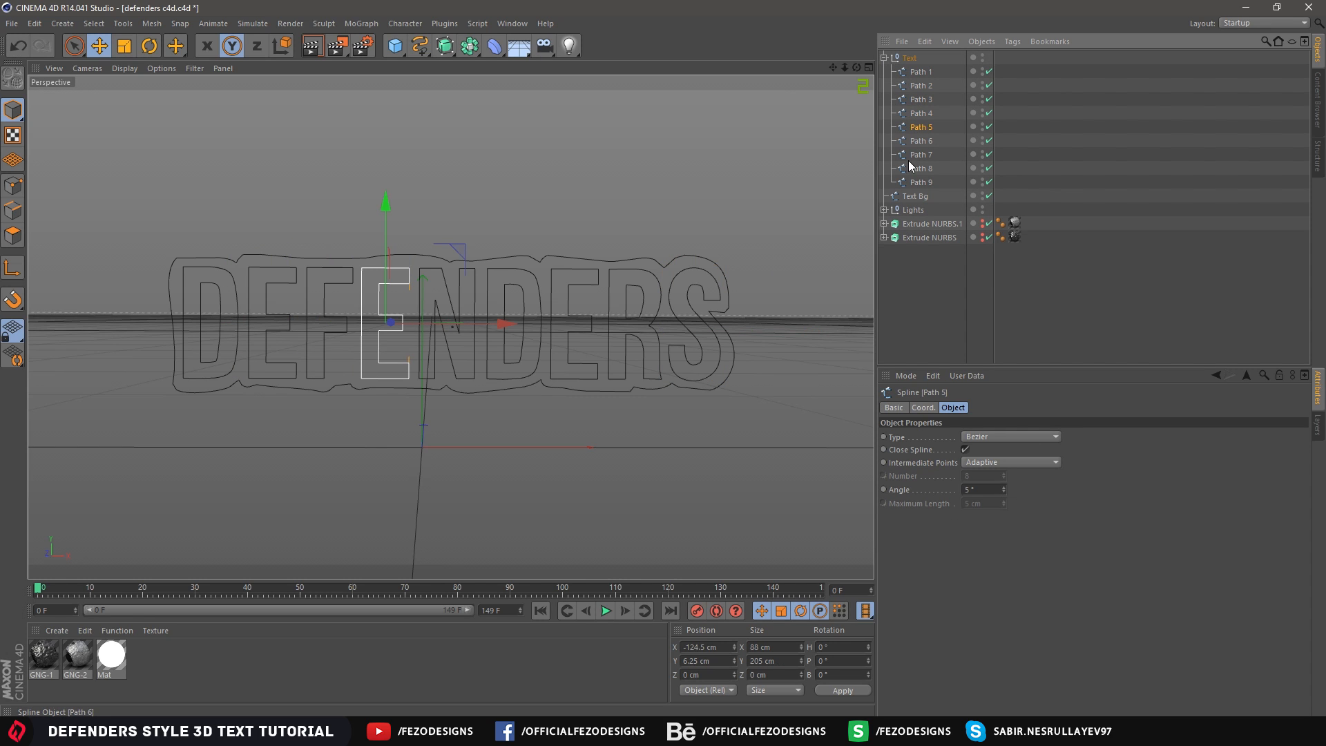
click(913, 288)
click(921, 75)
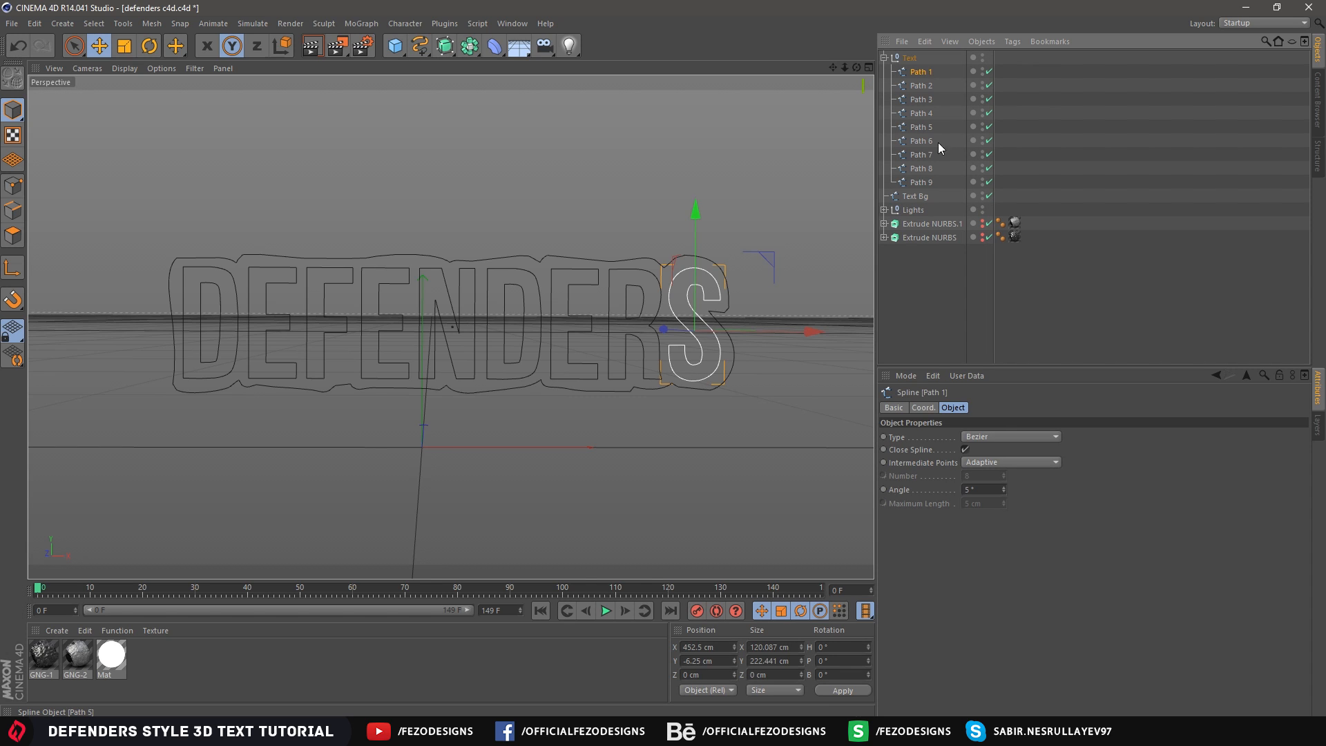
shift+click(921, 182)
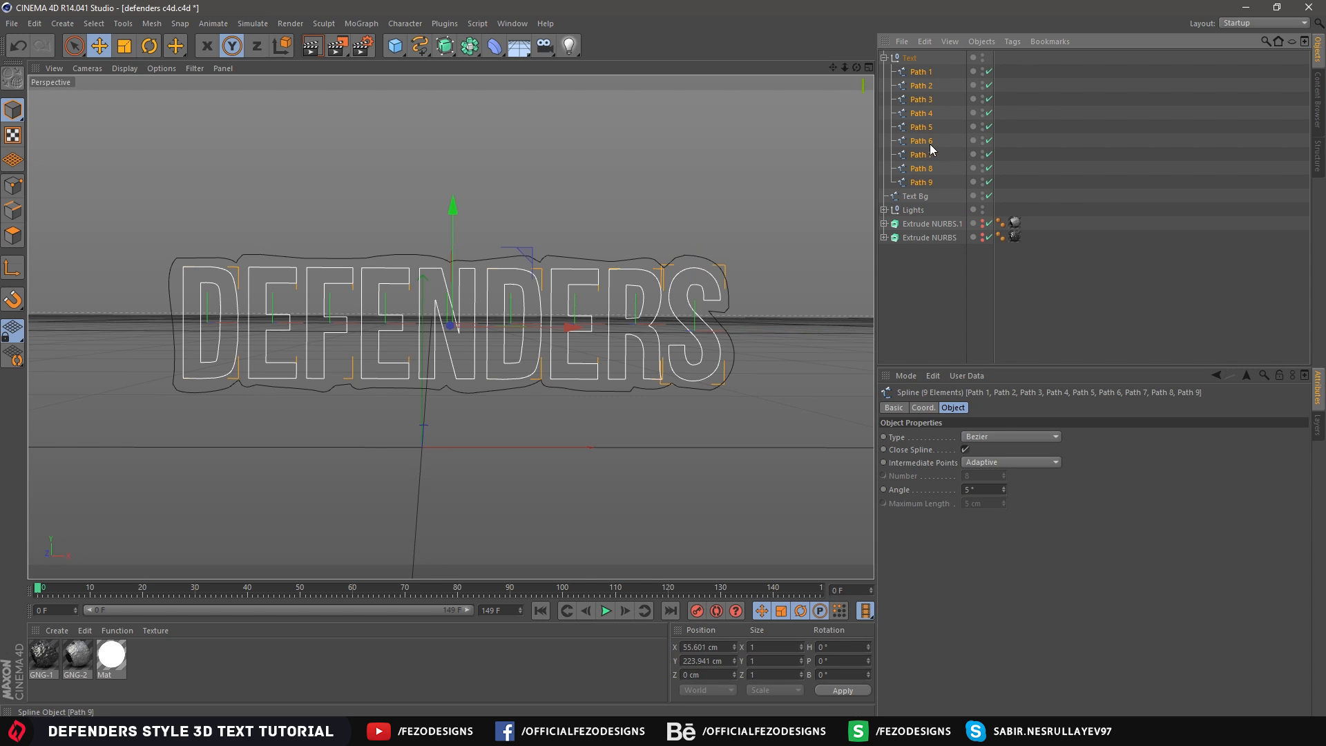
right_click(923, 128)
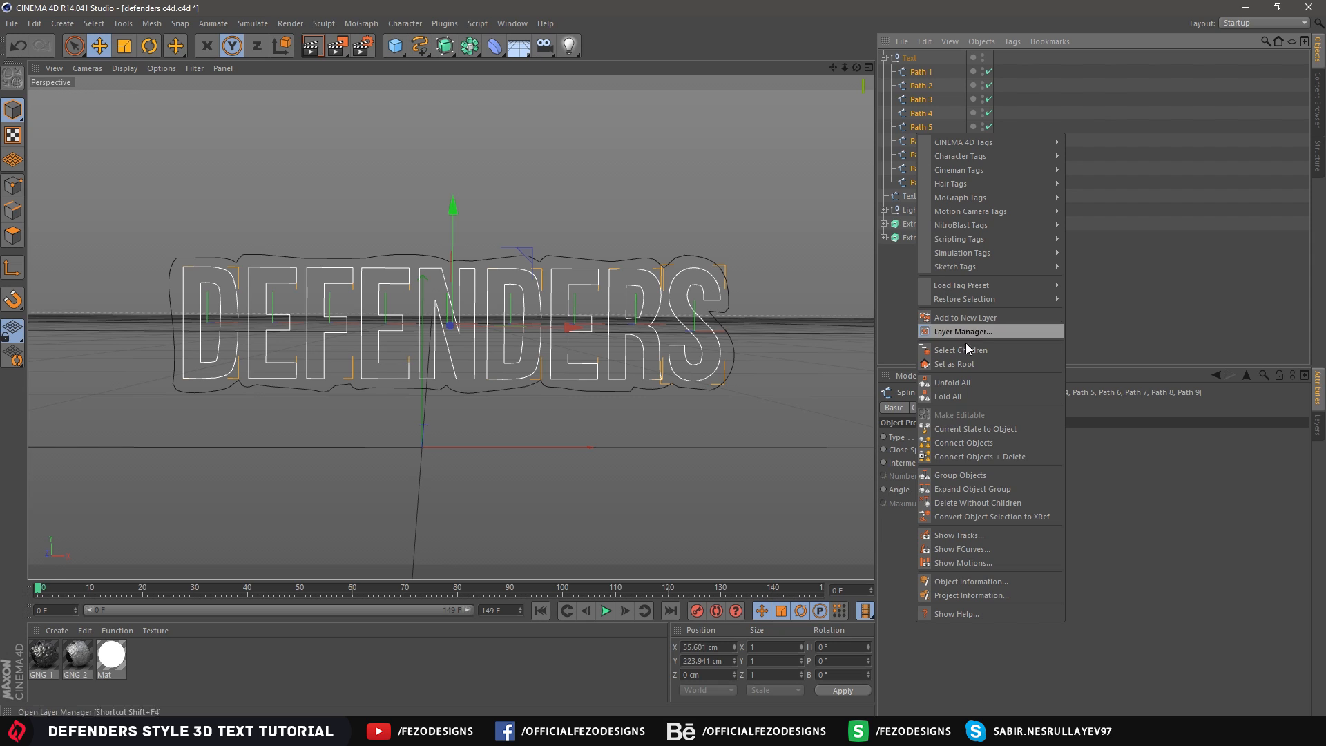
click(984, 457)
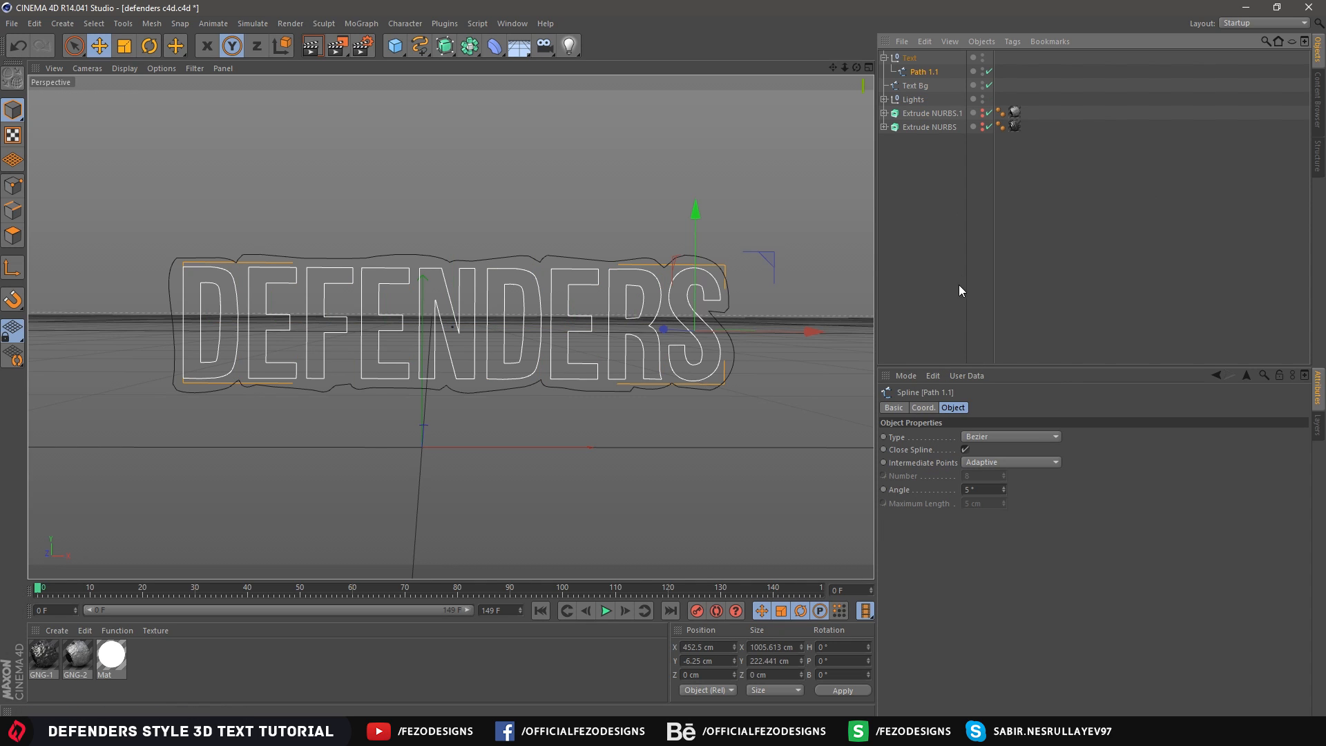
Move the Path 1.1 spline out of the Text group and delete the empty group
click(940, 217)
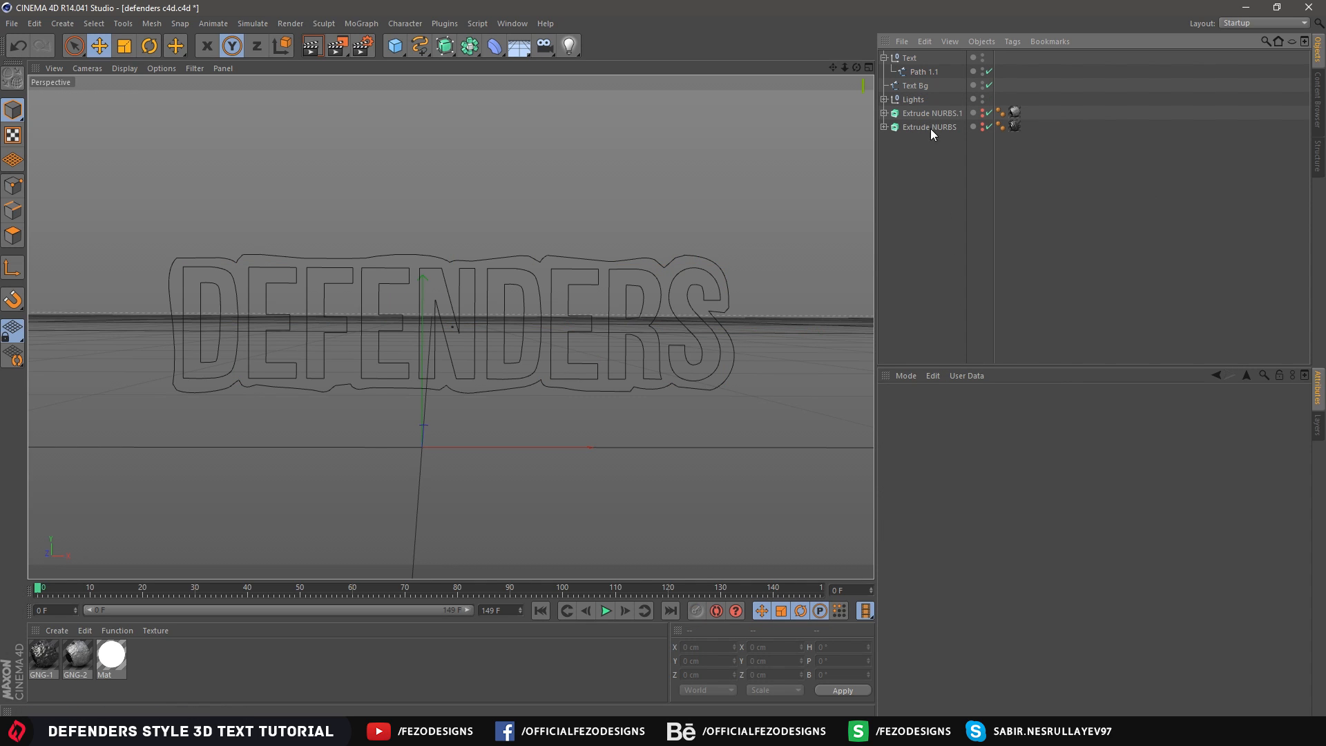
click(925, 72)
drag(919, 76, 908, 56)
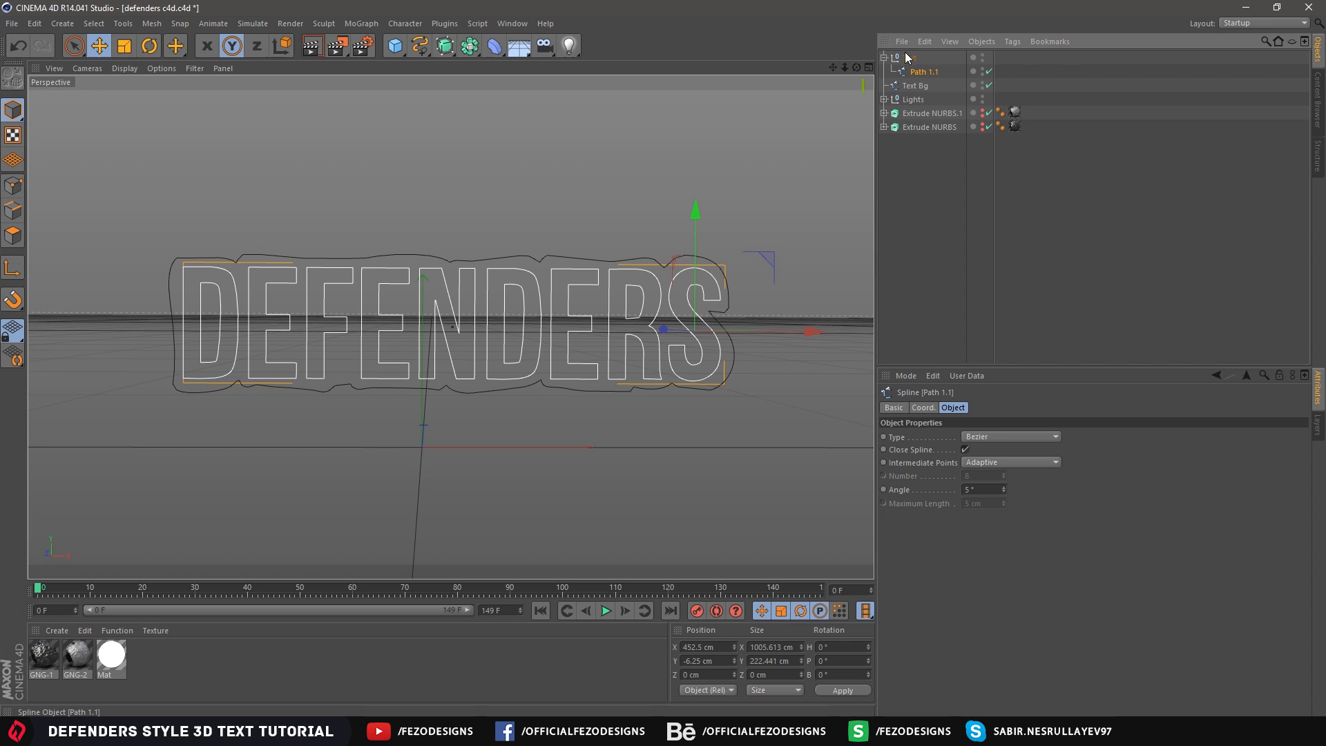
click(909, 72)
key(Delete)
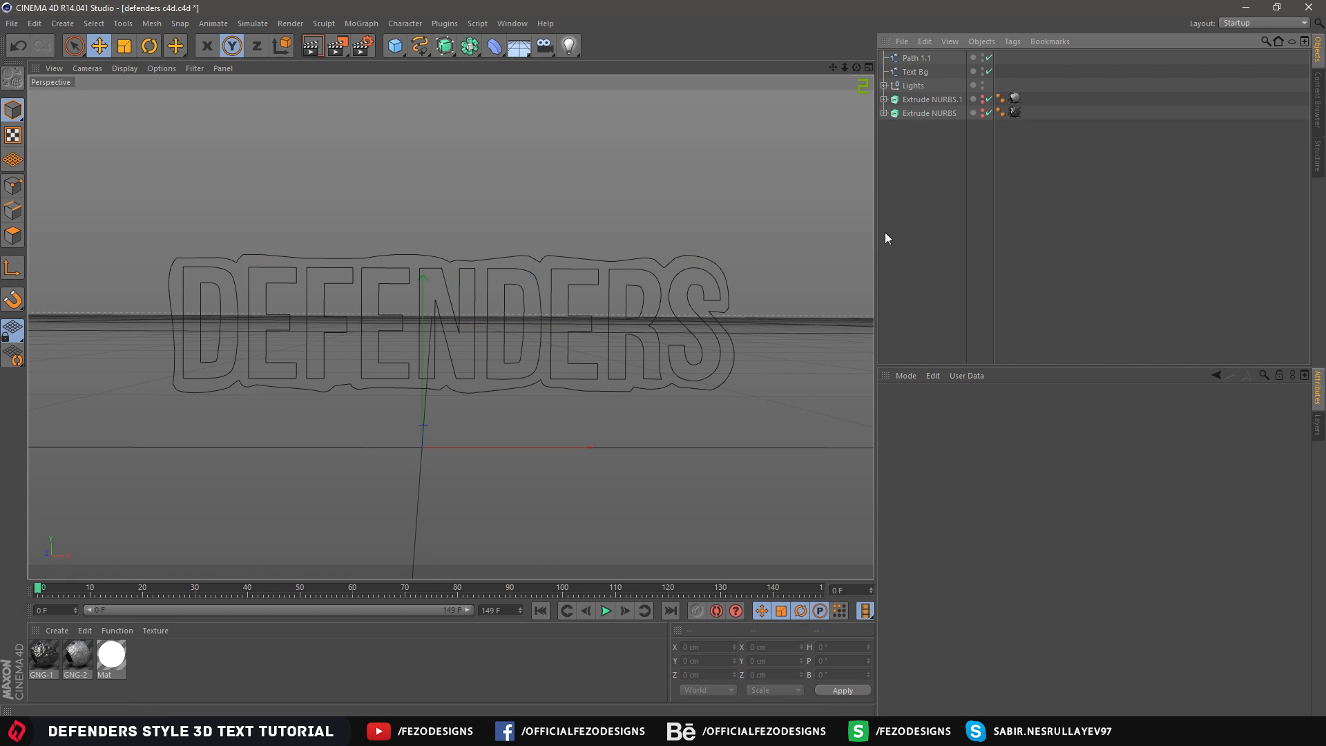
Rename the Path 1.1 spline to Text, with a capital T
double_click(913, 58)
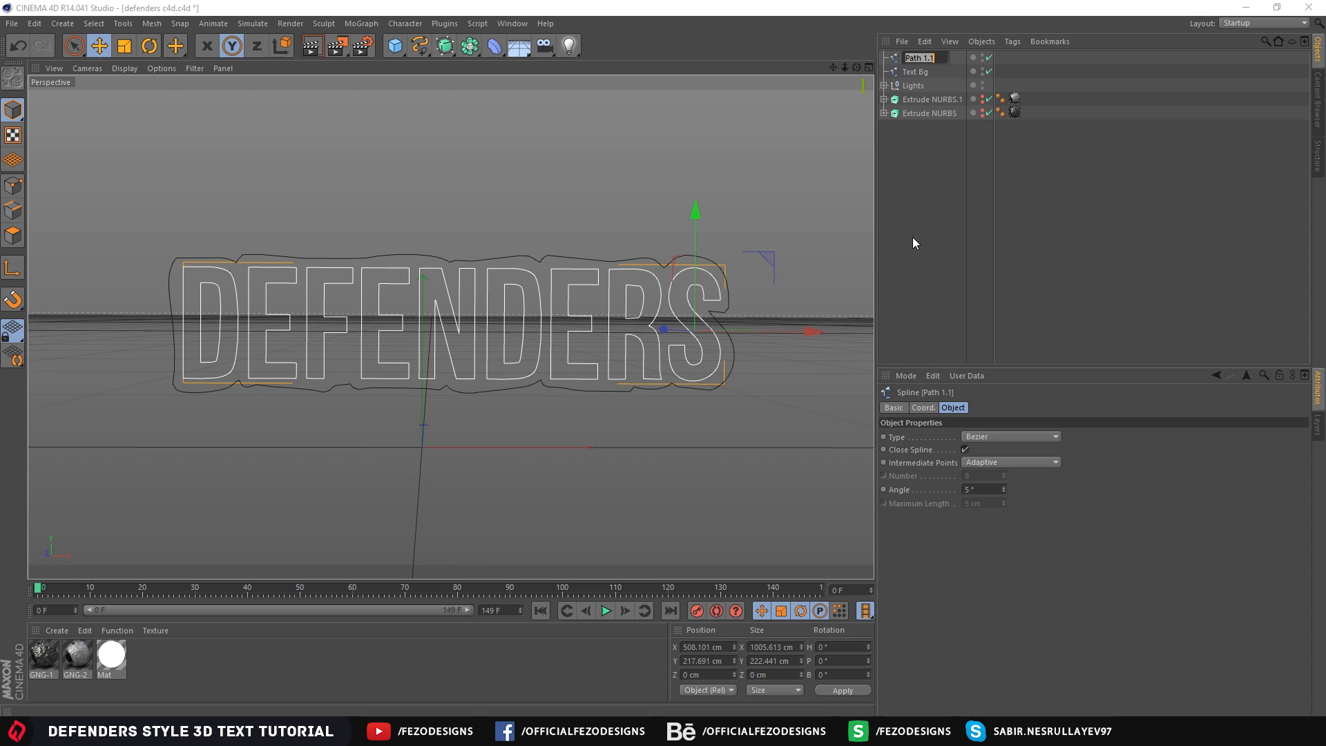
text(text)
key(Return)
click(929, 175)
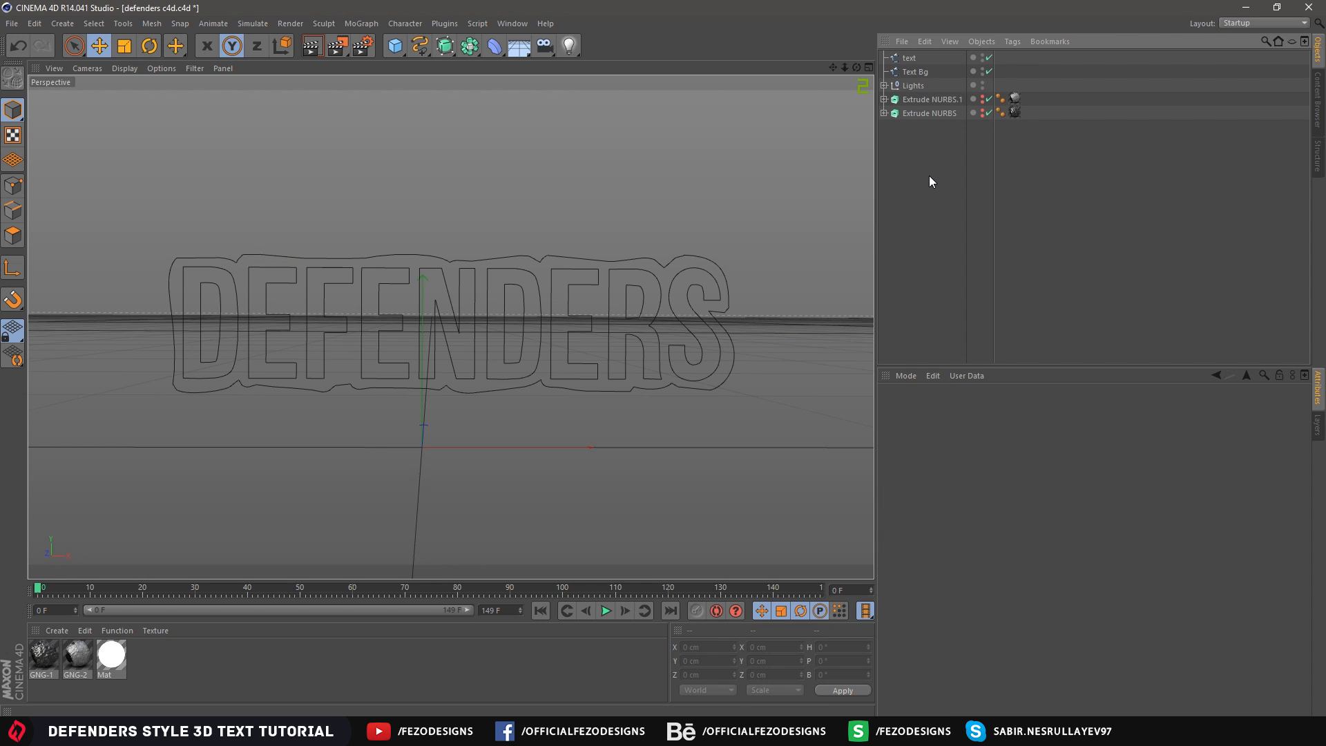
double_click(908, 59)
text(T)
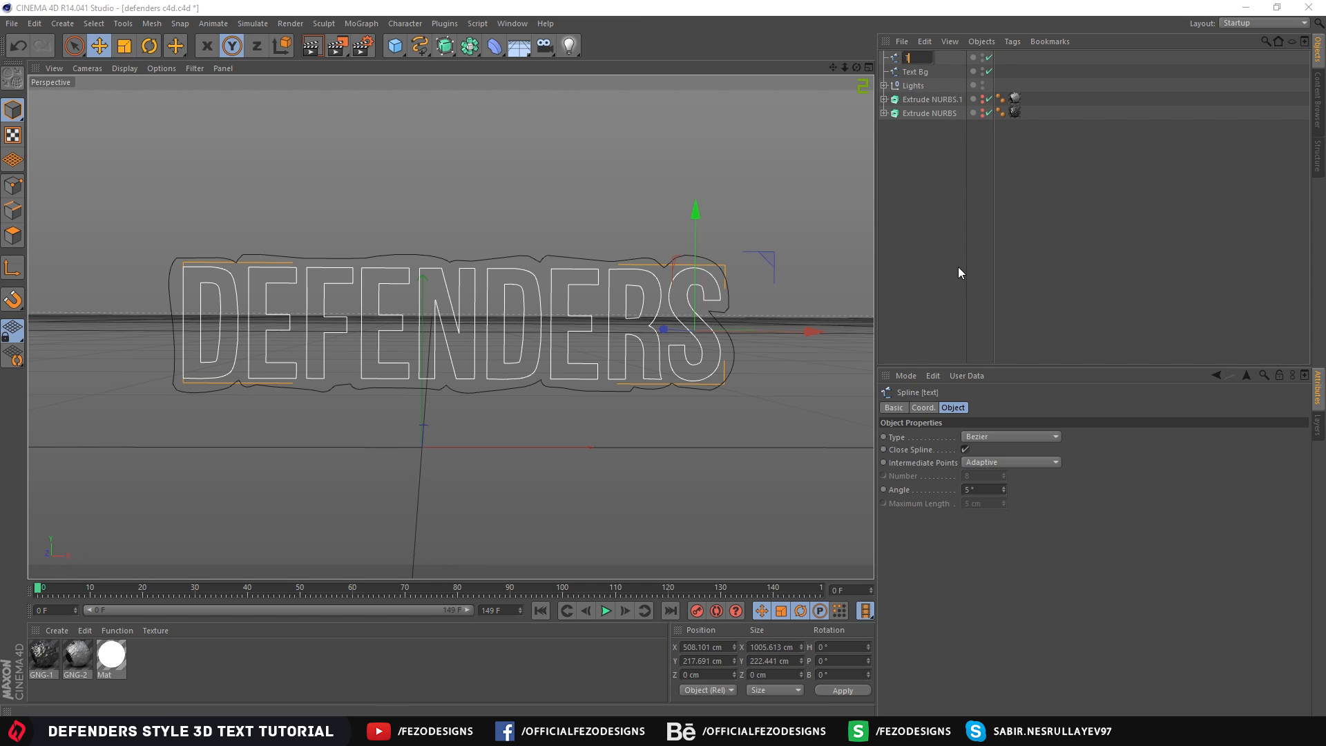
text(ext)
key(Return)
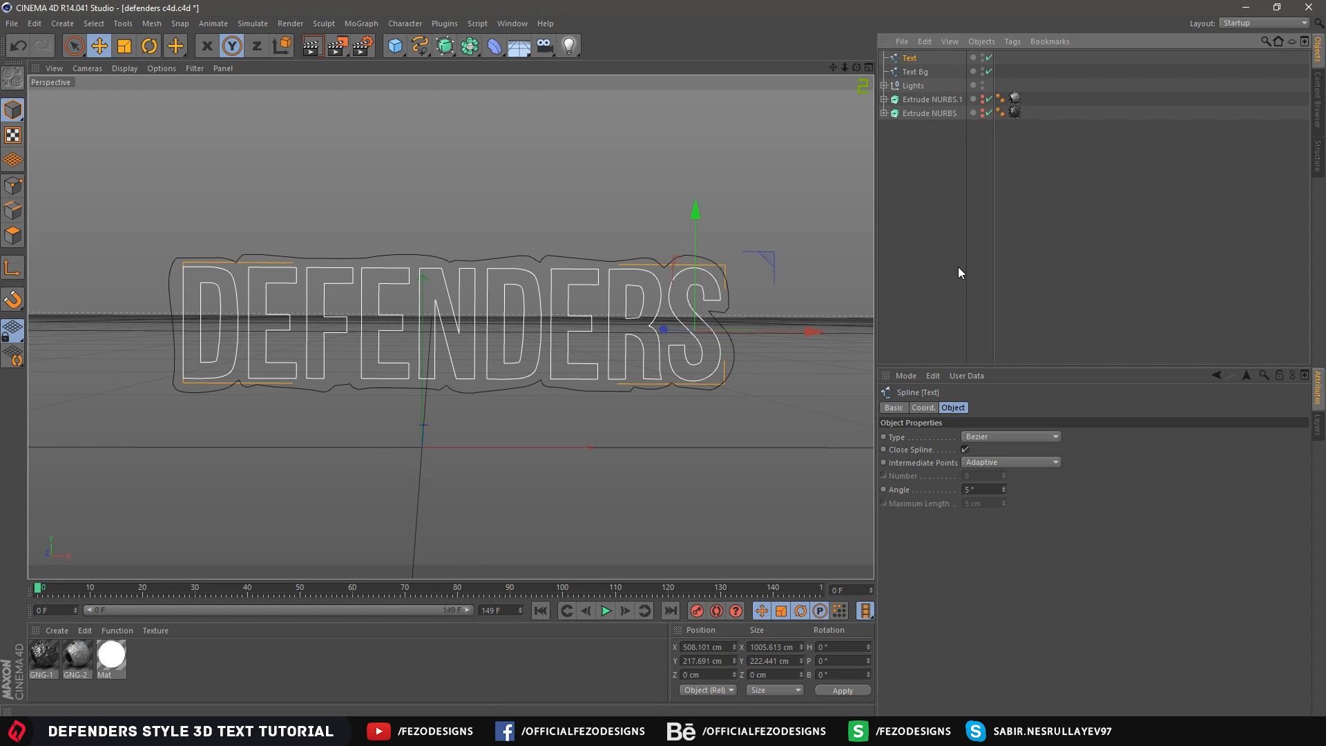
click(918, 158)
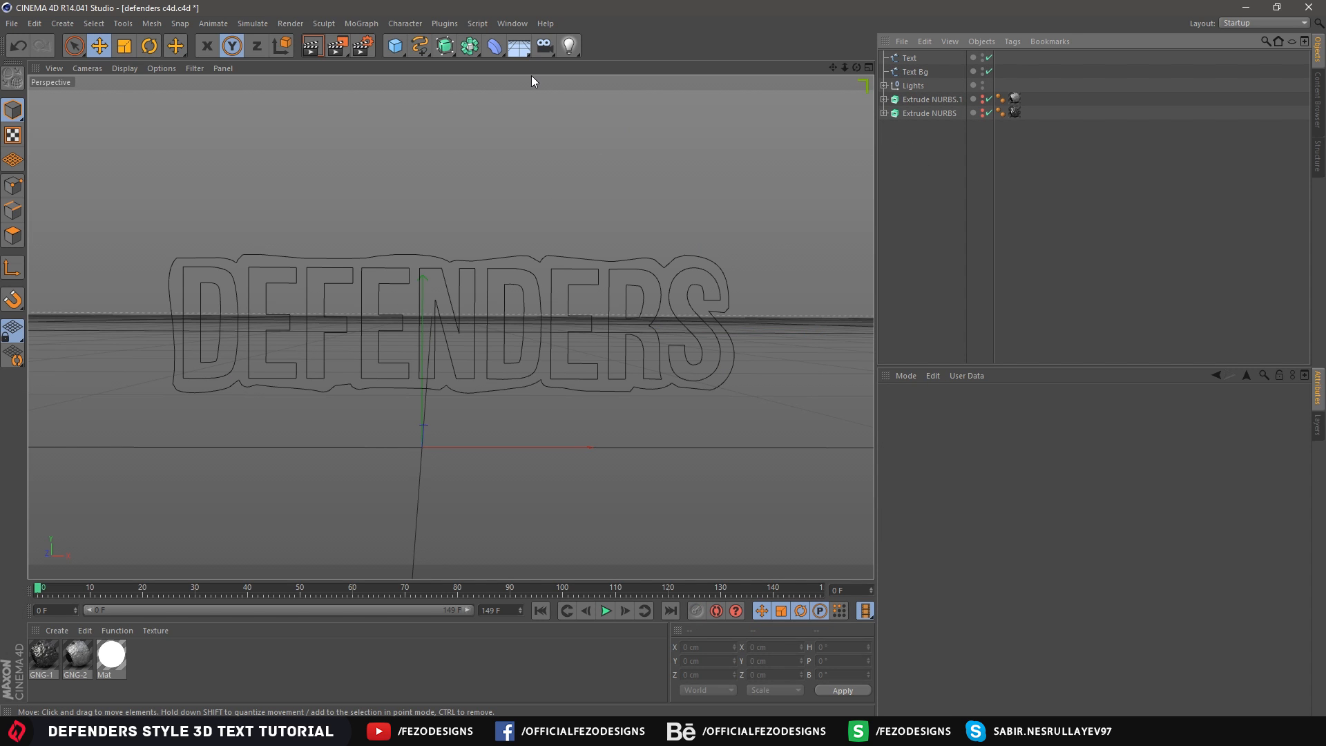
Add an Extrude NURBS object and make the Text Bg spline its child
click(446, 47)
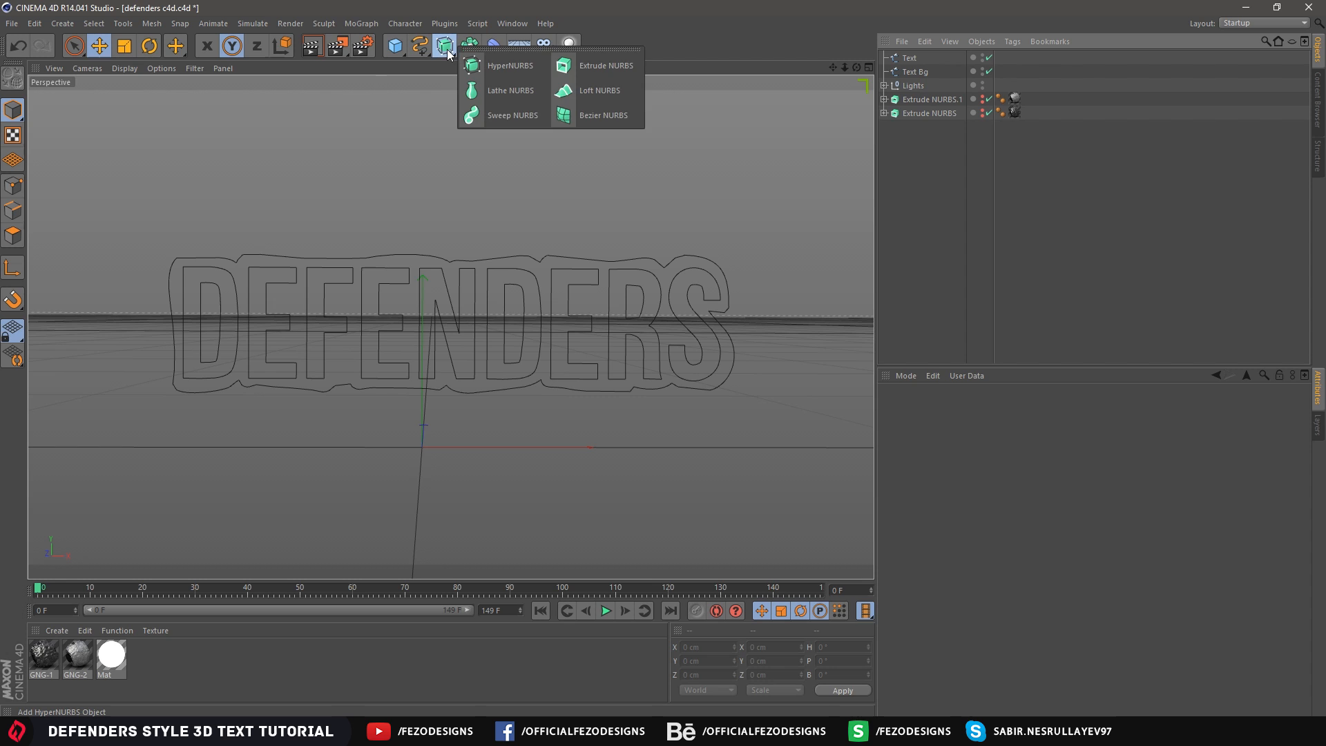
click(590, 71)
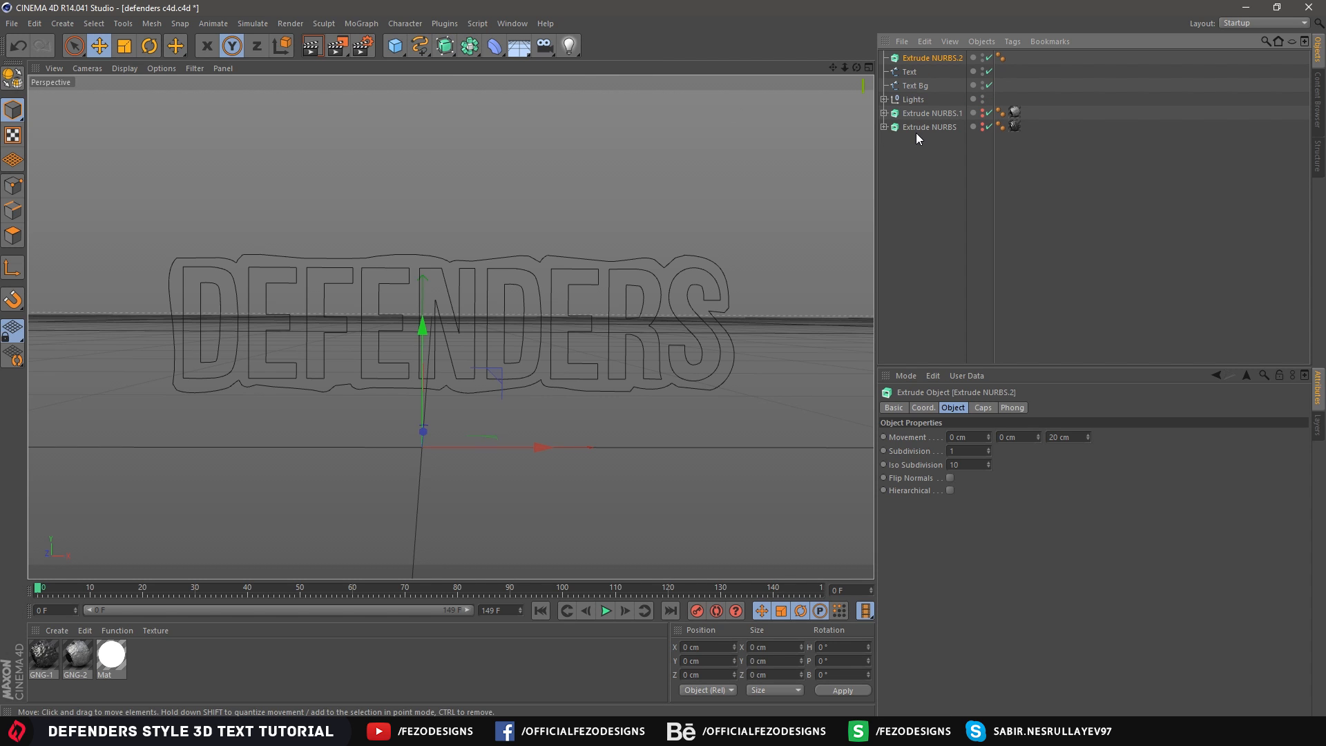
click(908, 72)
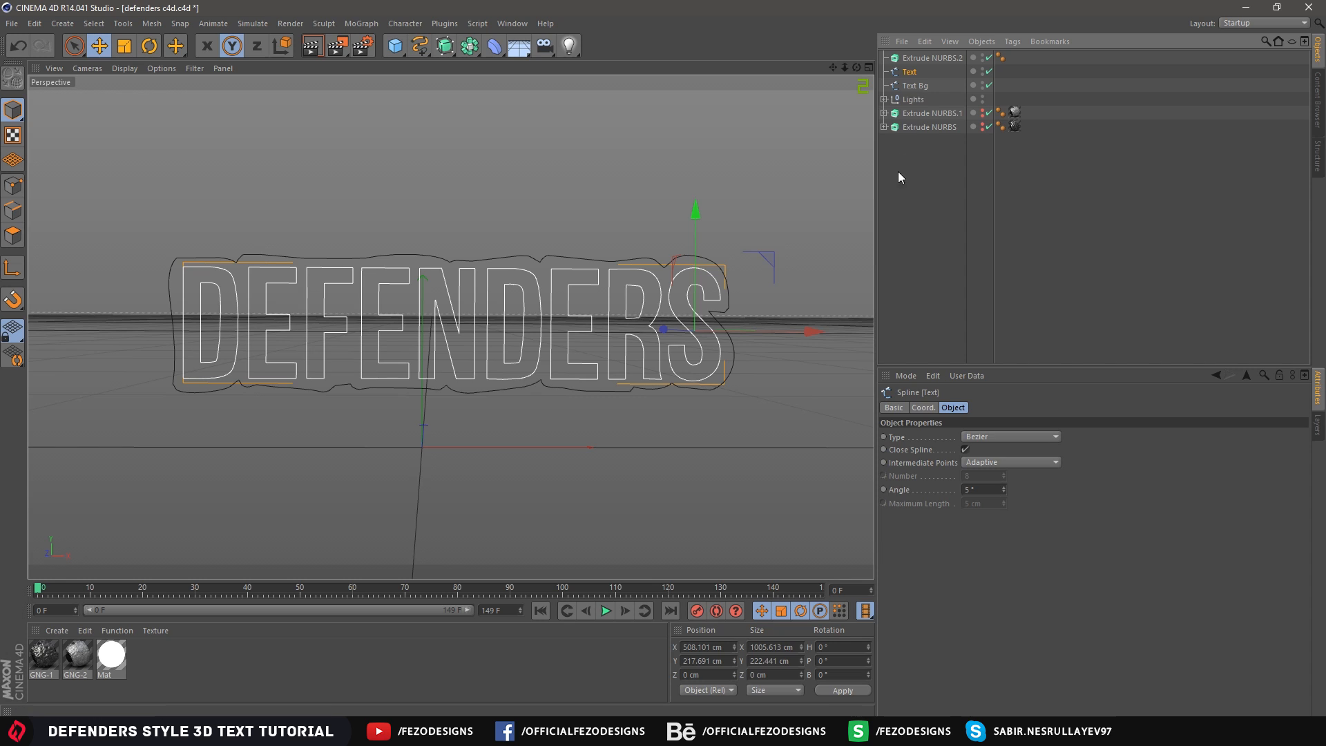
click(897, 172)
drag(913, 87, 917, 61)
Rename the new Extrude NURBS object as text bg
double_click(932, 58)
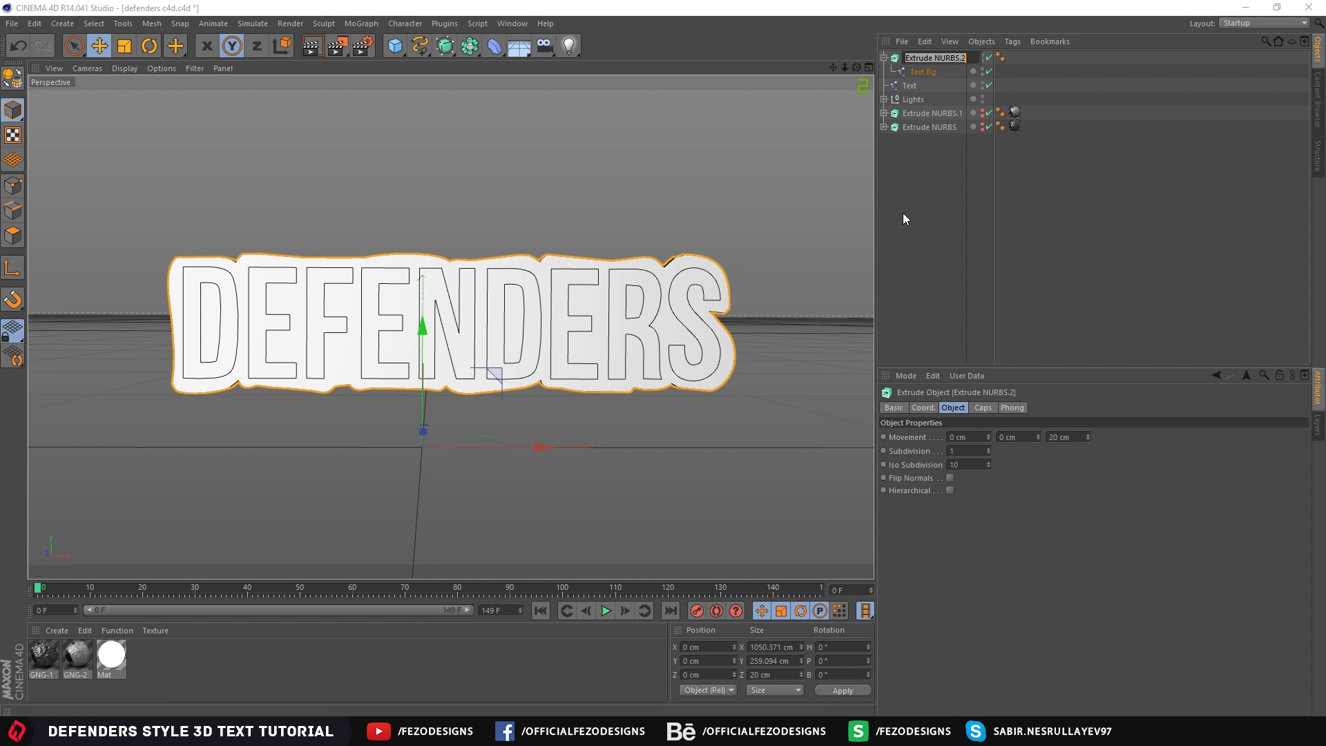
text(text bg)
key(Return)
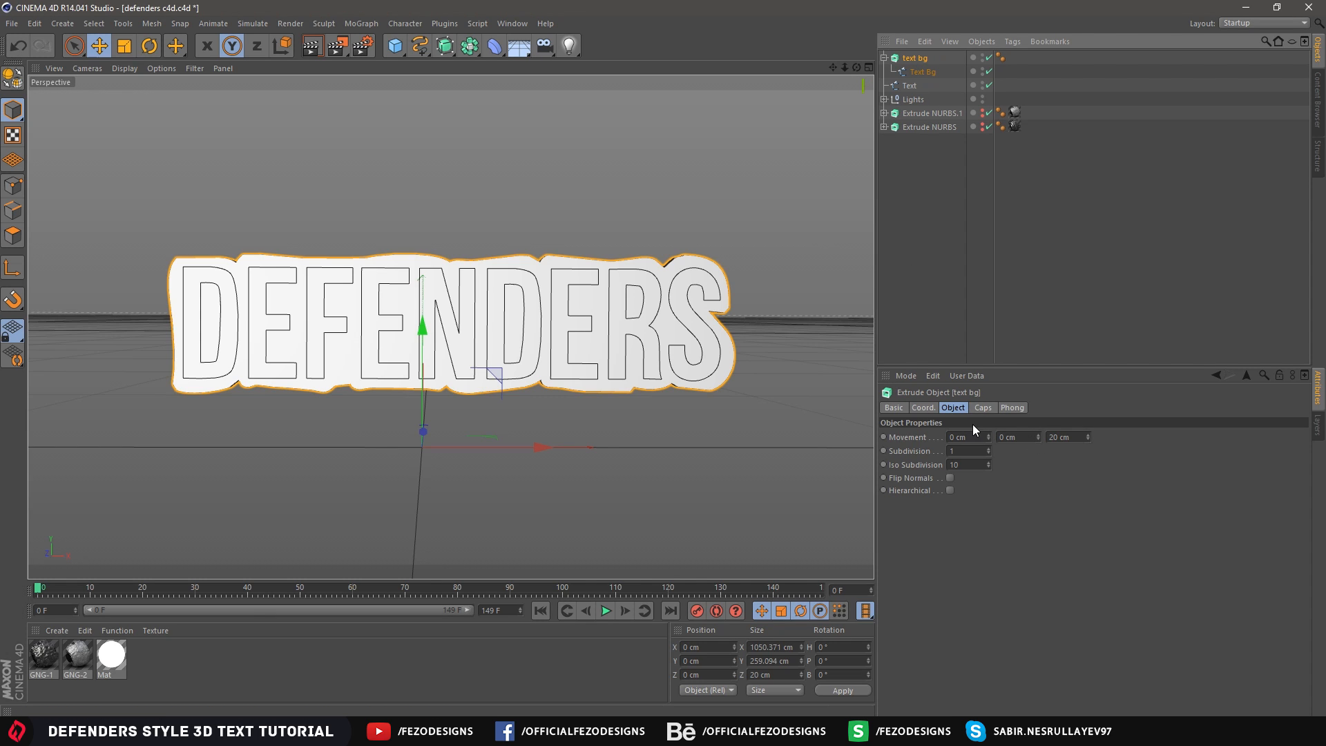
Set both the start and end caps of the text bg extrusion to Fillet Cap
click(988, 408)
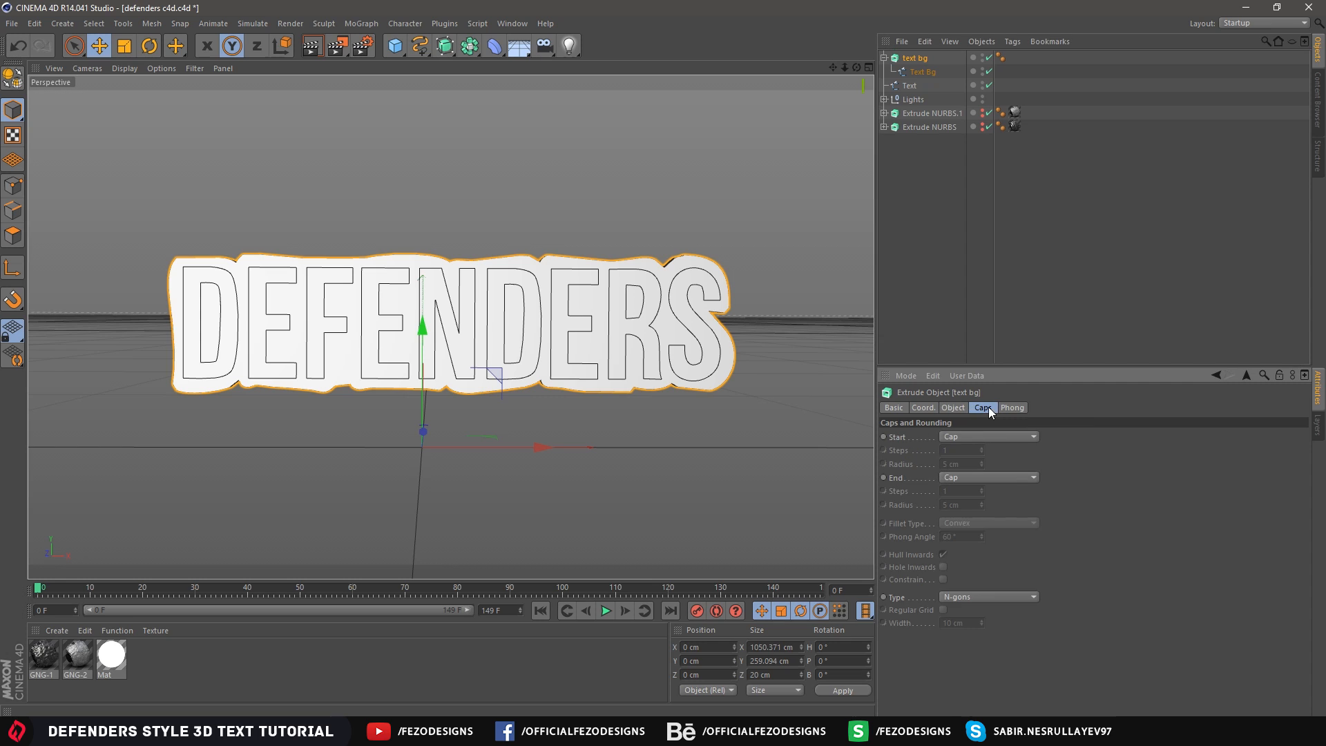
click(967, 438)
click(957, 492)
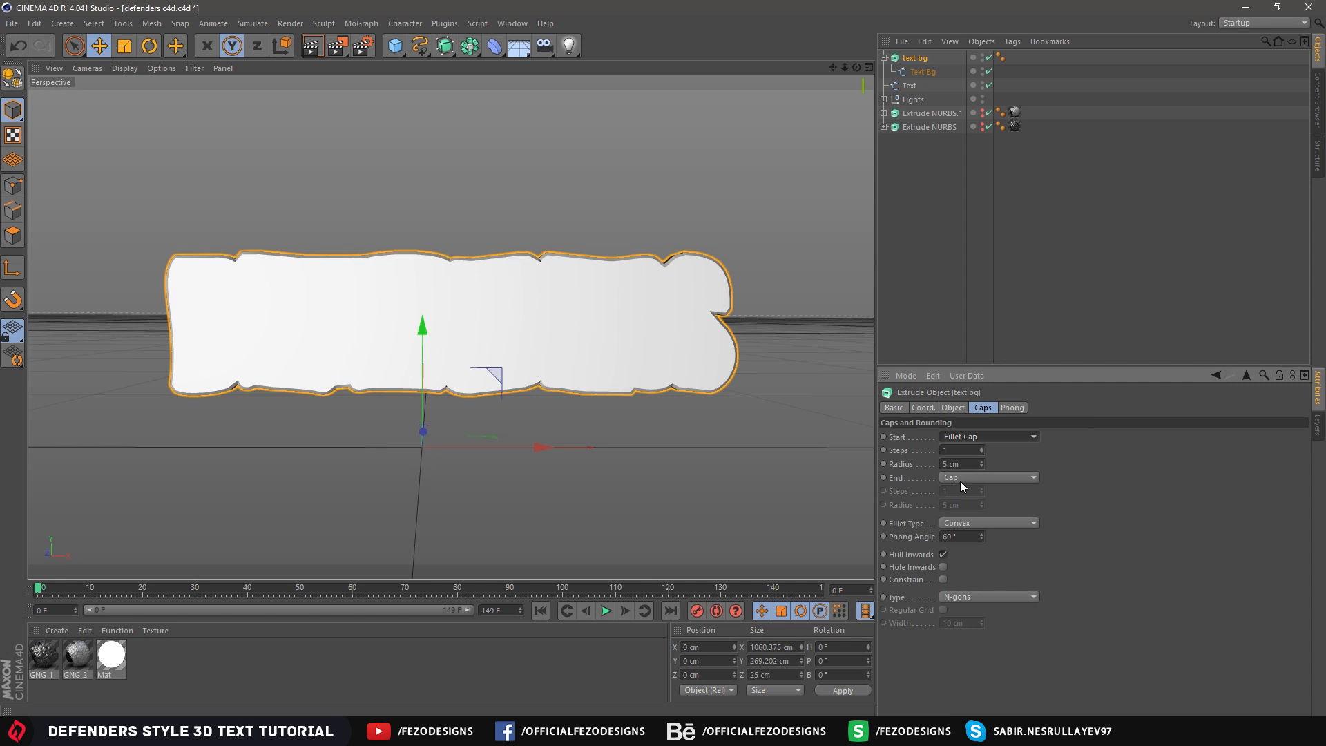
click(958, 477)
click(956, 533)
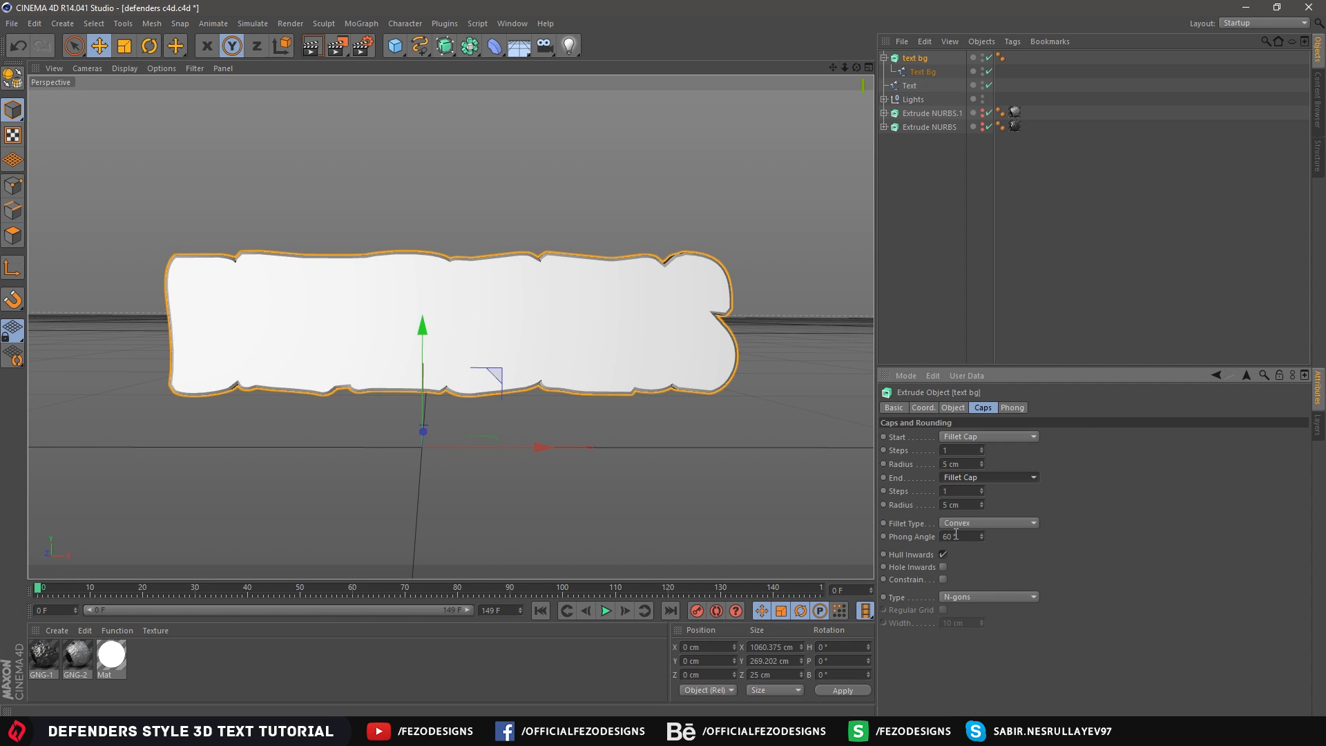
click(953, 450)
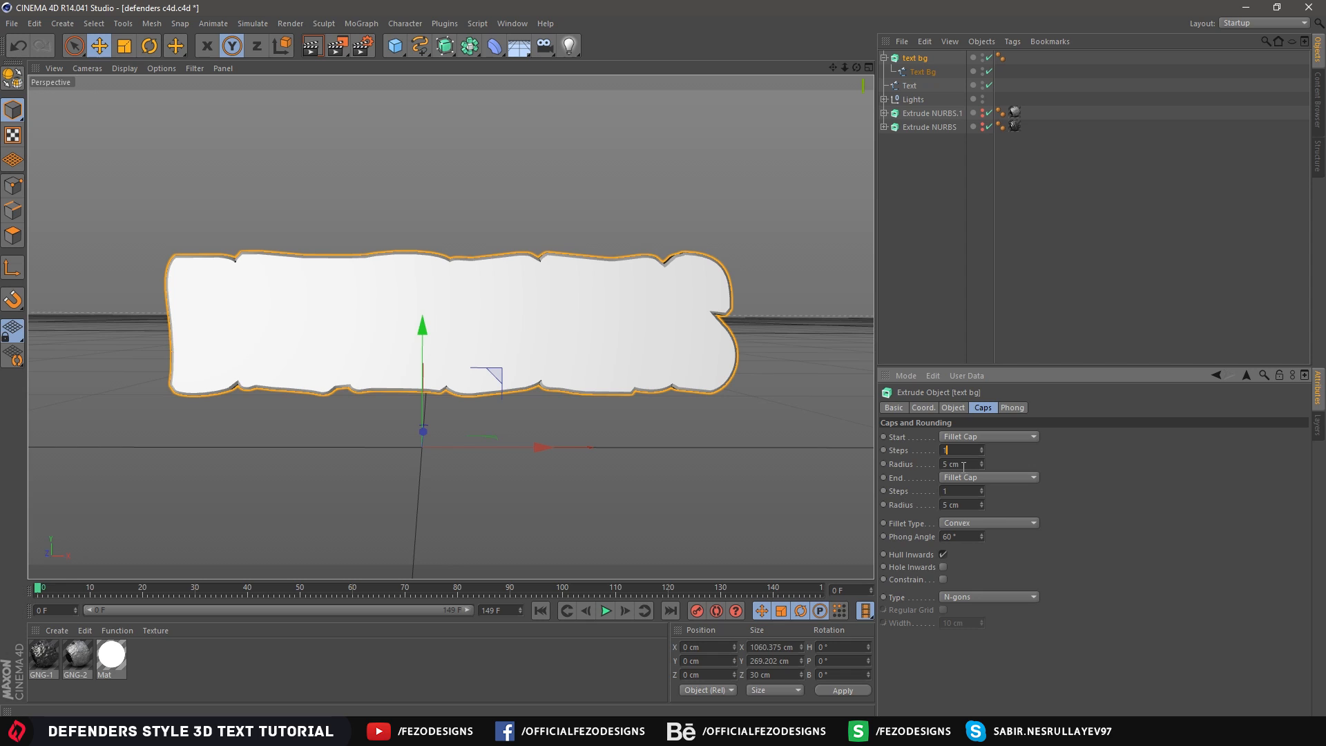
key(Tab)
click(961, 282)
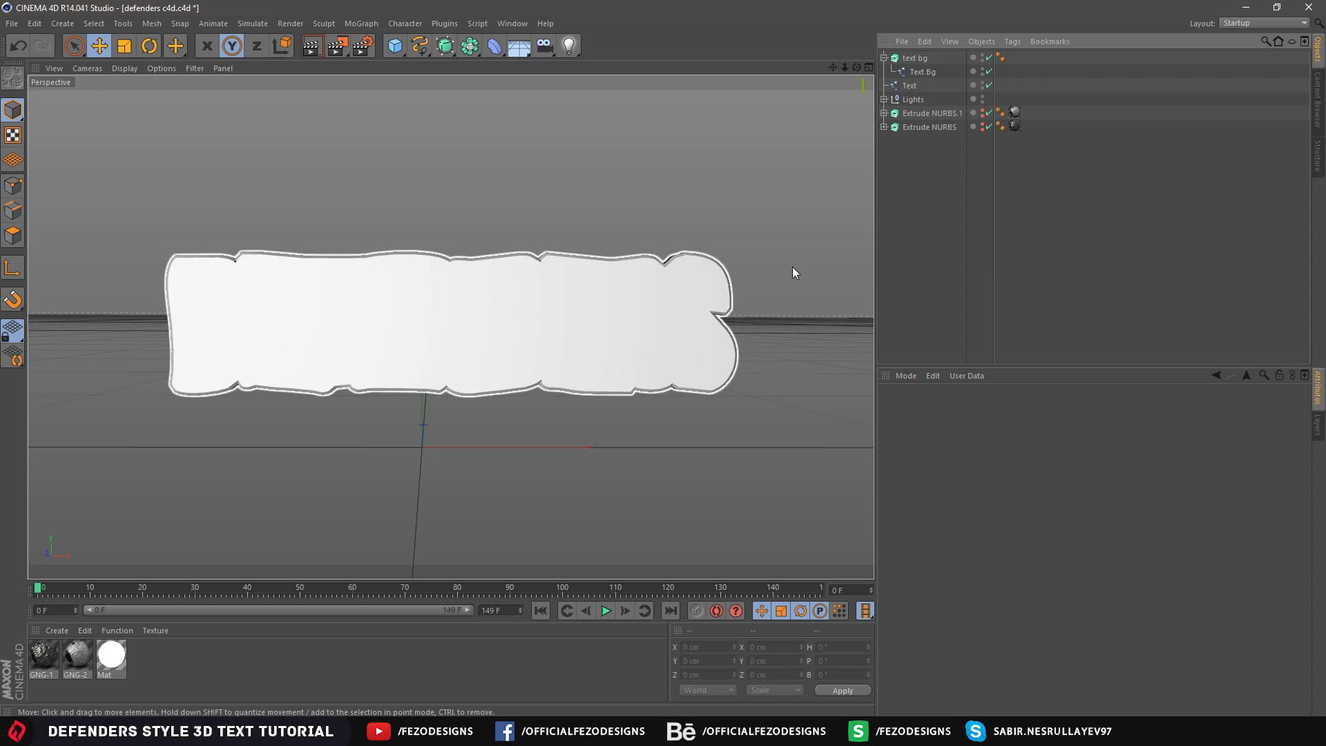
Set the text bg extrusion's fillet type to Engraved and its phong angle to 100°
click(915, 59)
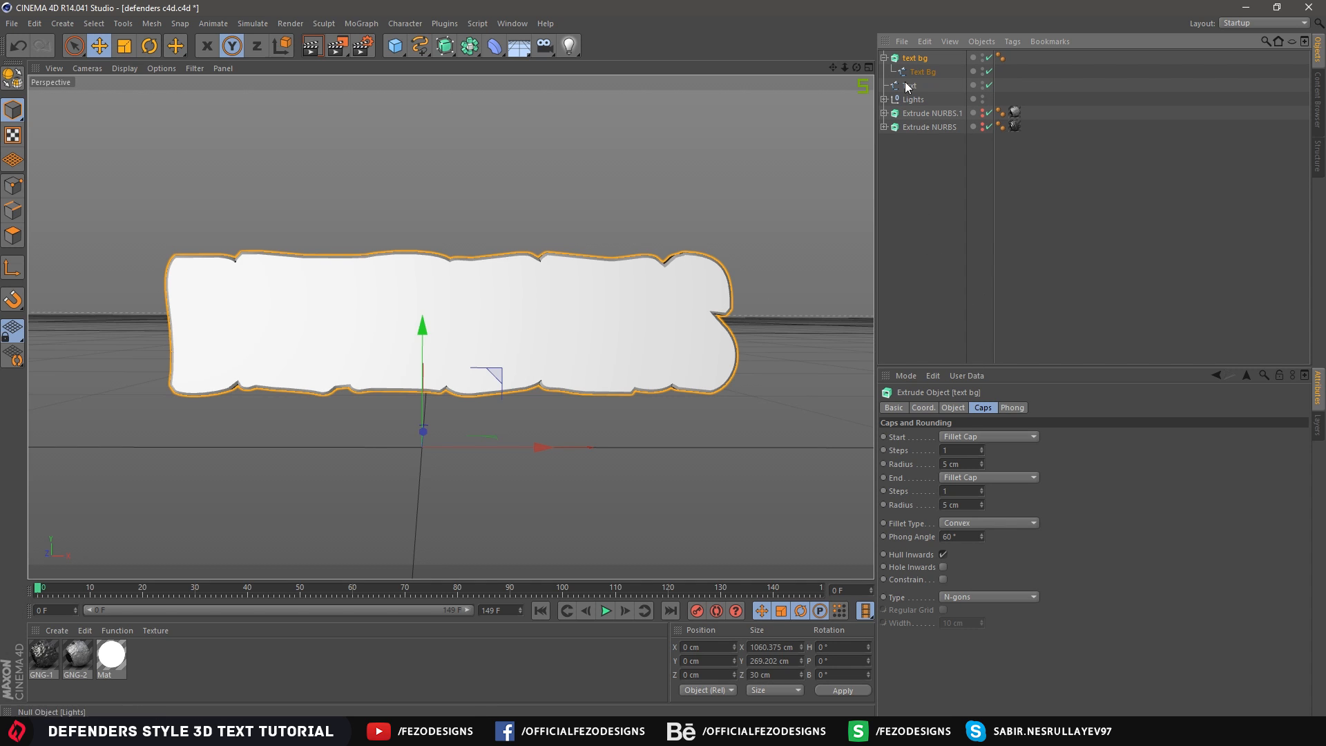
click(884, 58)
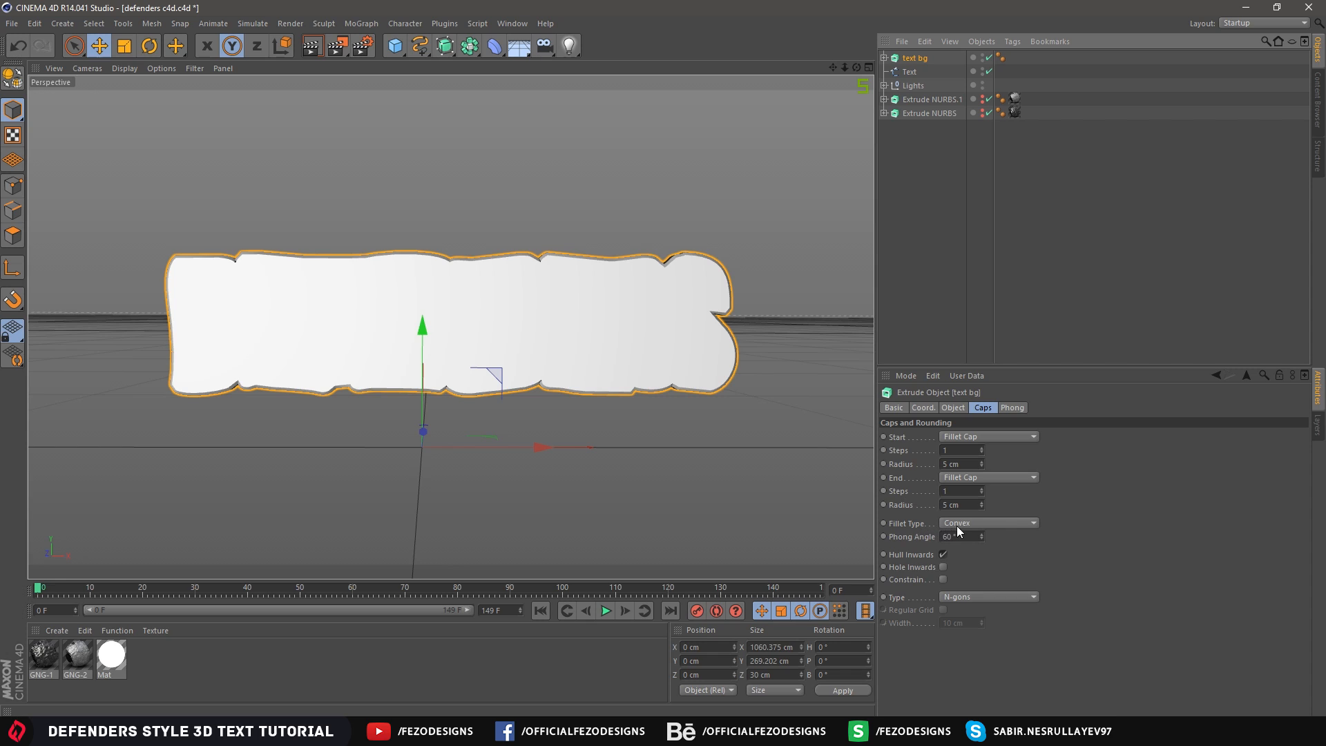
click(979, 522)
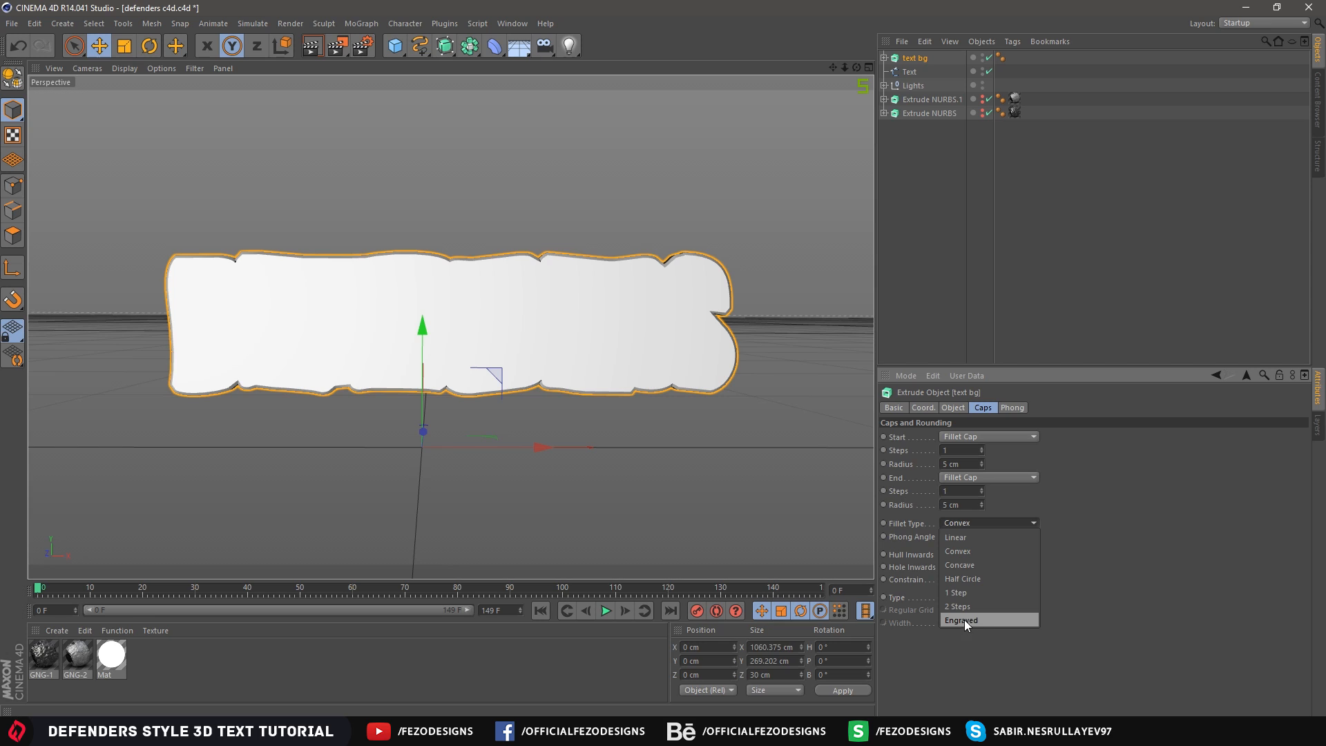
click(989, 620)
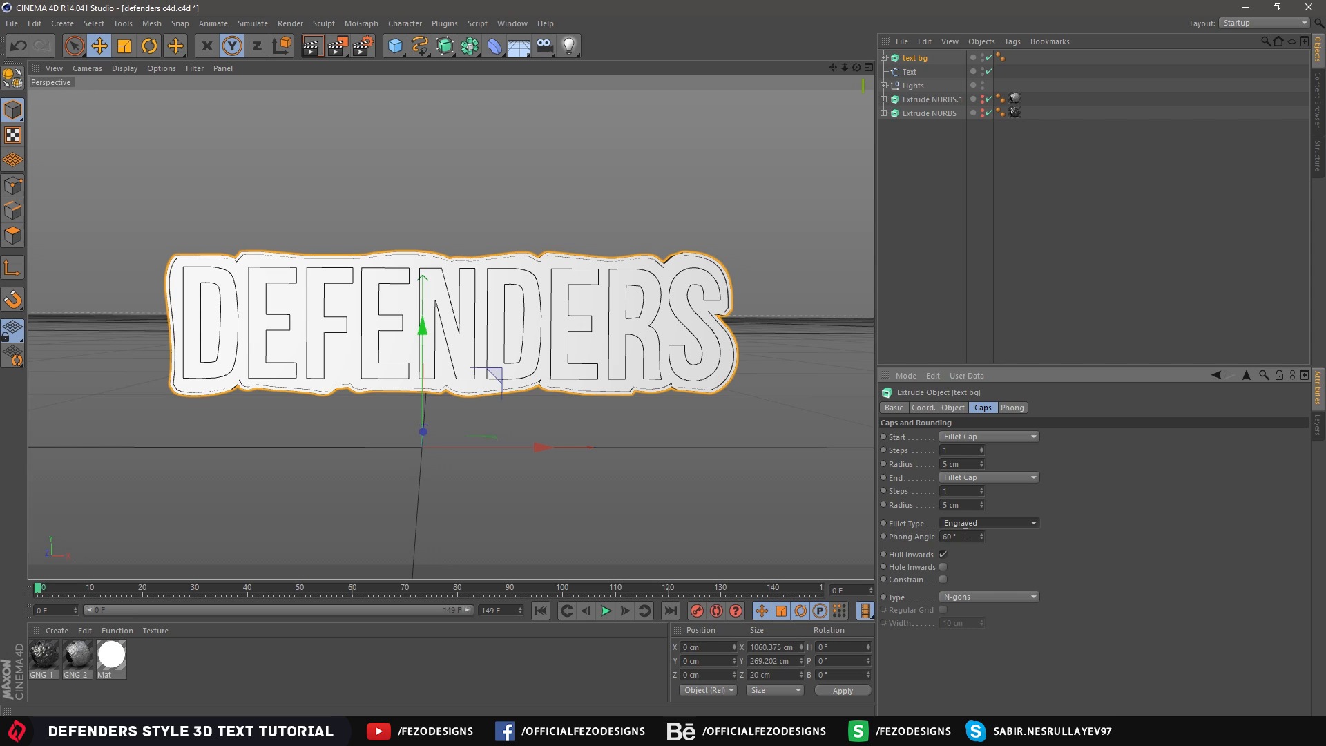
click(970, 537)
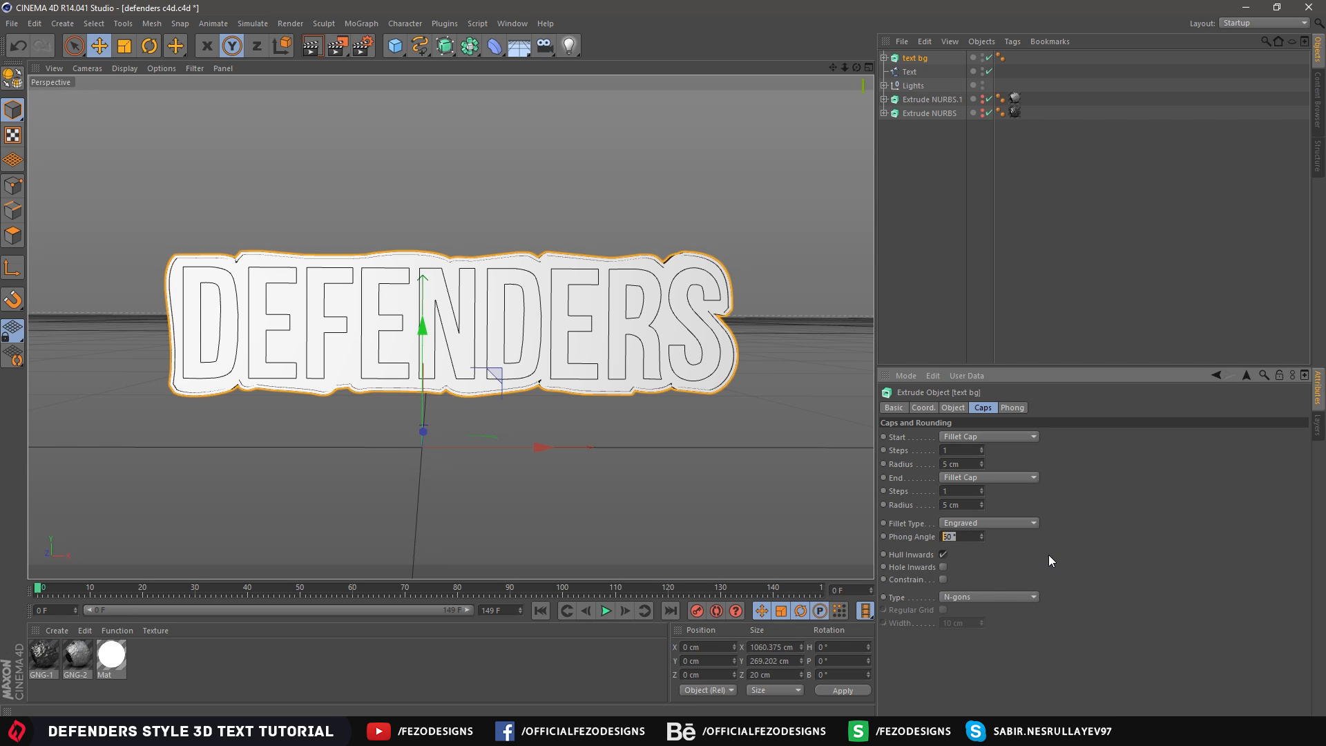
text(100)
key(Return)
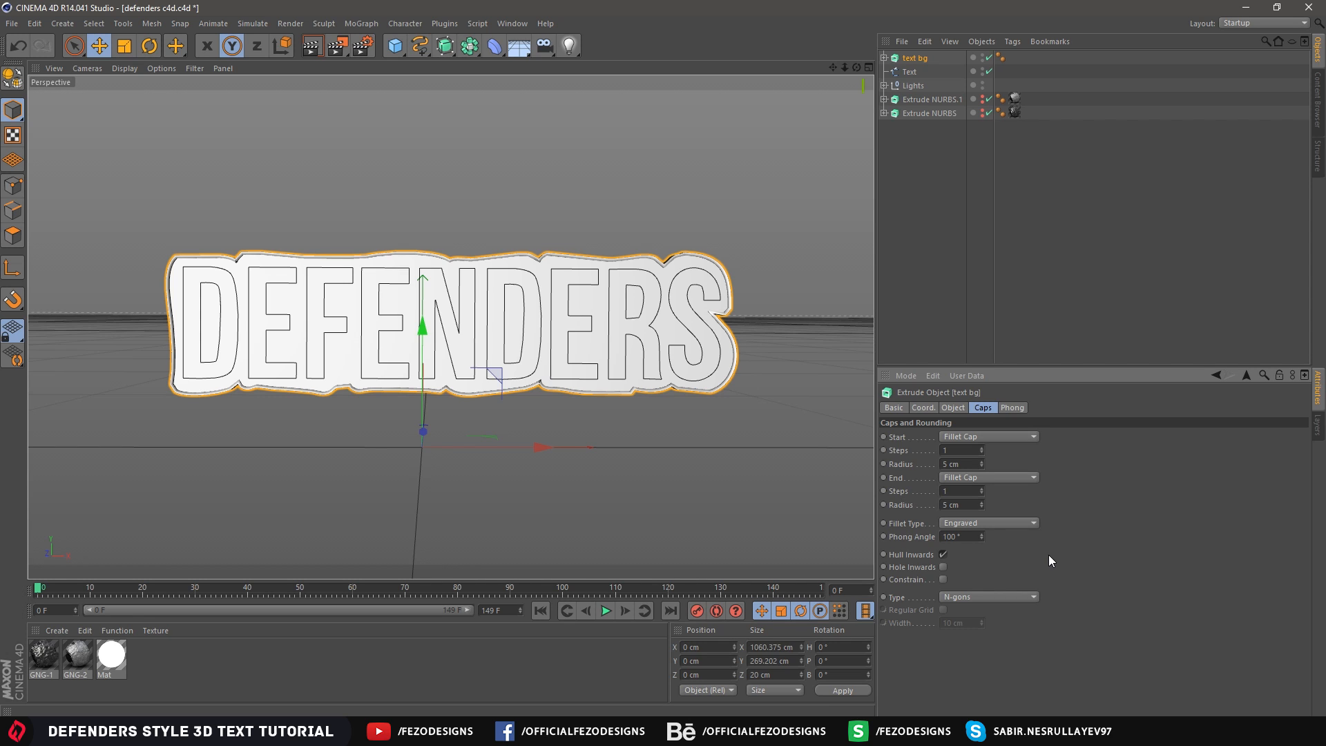
click(968, 283)
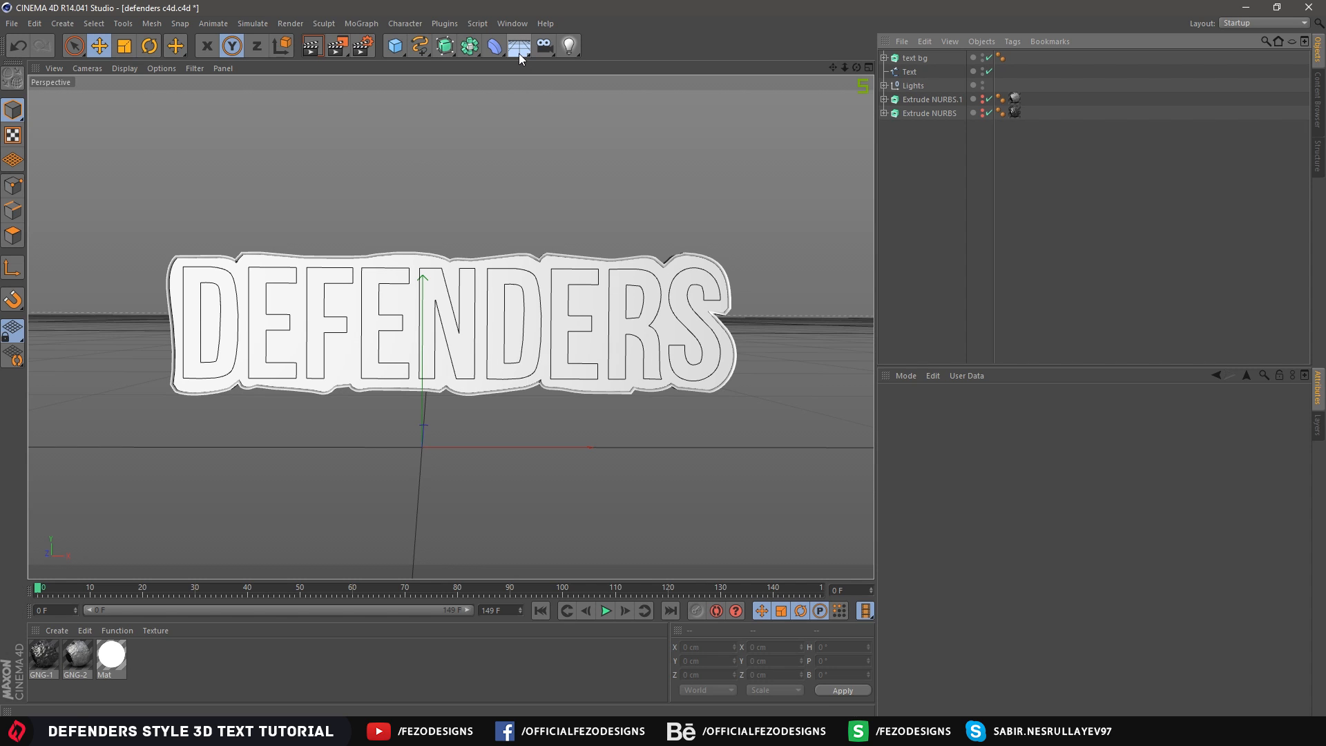
Look through the material presets in the Content Browser, including those in Fezo Material Pack.1
click(513, 23)
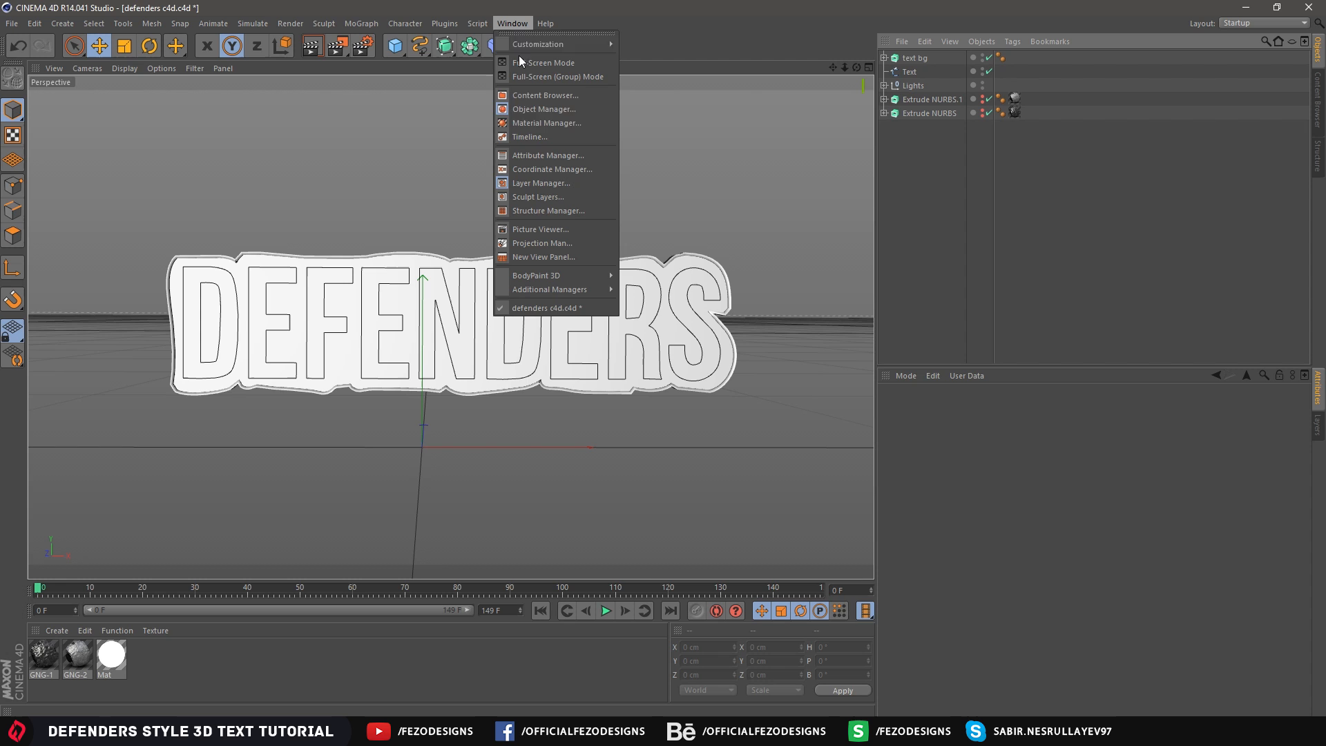
click(565, 94)
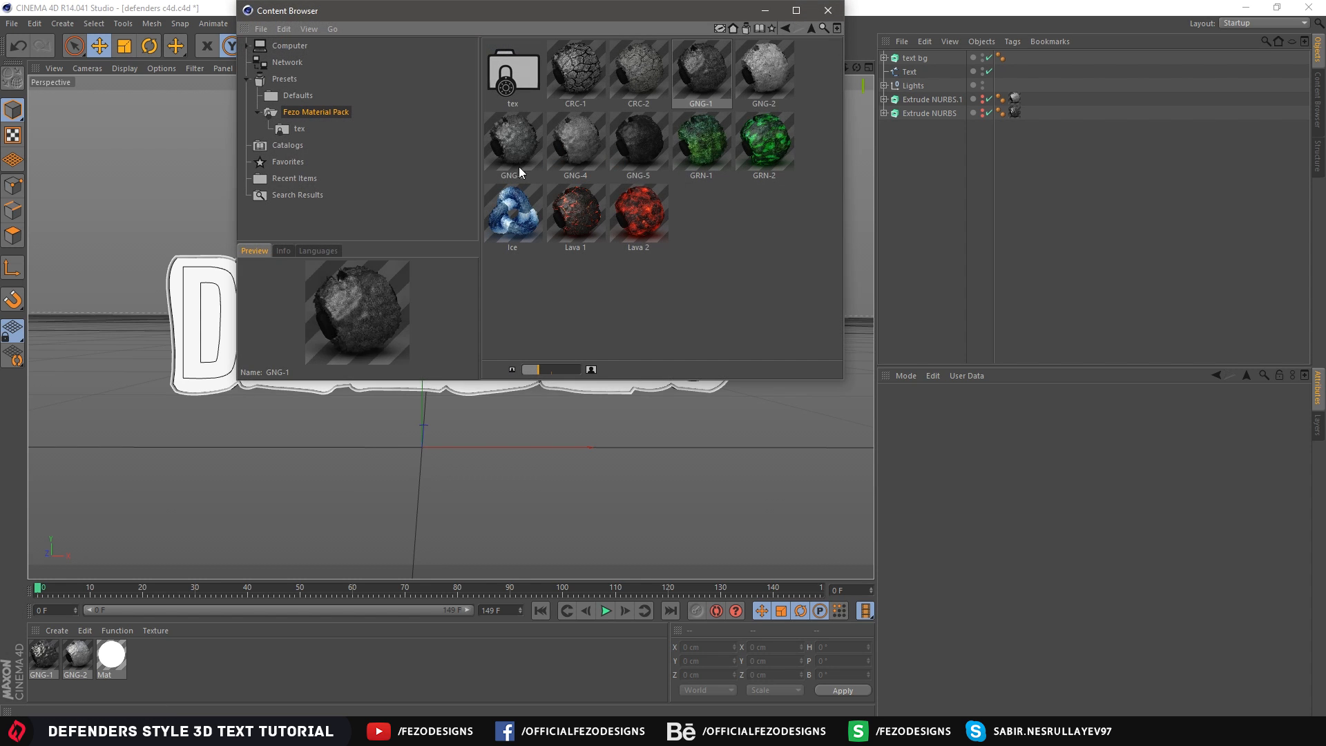
click(247, 80)
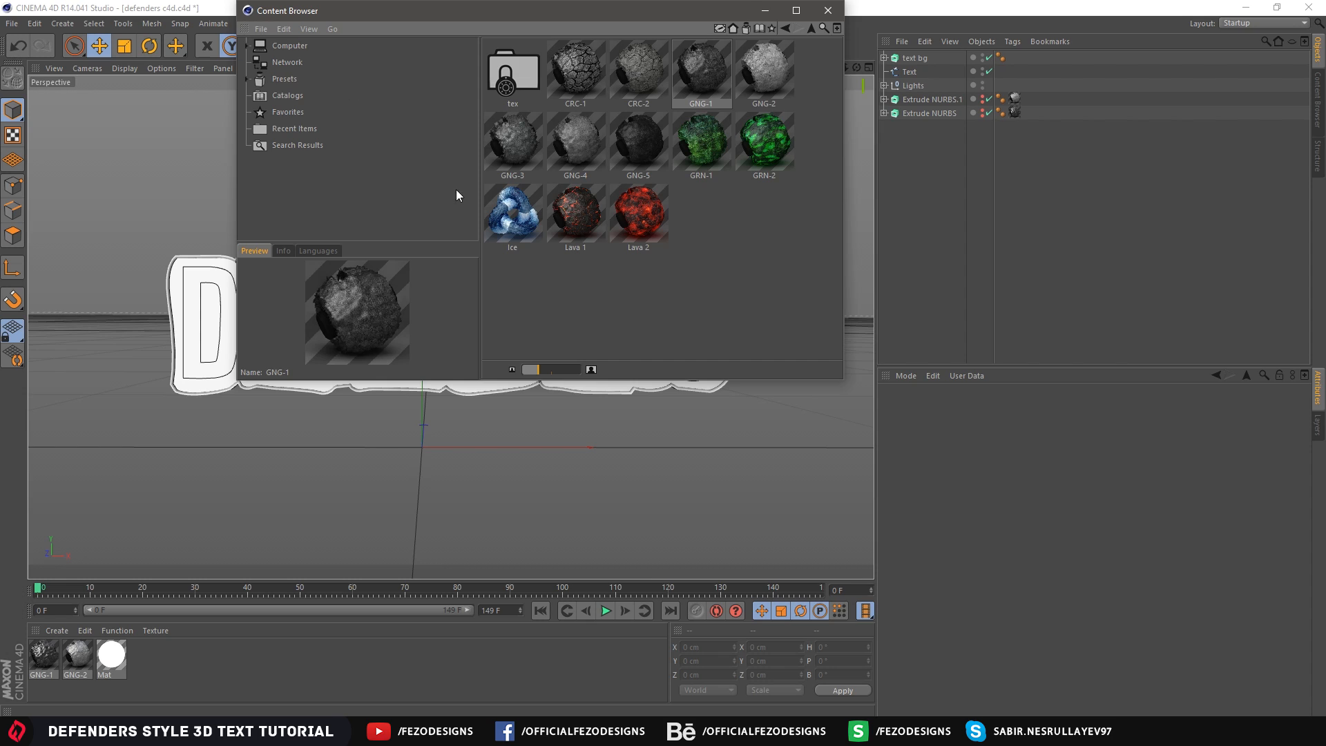
click(263, 48)
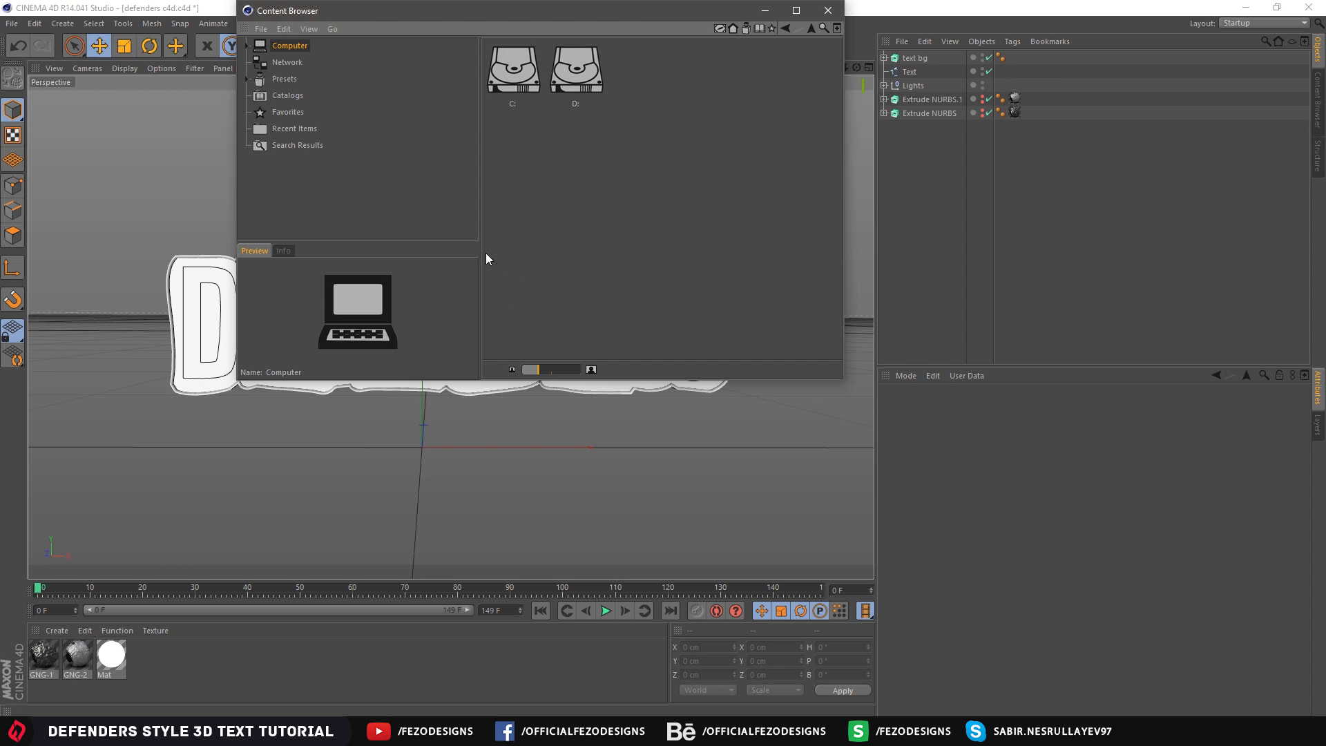
click(288, 111)
double_click(514, 86)
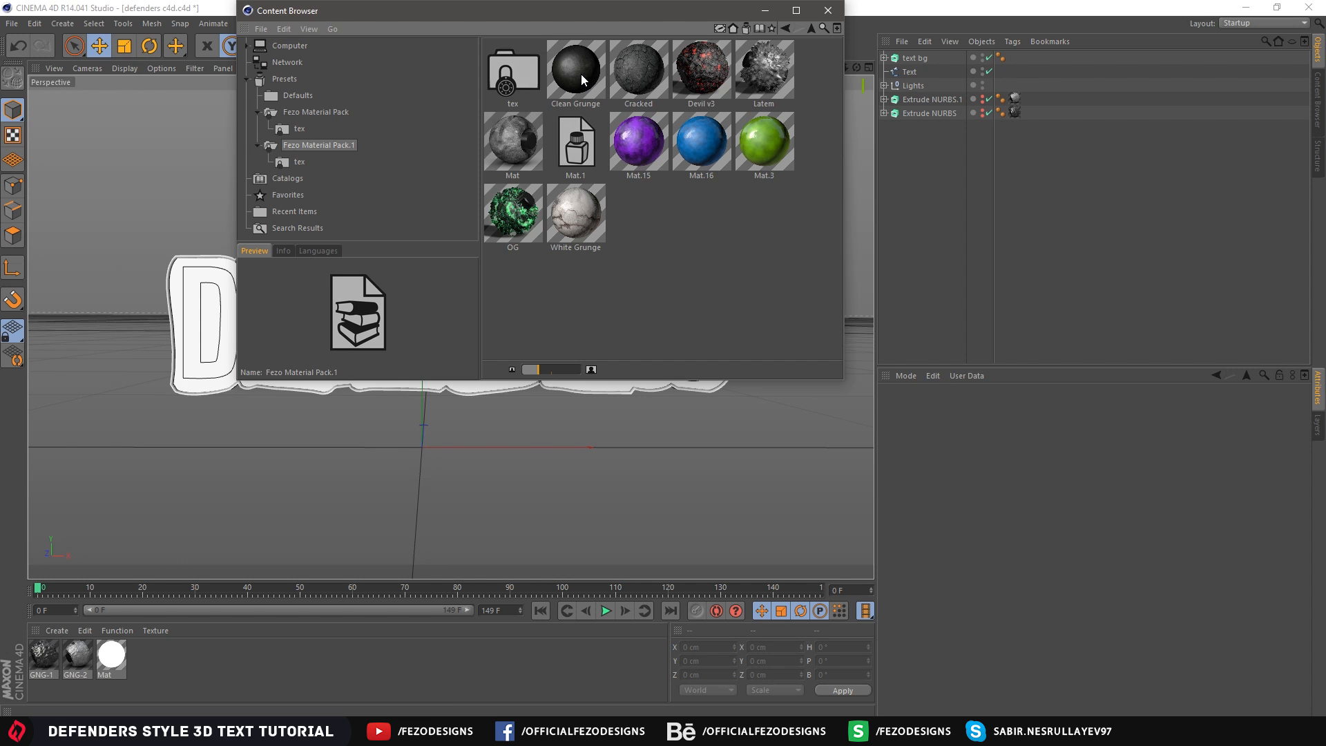
mouse_move(584, 80)
mouse_down()
mouse_move(609, 143)
mouse_move(229, 648)
mouse_move(193, 664)
mouse_move(563, 203)
mouse_move(584, 102)
mouse_up()
click(827, 12)
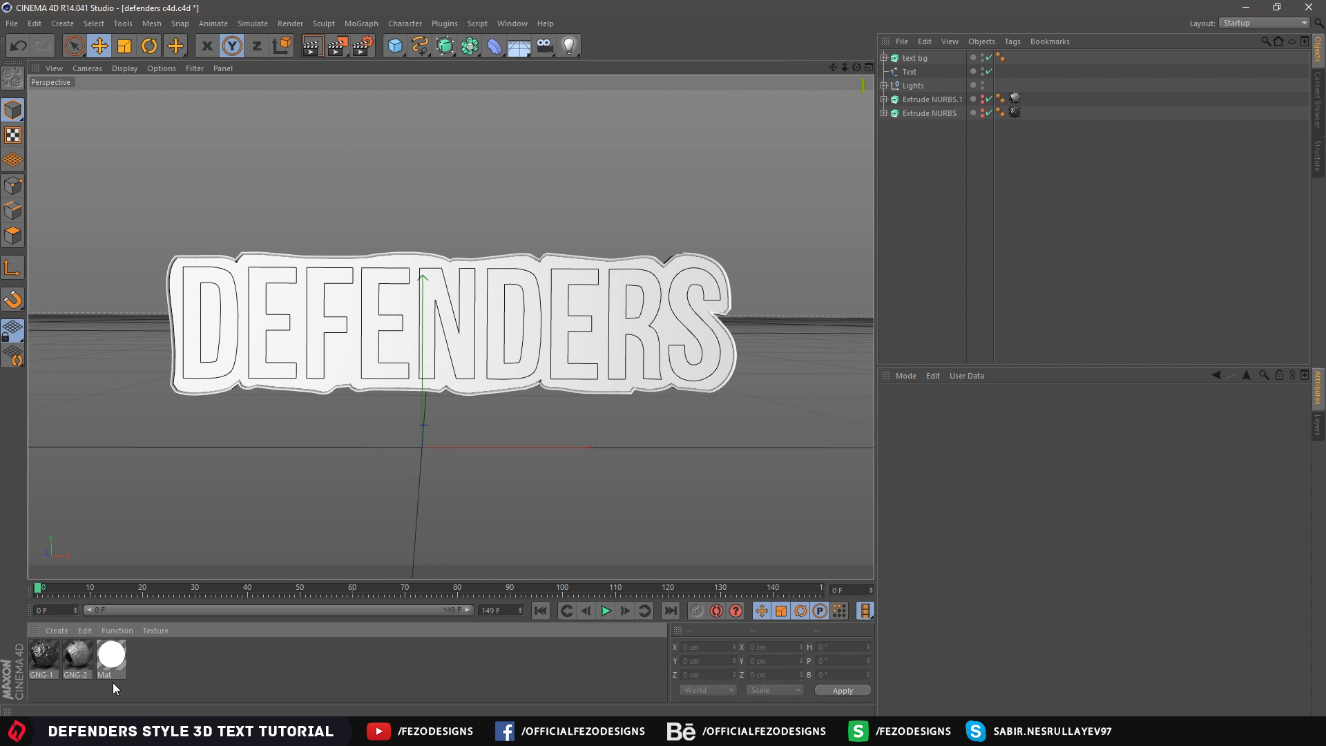
Apply the GNG-1 material to the text bg extrusion with Cubic projection
click(43, 656)
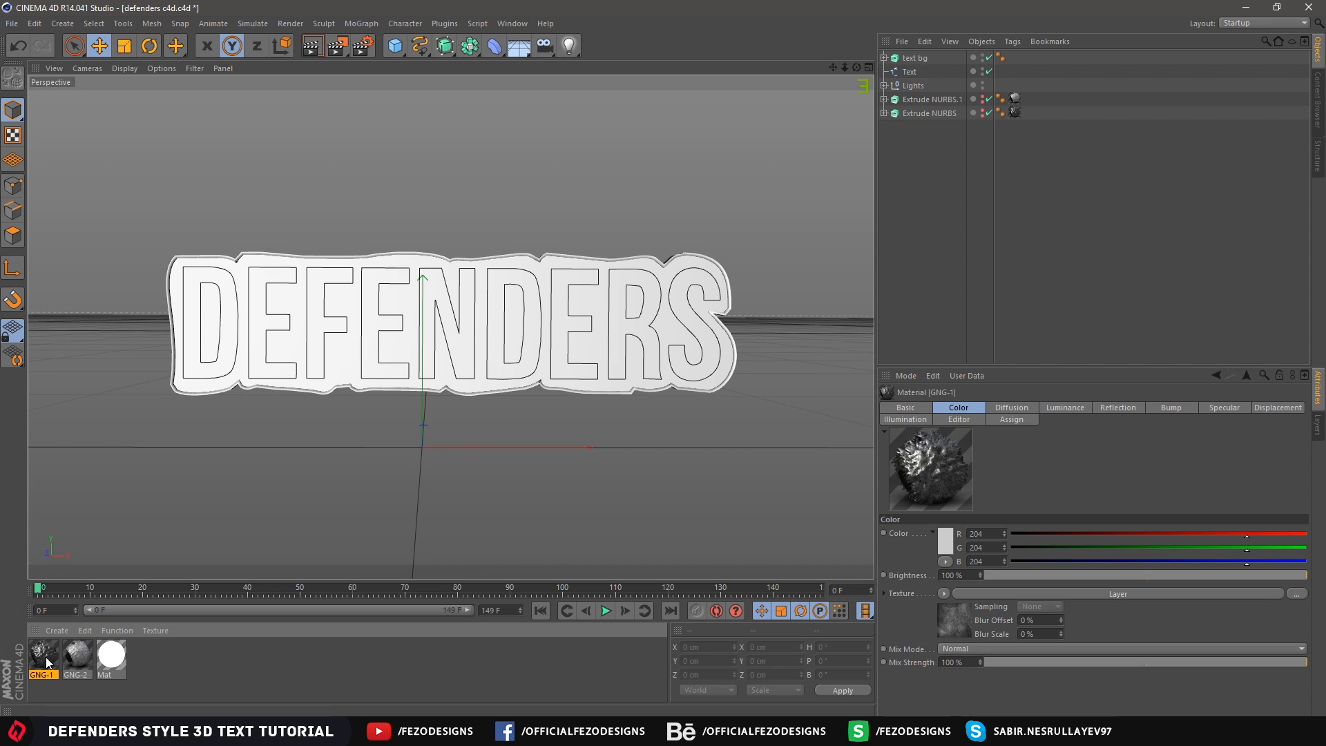
drag(47, 662, 915, 58)
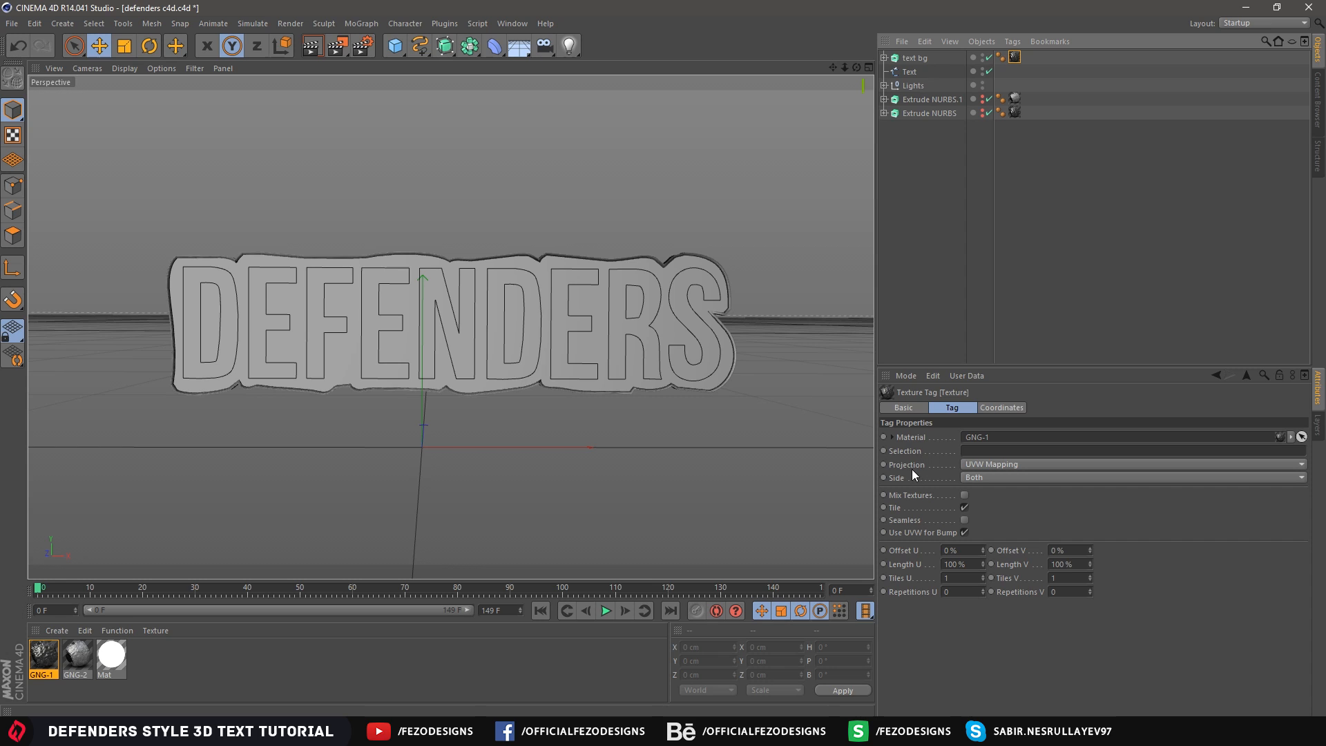
click(988, 463)
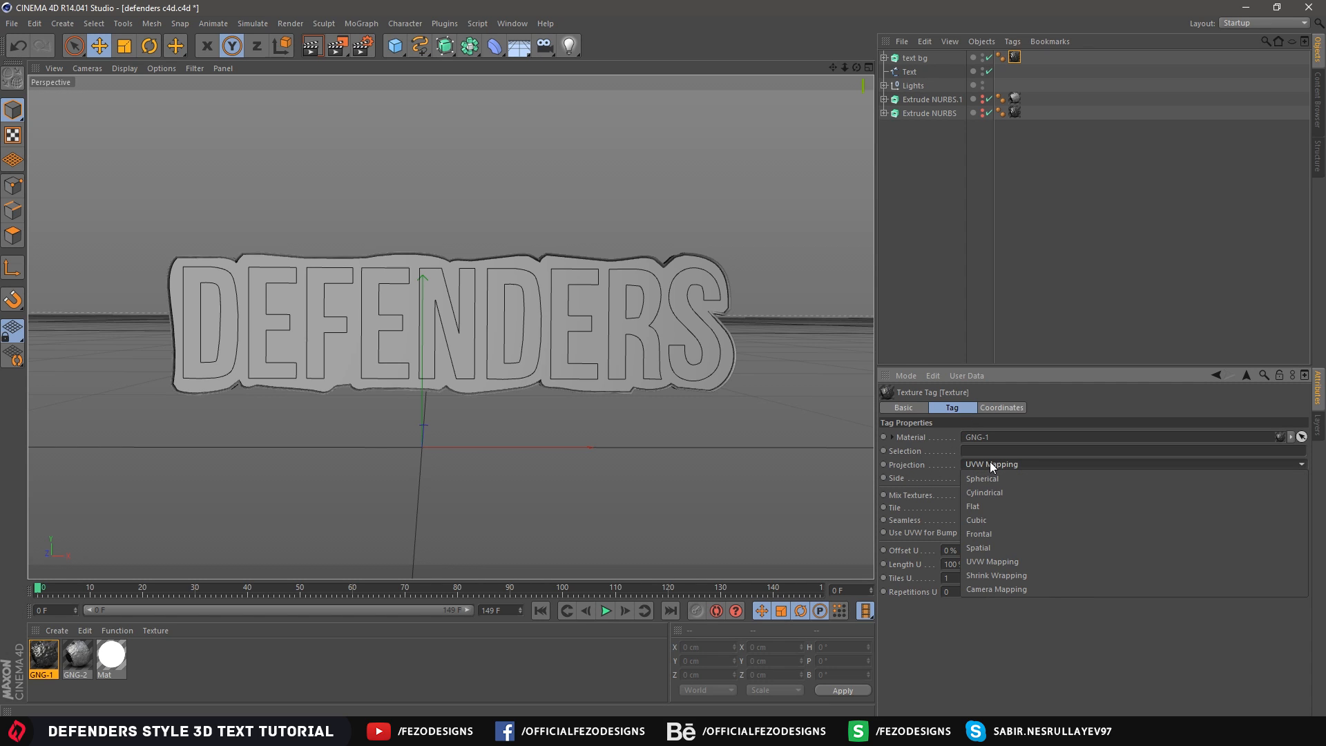
click(988, 520)
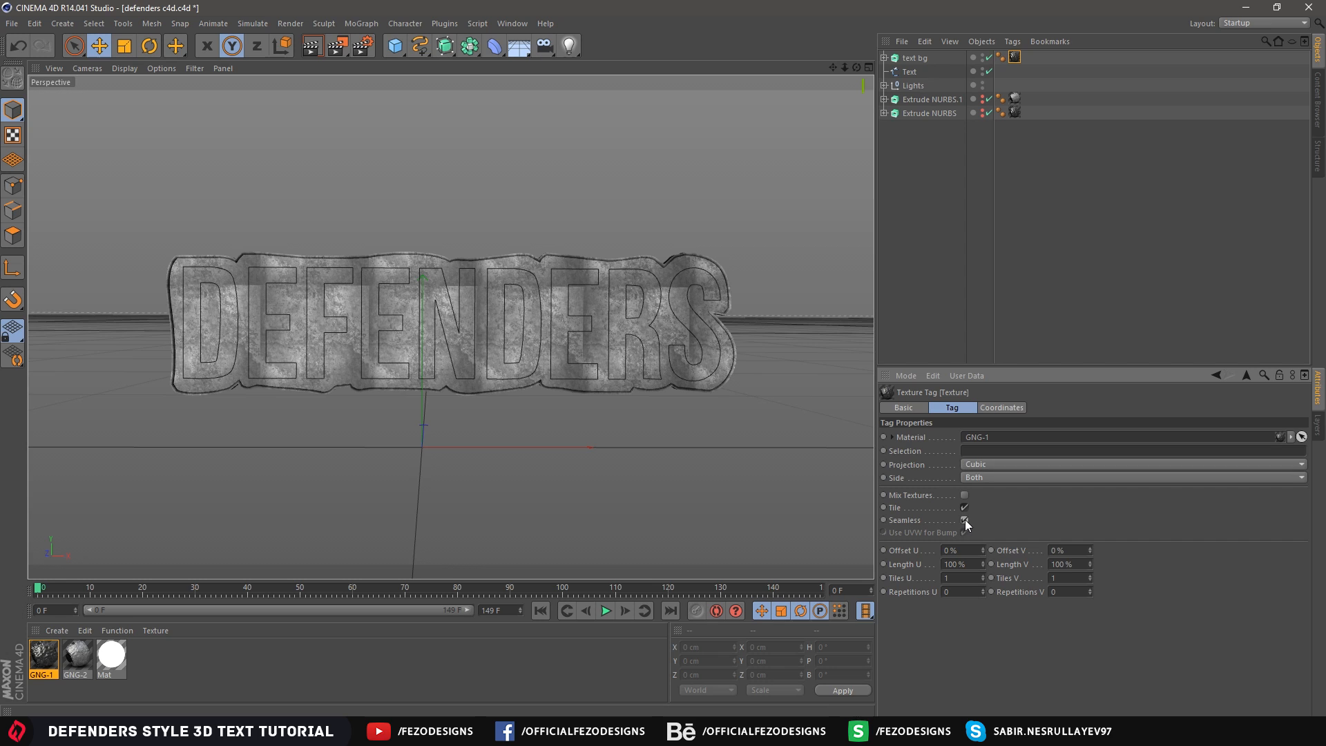
Turn on Seamless for the GNG-1 texture on text bg and render the viewport to check it
click(964, 519)
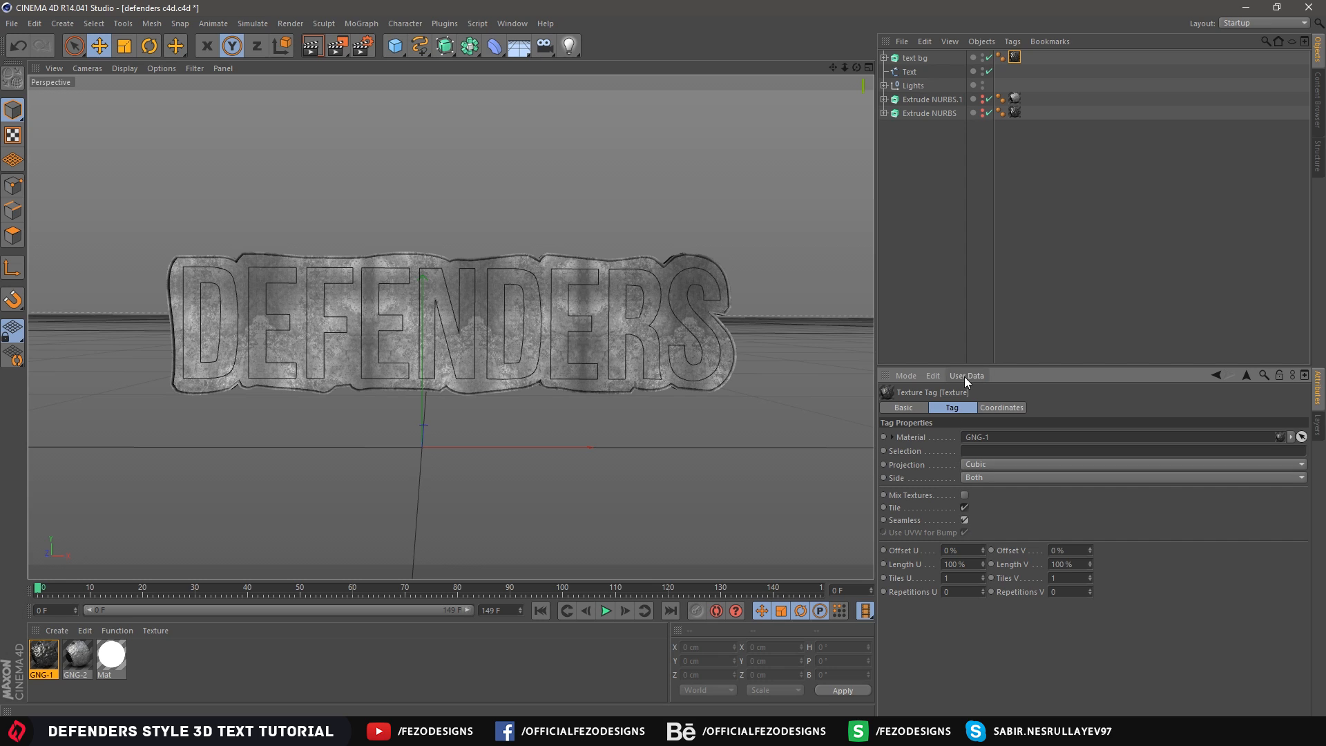
click(312, 47)
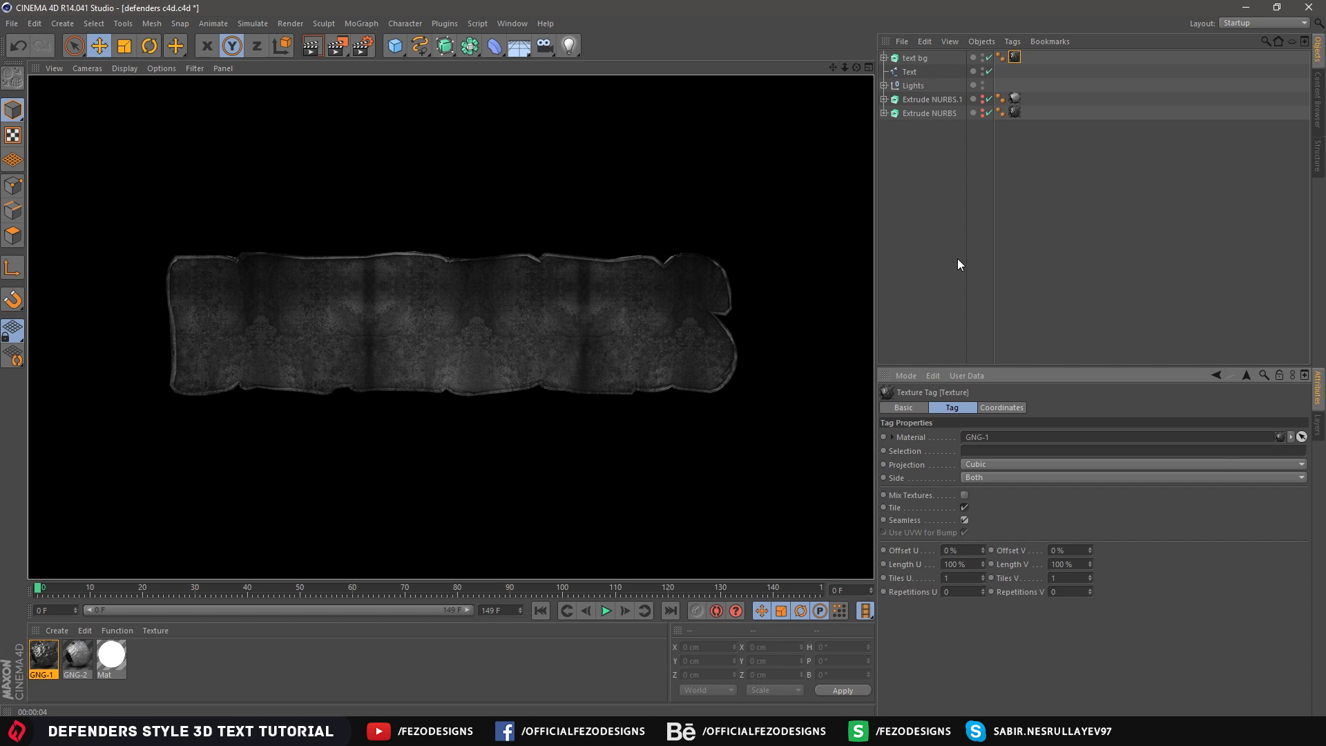
click(944, 214)
Add an Extrude NURBS object, rename it Text, and nest the Text spline inside it
click(908, 71)
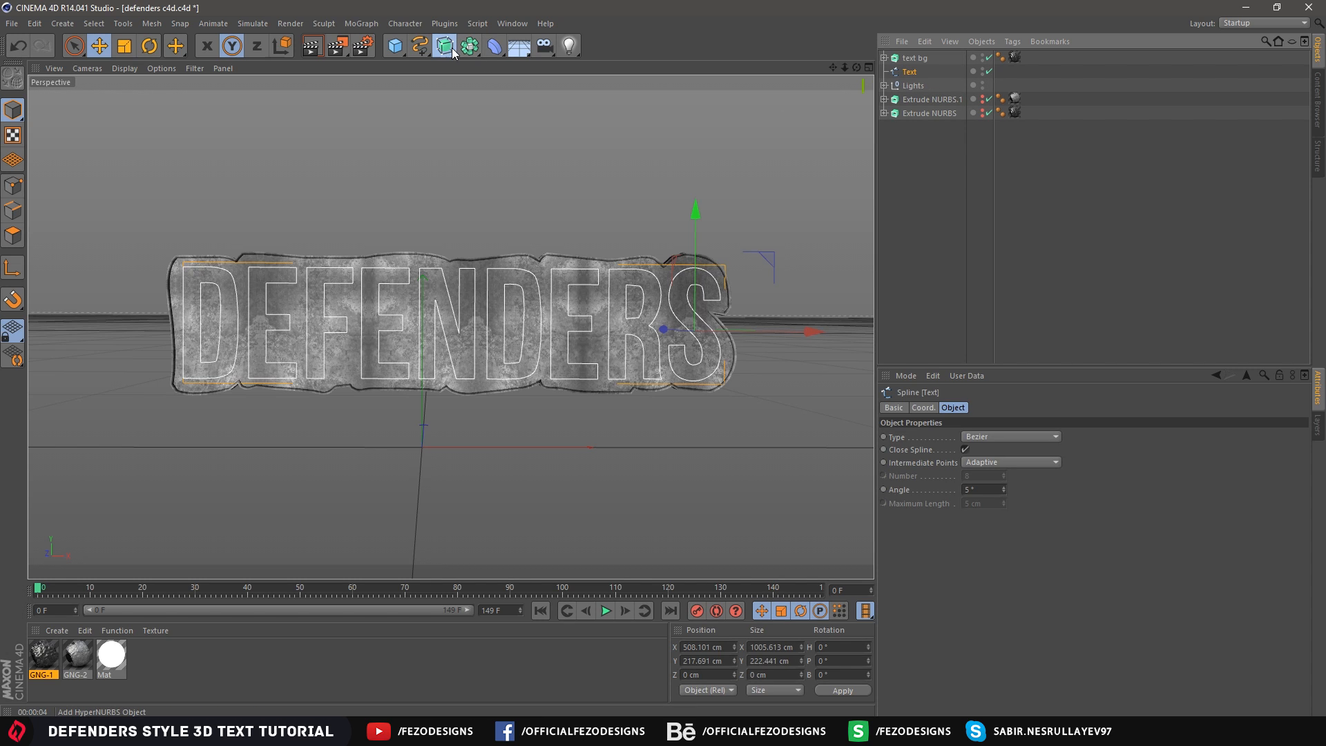
drag(444, 46, 623, 72)
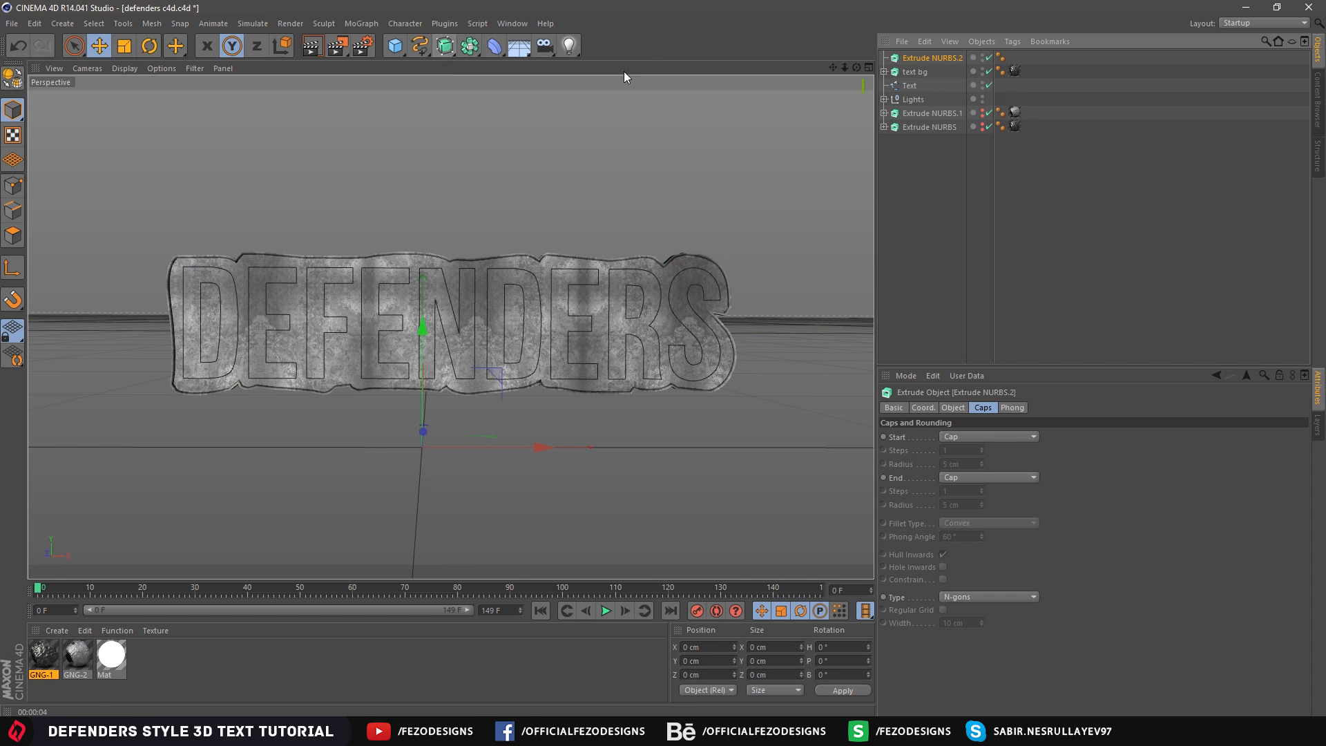
double_click(917, 58)
text(Text)
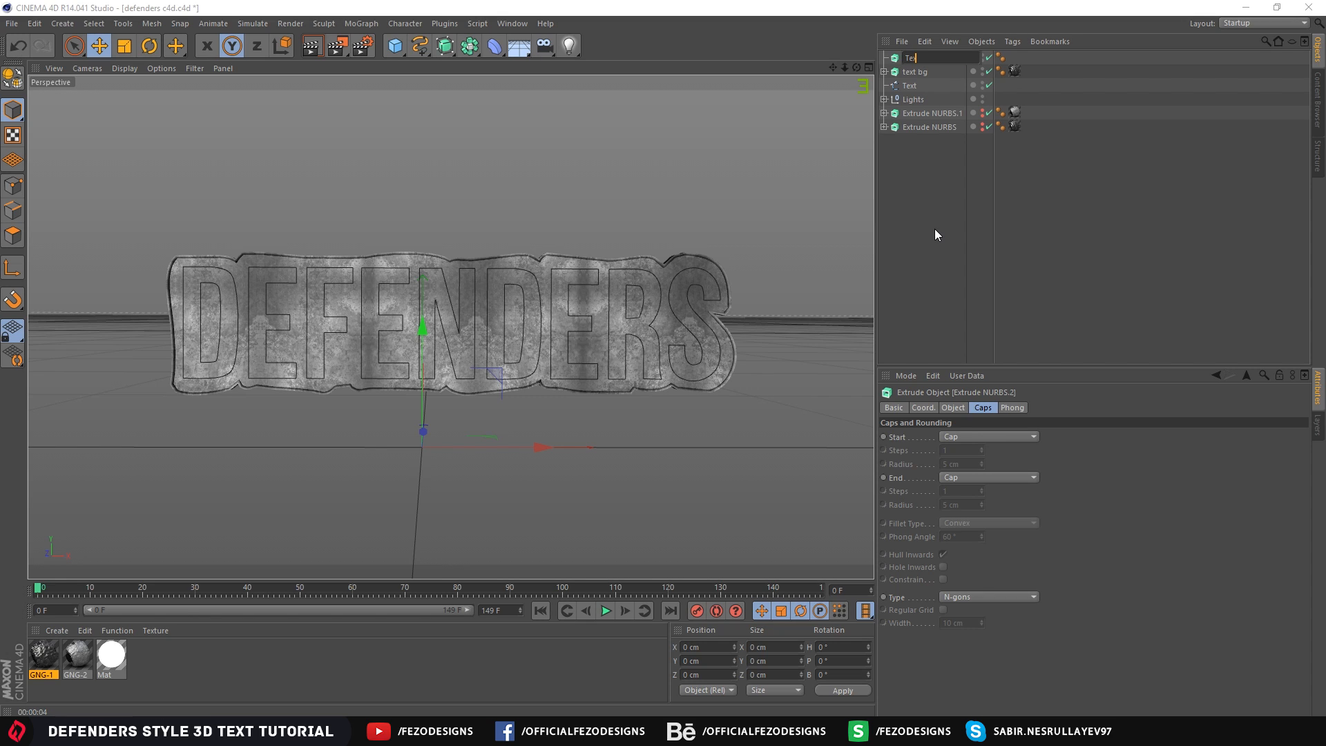
key(Return)
drag(908, 85, 910, 59)
click(883, 59)
click(883, 59)
click(909, 58)
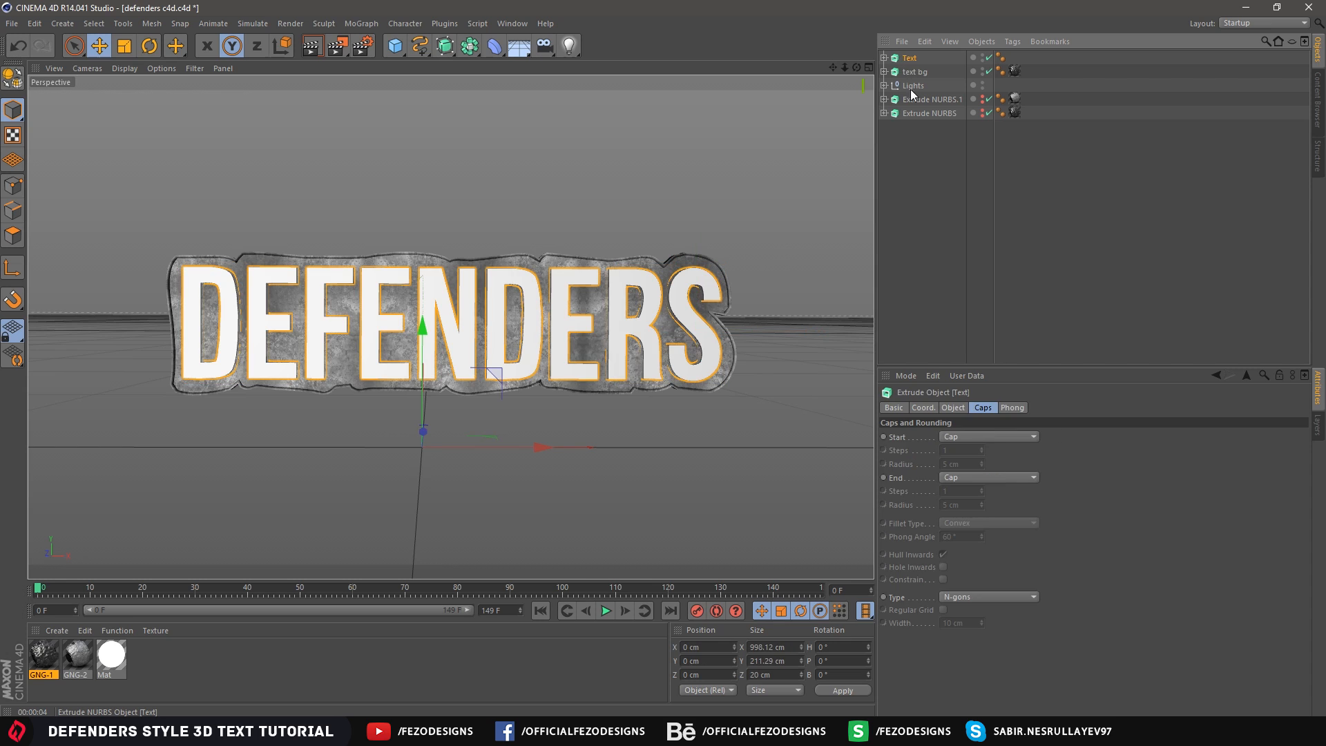
Set both the start and end of the Text extrusion to Fillet Cap with 2 steps each
click(958, 436)
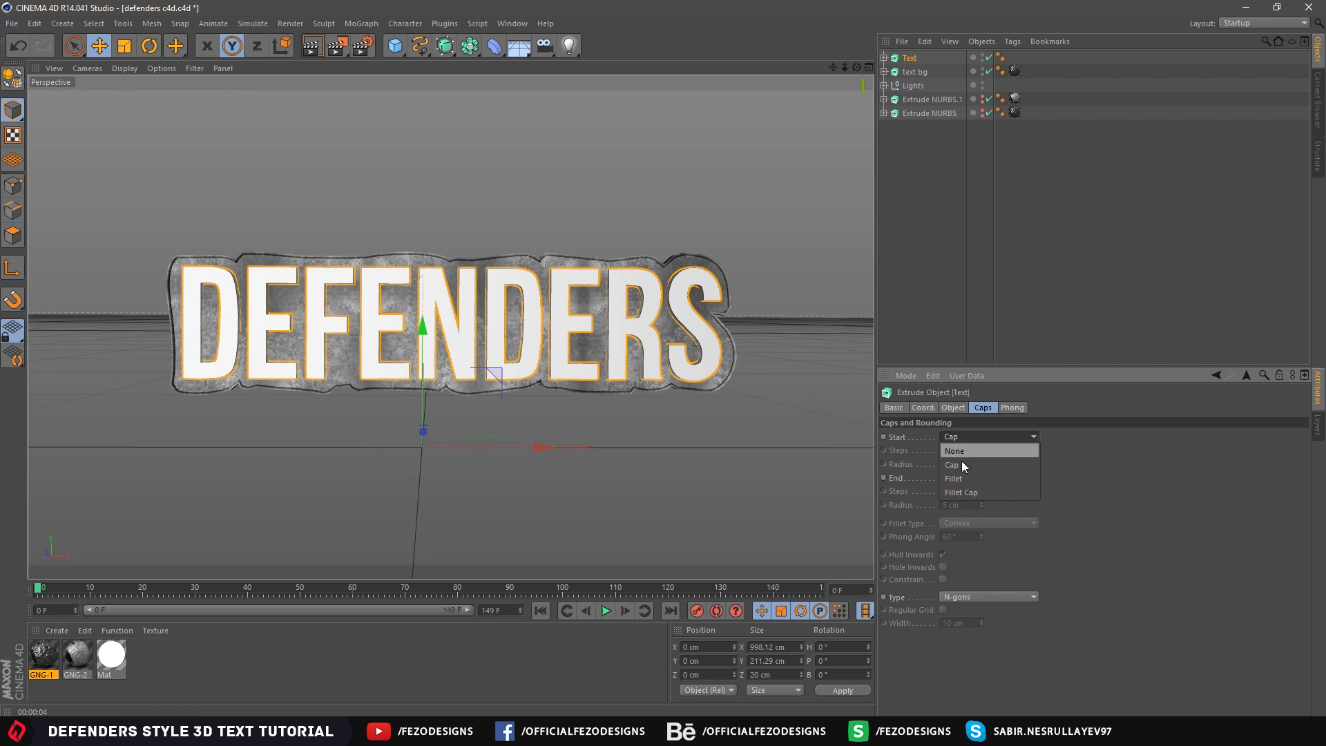
click(957, 495)
click(960, 476)
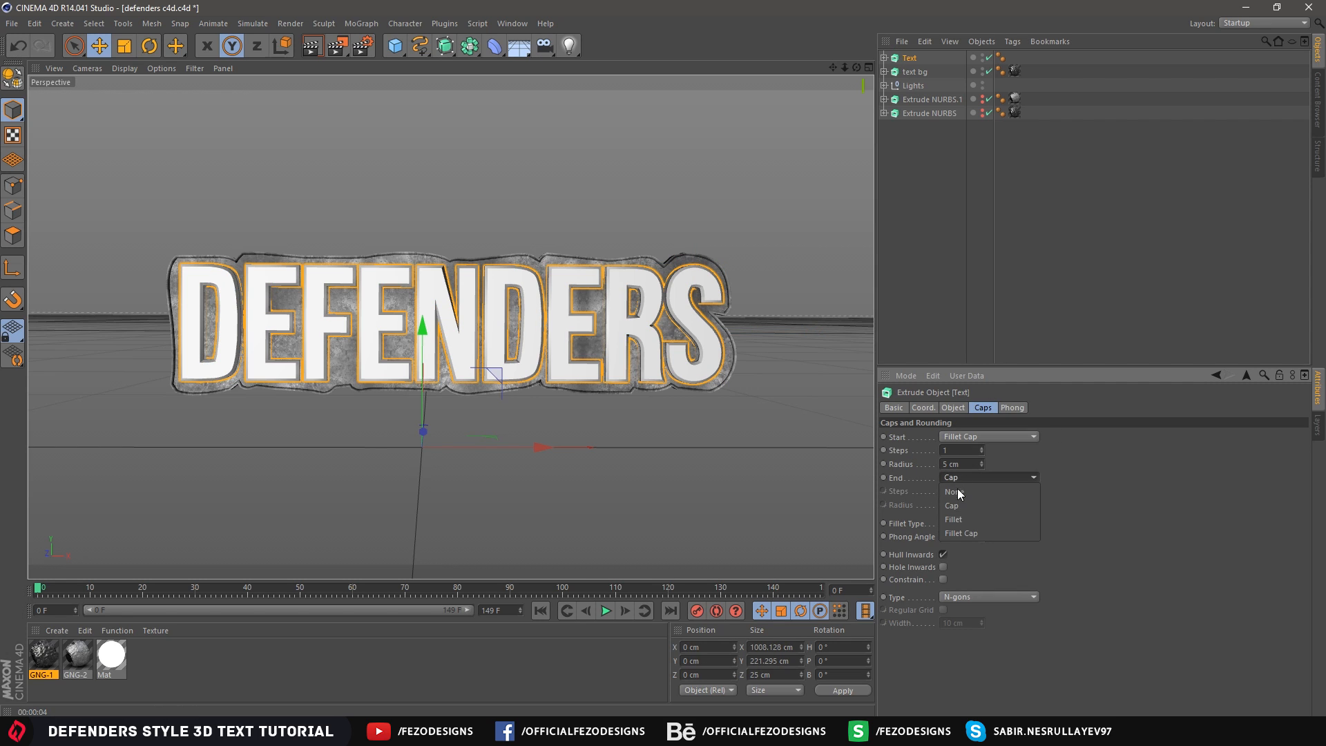
click(960, 533)
double_click(955, 450)
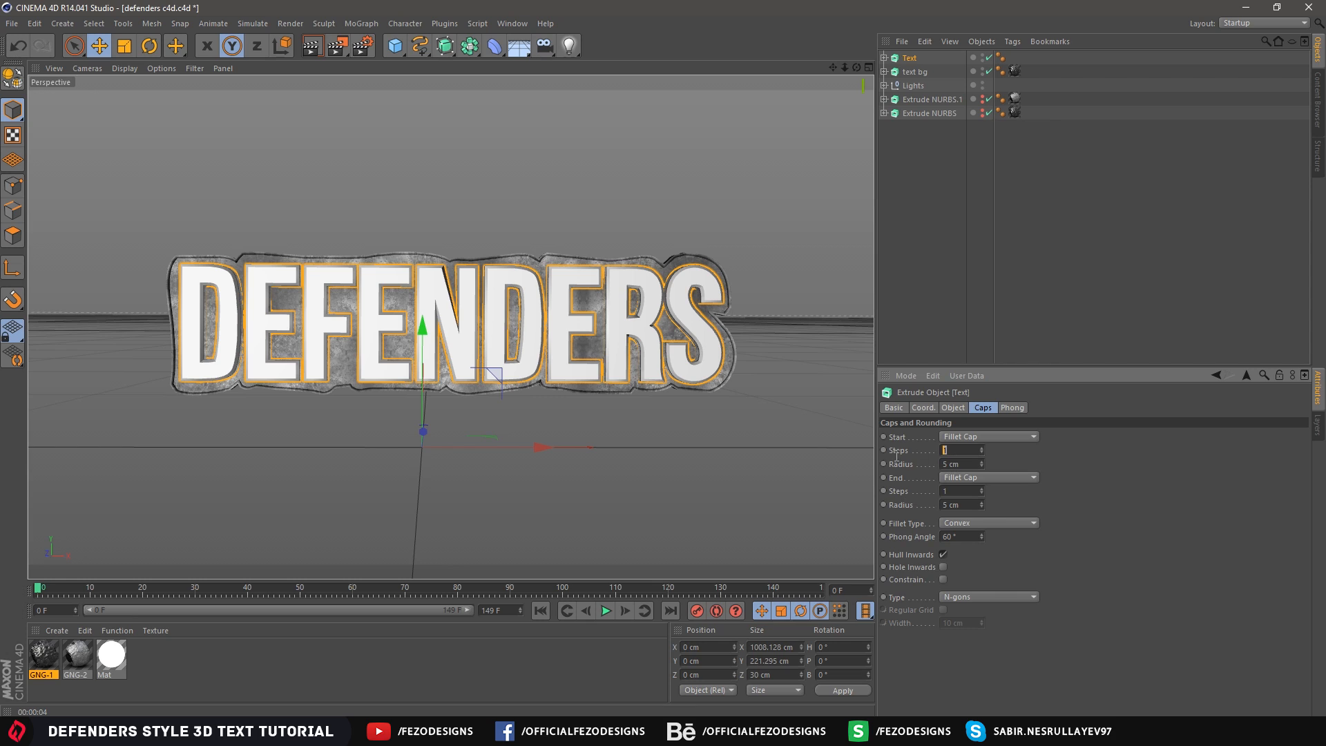
text(2)
double_click(958, 490)
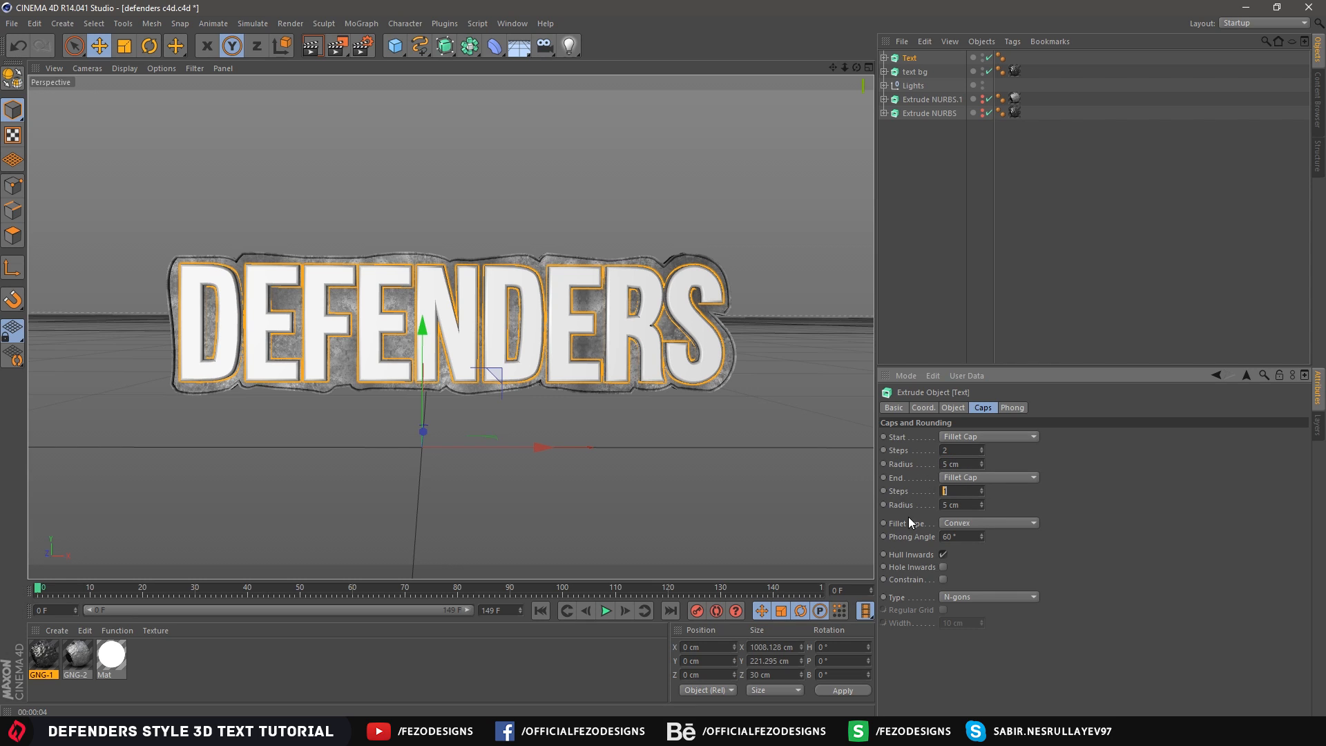
text(2)
click(996, 285)
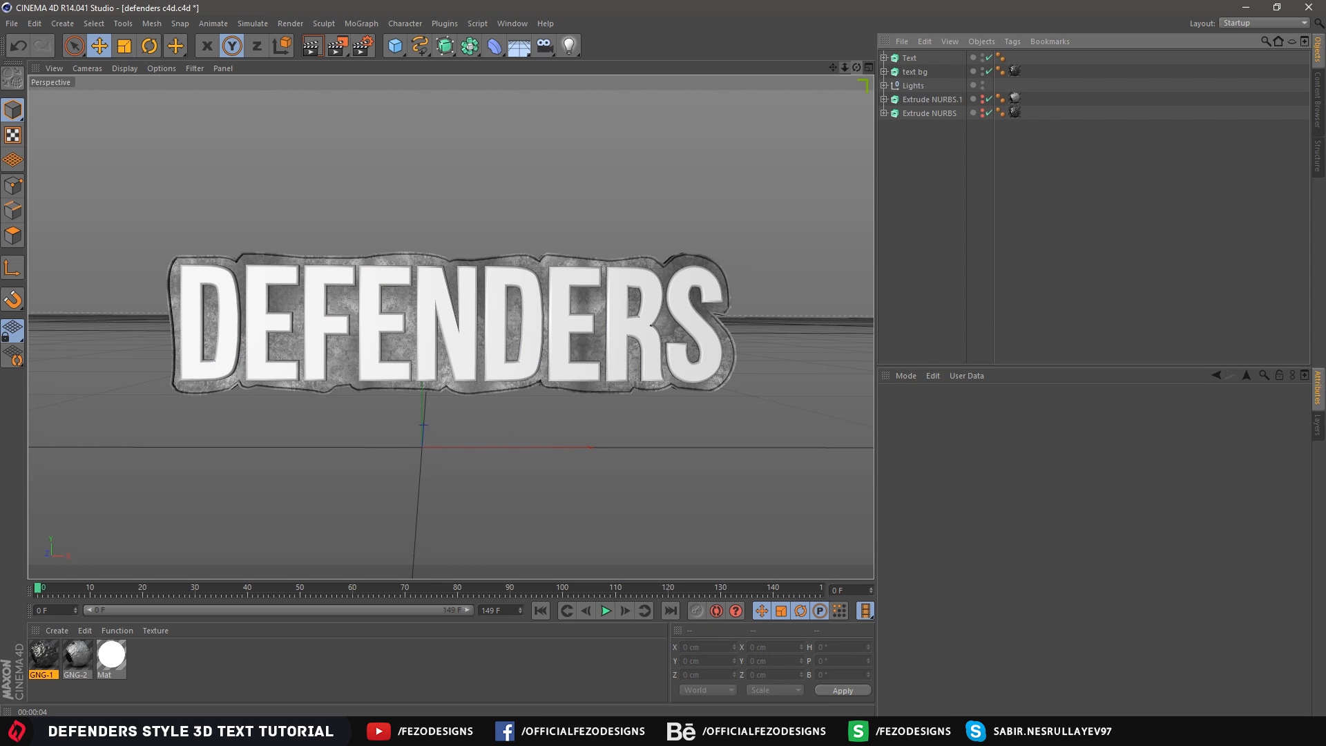
Set the text bg extrusion's Z movement to 50 cm
drag(856, 67, 760, 76)
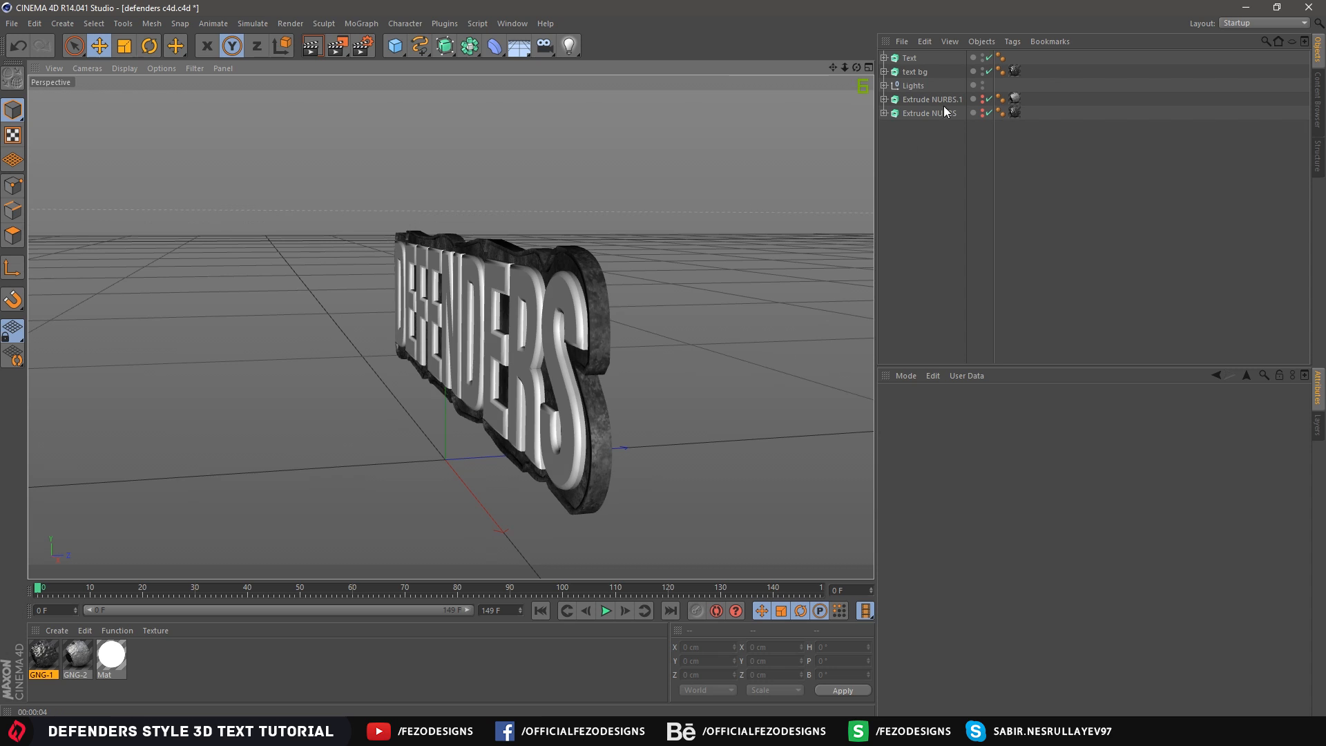
click(914, 72)
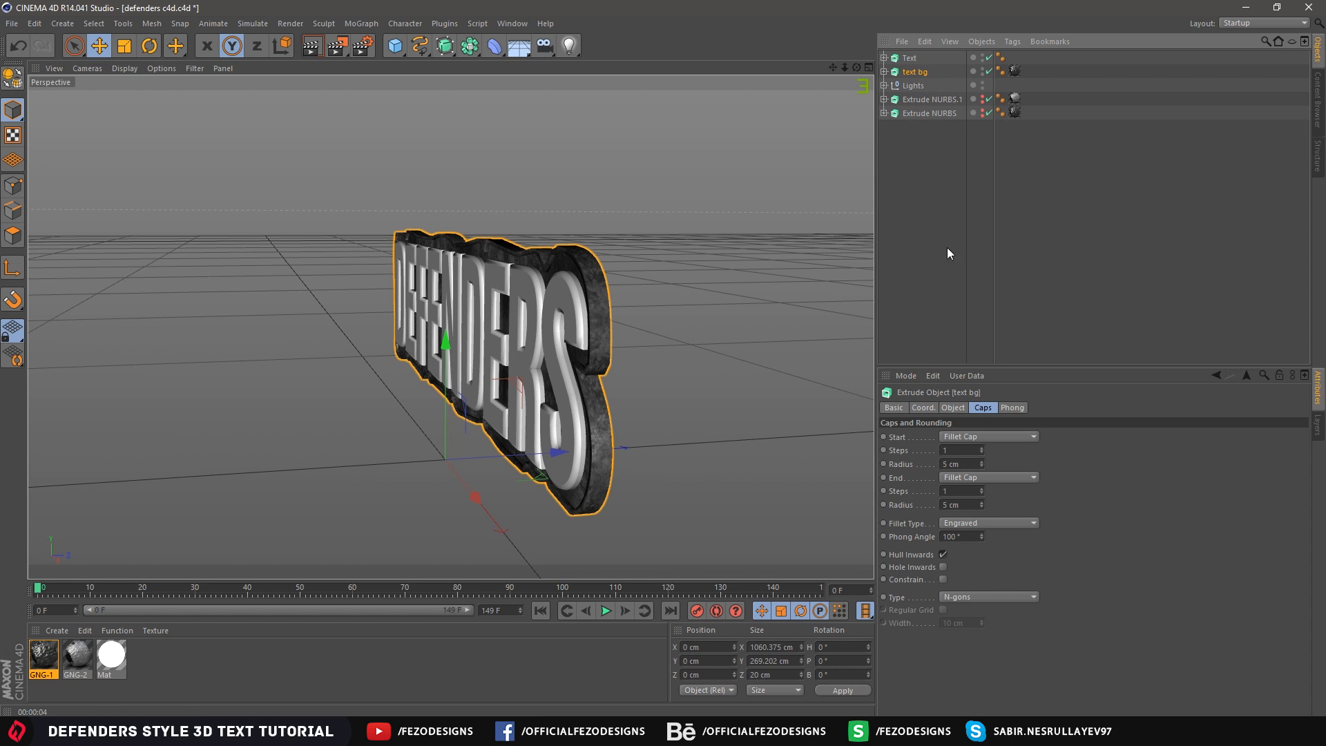
click(924, 99)
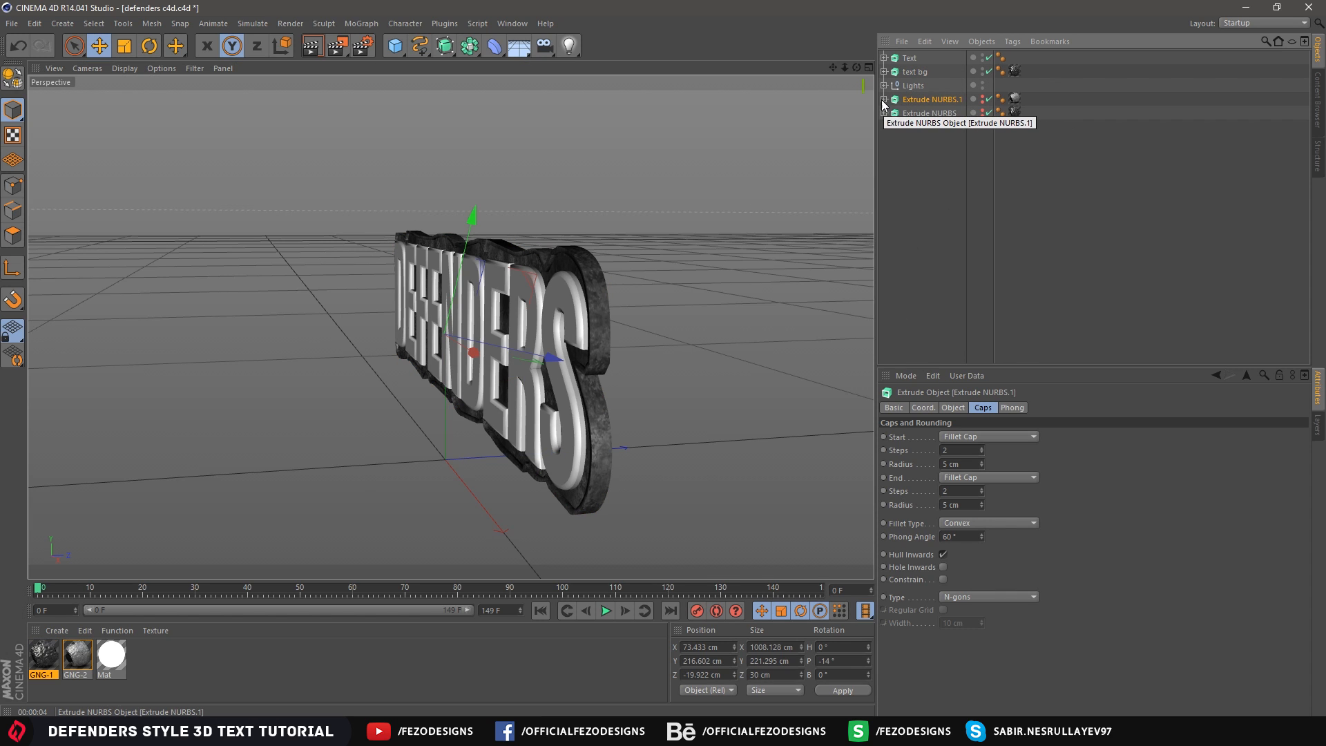
click(953, 406)
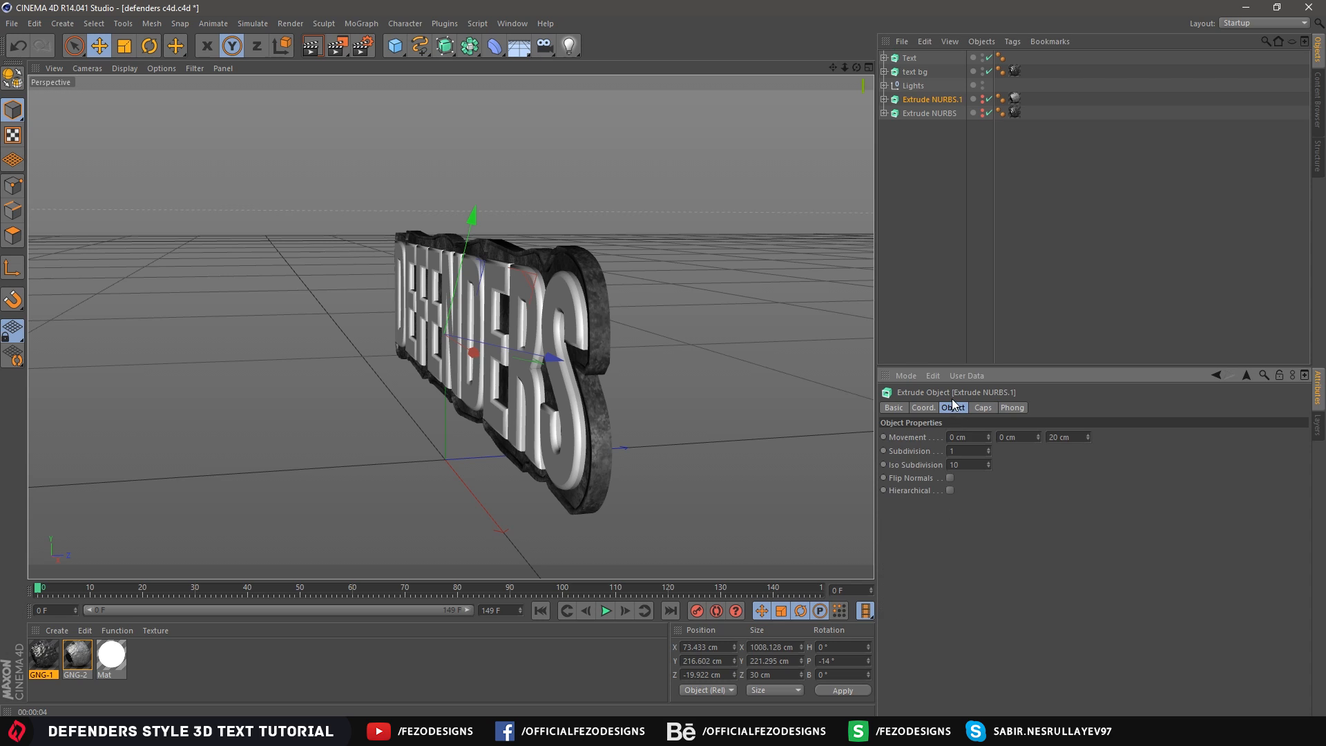
click(910, 185)
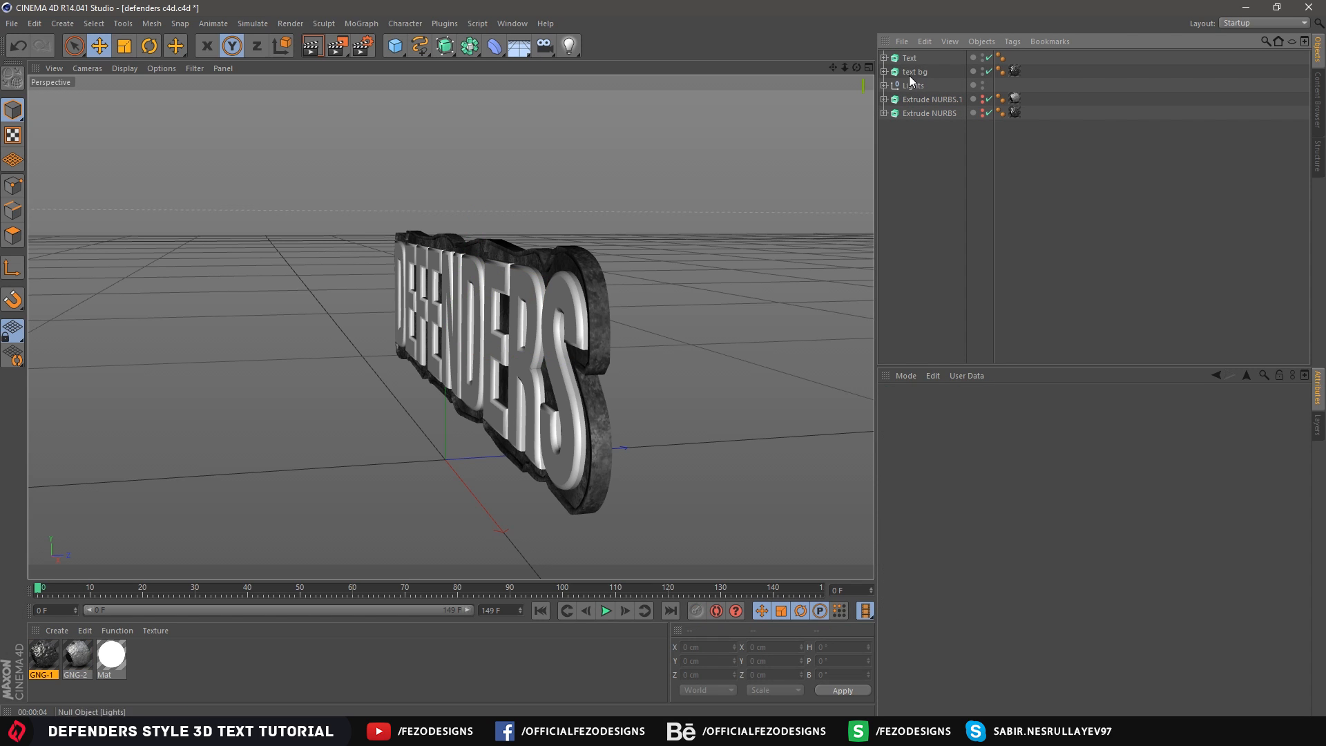
click(913, 72)
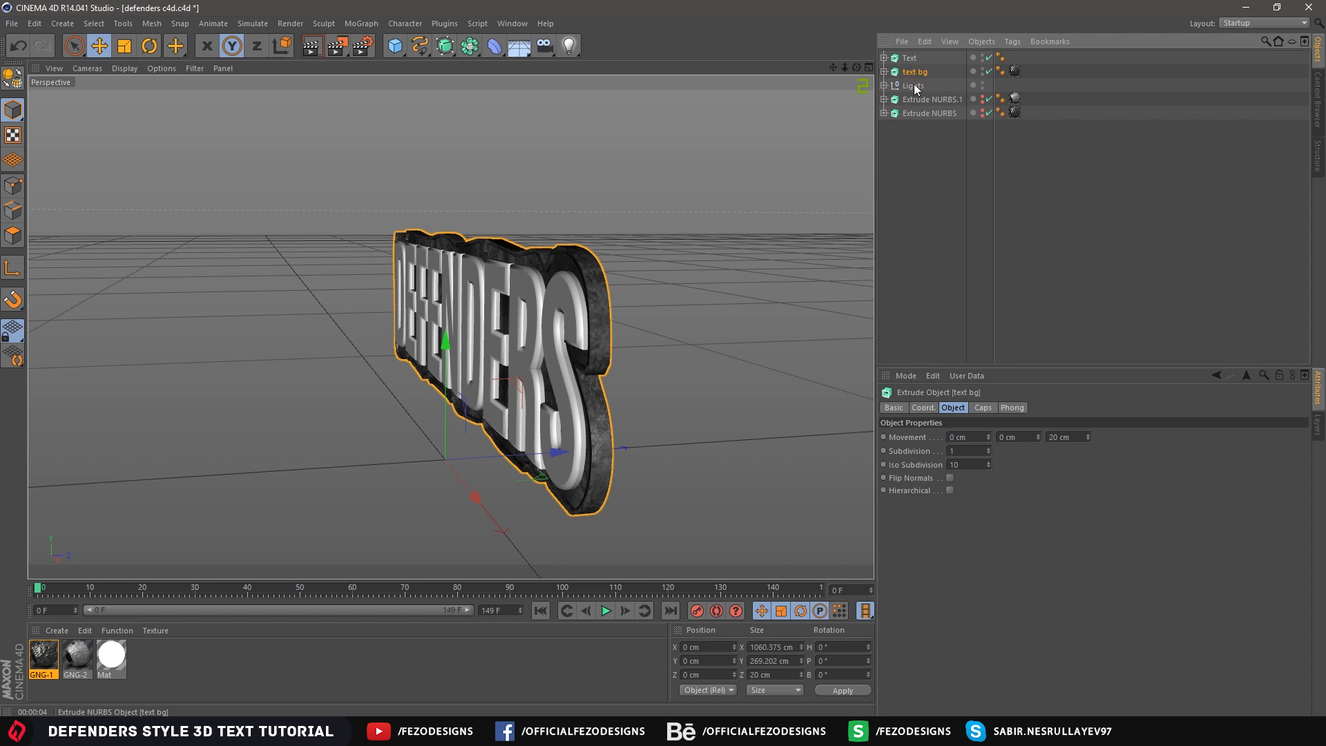
click(1078, 436)
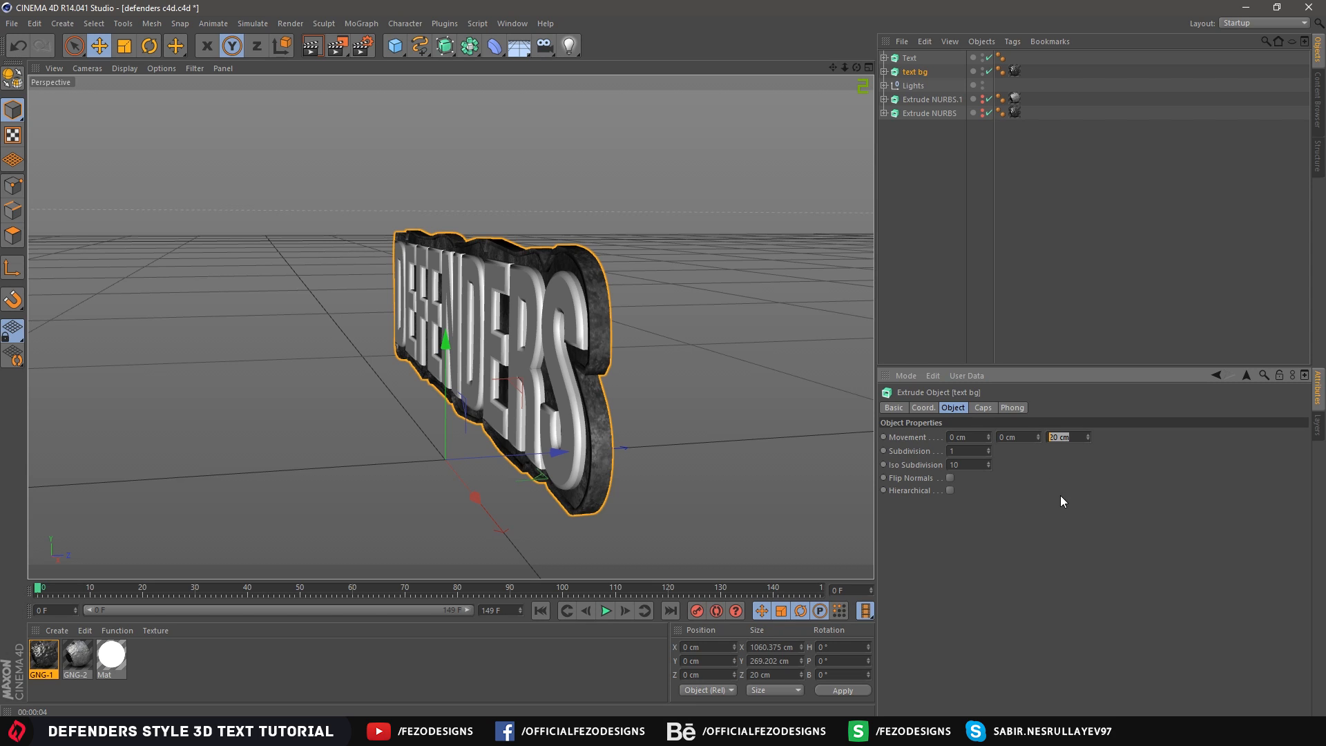
text(50)
key(Return)
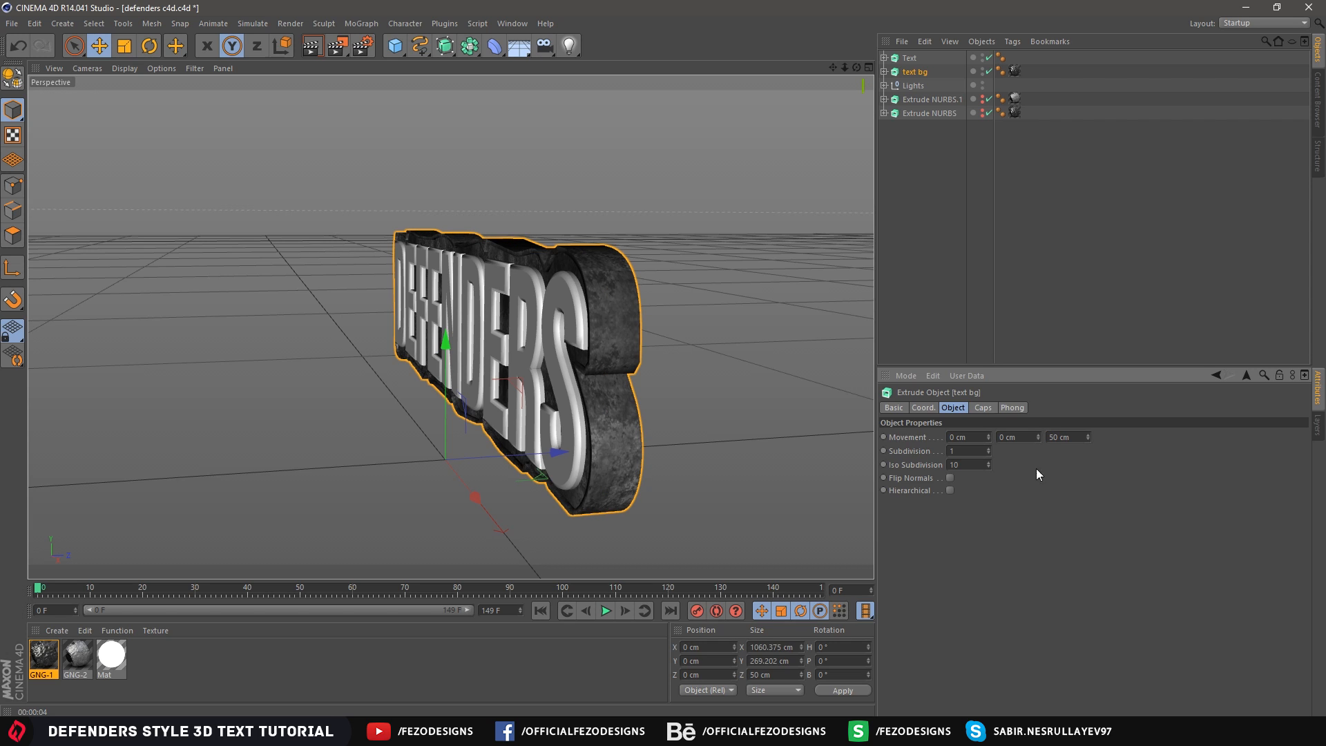
Adjust the extrusion depth of text bg, ending with a Z movement of 52 cm
mouse_move(1088, 435)
mouse_down()
mouse_move(1088, 483)
mouse_move(1088, 433)
mouse_up()
click(1058, 437)
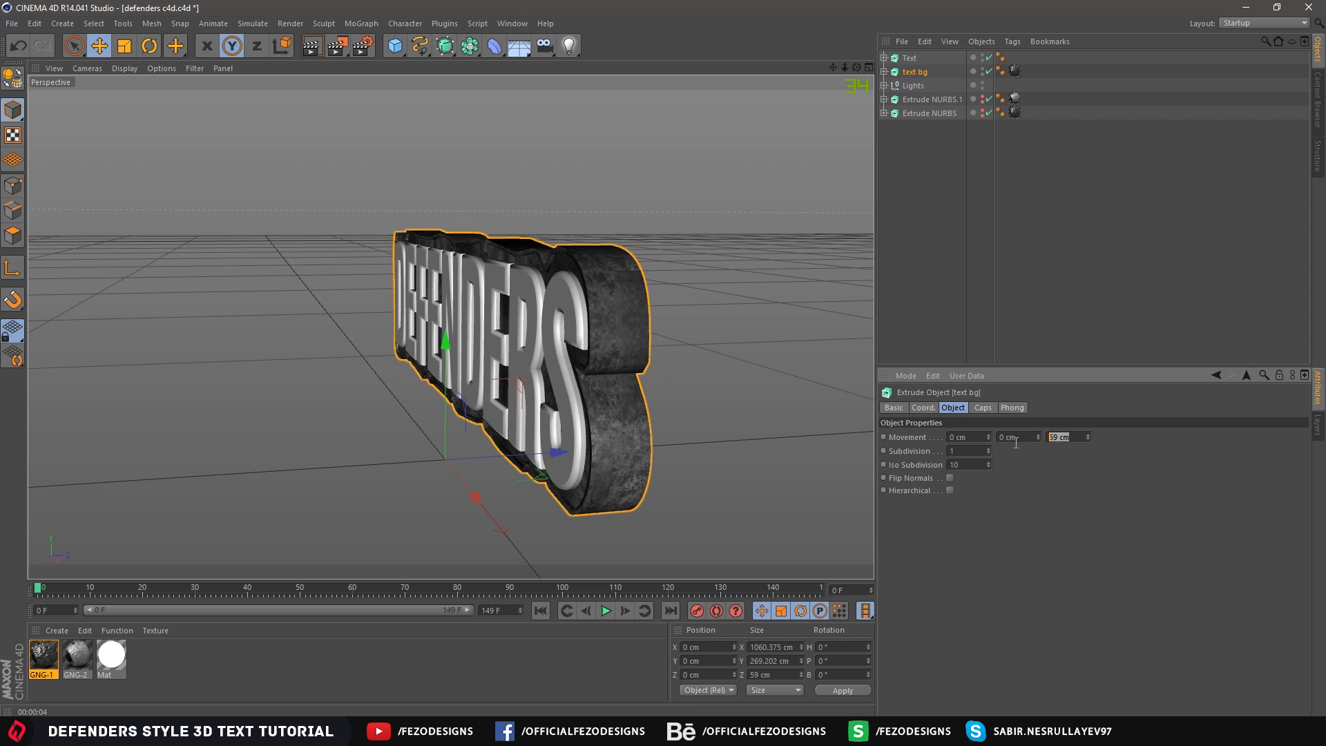
text(50)
key(Return)
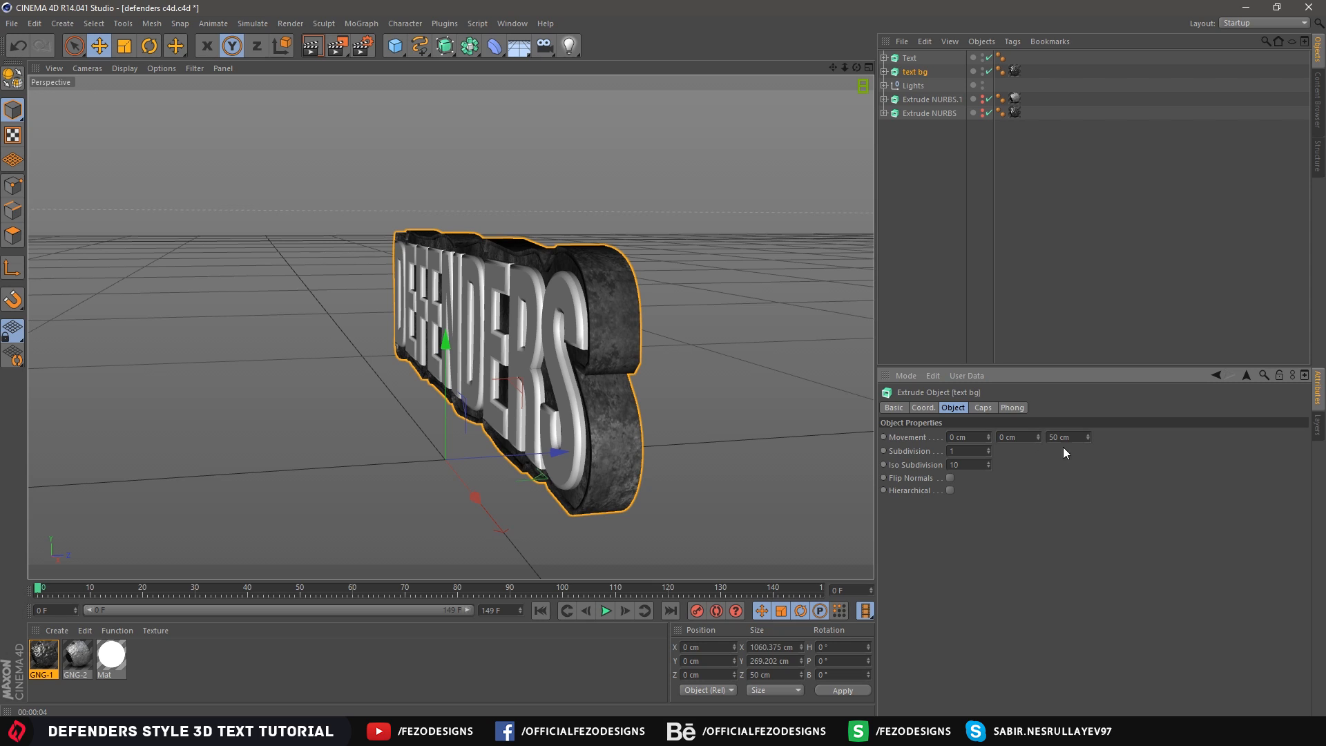
click(1059, 437)
text(52)
key(Return)
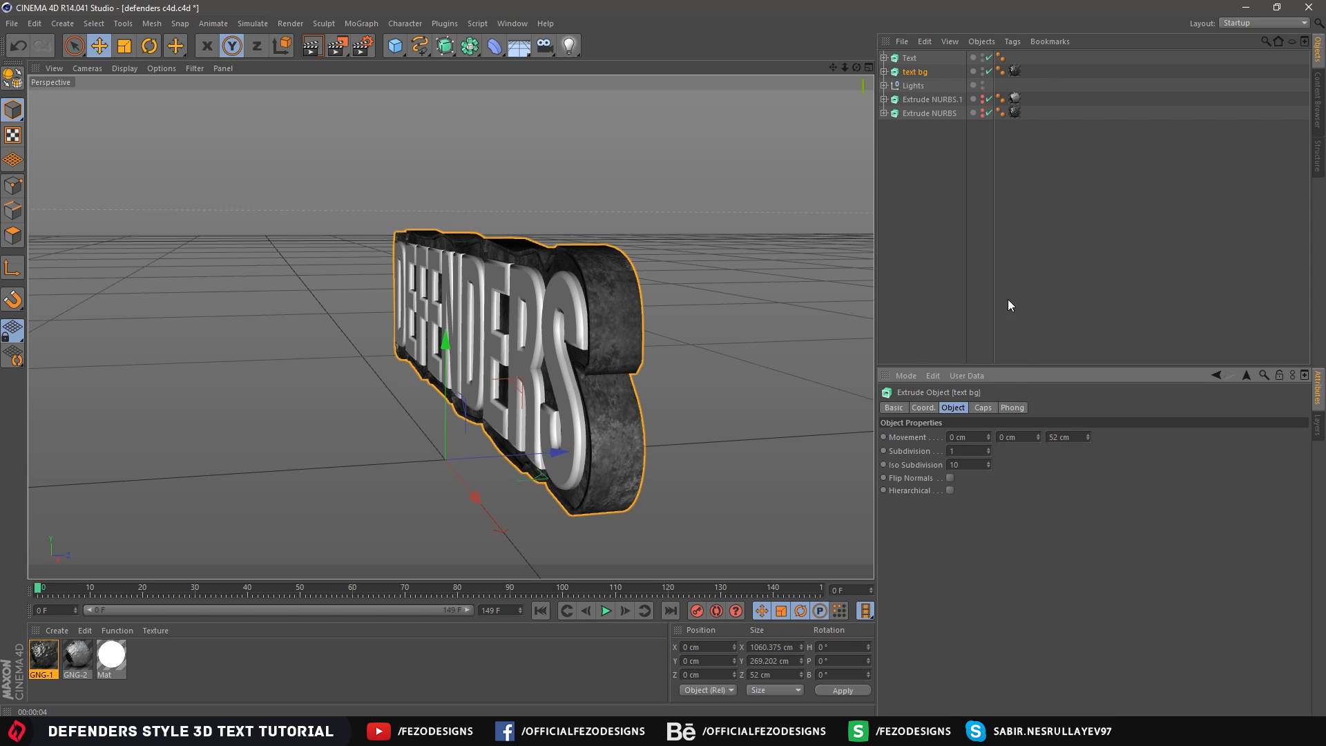
Move the Text extrusion forward along the Z axis by about 12 cm, out from the backing
click(908, 58)
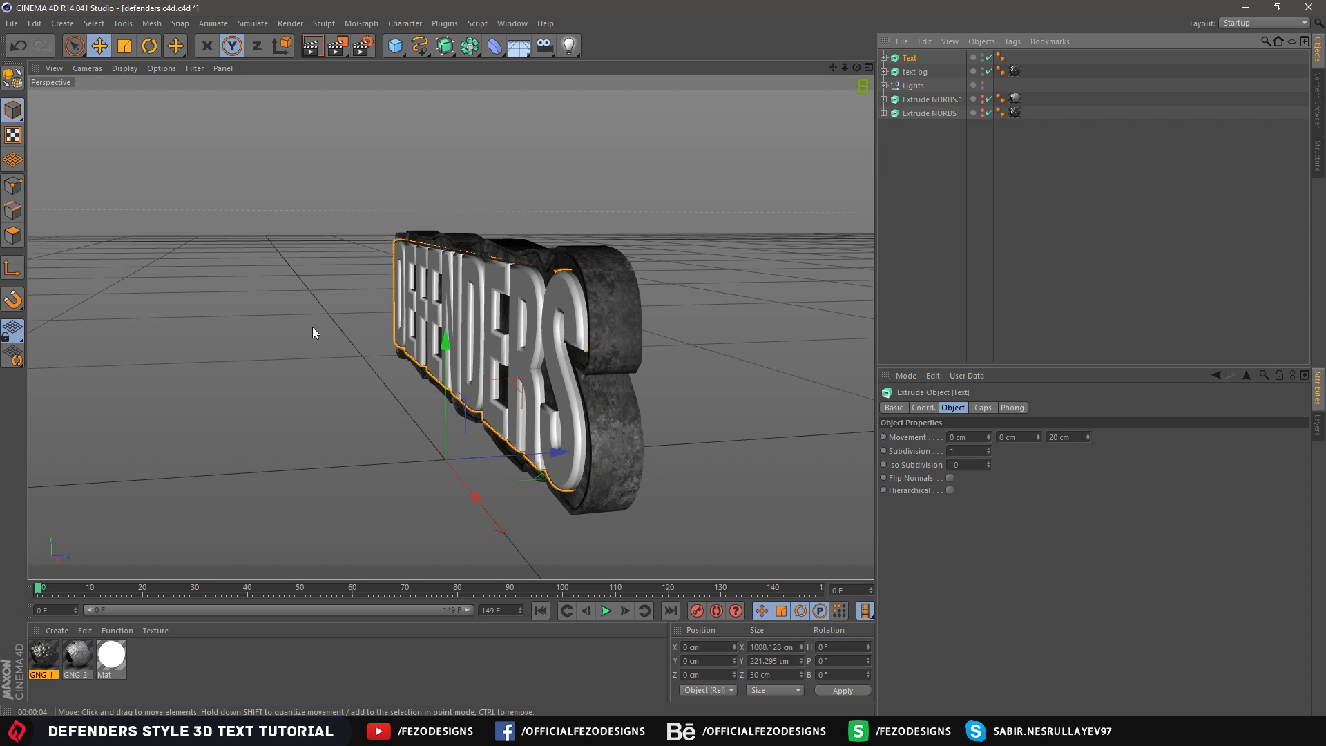
mouse_move(561, 454)
mouse_down()
mouse_move(545, 456)
mouse_move(554, 461)
mouse_up()
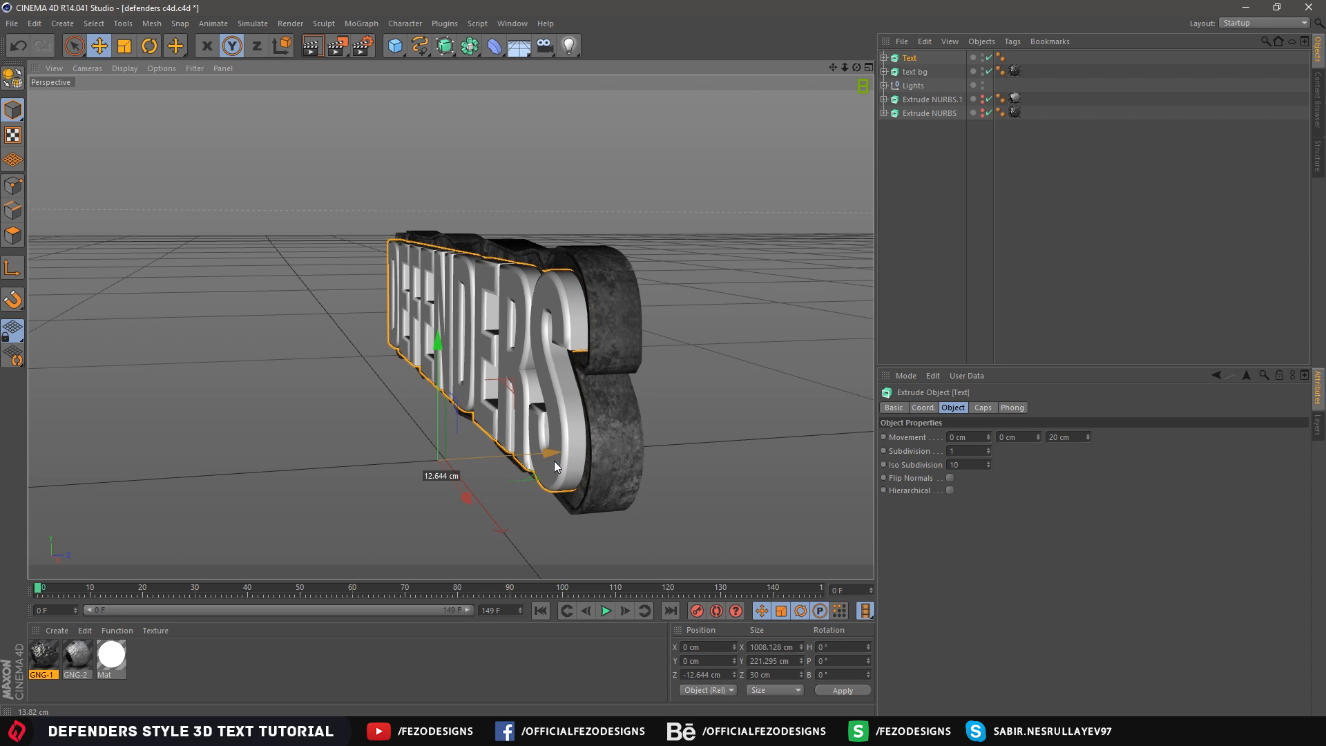
drag(553, 461, 553, 461)
click(884, 280)
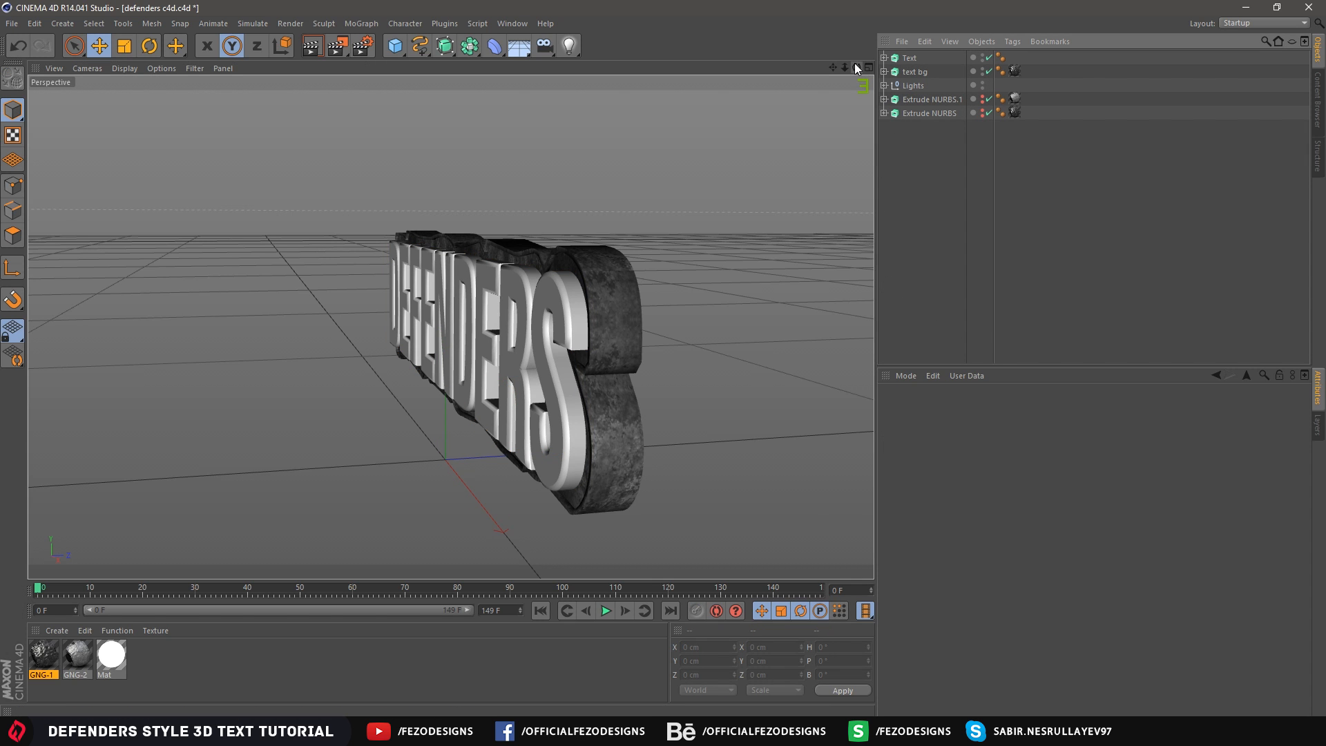
Apply the GNG-2 material to the Text extrusion with Cubic projection and Seamless turned on
mouse_move(856, 67)
mouse_down()
mouse_move(911, 70)
mouse_move(834, 75)
mouse_up()
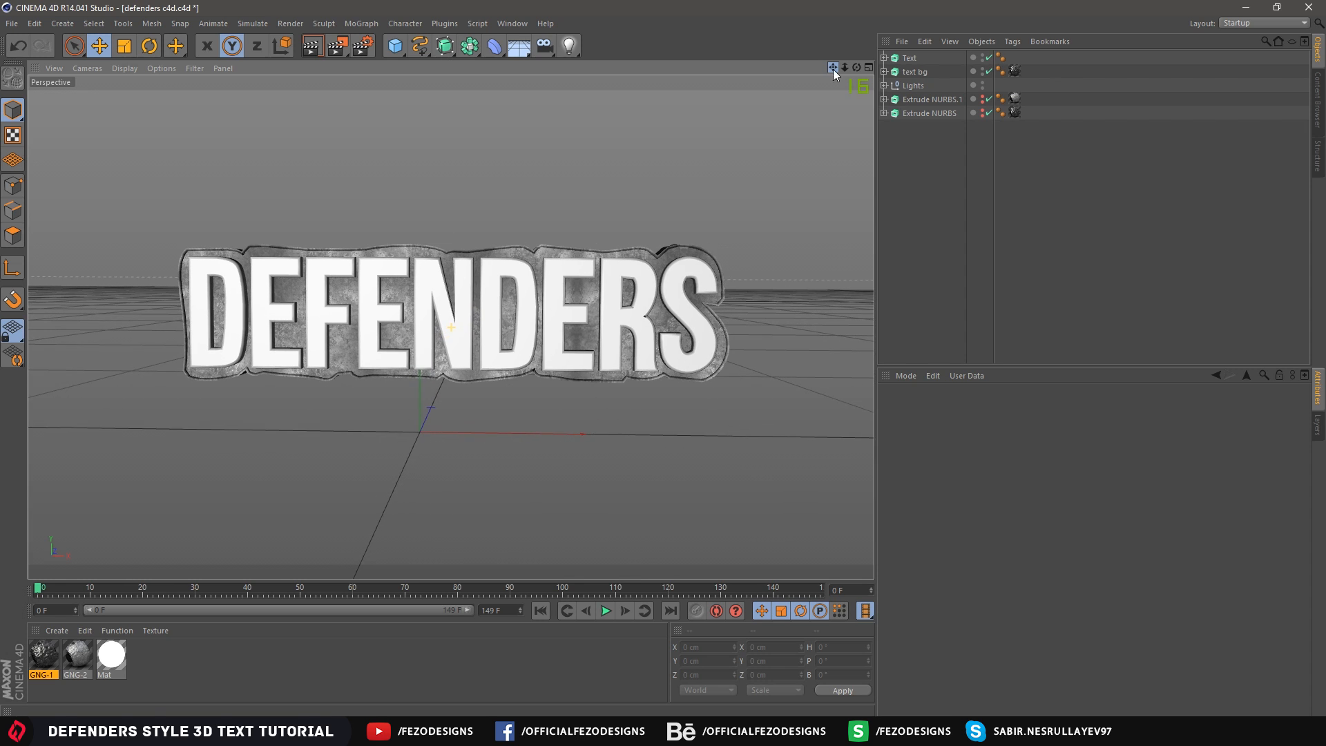
click(77, 654)
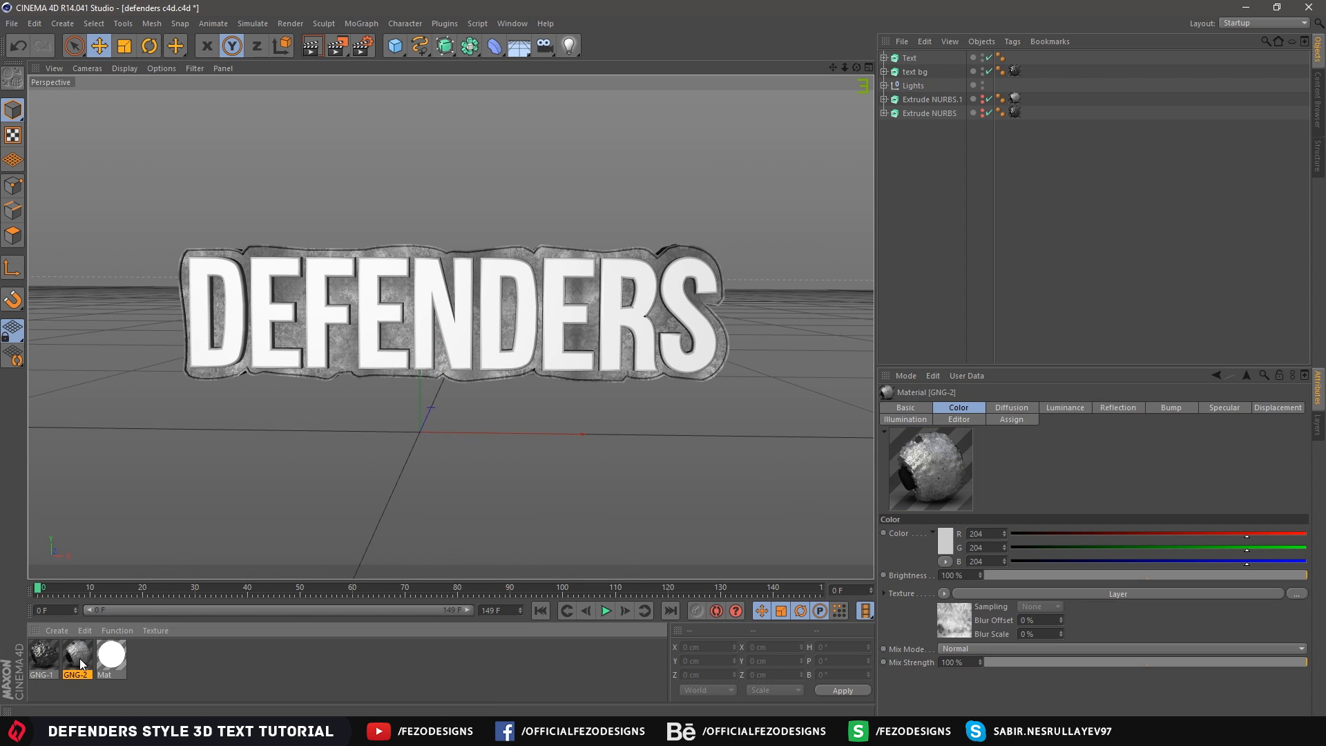
drag(83, 664, 909, 64)
click(1062, 82)
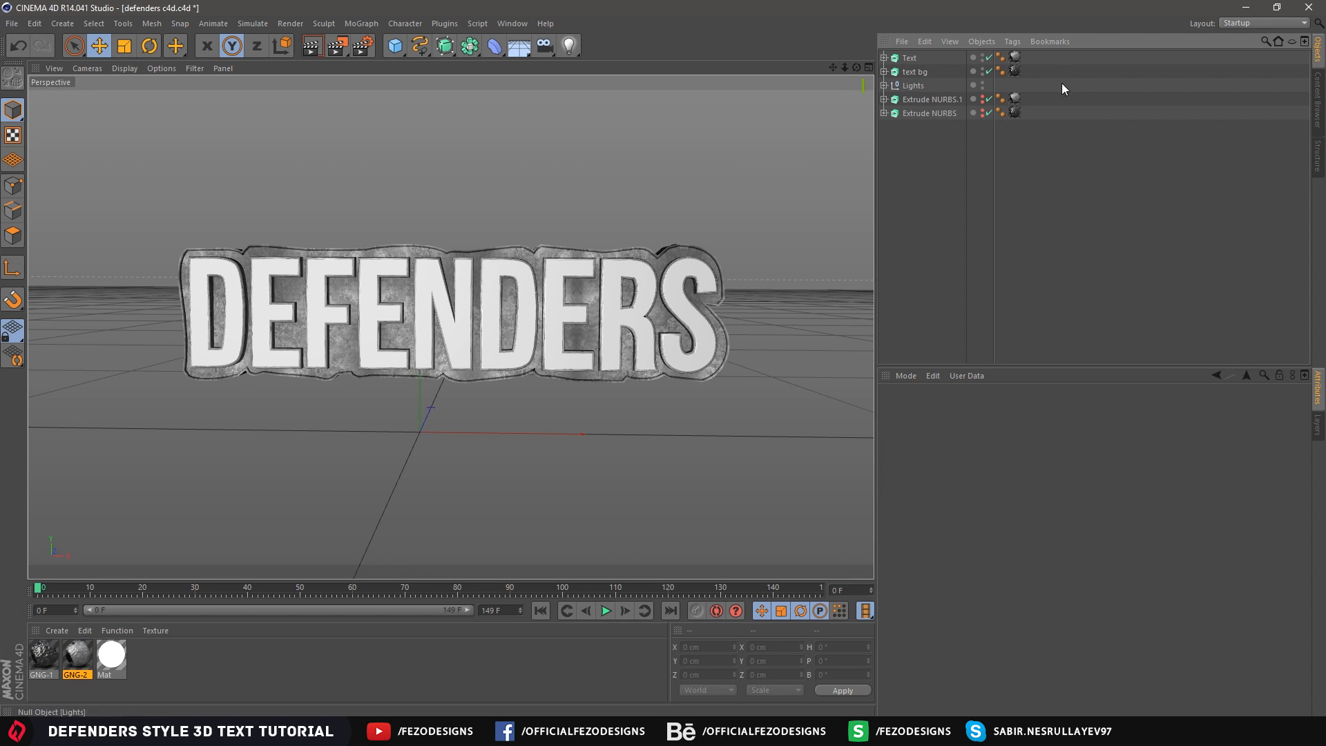
click(1014, 56)
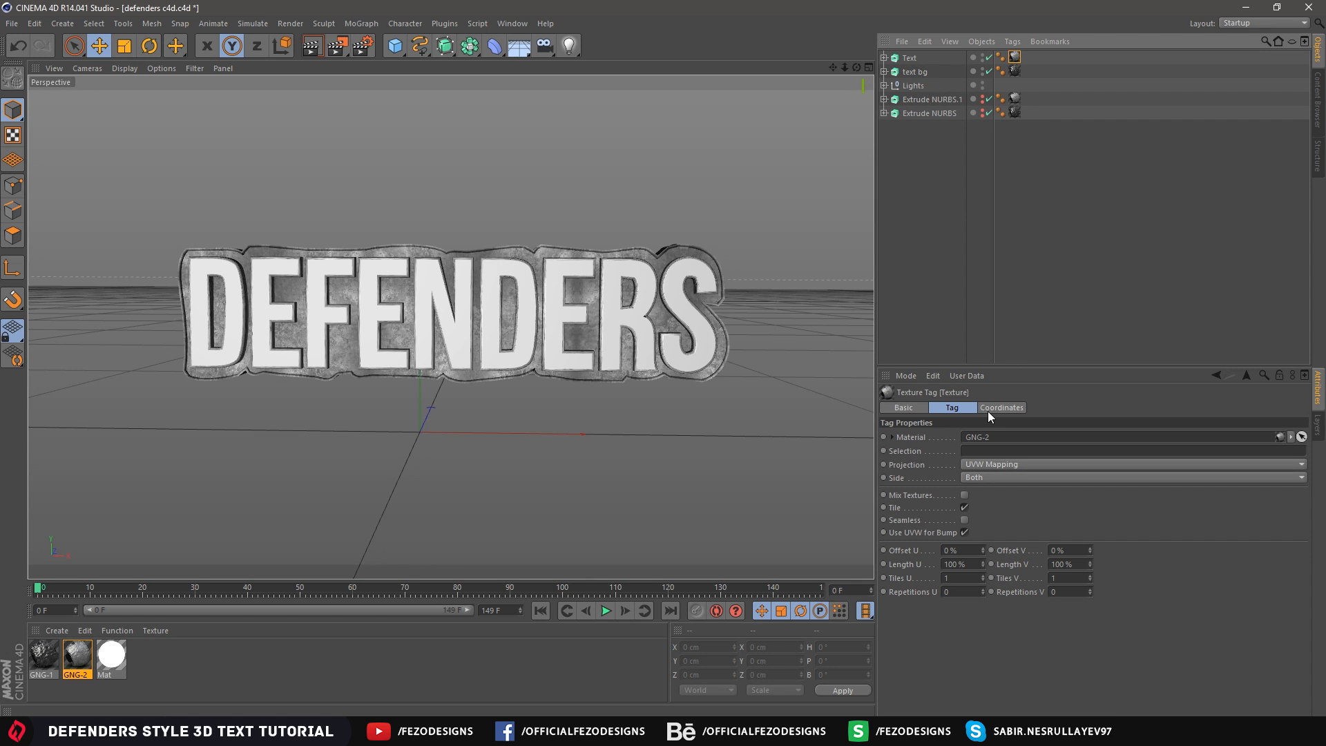
click(994, 464)
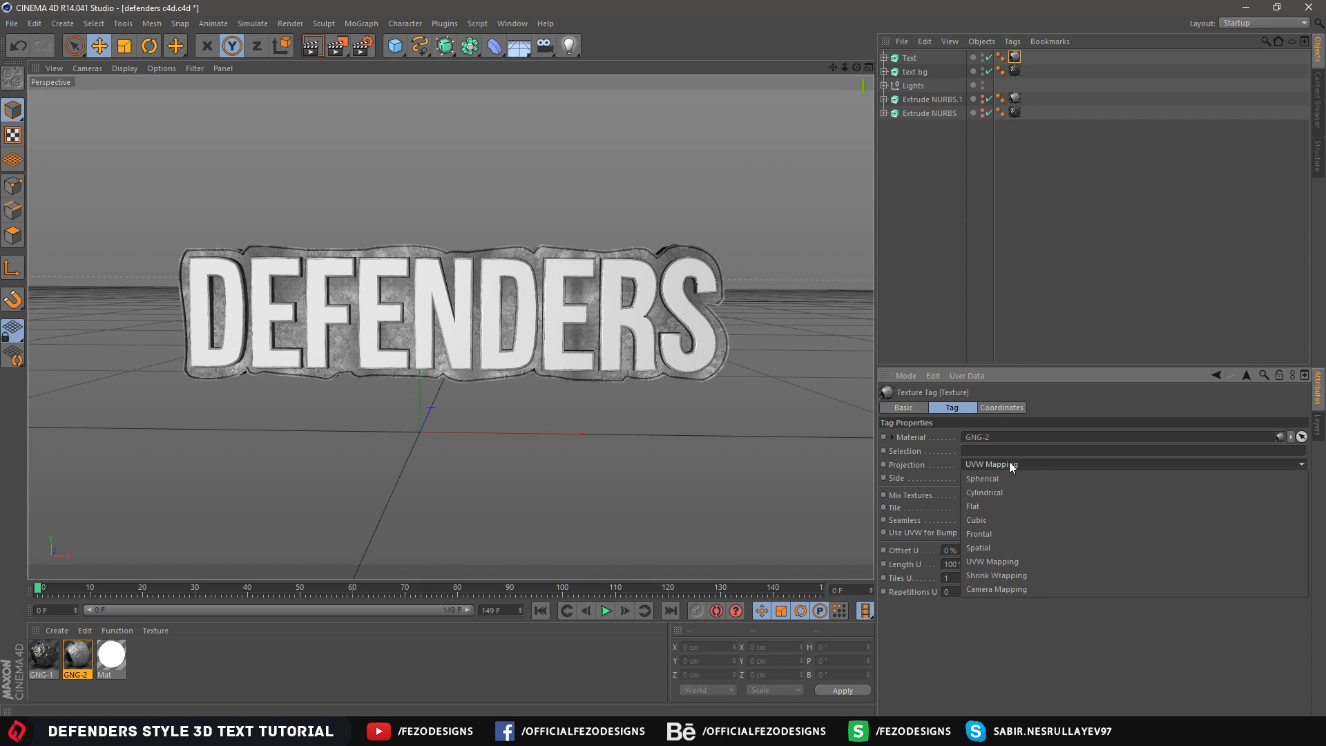
click(992, 518)
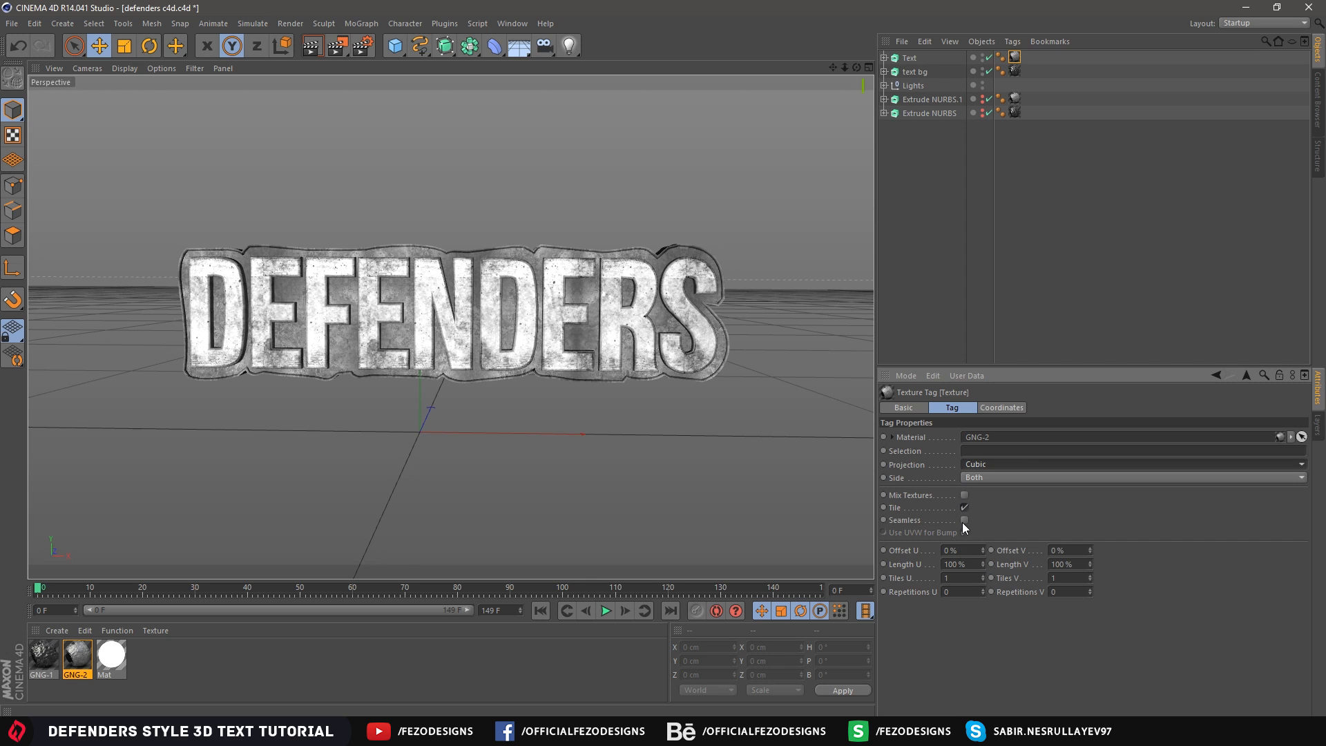
click(965, 269)
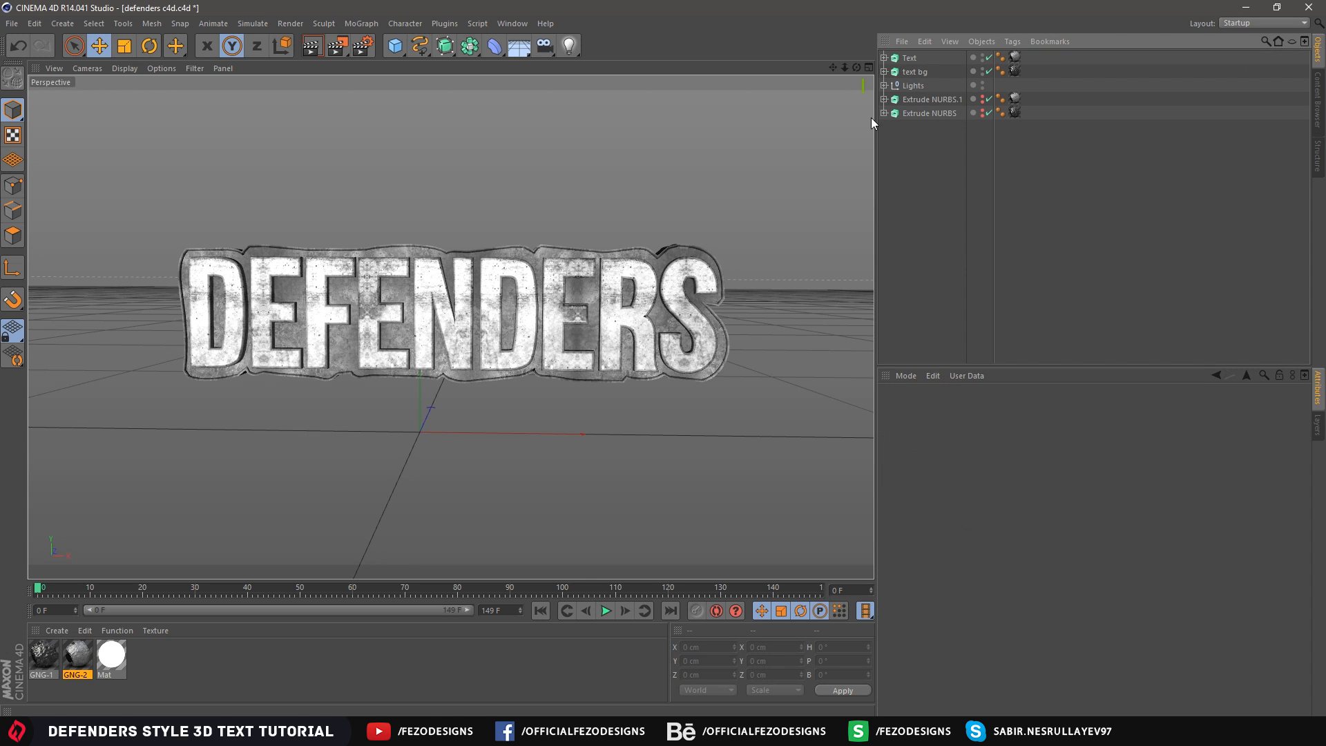
Try a -10° pitch rotation on the Text and text bg extrusions together, and undo it
drag(845, 68, 872, 64)
click(914, 72)
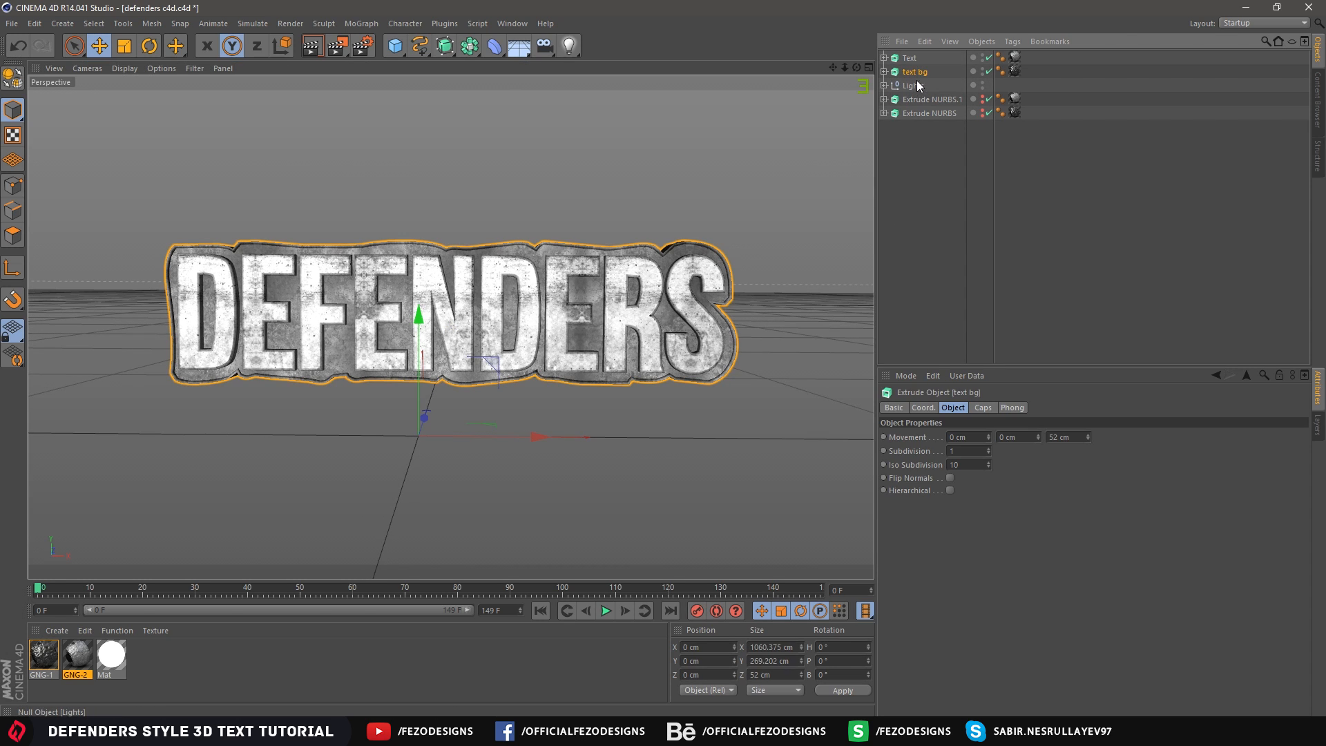
ctrl+click(909, 59)
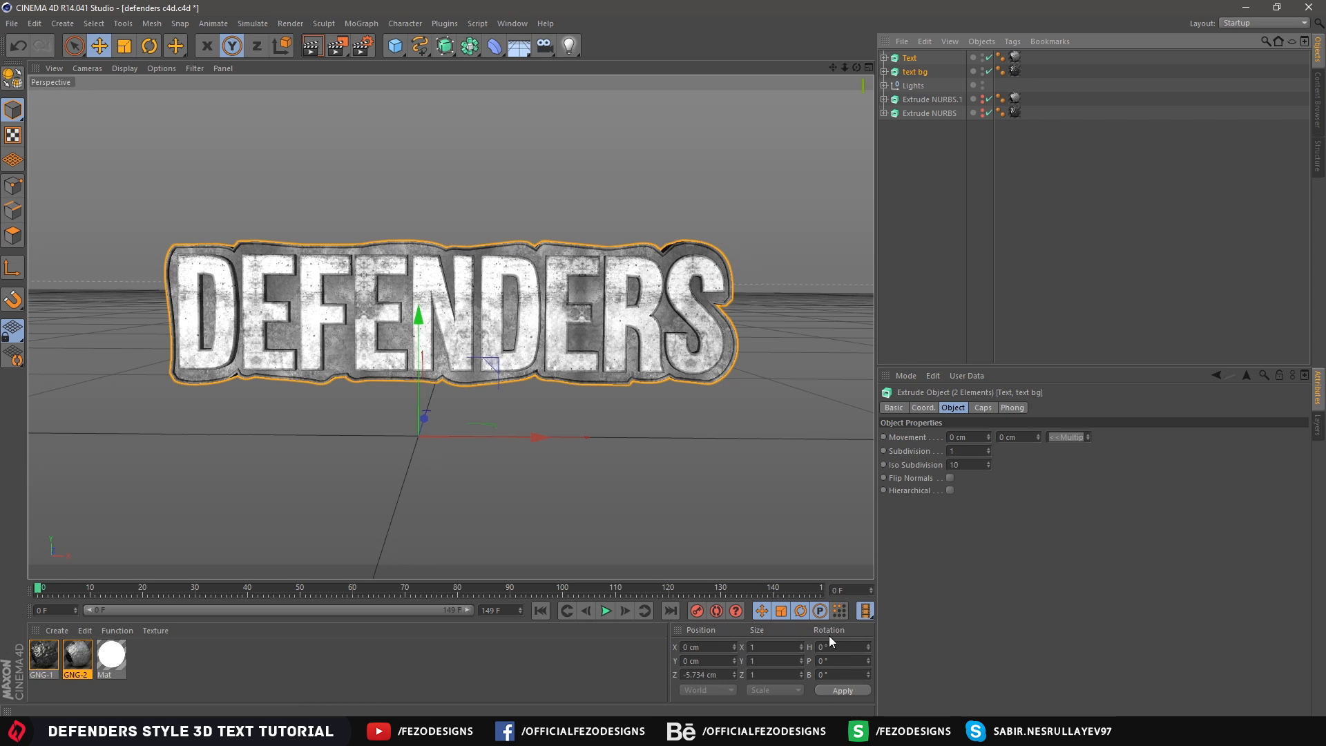
click(832, 660)
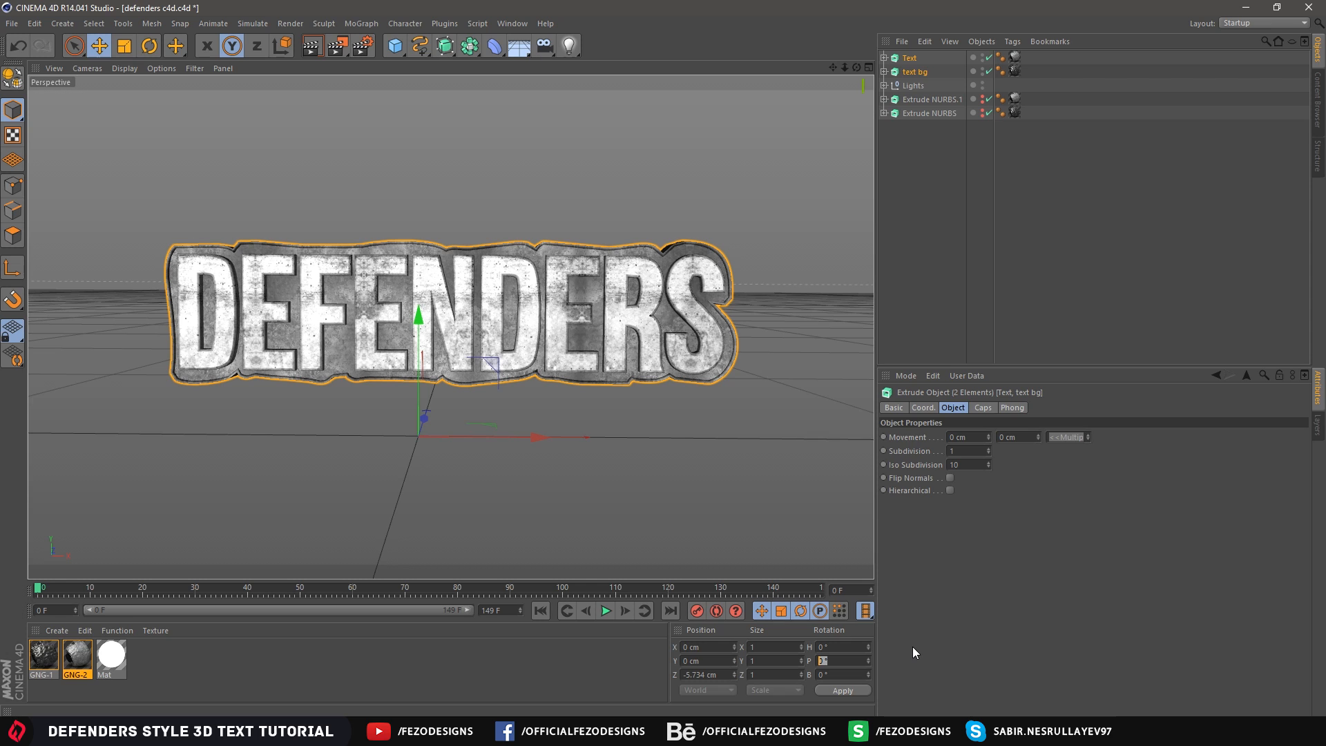
text(-10)
key(Return)
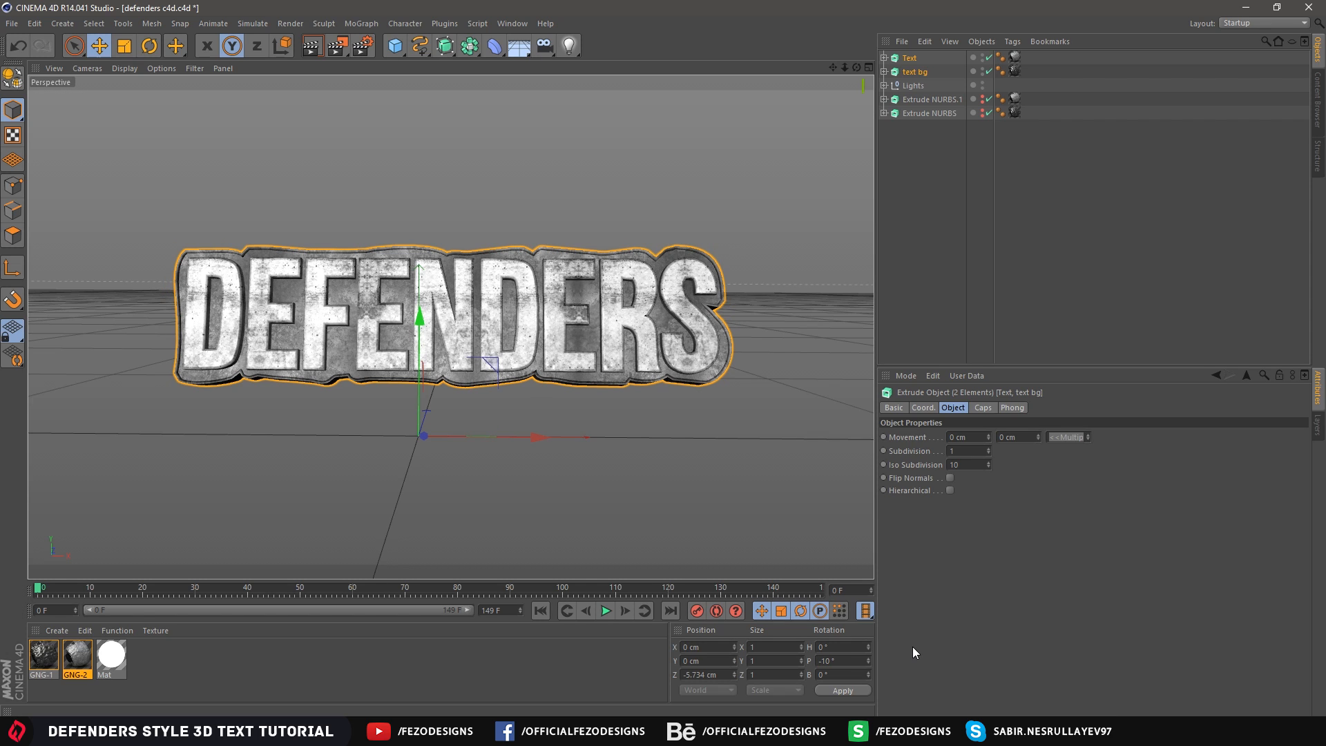
key(ctrl+z)
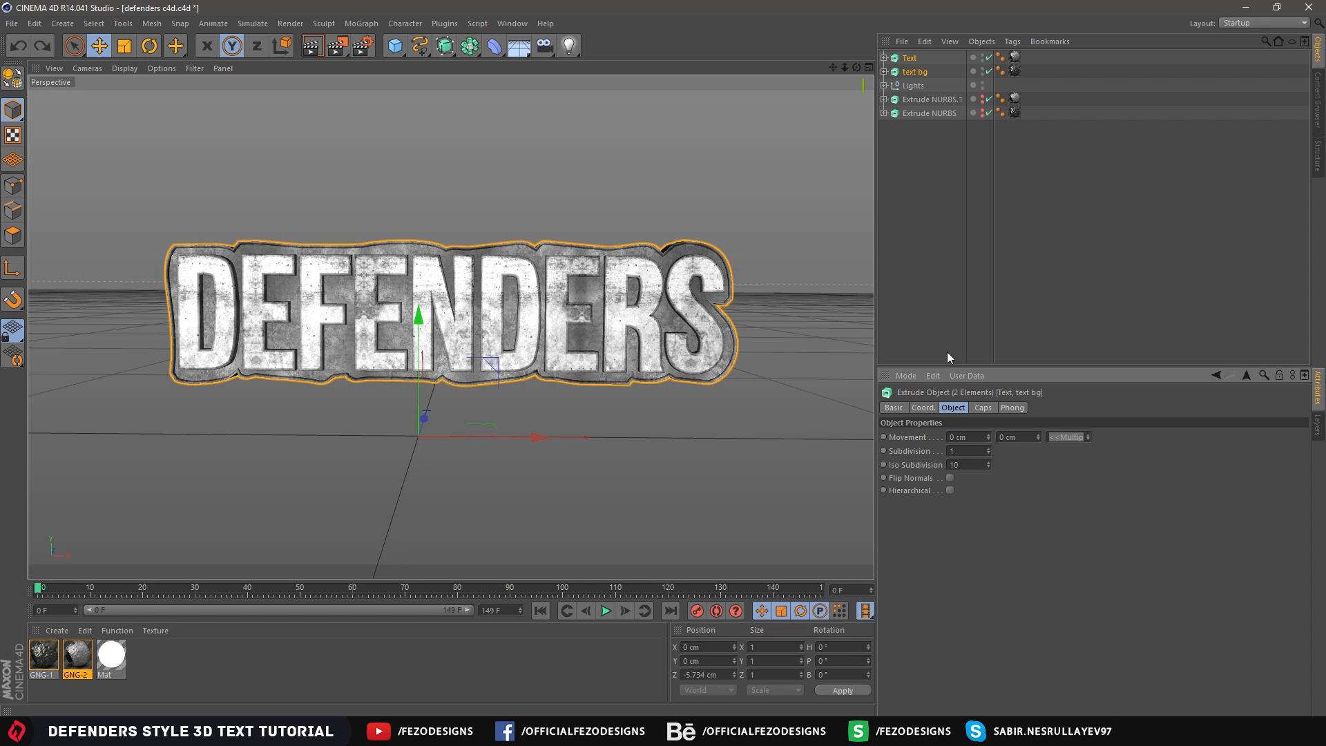
Move the shared axis of the Text and text bg extrusions to the lettering's centre, about X 38 cm and Y 226 cm
click(959, 195)
click(917, 72)
ctrl+click(909, 58)
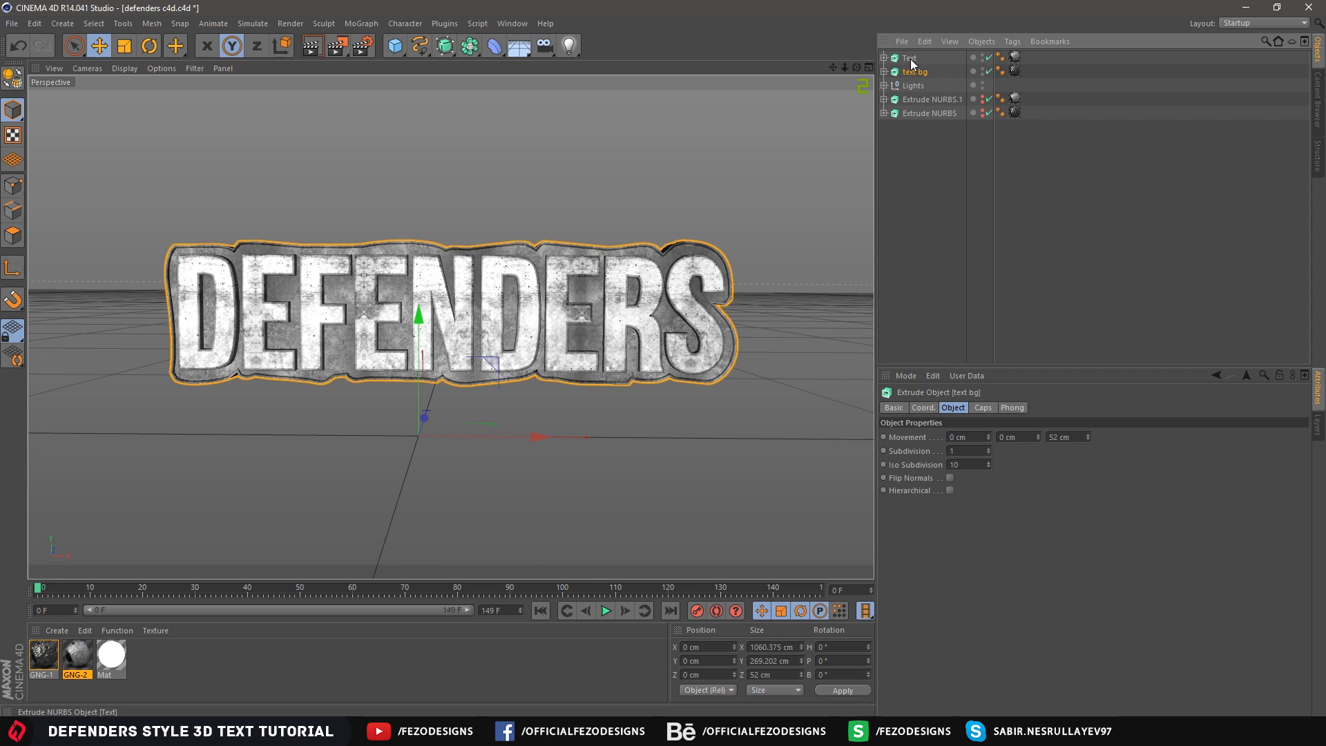
click(14, 269)
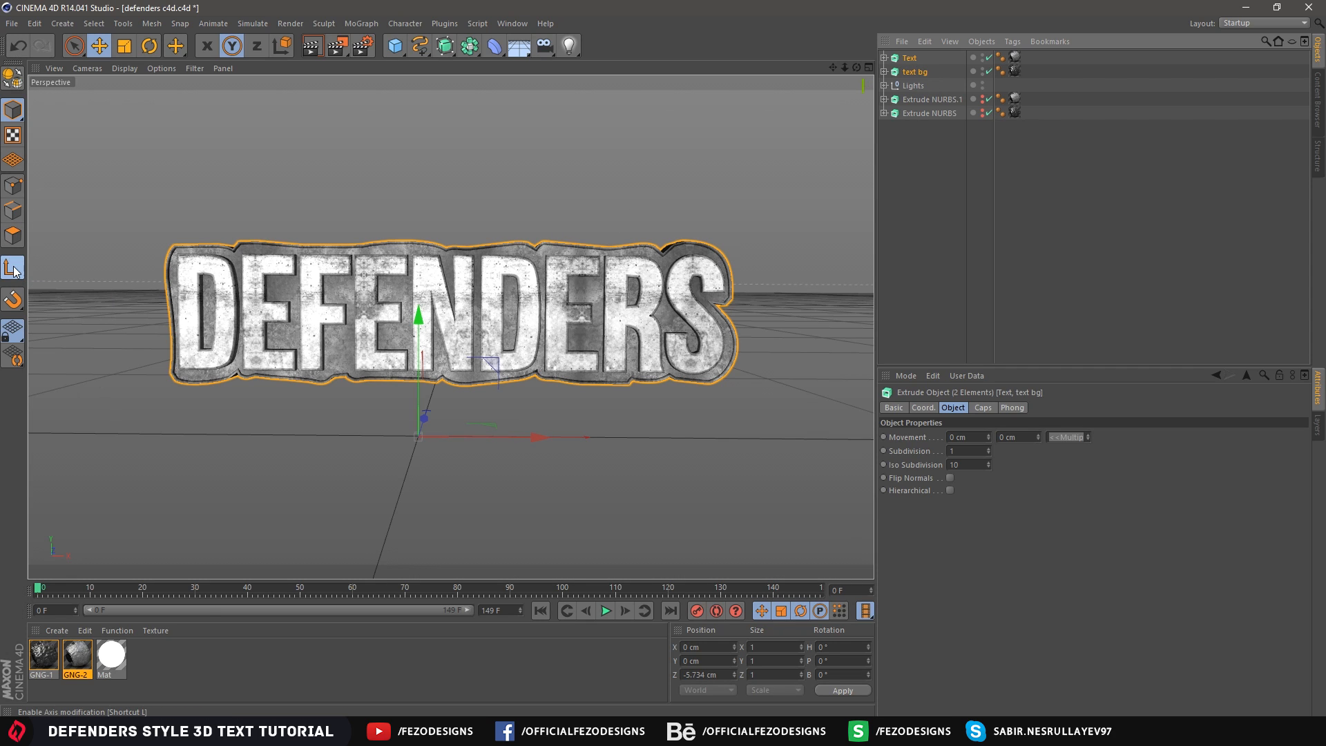
drag(419, 319, 443, 200)
drag(542, 316, 565, 316)
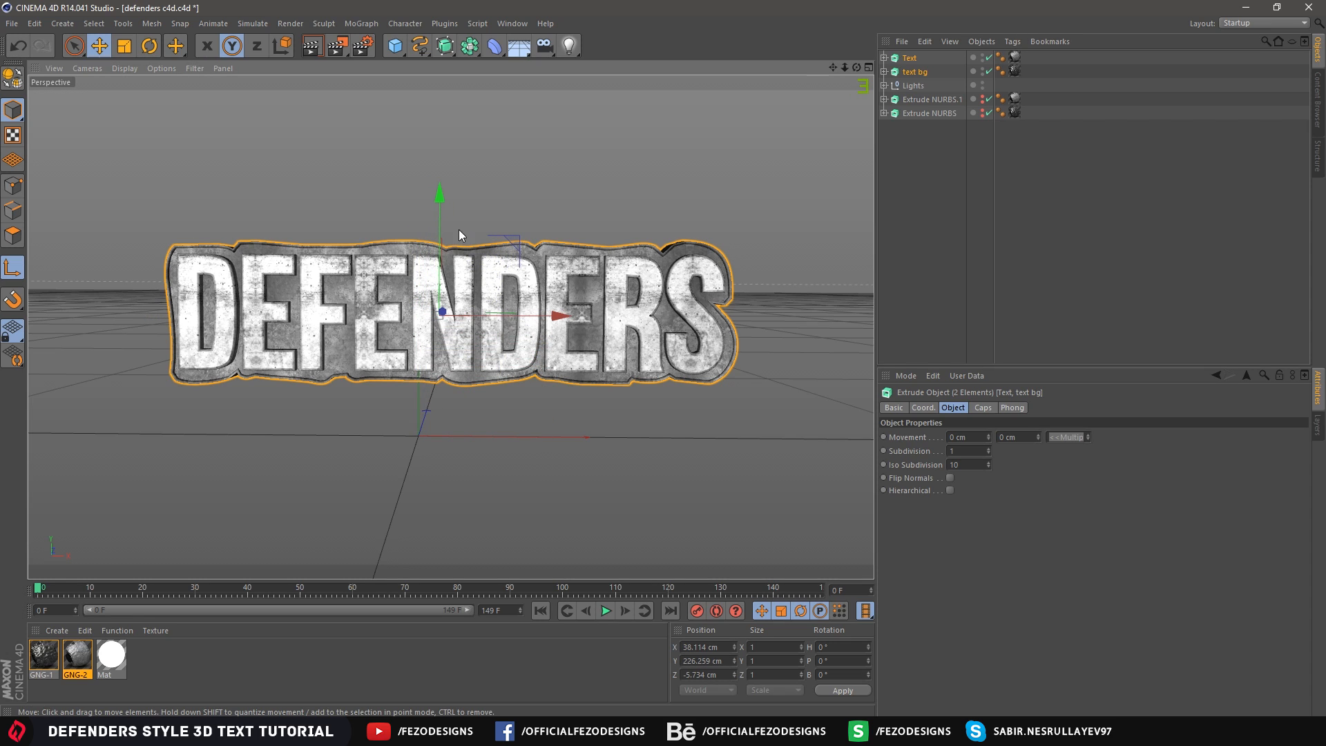
drag(562, 318, 562, 319)
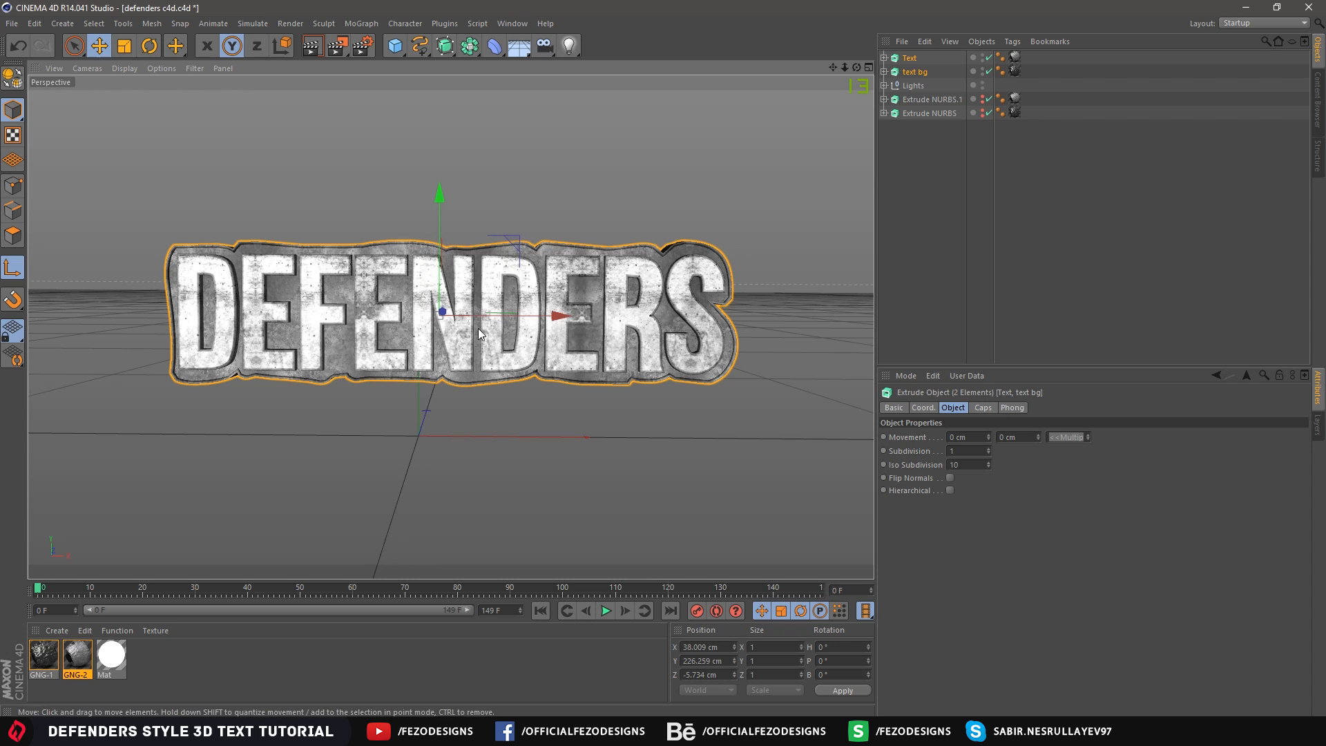
click(13, 267)
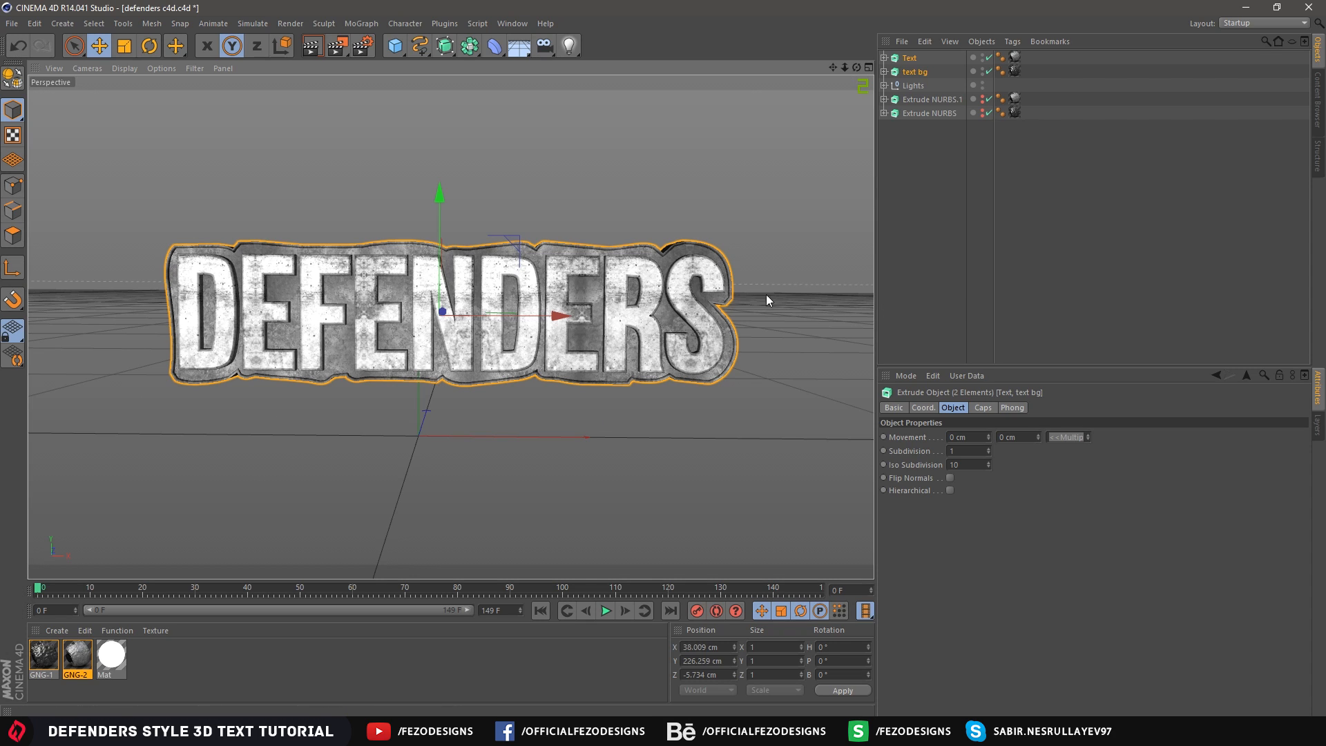
Set the pitch rotation of the Text and text bg extrusions to -10°
click(830, 663)
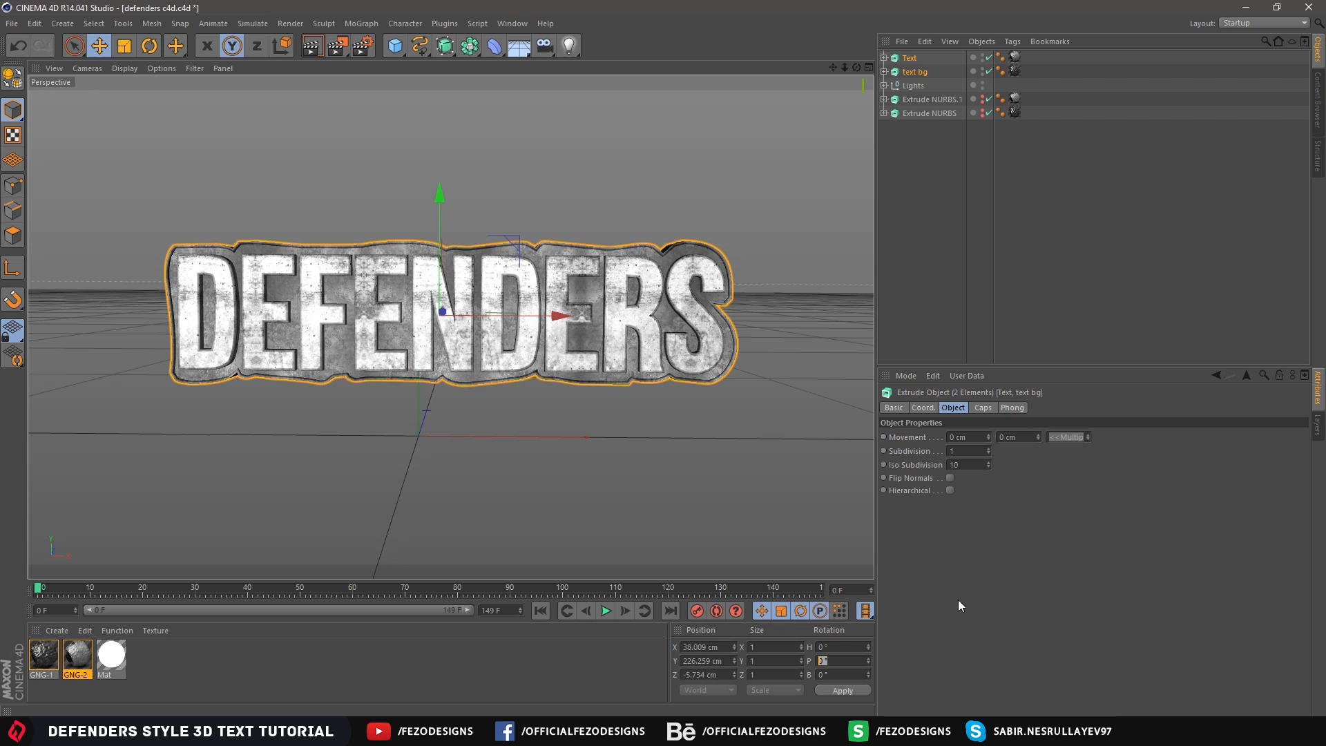
text(-10)
key(Return)
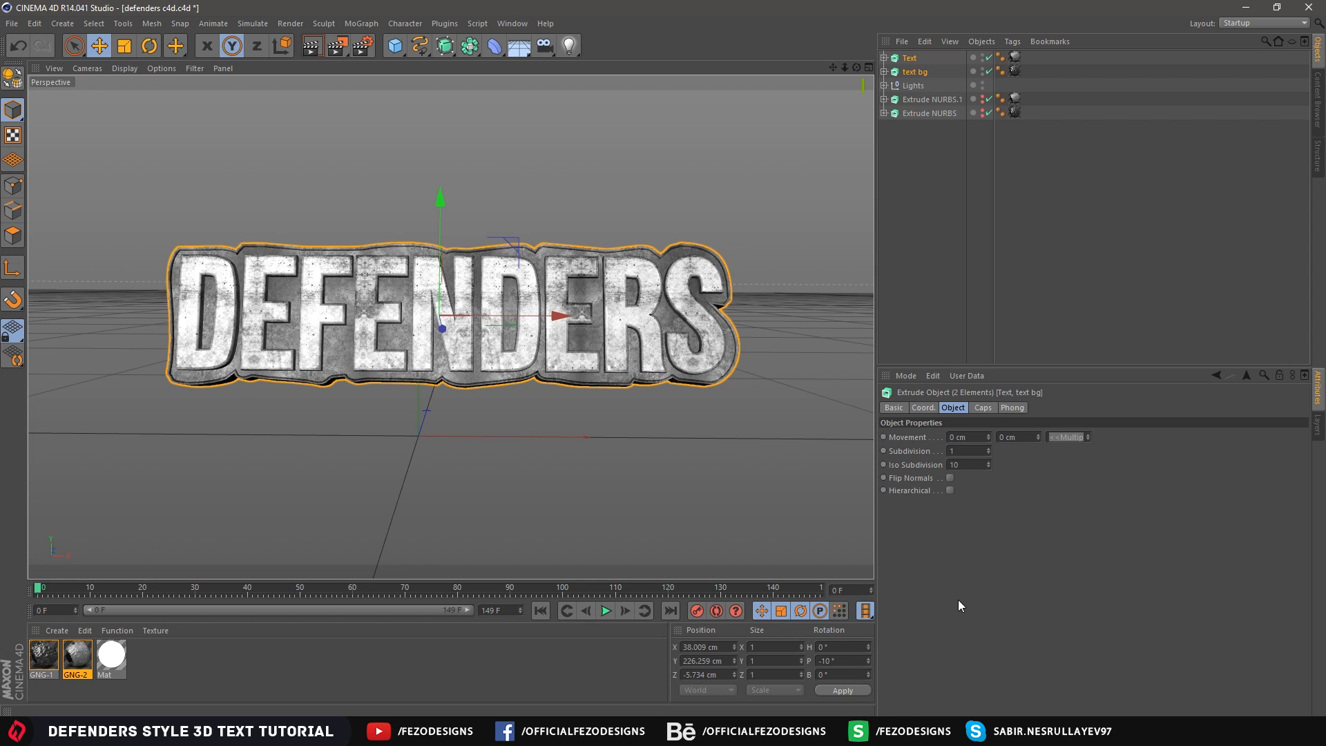
Check the pitch rotation of the hidden reference objects Extrude NURBS and Extrude NURBS.1
click(943, 178)
click(925, 101)
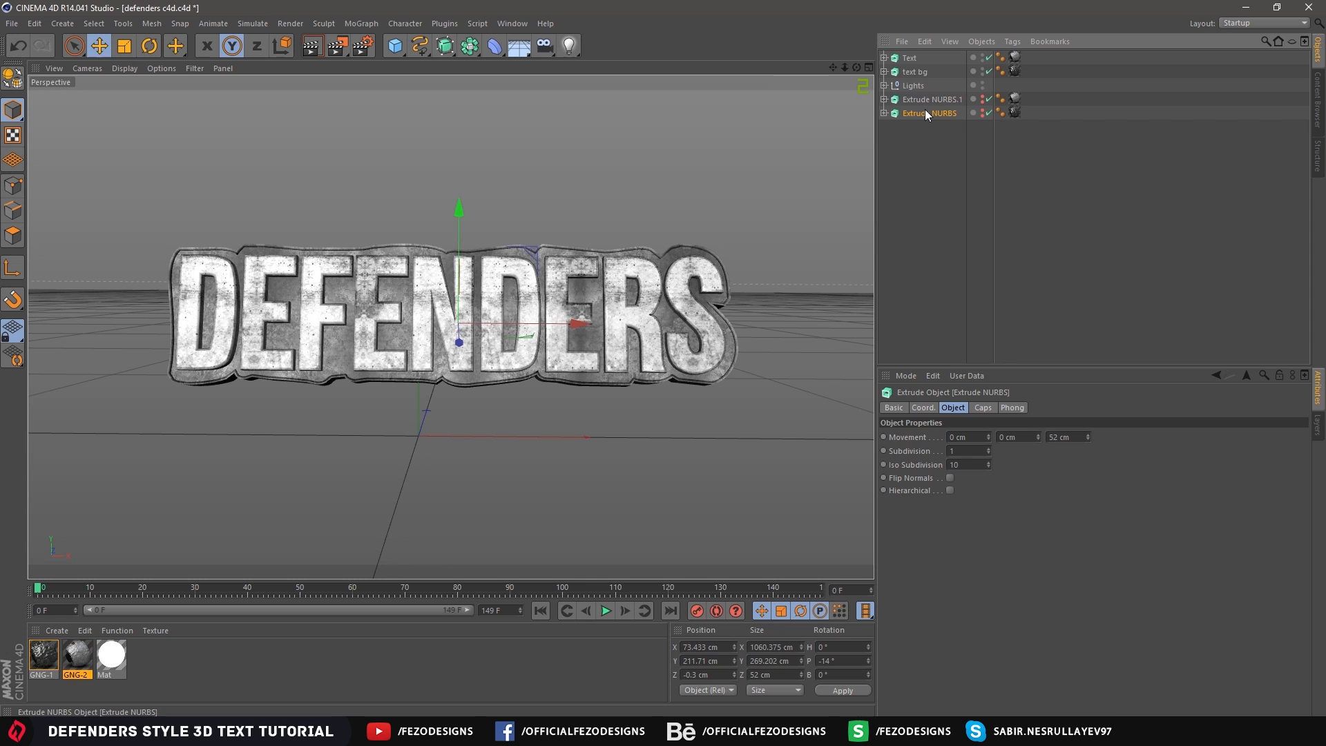
click(947, 185)
click(930, 99)
shift+click(929, 114)
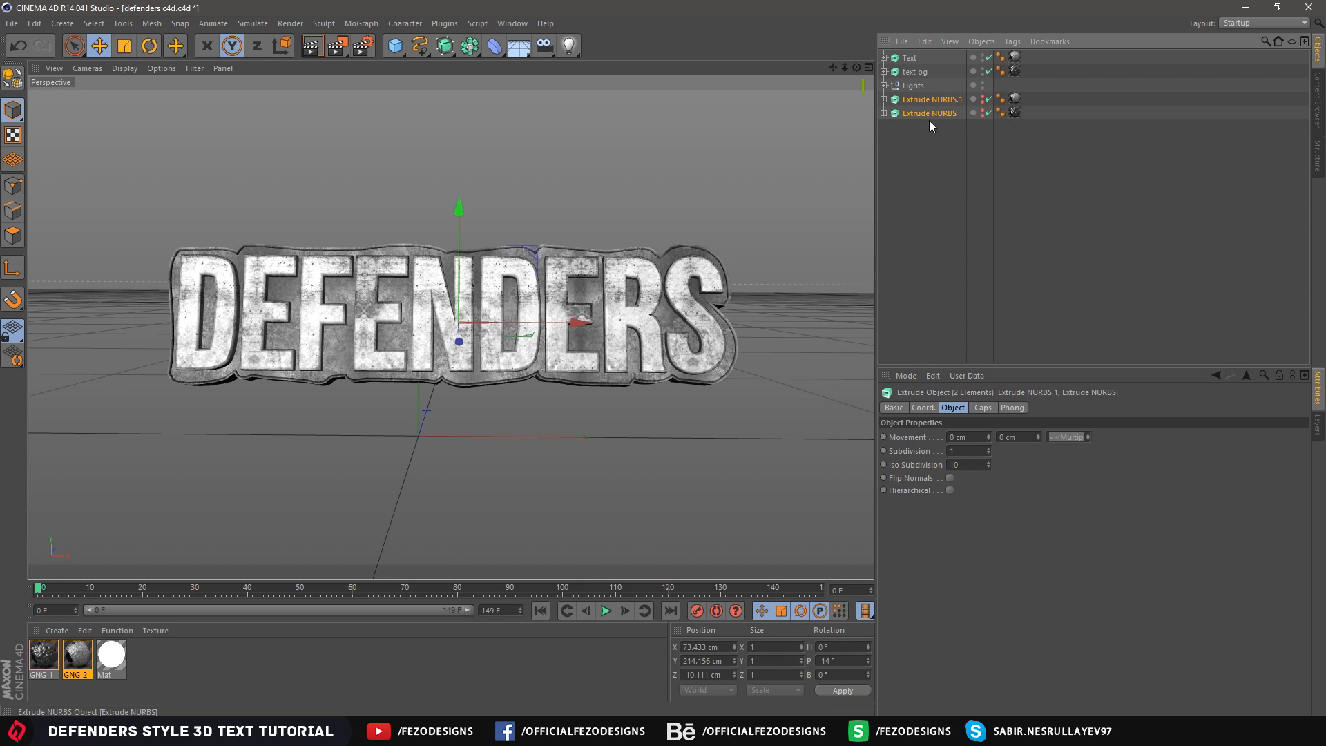
click(967, 197)
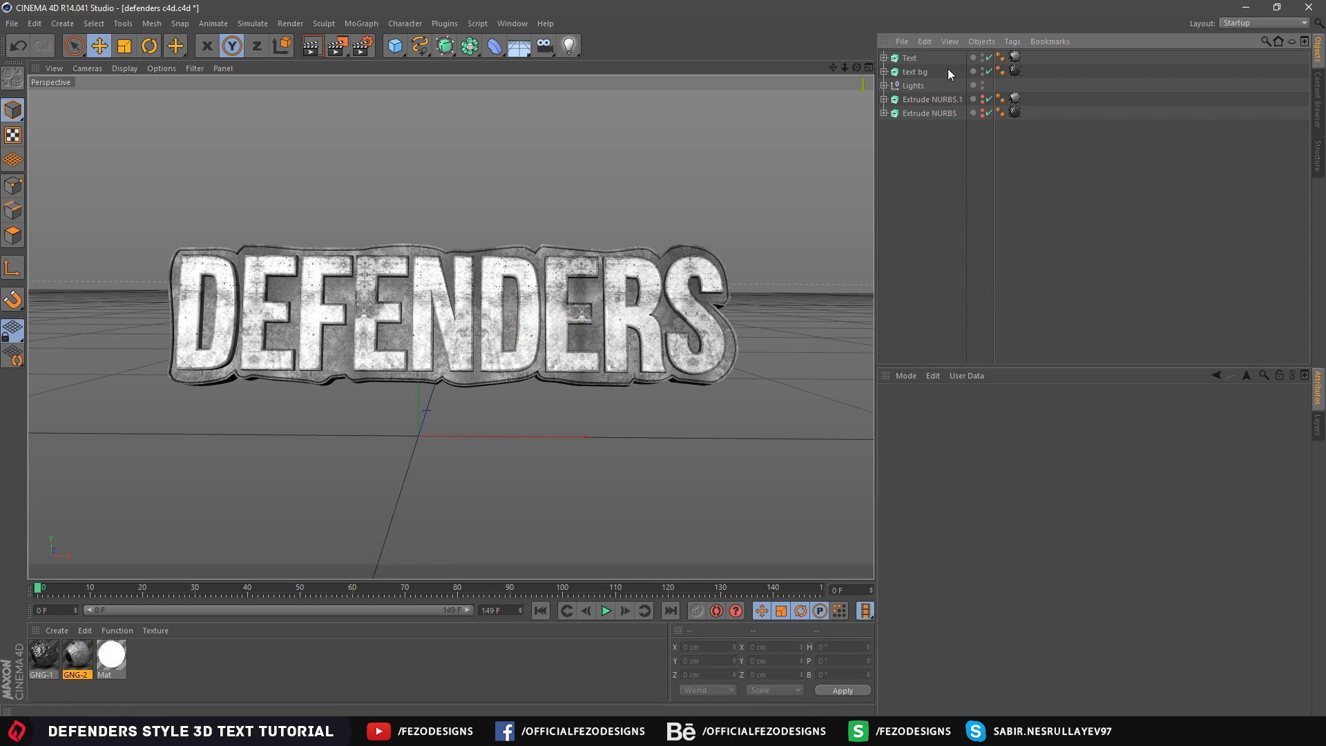
Set the pitch rotation of the Text and text bg extrusions to -14°
click(909, 58)
shift+click(914, 71)
click(828, 661)
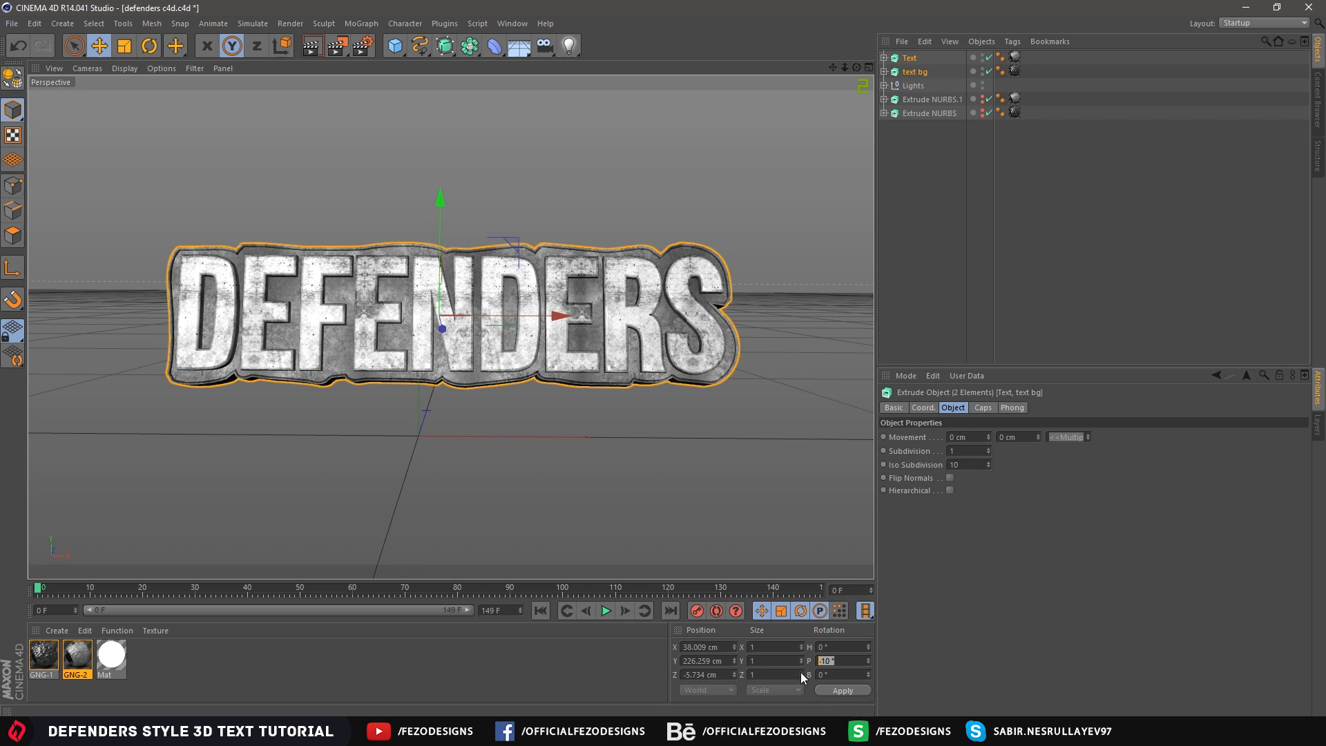
key(BackSpace)
key(Return)
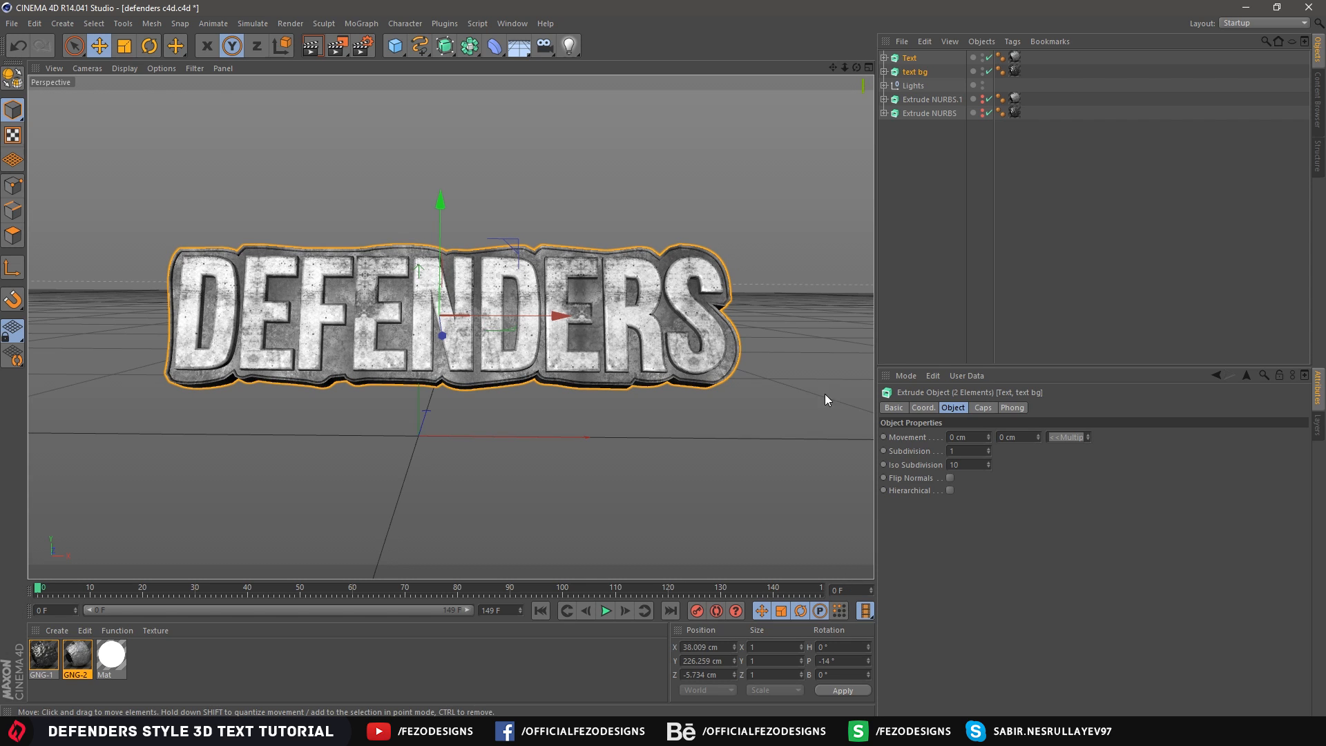
Try tilting both extrusions to about -23° with the Rotate tool, and reset their pitch to -14°
click(149, 45)
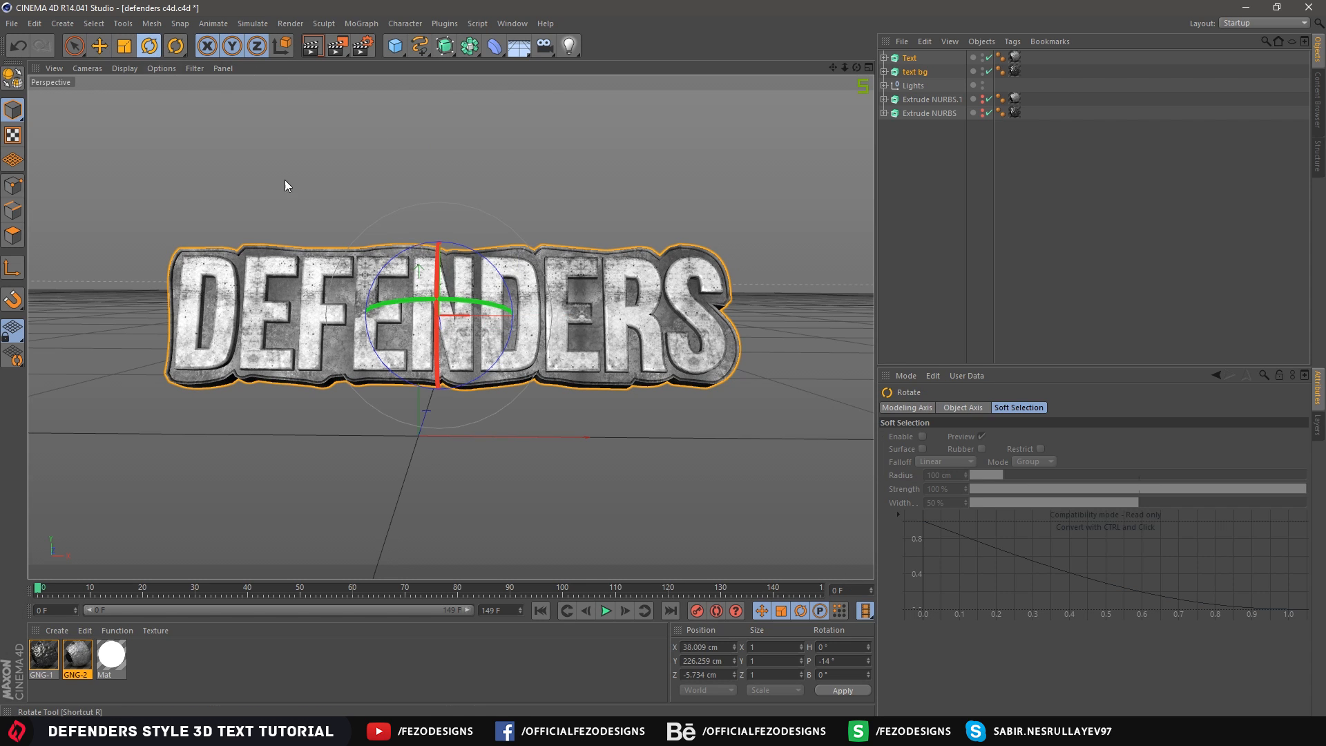
mouse_move(437, 279)
mouse_down()
mouse_move(428, 376)
mouse_move(457, 216)
mouse_move(445, 271)
mouse_up()
drag(854, 661, 798, 665)
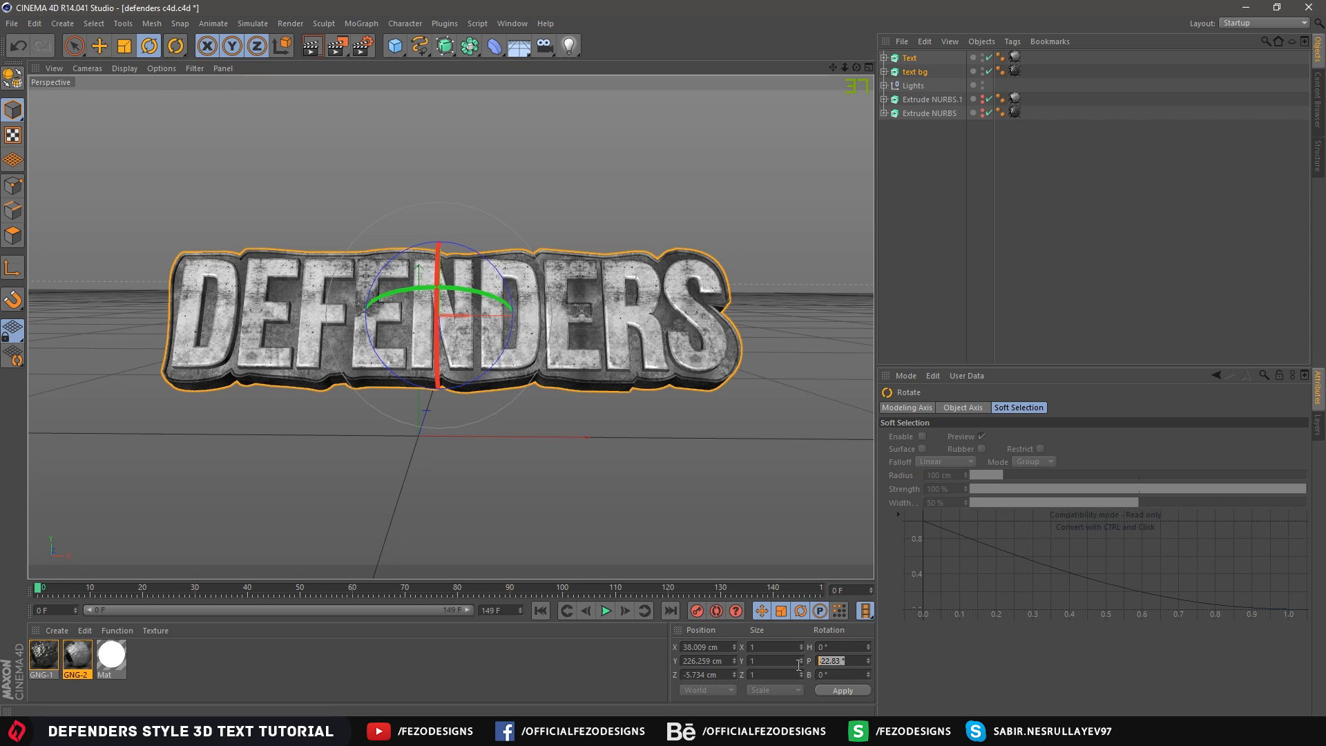
text(-14)
key(Return)
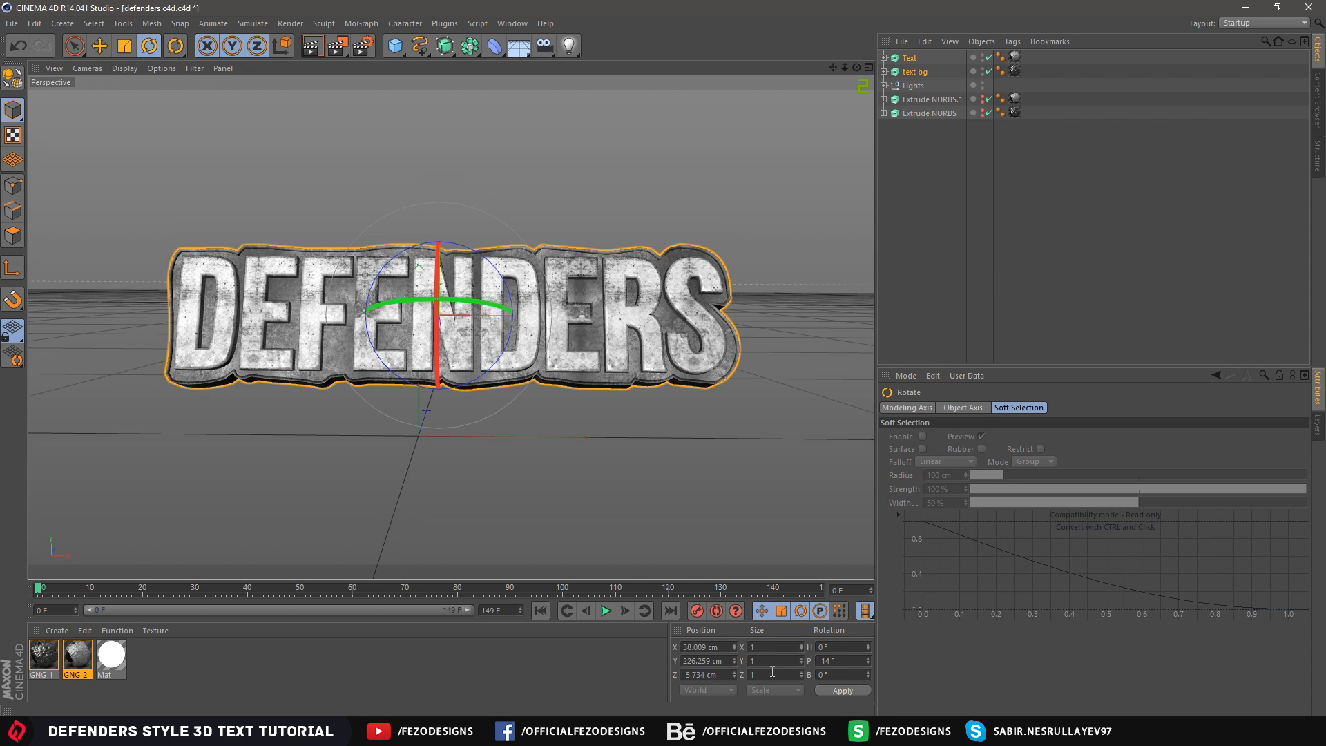
click(1023, 307)
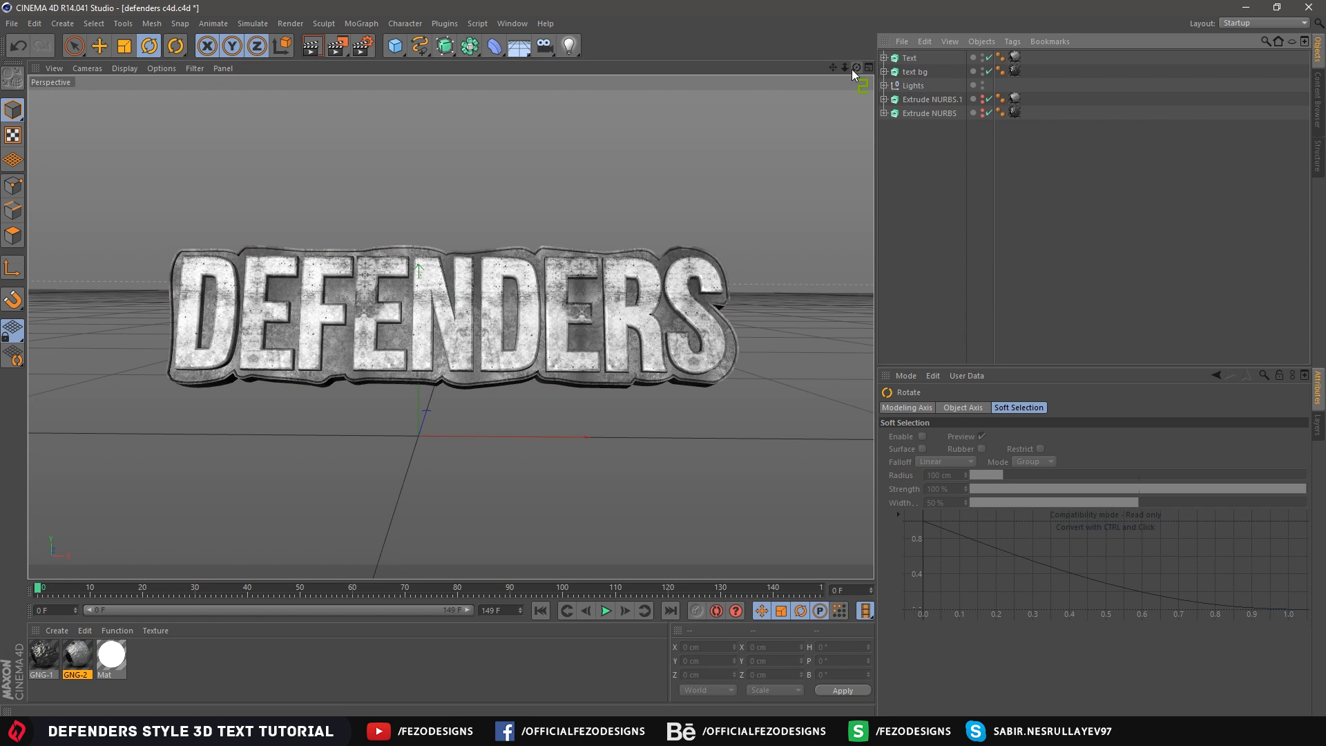
Review the render settings' save options and view the existing defenders render image in the output folder, leaving the settings unchanged
mouse_move(856, 67)
mouse_down()
mouse_move(835, 67)
mouse_move(869, 68)
mouse_up()
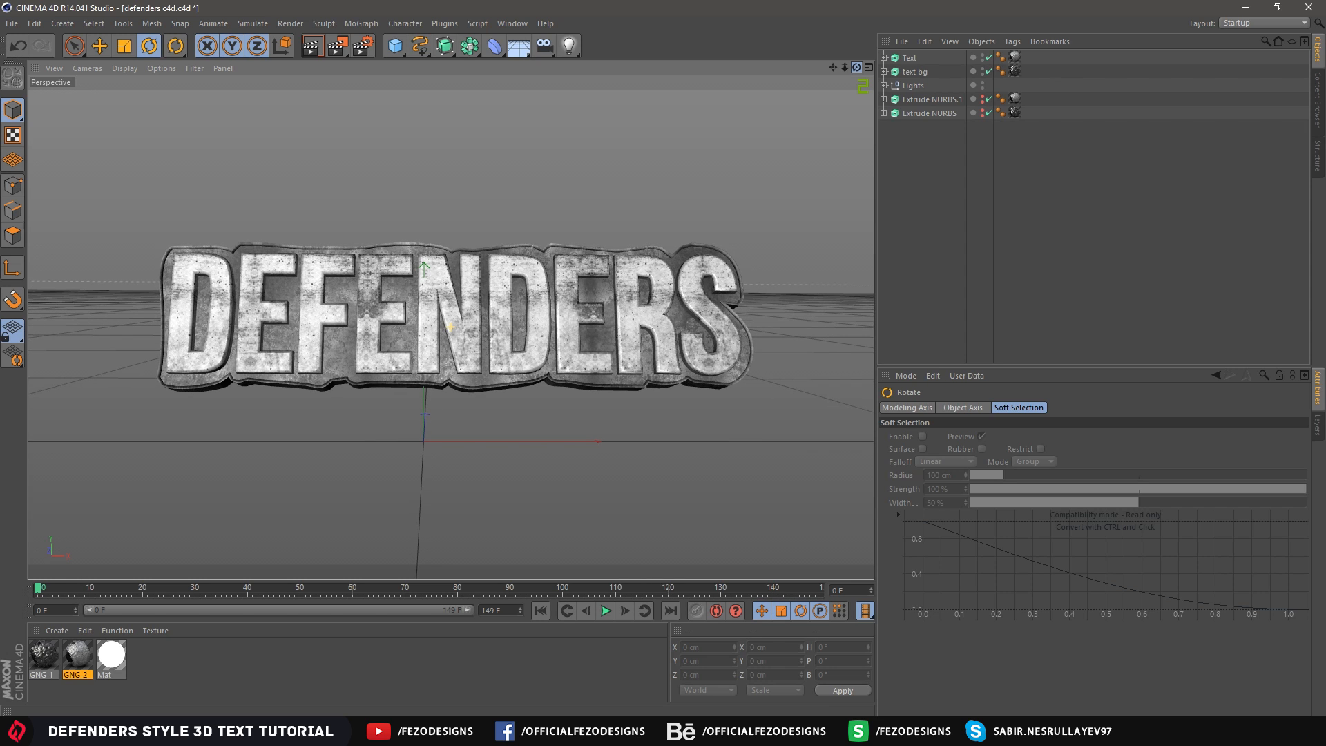
click(363, 48)
click(114, 71)
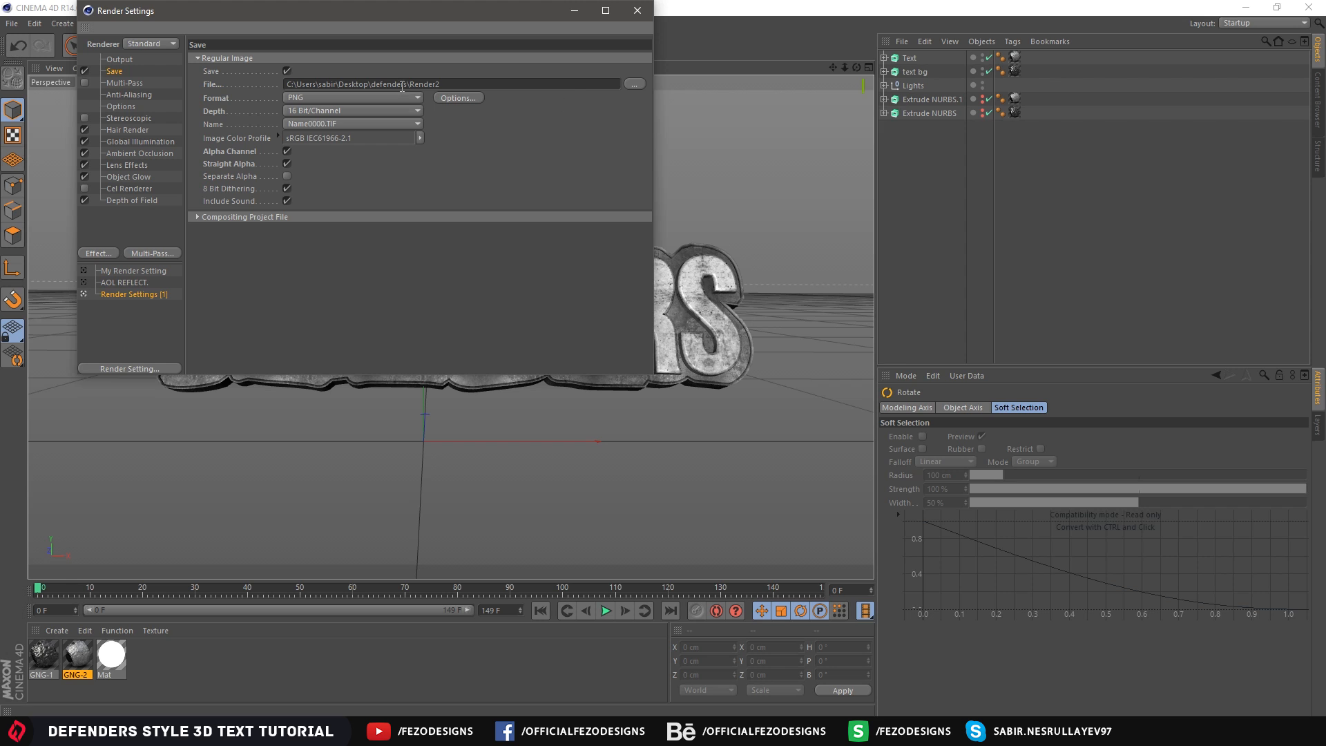
click(635, 85)
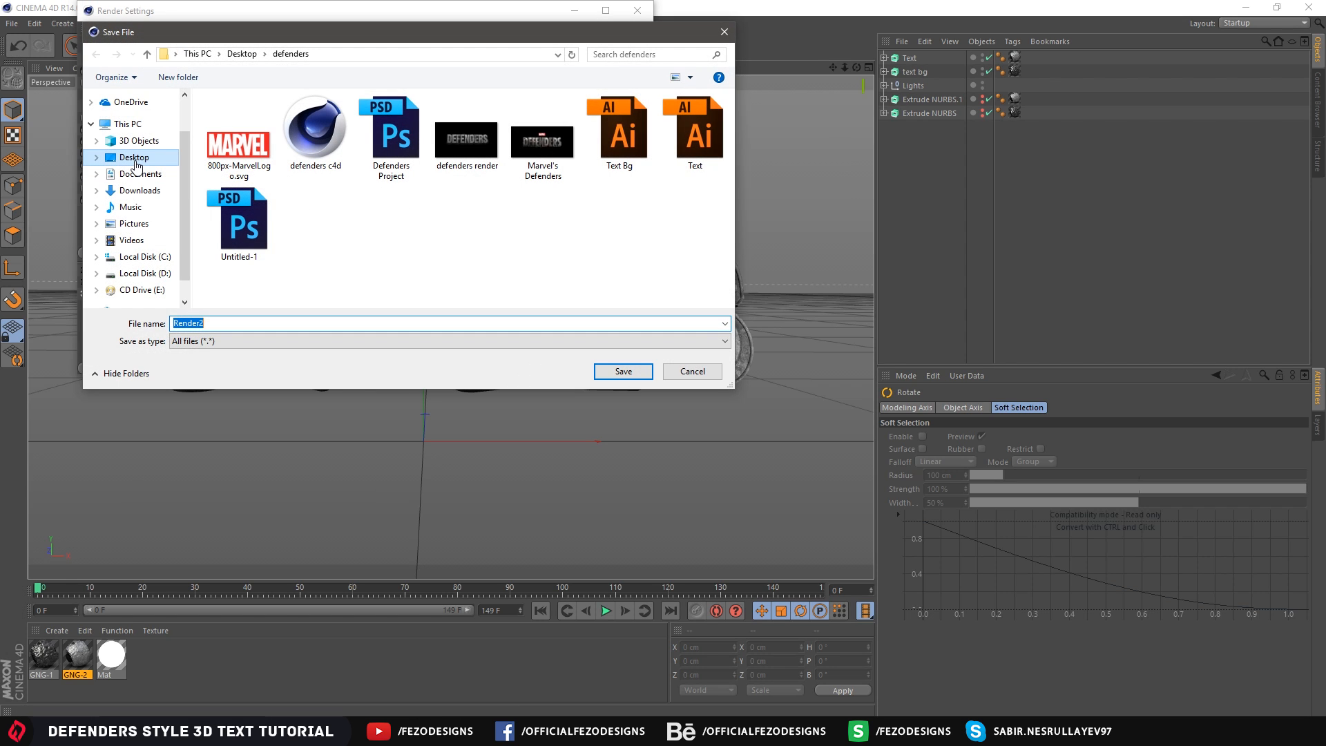
right_click(472, 144)
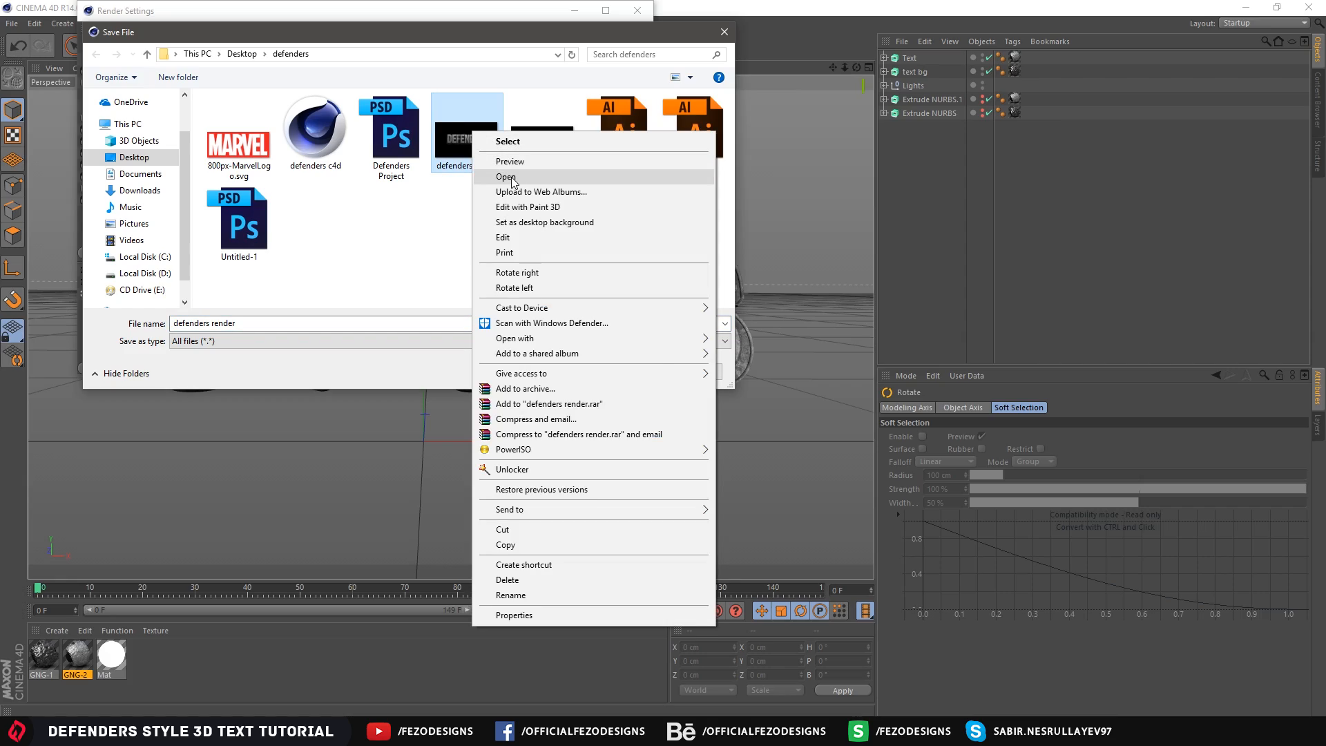
click(506, 177)
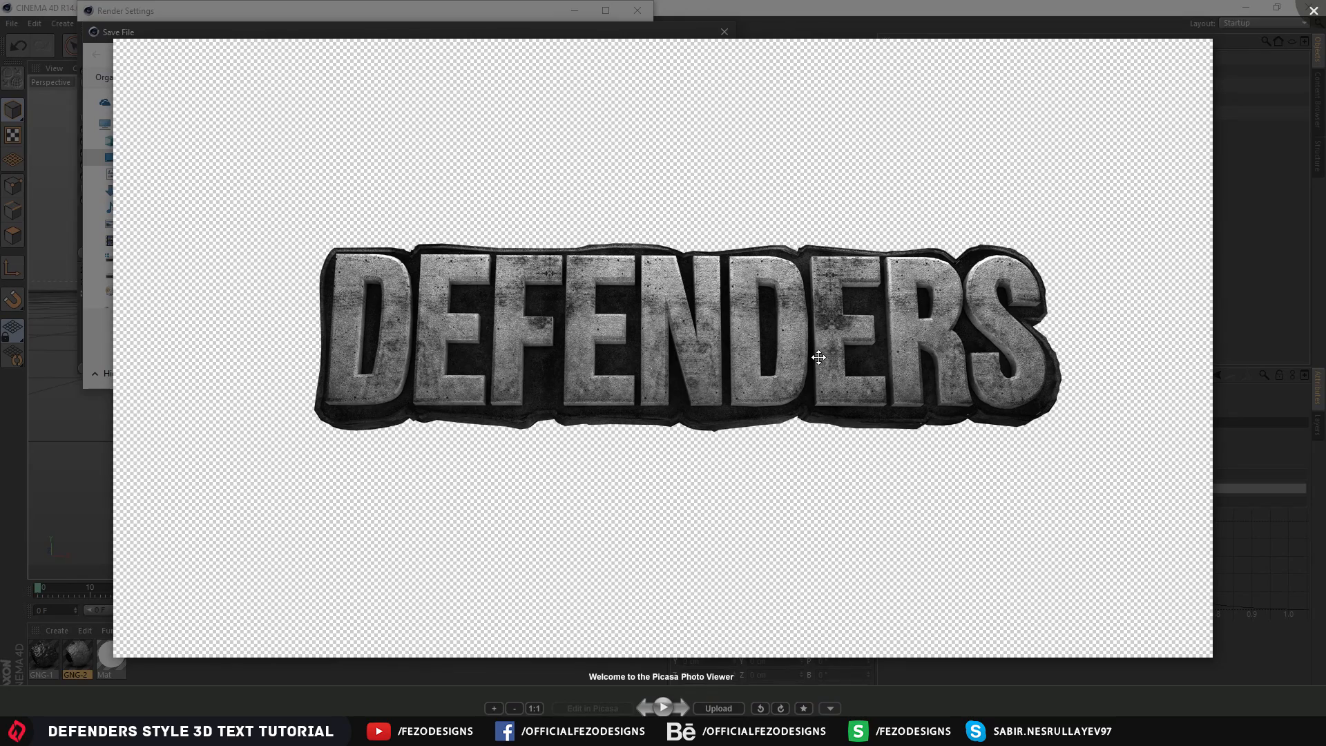
drag(796, 373, 732, 382)
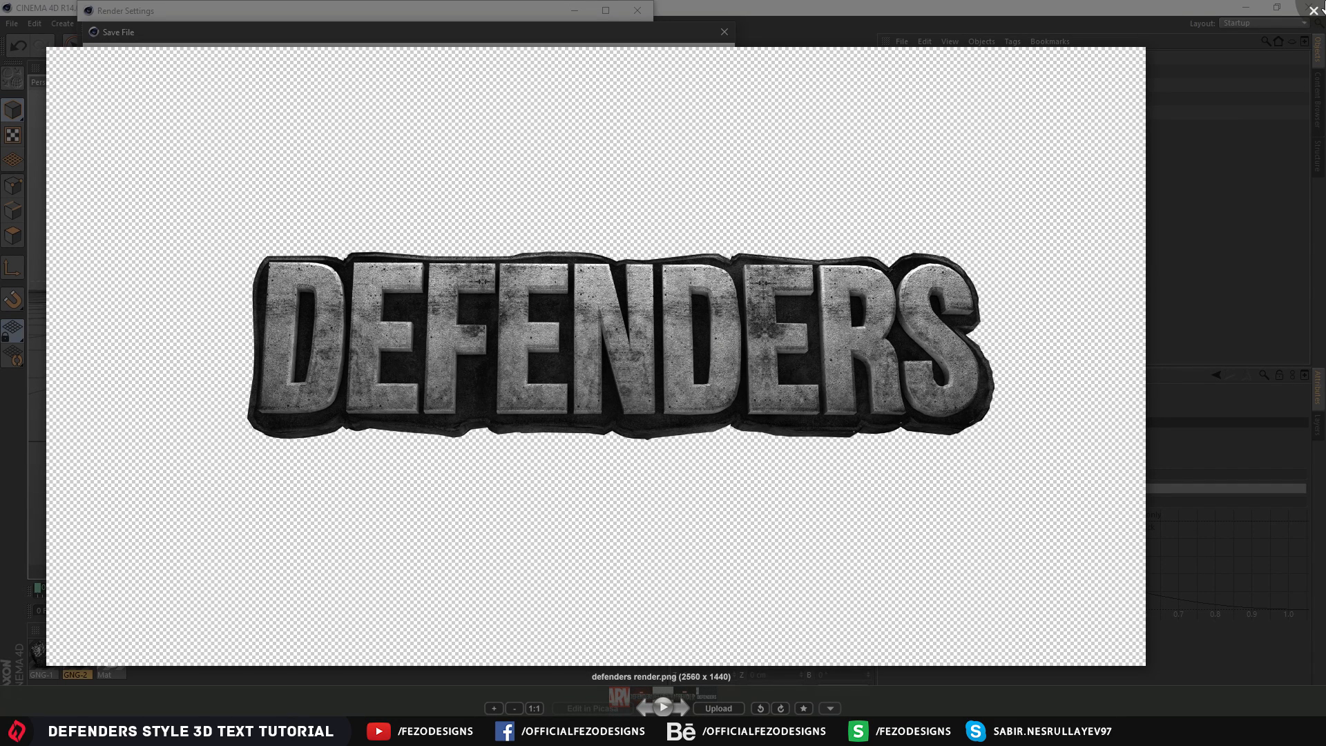
click(1312, 11)
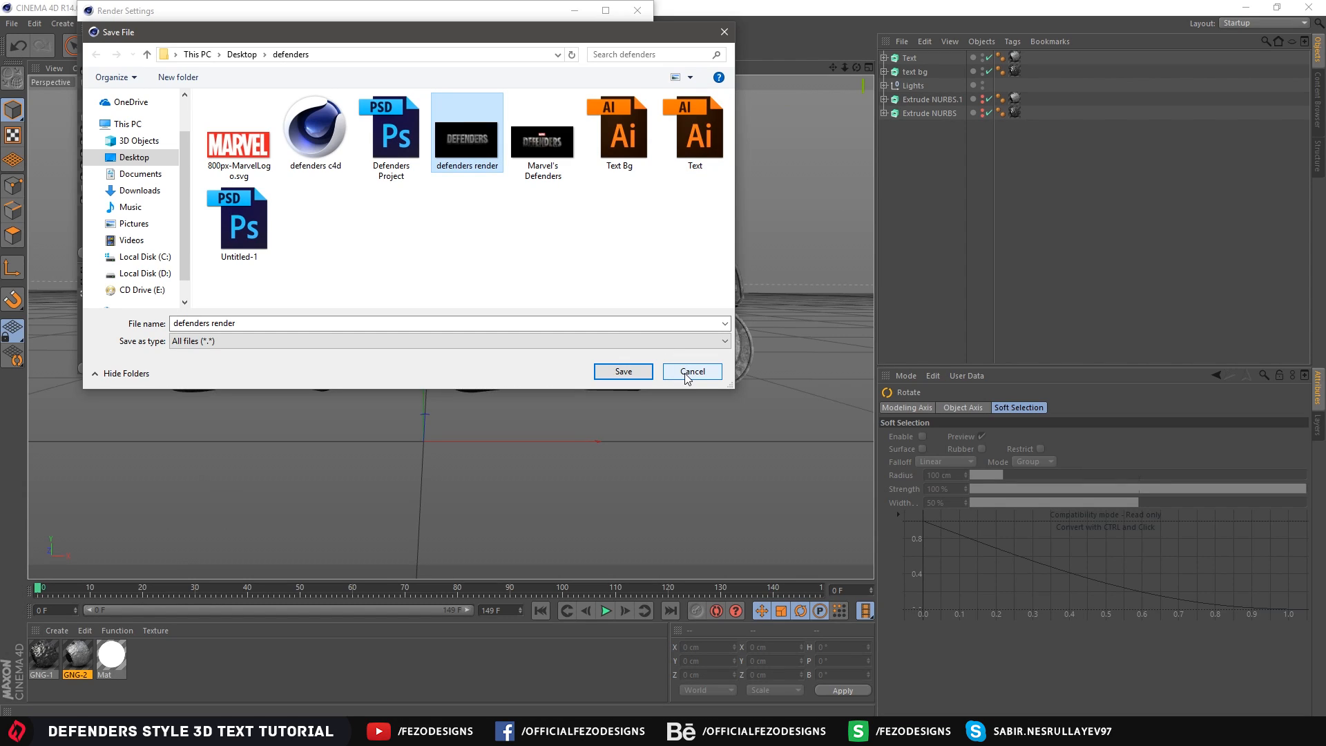
click(690, 373)
click(637, 11)
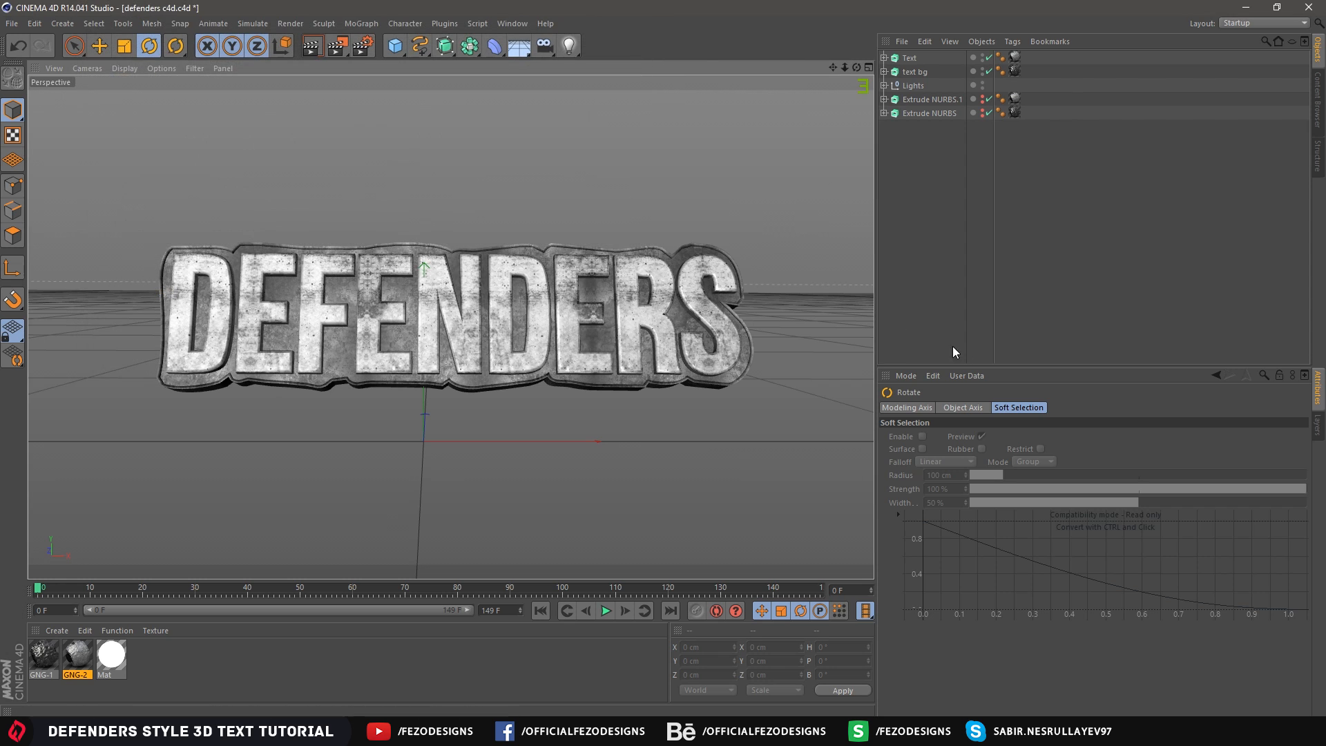
Render the perspective view to preview the tilted DEFENDERS text with its materials and lighting
click(312, 45)
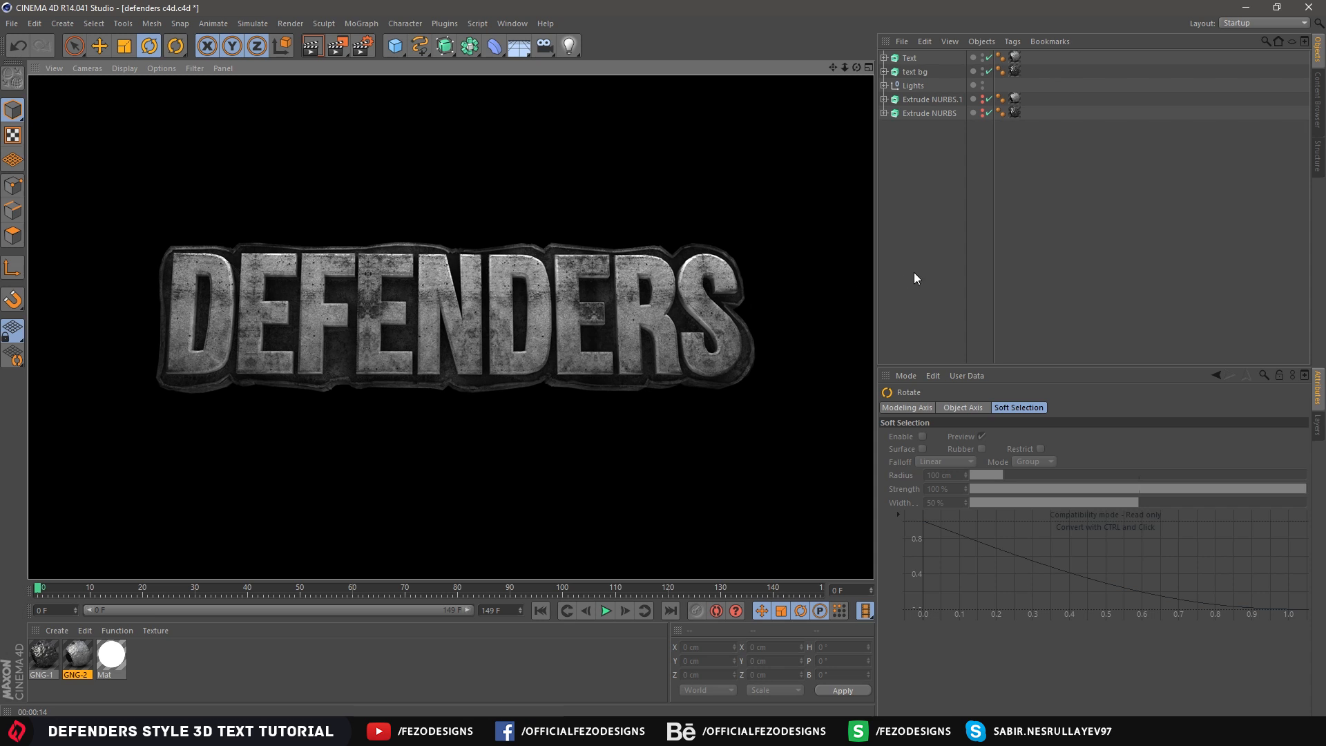
click(535, 495)
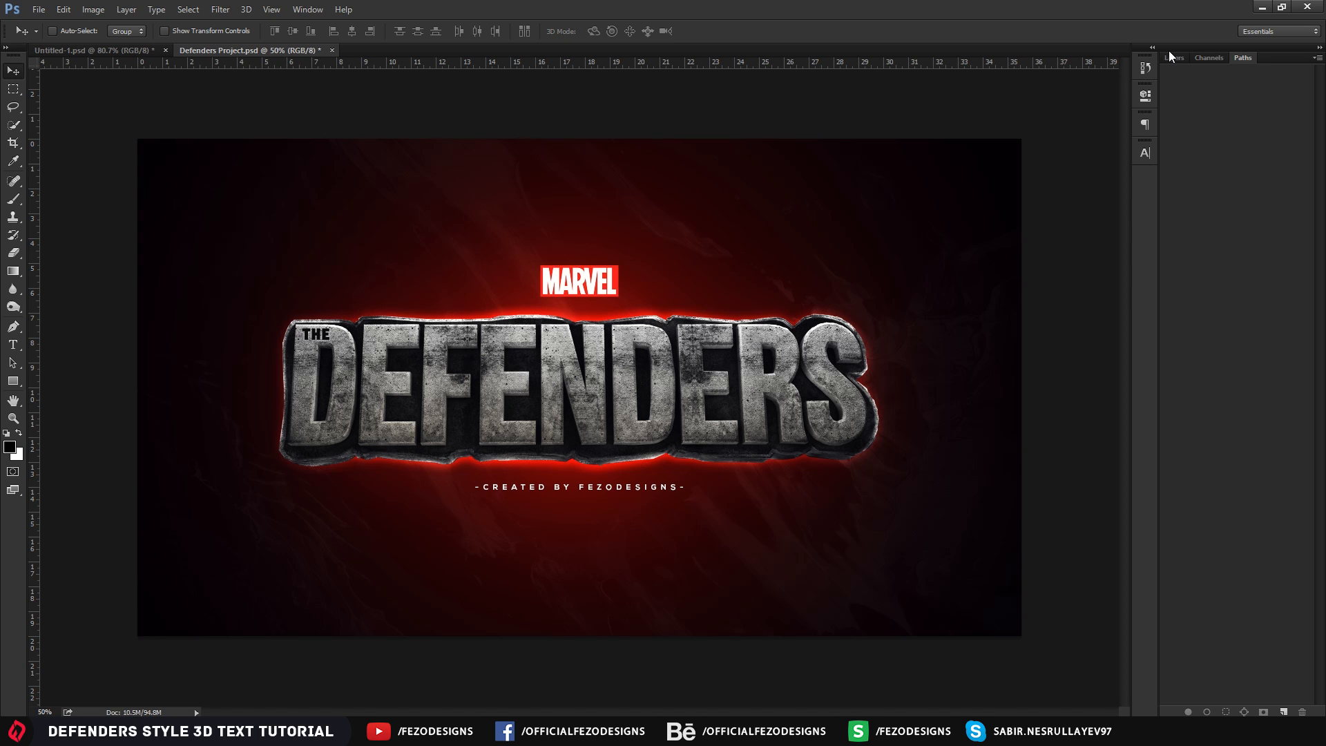
In Photoshop's Defenders Project.psd, examine the Curves 1, Brightness/Contrast and Gradient Map 2 adjustment layers and the available adjustment layer types
click(1172, 57)
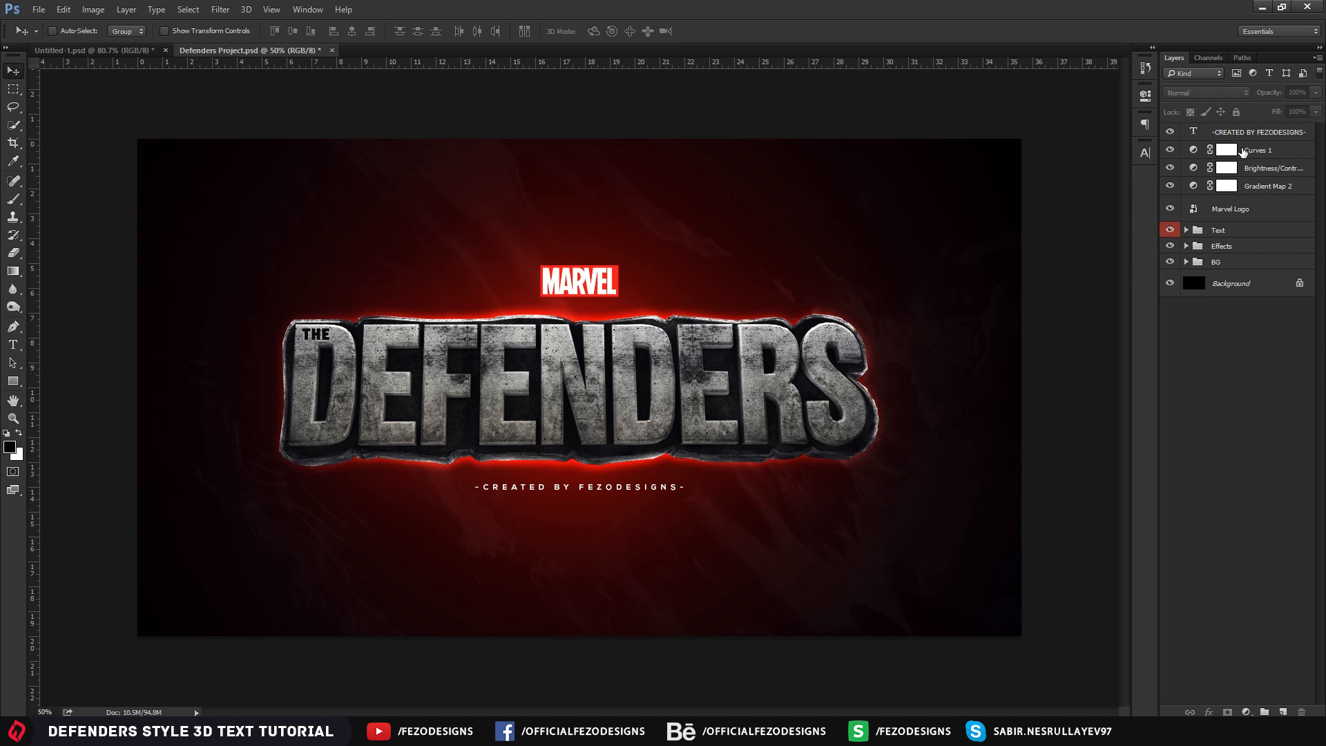
mouse_move(1168, 150)
mouse_down()
mouse_move(1167, 192)
mouse_move(1171, 147)
mouse_up()
click(1272, 150)
click(1273, 168)
click(1266, 187)
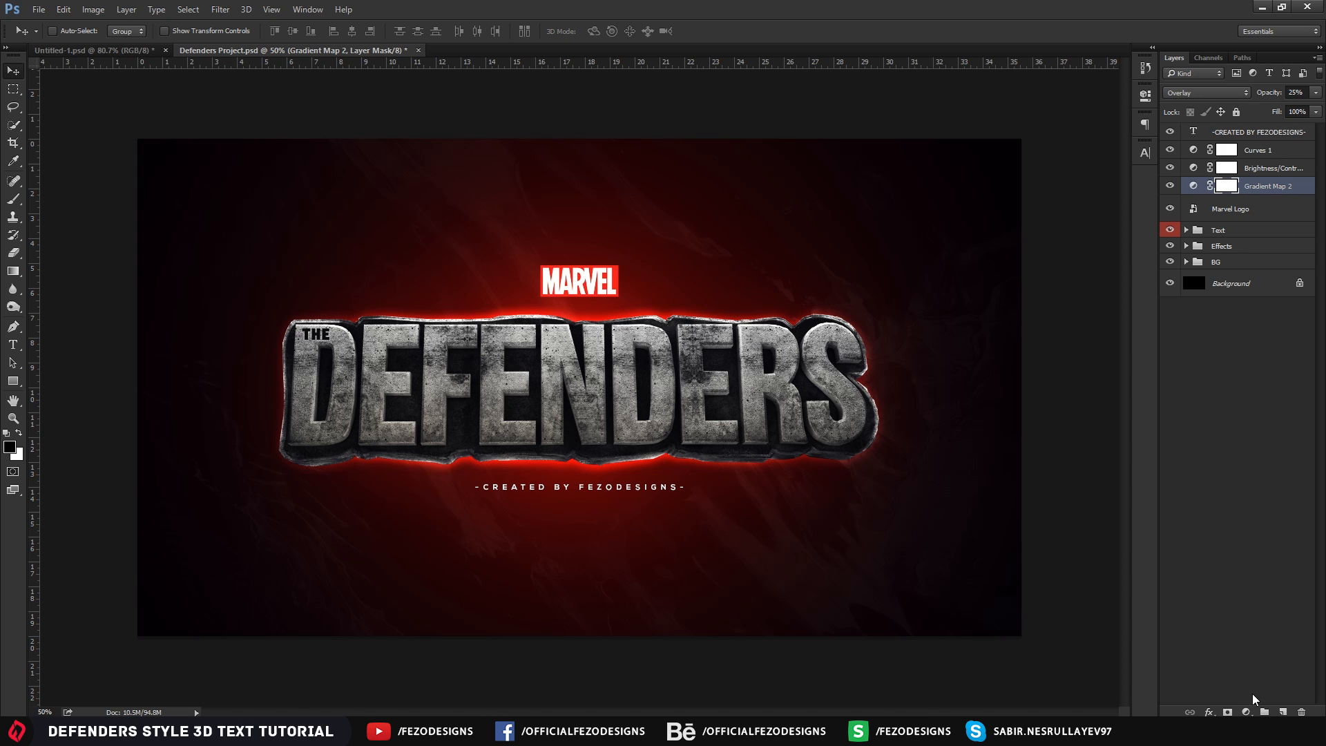
click(1246, 712)
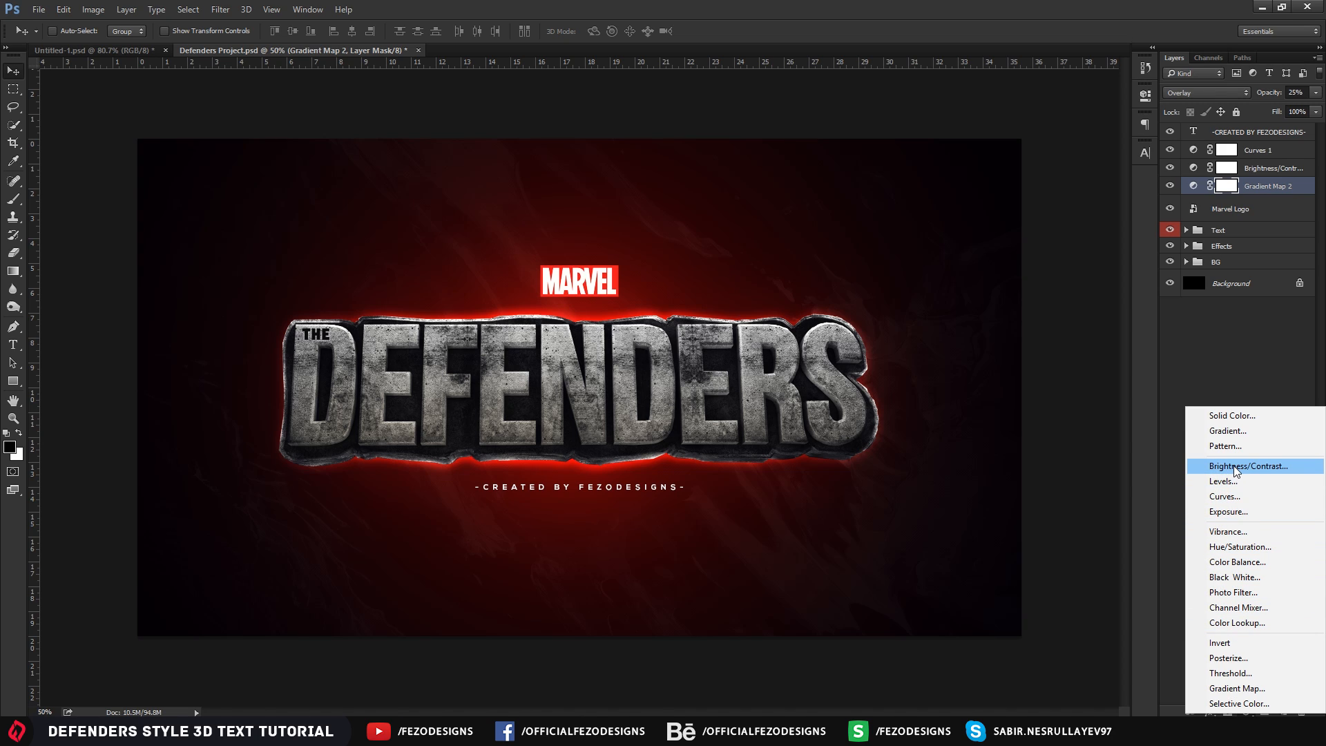
click(1228, 348)
click(1245, 425)
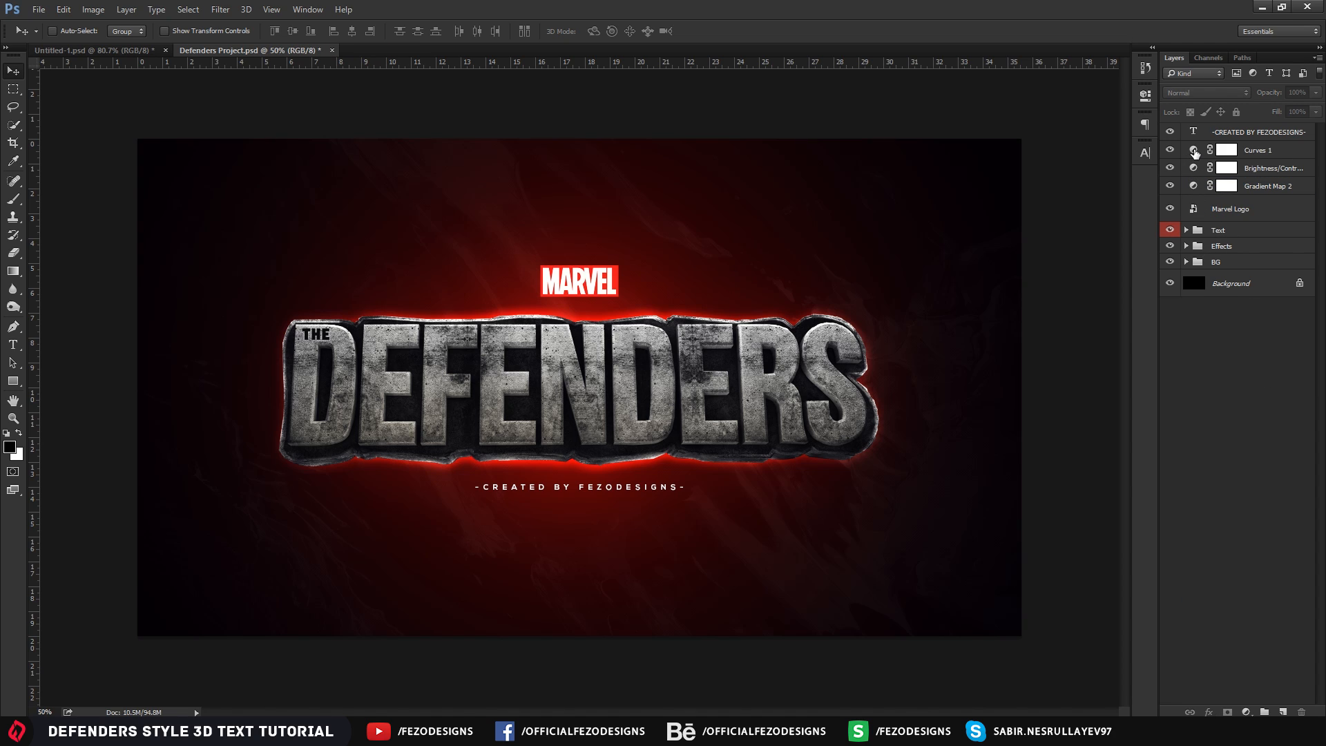
Review the properties of the Curves 1, Brightness/Contrast and Gradient Map 2 adjustment layers without changing them
double_click(1194, 152)
click(1195, 168)
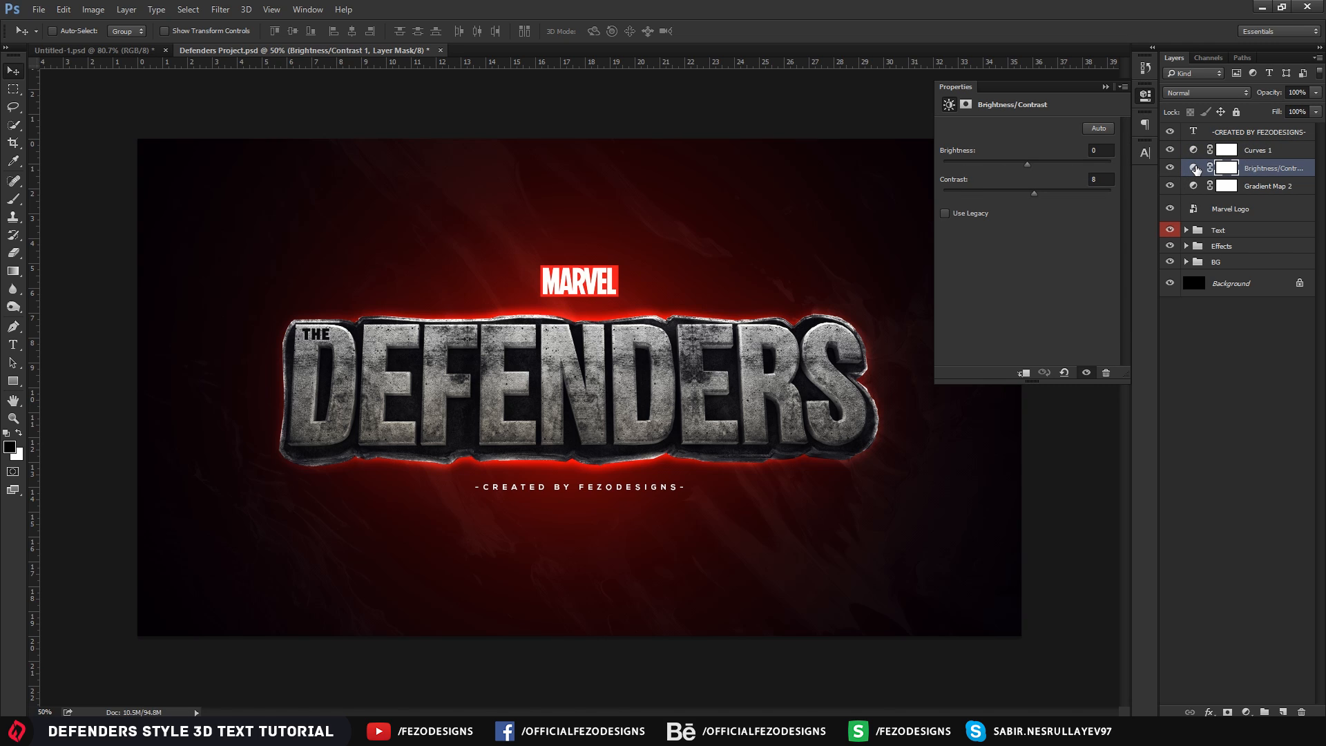
click(1194, 187)
click(1214, 380)
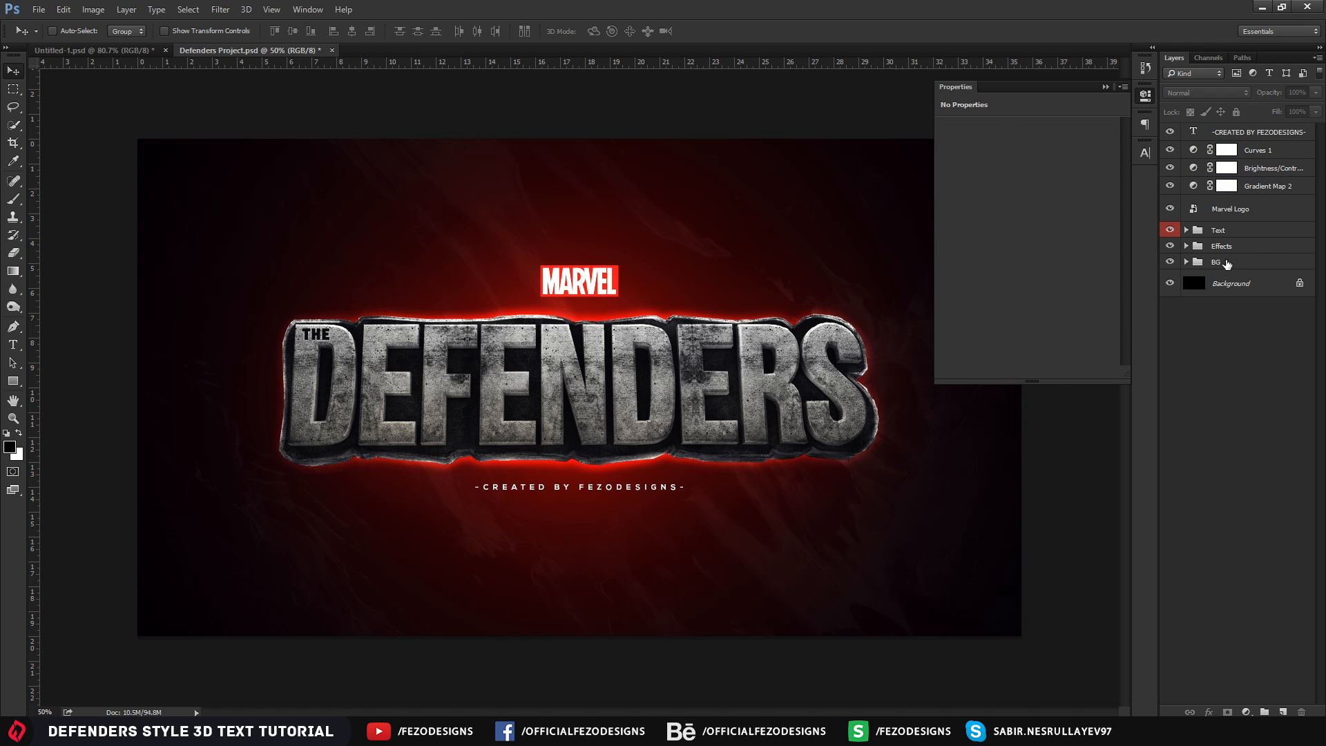
click(1105, 87)
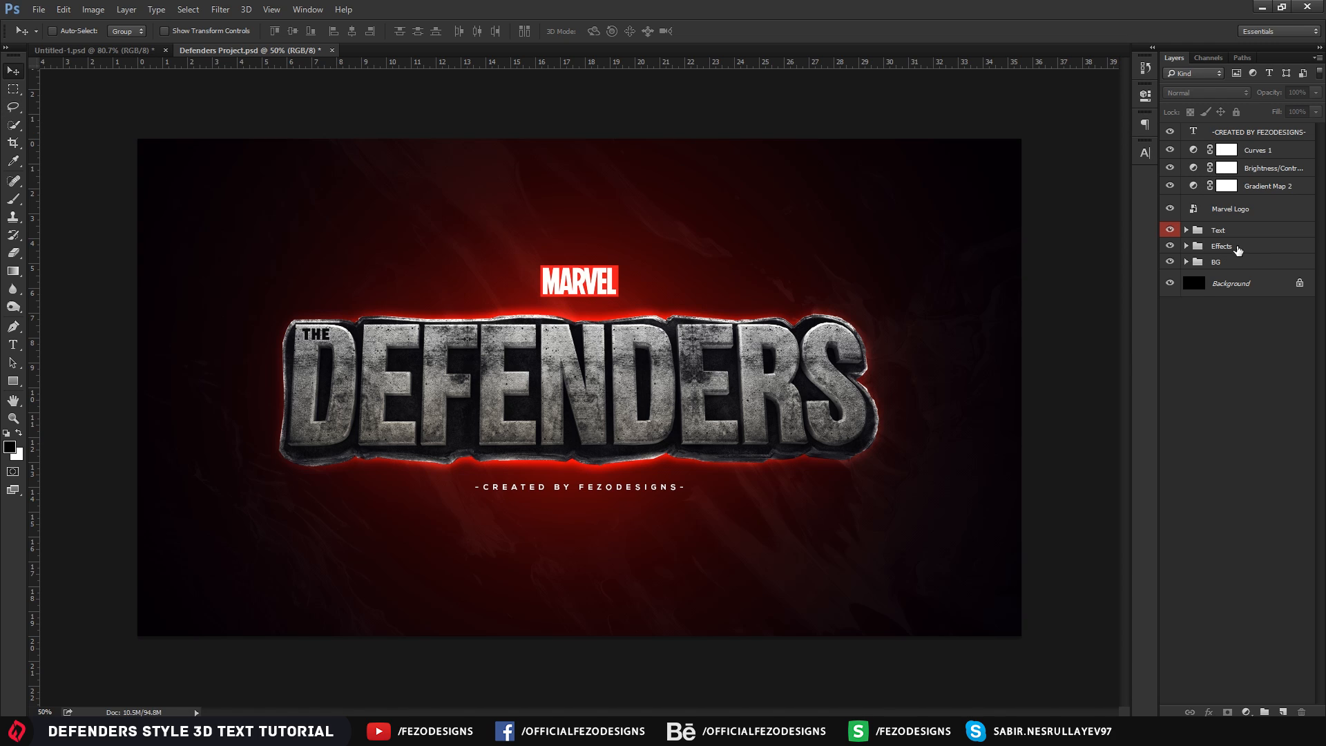
Hide the existing Text group and create a new layer group above it named Text
click(1220, 233)
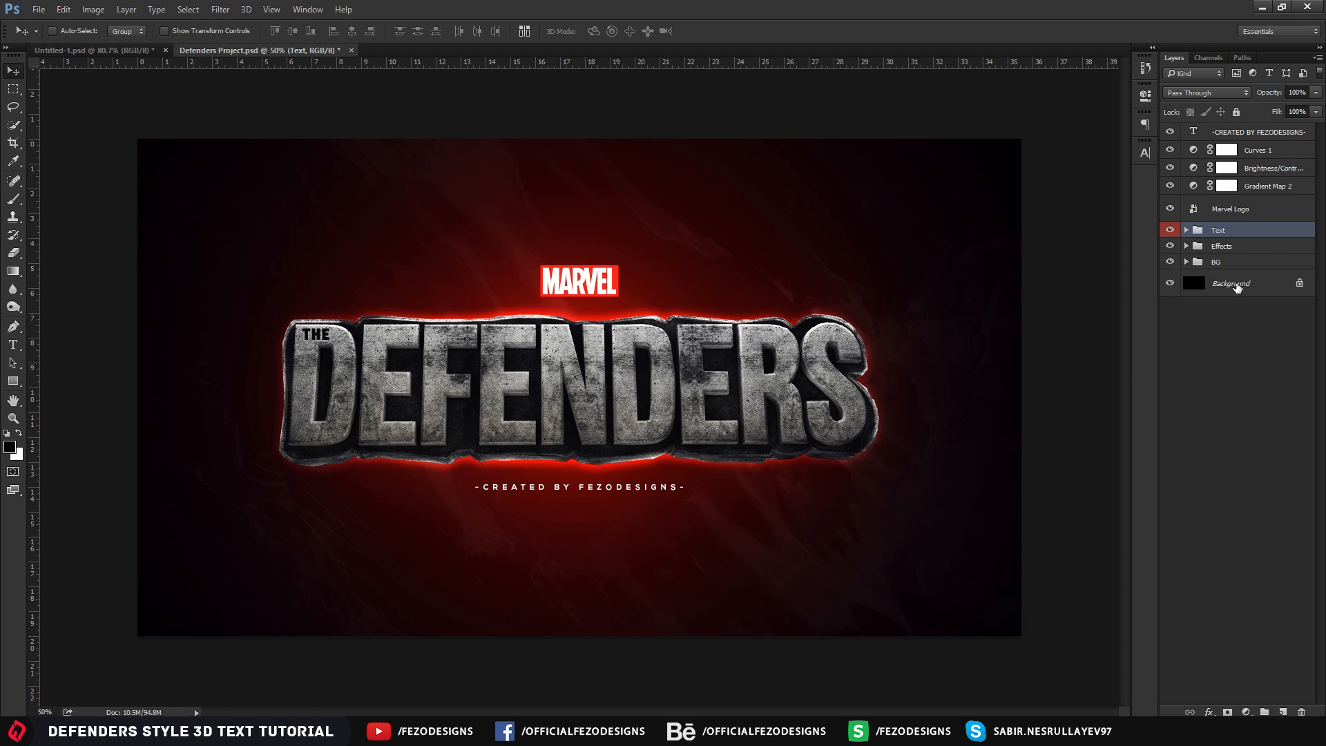
click(1169, 231)
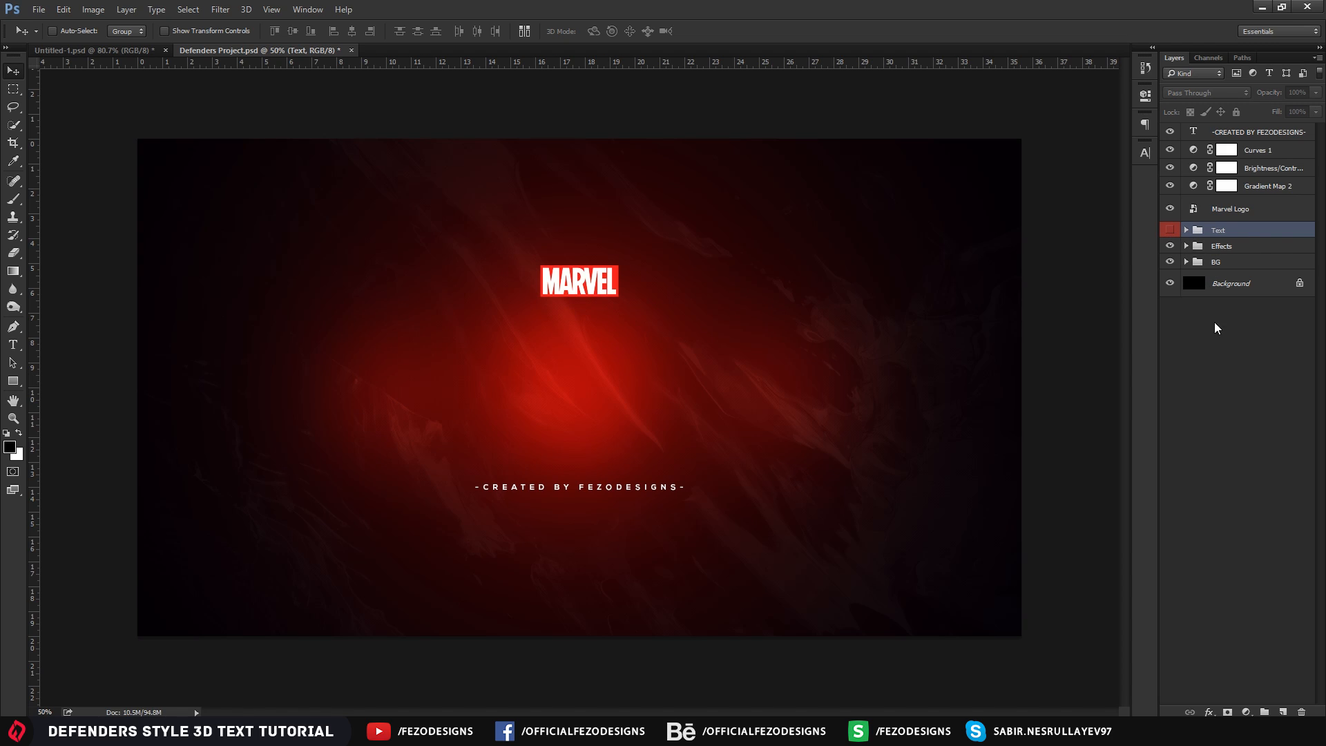
click(1264, 712)
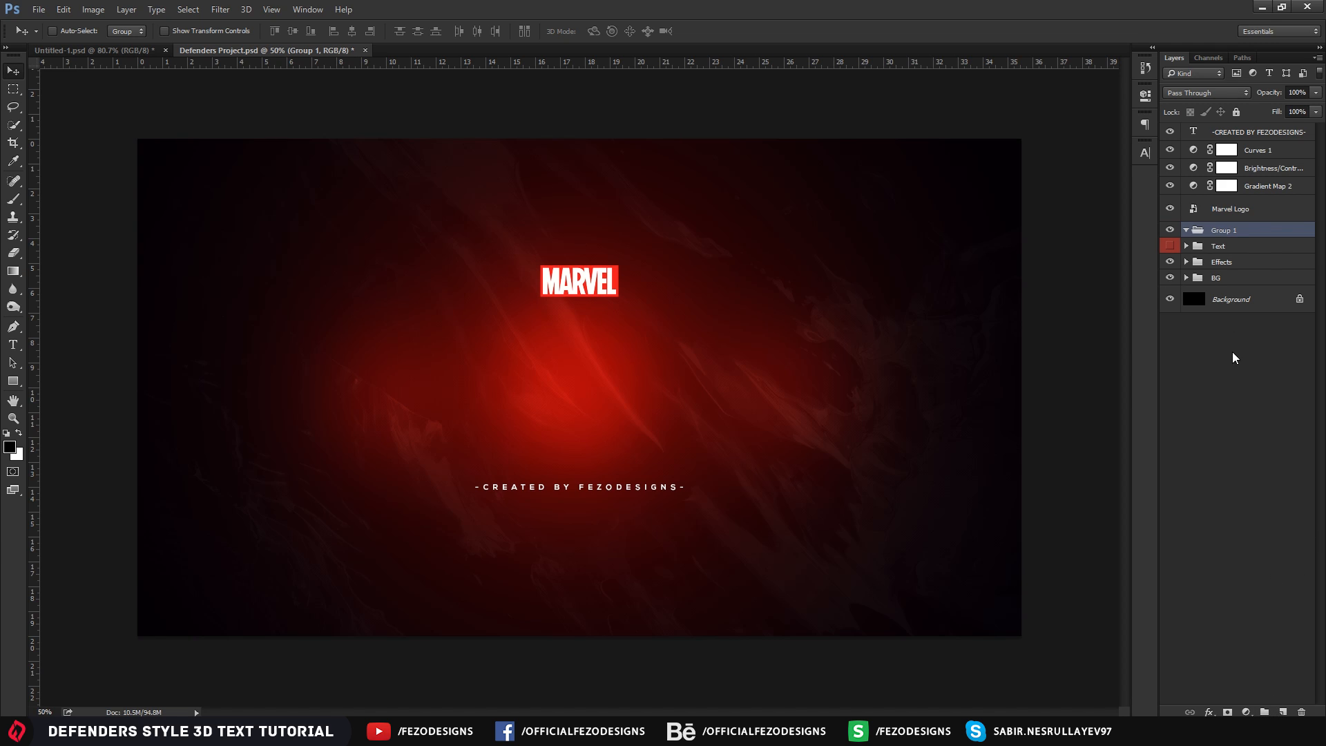
double_click(1219, 232)
text(Text)
key(Return)
Move the hidden Text group below the BG group and select the new Text group
click(1236, 250)
drag(1236, 250, 1228, 288)
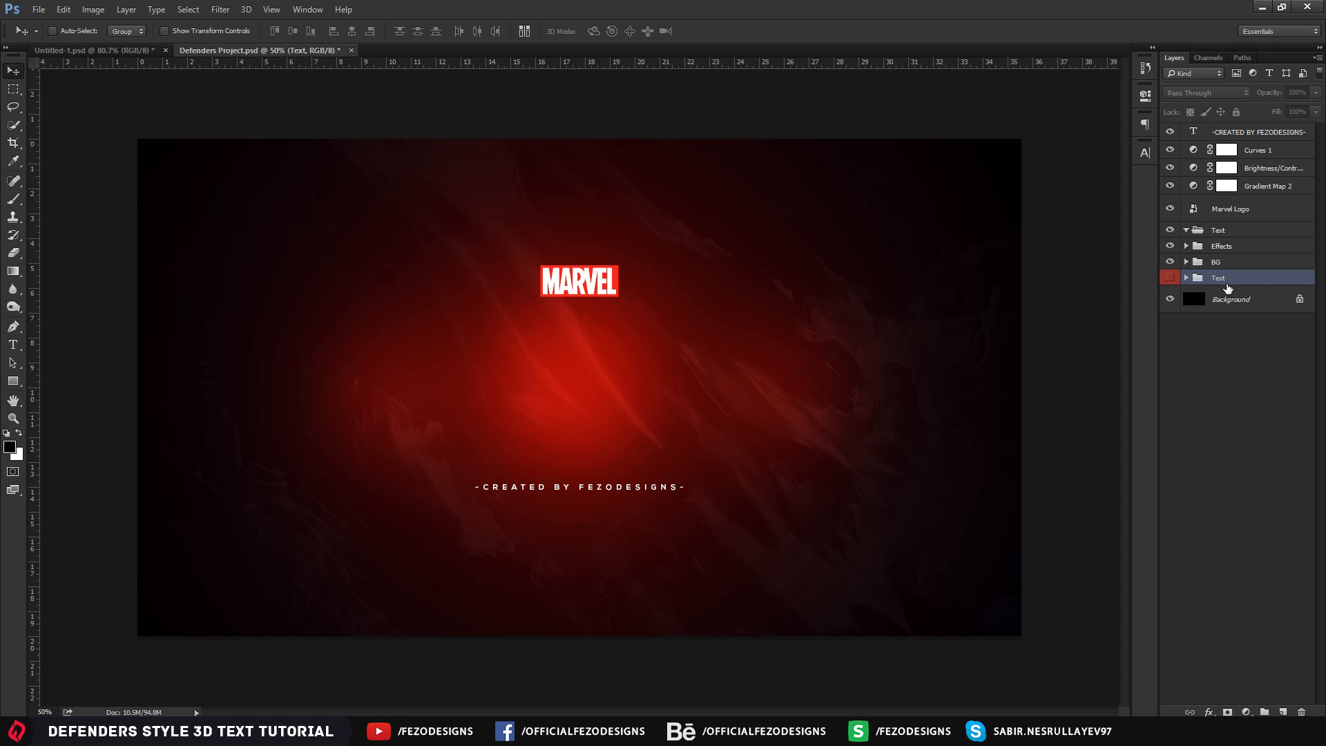
click(1238, 232)
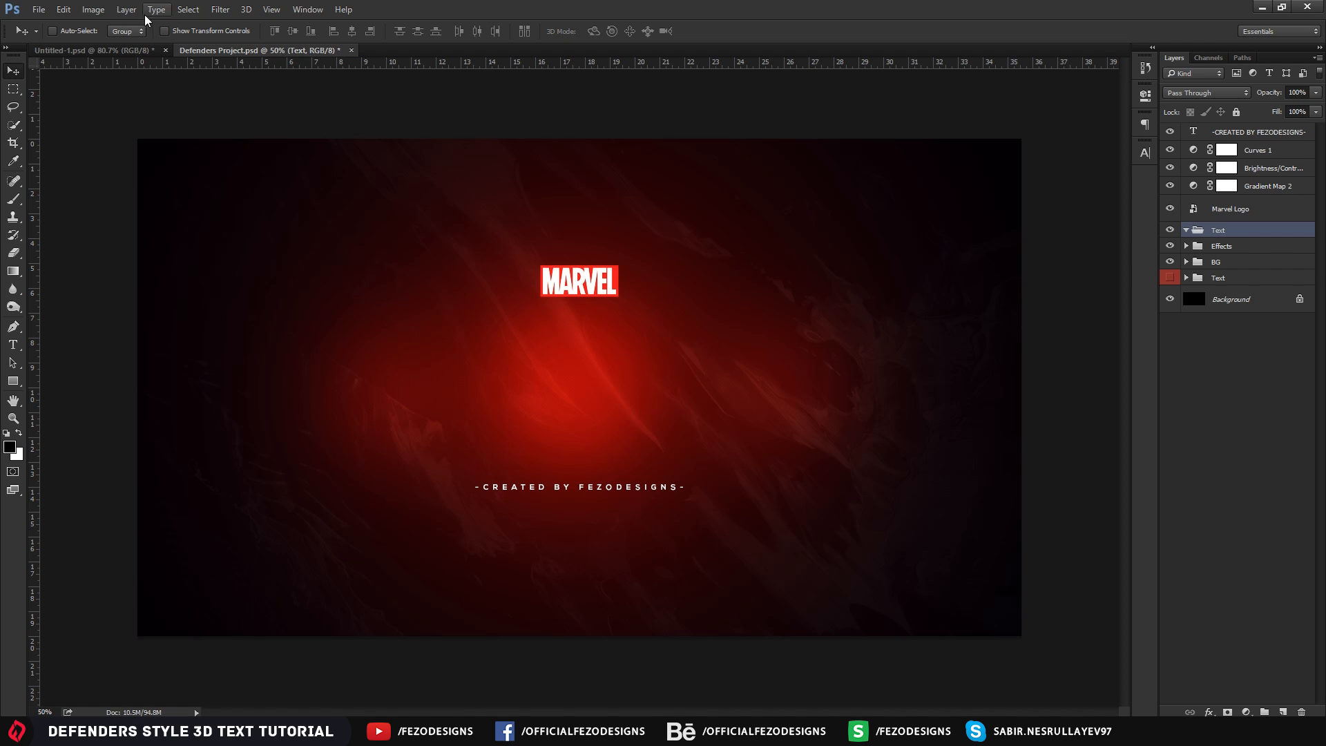
Open the defenders render image from the desktop's defenders folder and bring it into the project's new Text group
click(39, 10)
click(42, 39)
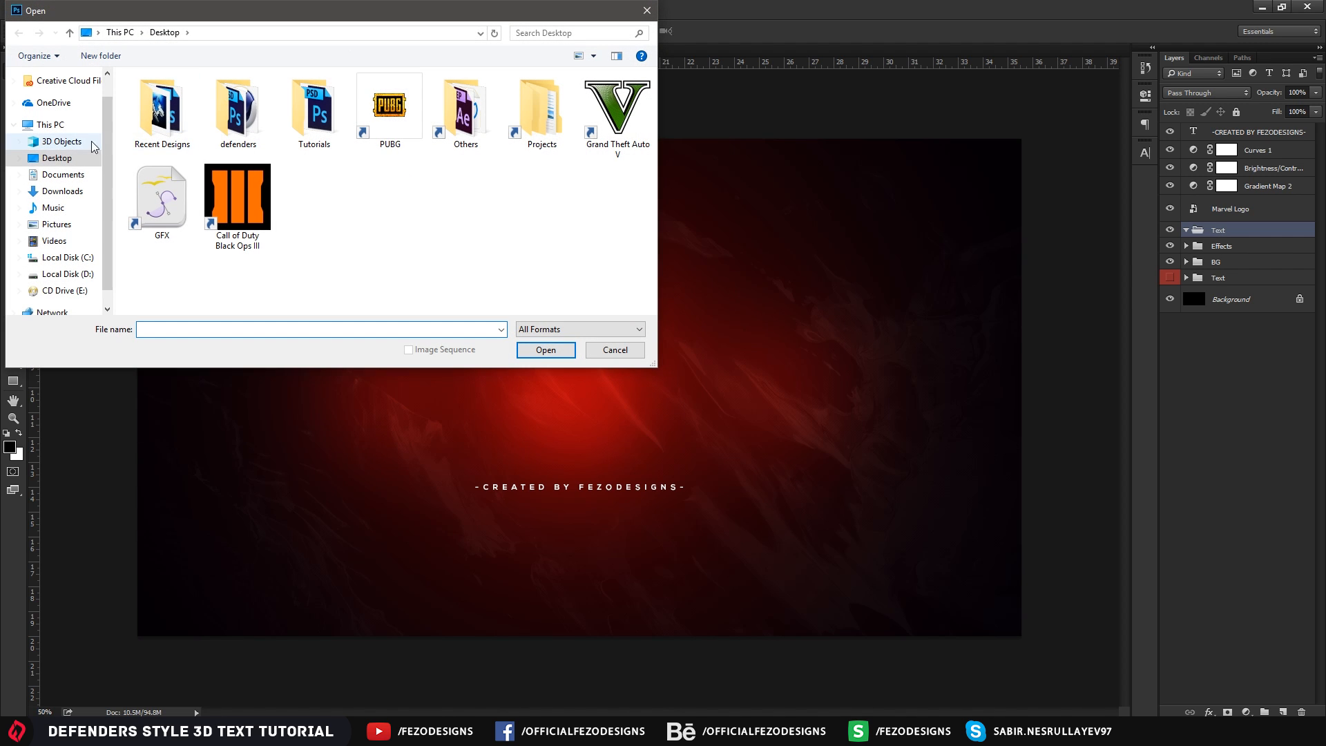
double_click(238, 110)
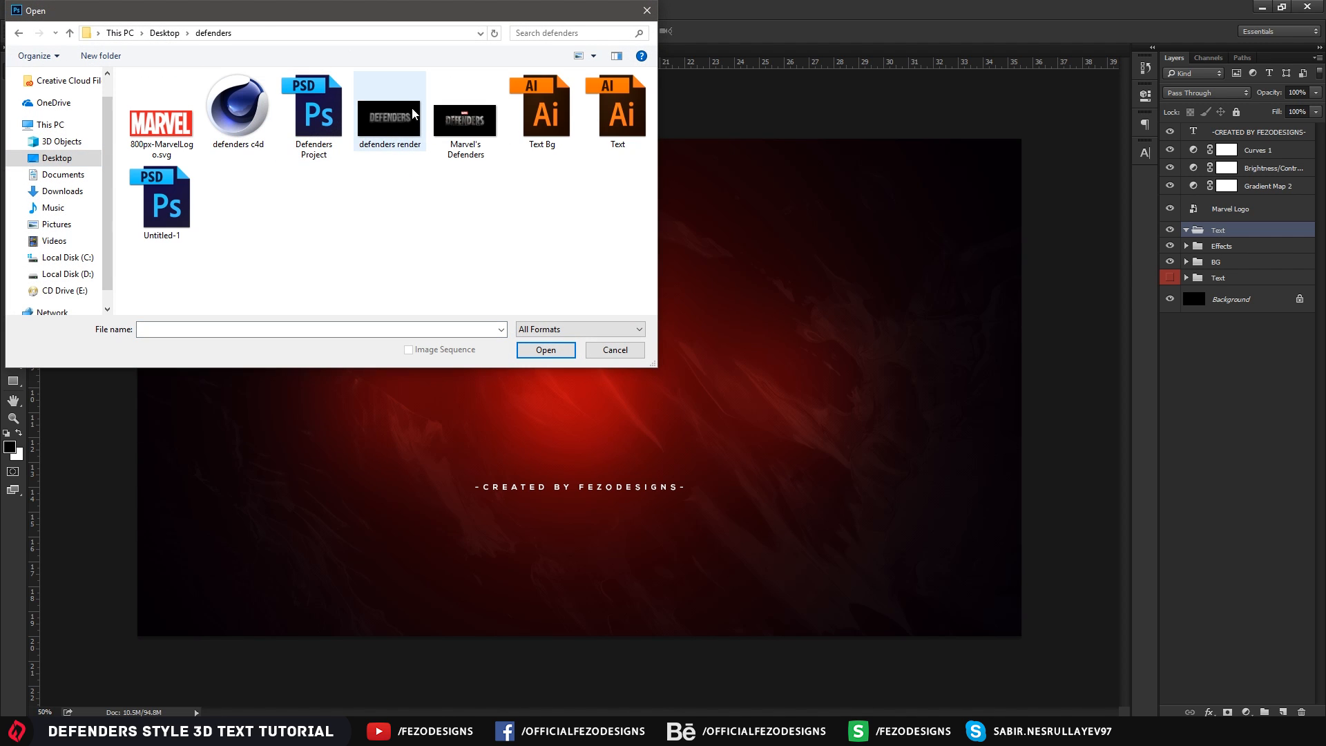
click(389, 131)
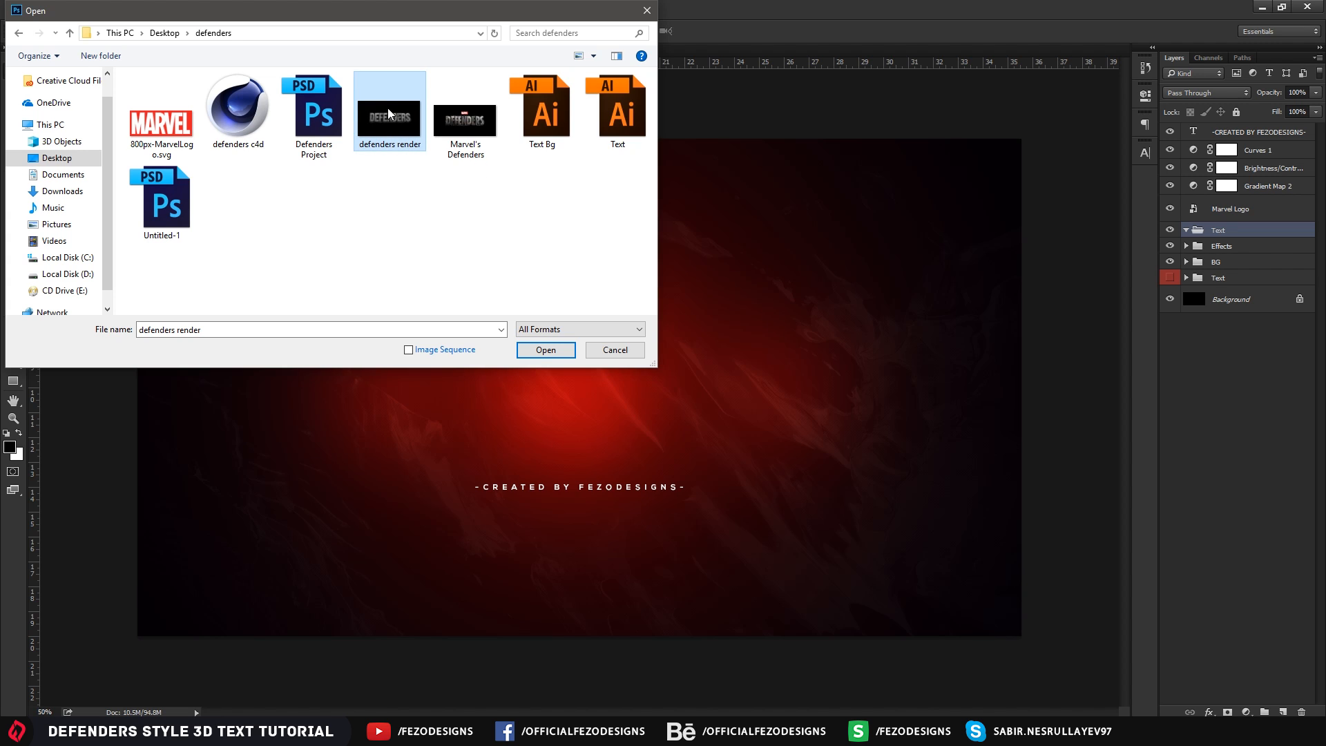
double_click(389, 128)
drag(566, 297, 675, 357)
Align the rendered text layer to the vertical and horizontal centre of the whole canvas, and deselect
key(ctrl+a)
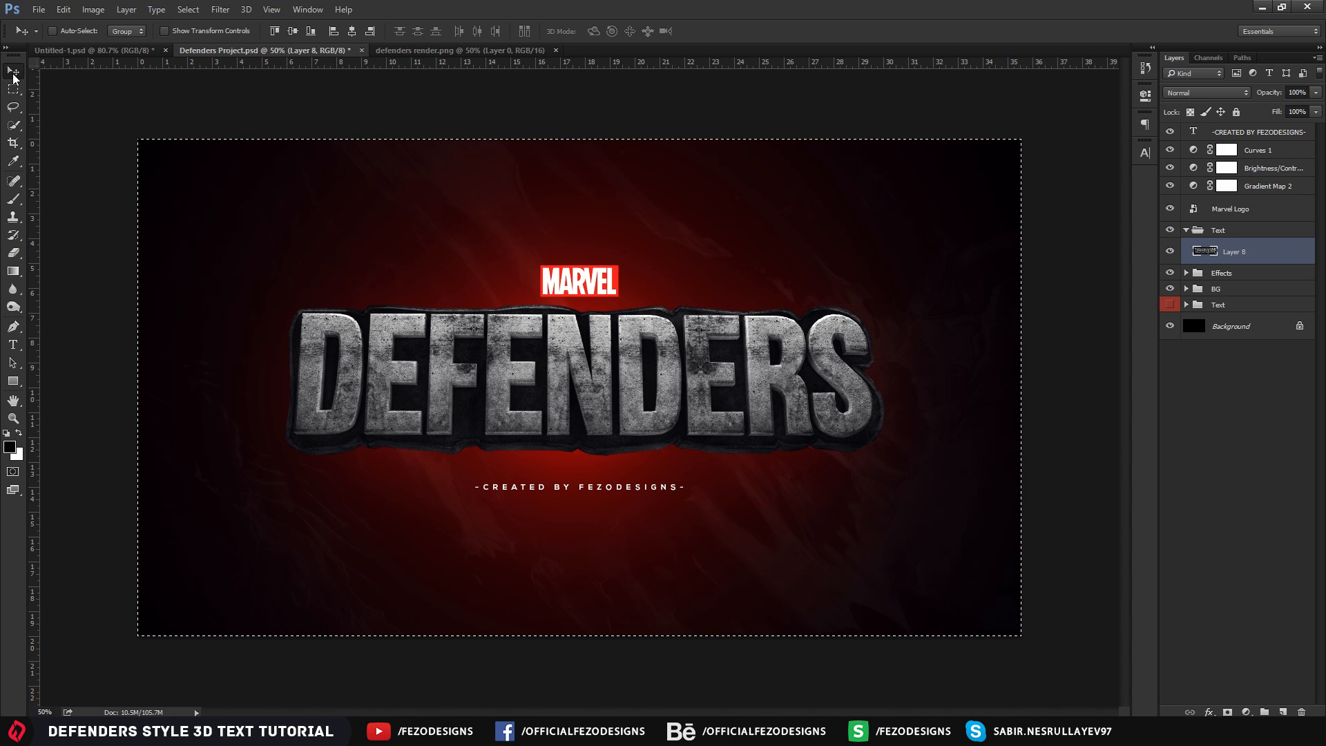
click(293, 31)
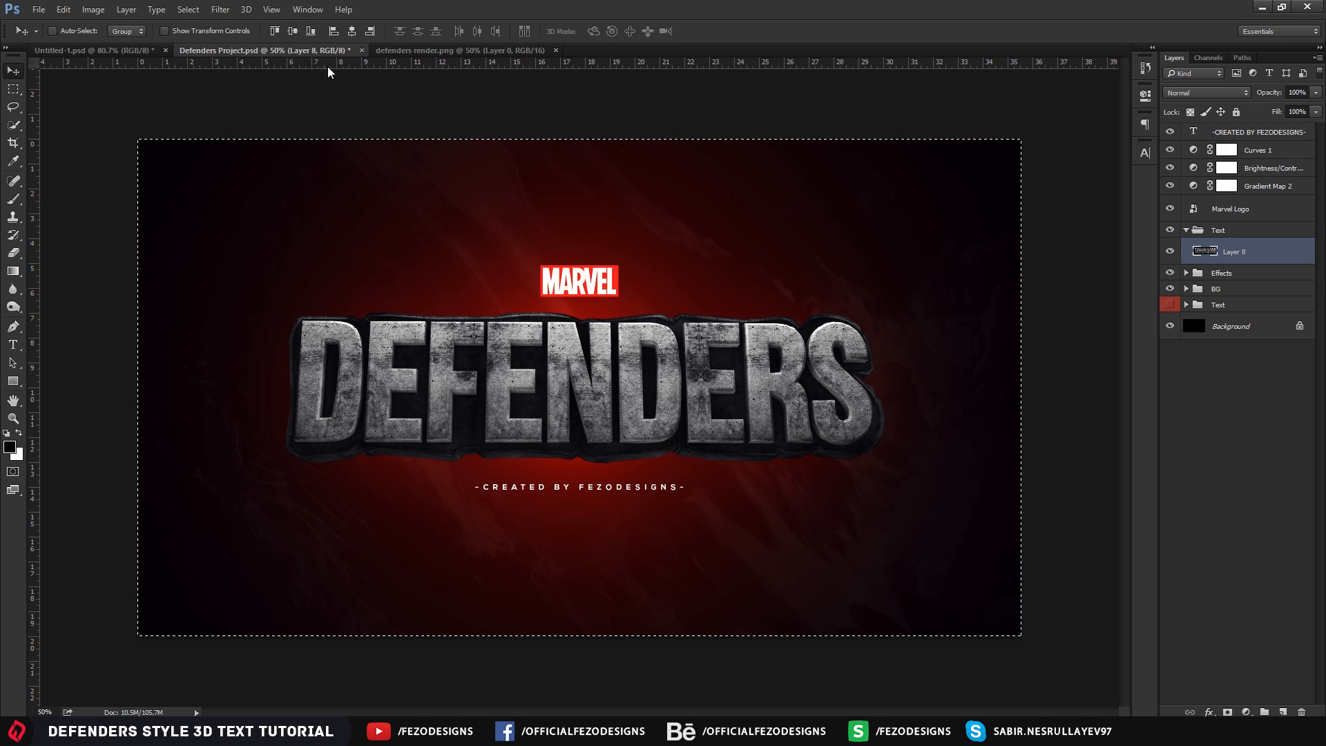
click(351, 31)
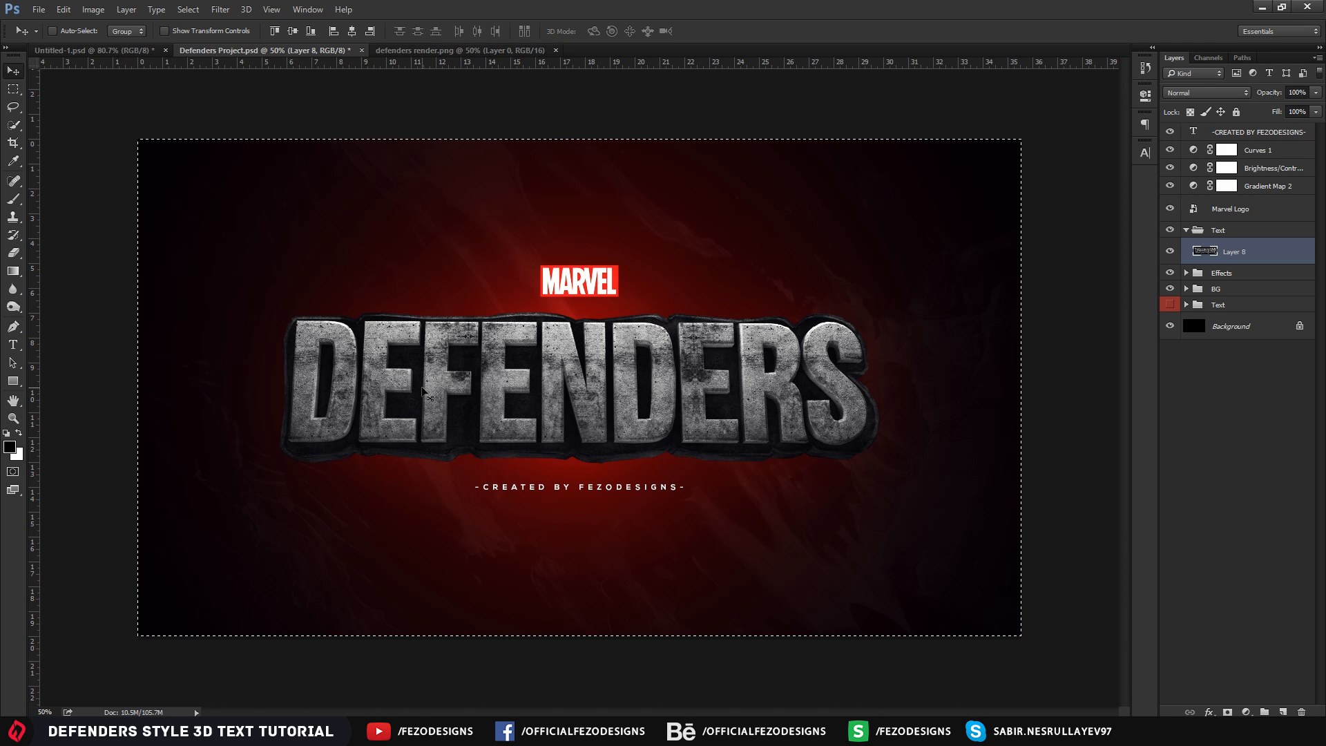
key(ctrl)
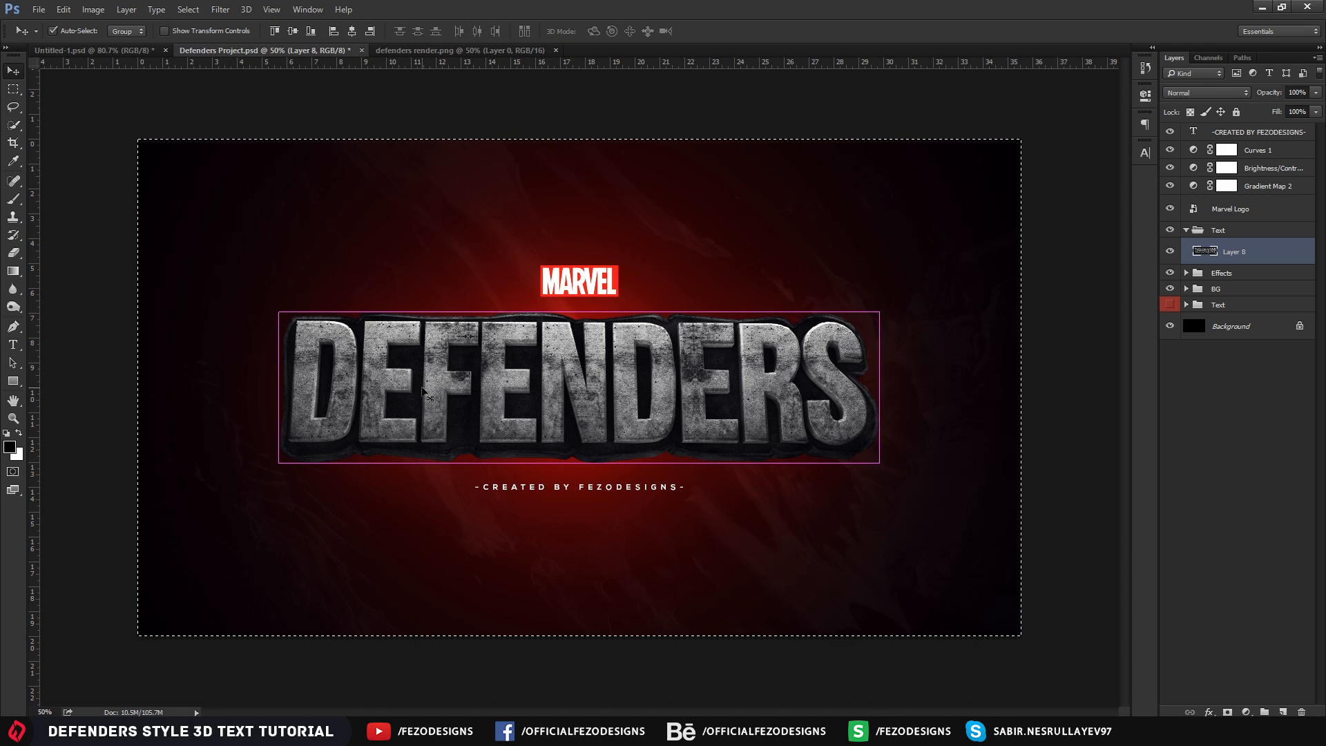
key(ctrl+d)
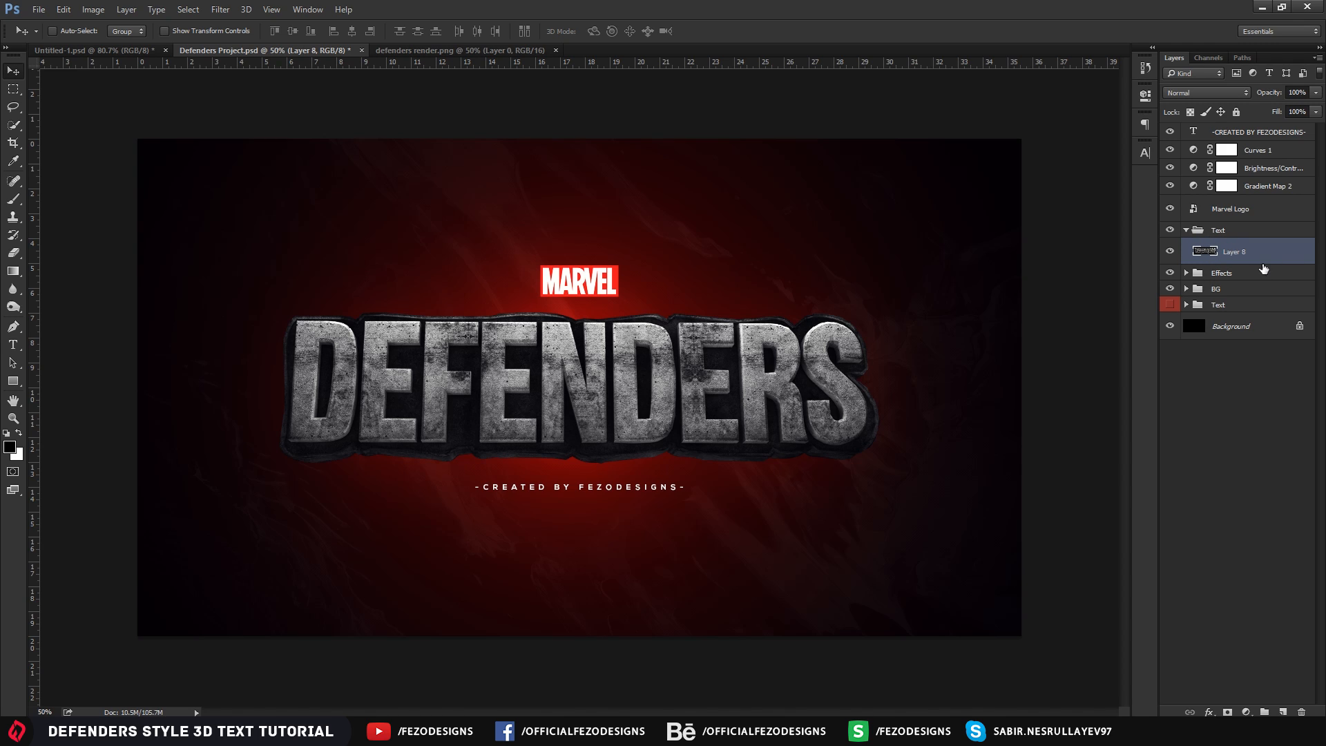
Move the old Text group above the new one and compare both versions, leaving only the new group visible
drag(1218, 304, 1227, 232)
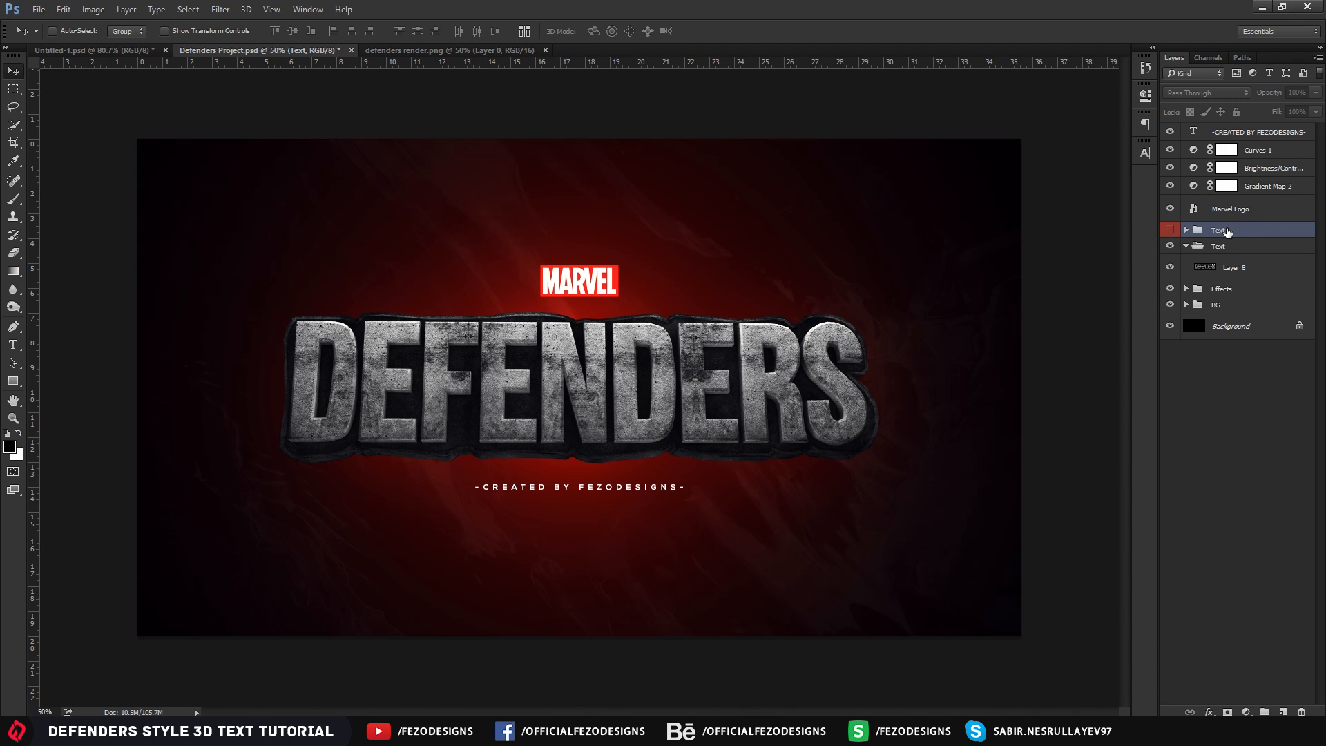
click(1169, 246)
click(1169, 230)
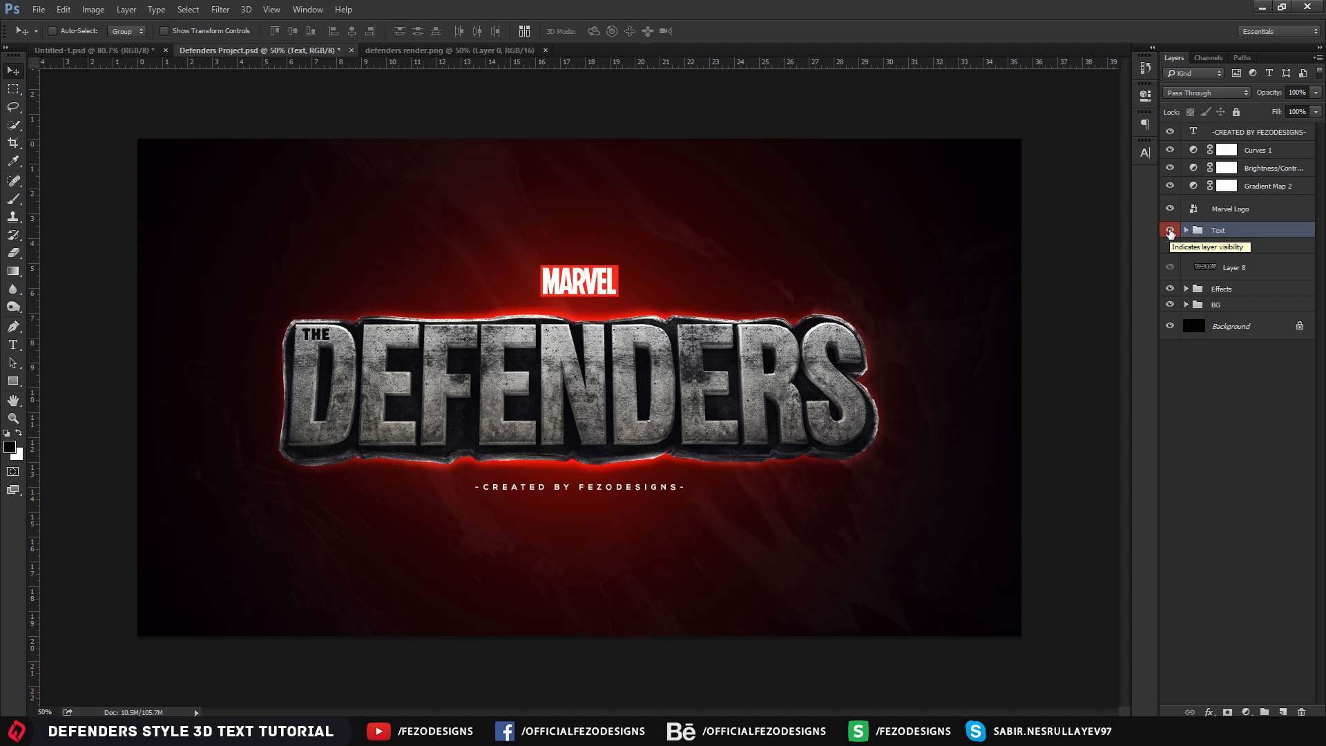
click(1170, 230)
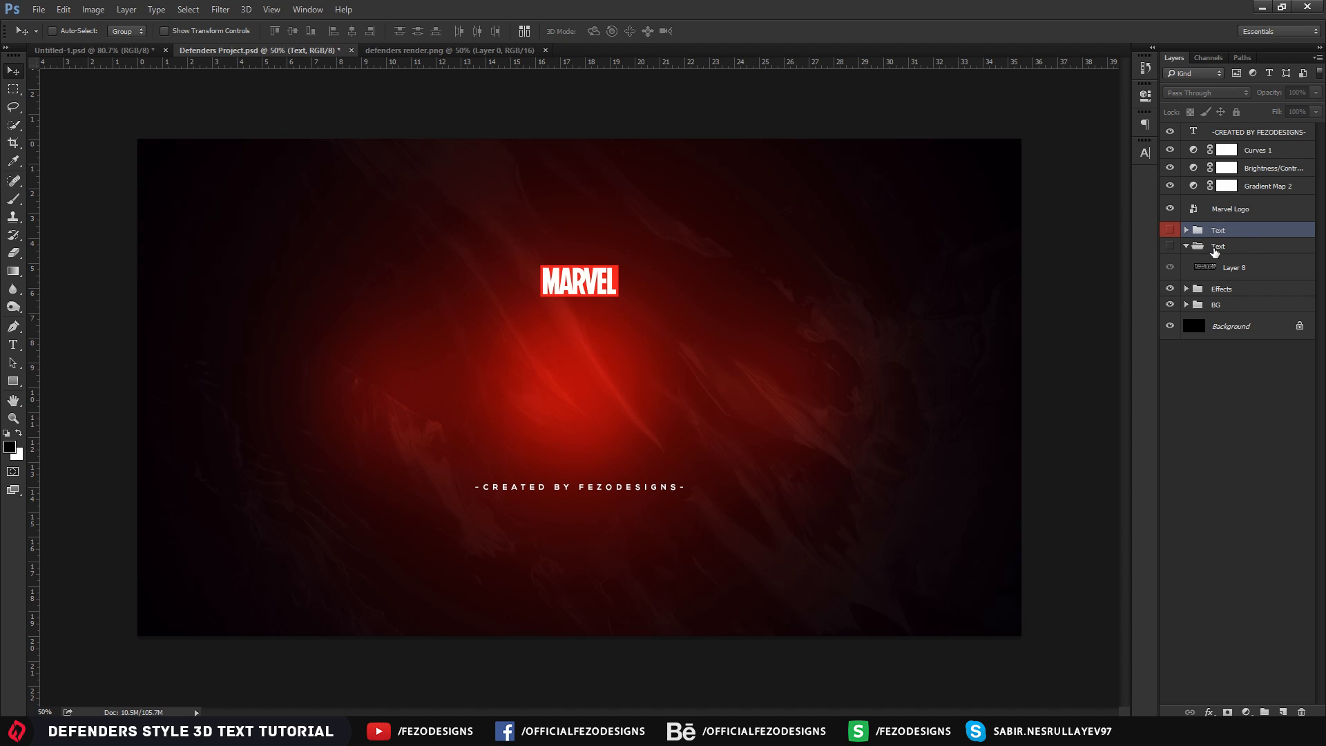
click(1215, 246)
click(1170, 246)
Rename the rendered text layer in the new Text group as "Text and bg"
double_click(1231, 268)
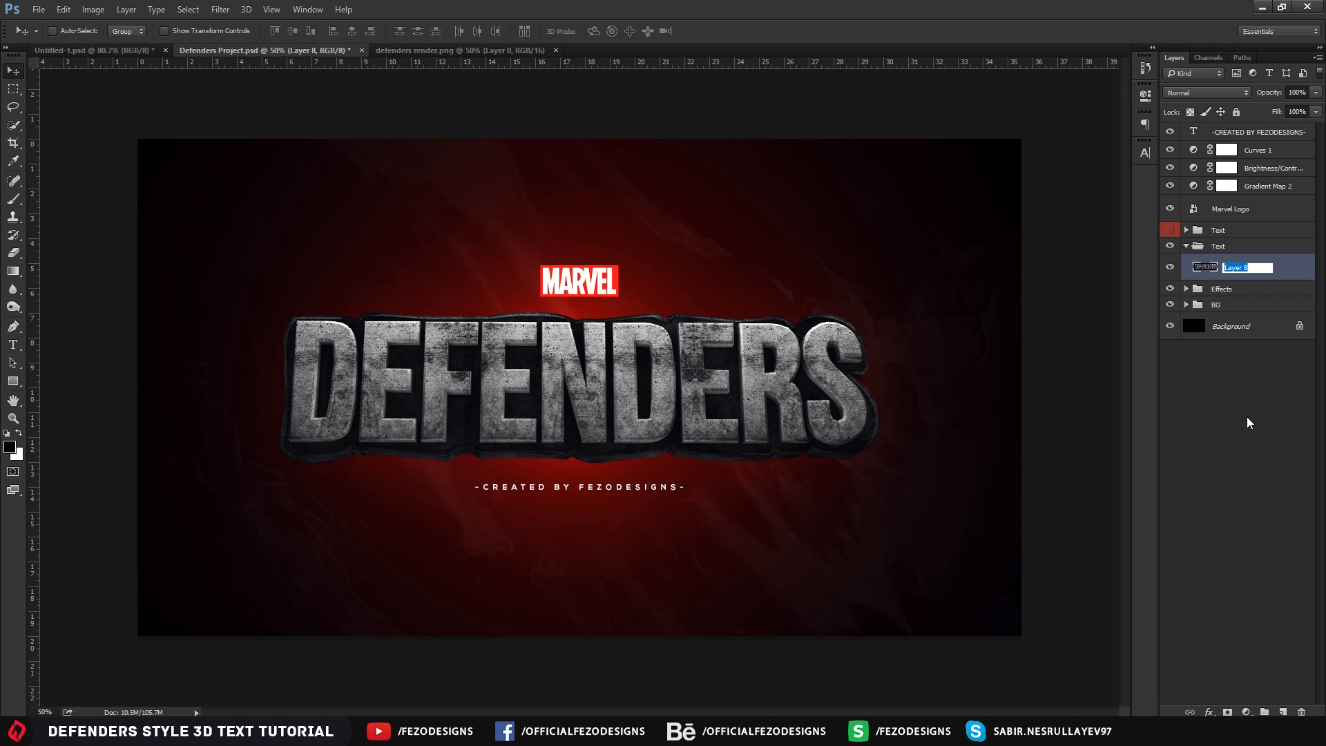
text(Text)
key(Return)
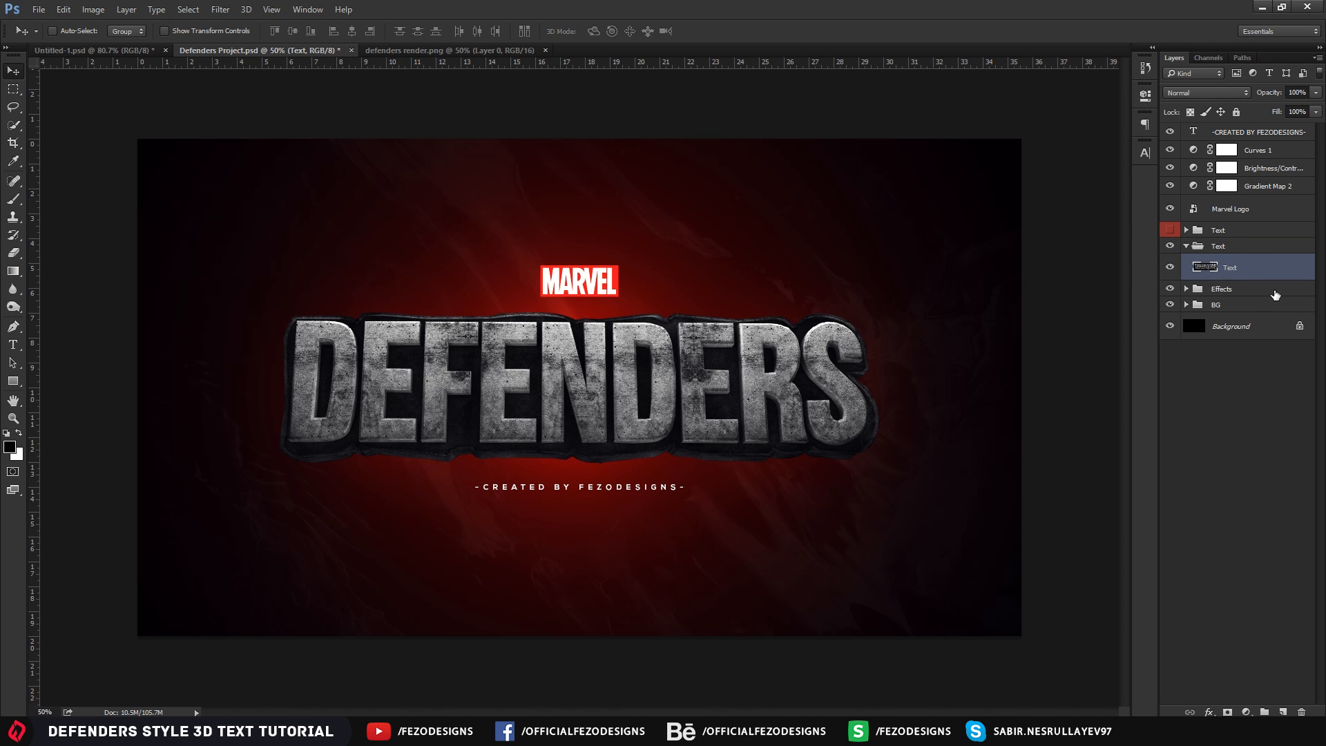
double_click(1232, 268)
text(Text and bg)
key(Return)
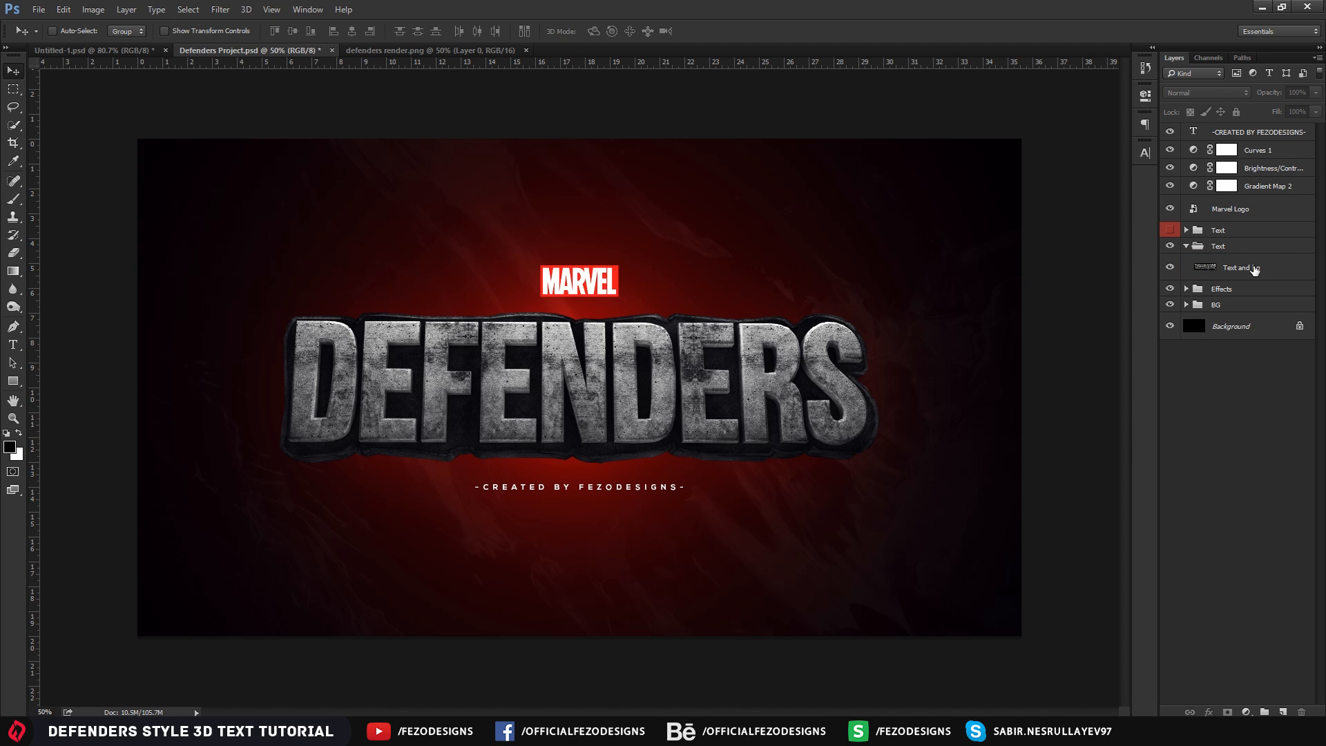
Add an Outer Glow to the Text and bg layer with the Overlay blend mode and 100% opacity
double_click(1291, 273)
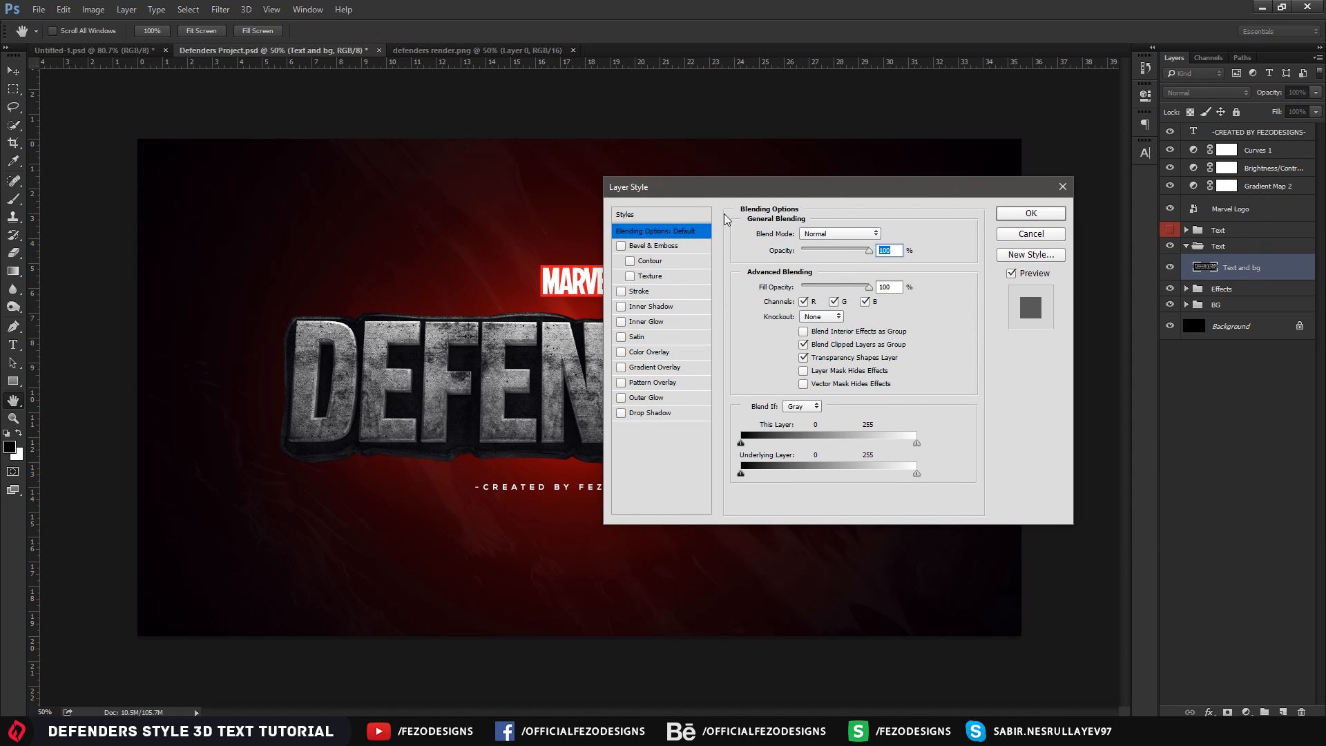
mouse_move(702, 188)
mouse_down()
mouse_move(714, 189)
mouse_move(704, 194)
mouse_up()
drag(809, 190, 779, 184)
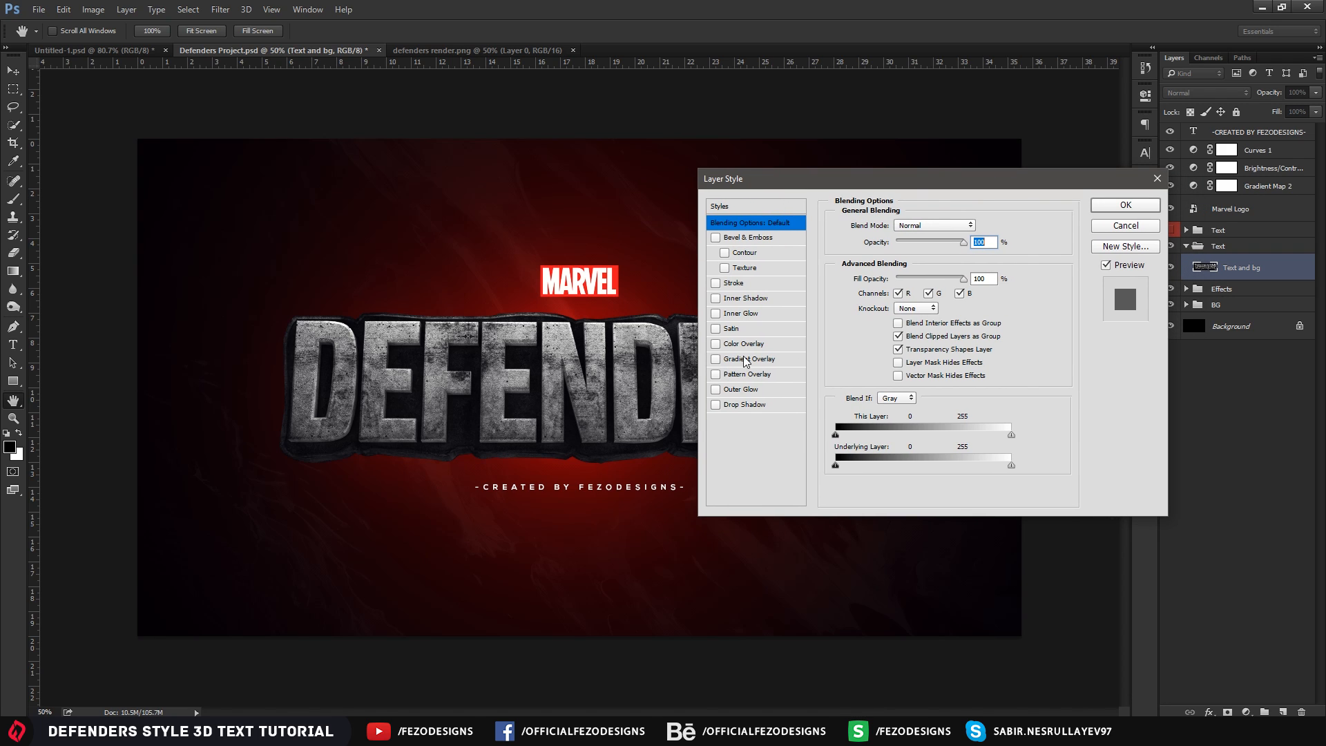
click(745, 389)
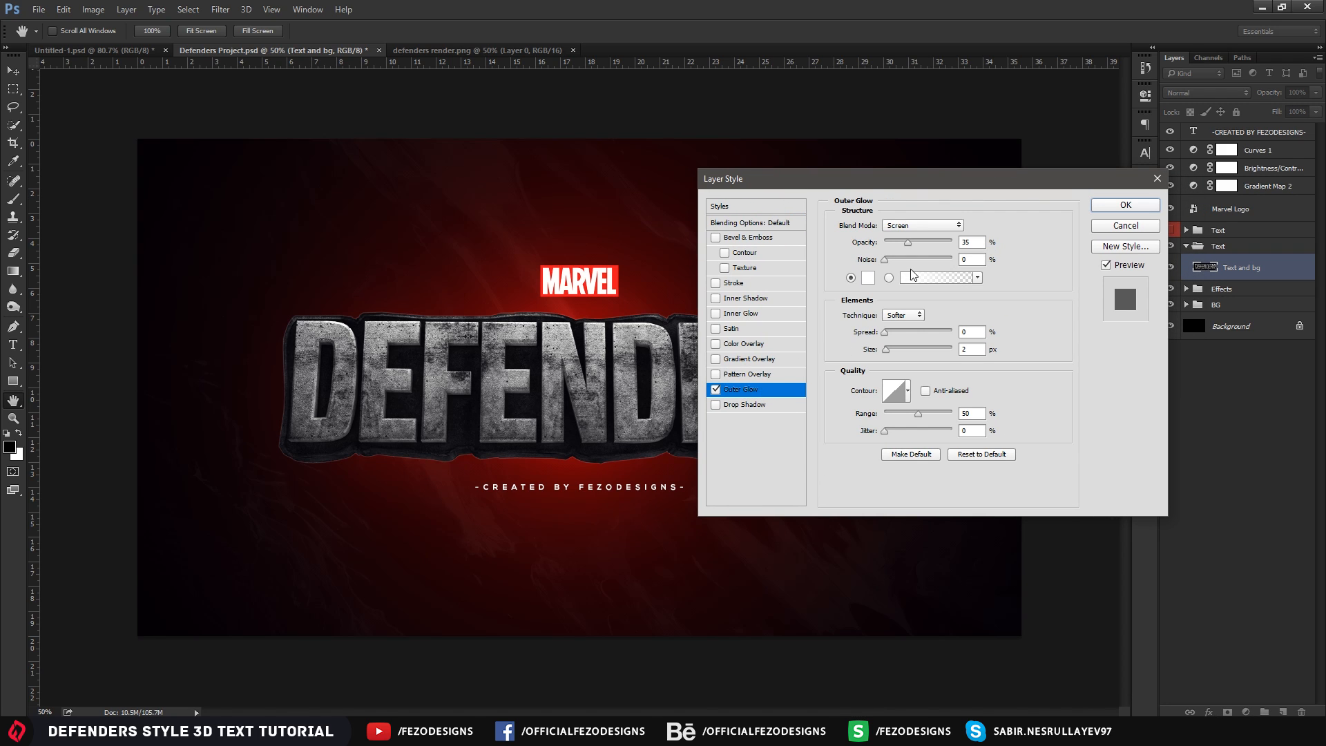
click(909, 226)
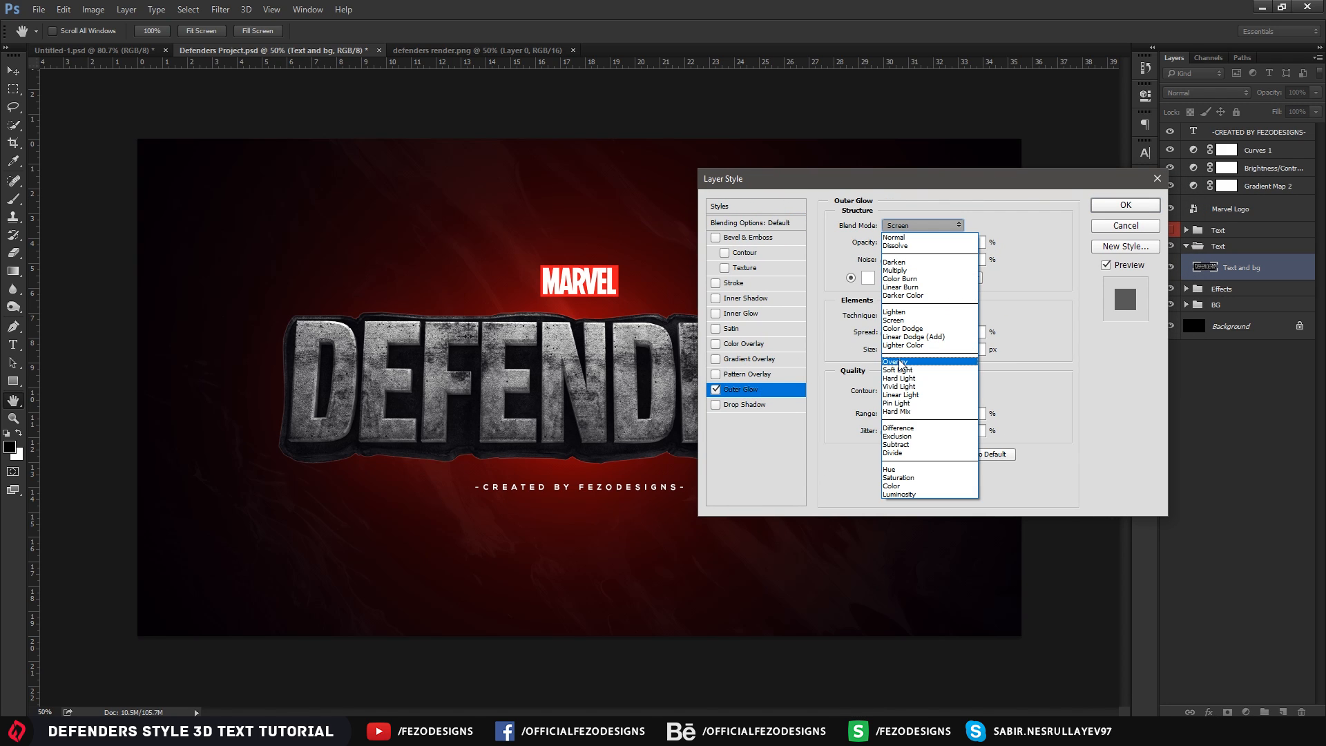
click(910, 351)
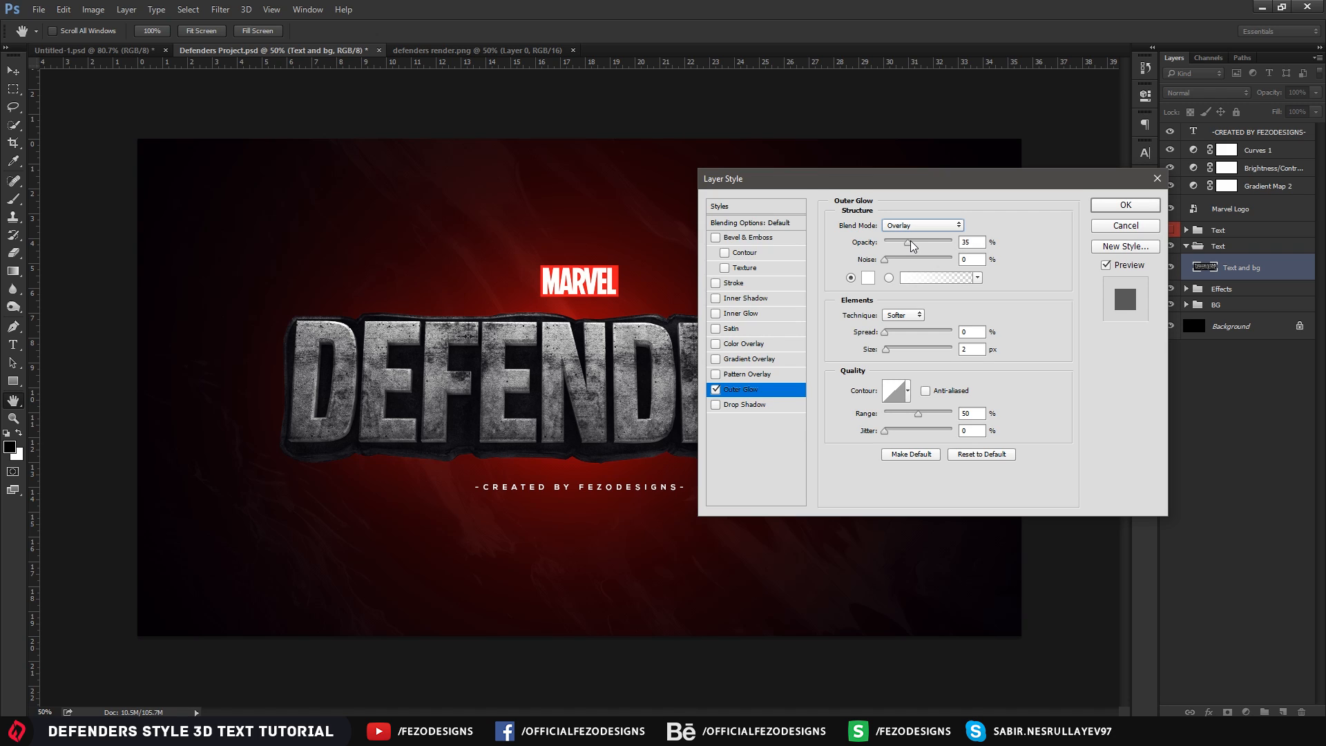
drag(907, 242, 980, 245)
Set the Outer Glow's size to 35 px
double_click(970, 349)
text(35)
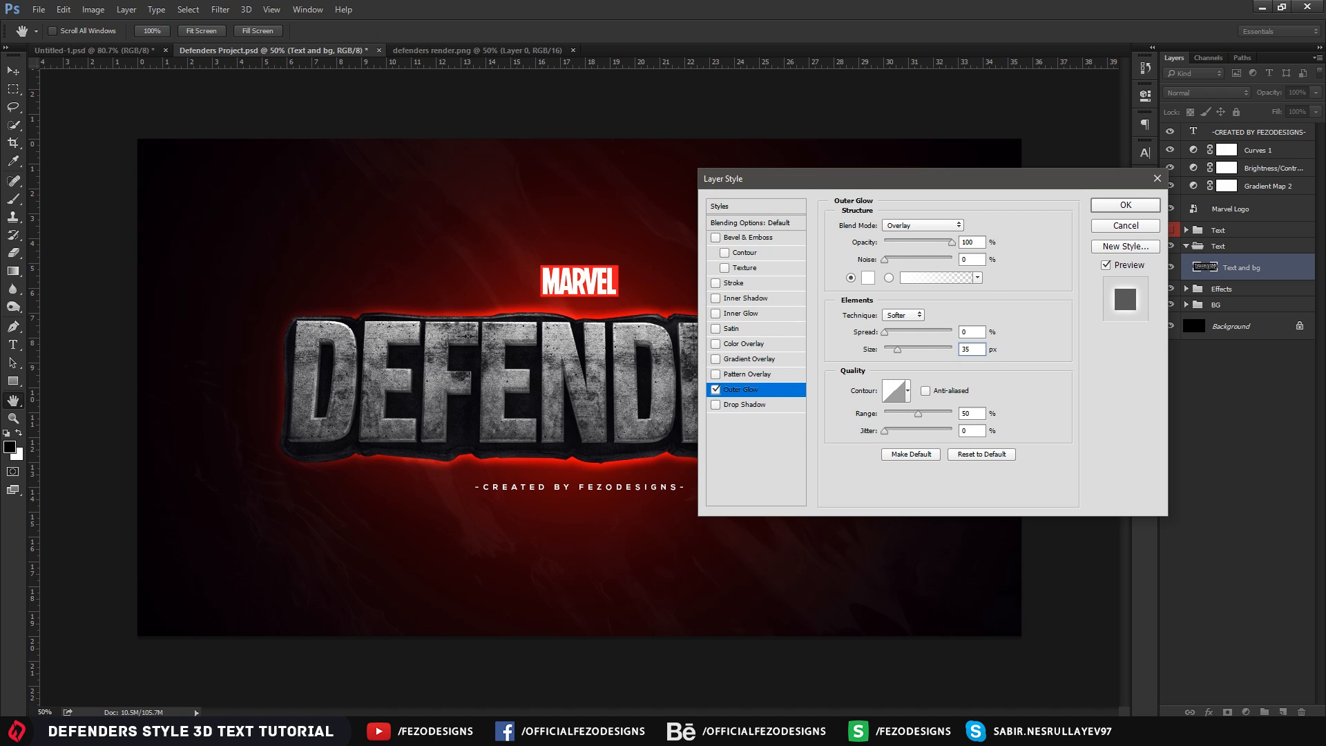
key(BackSpace)
key(BackSpace)
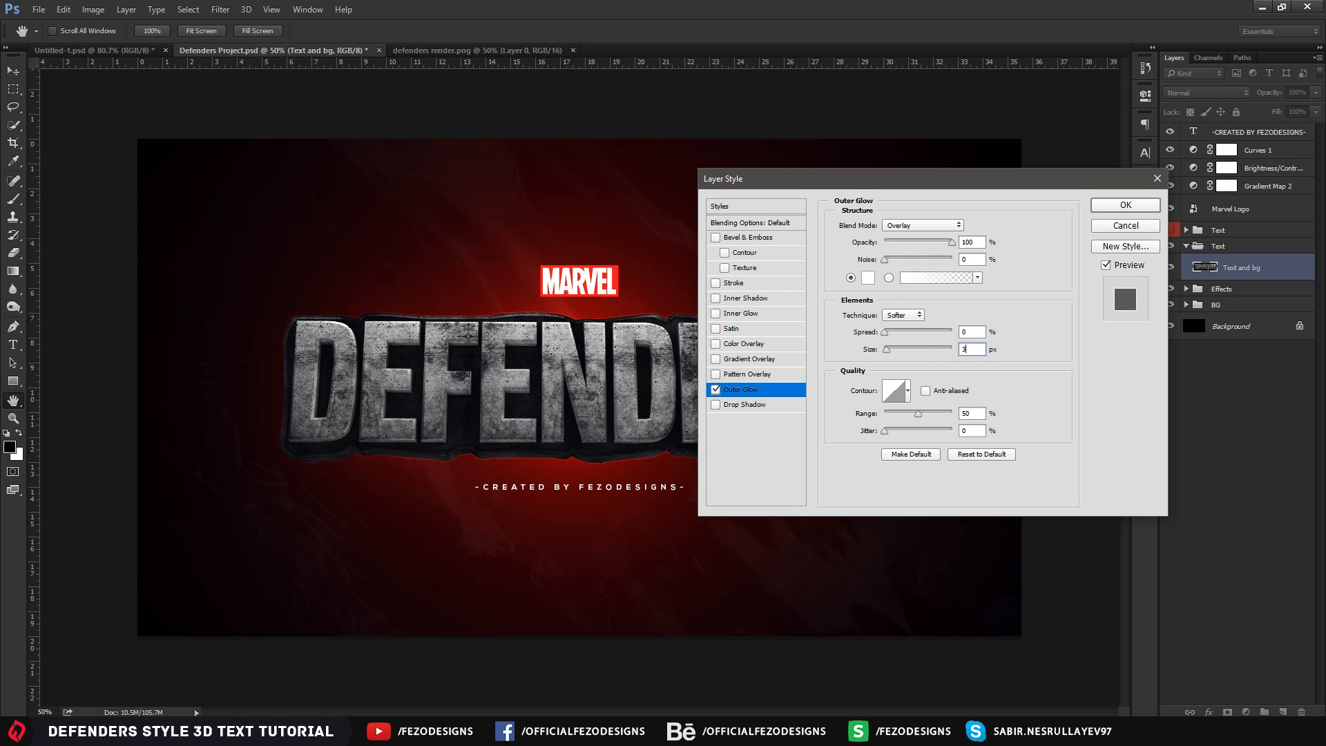
text(535)
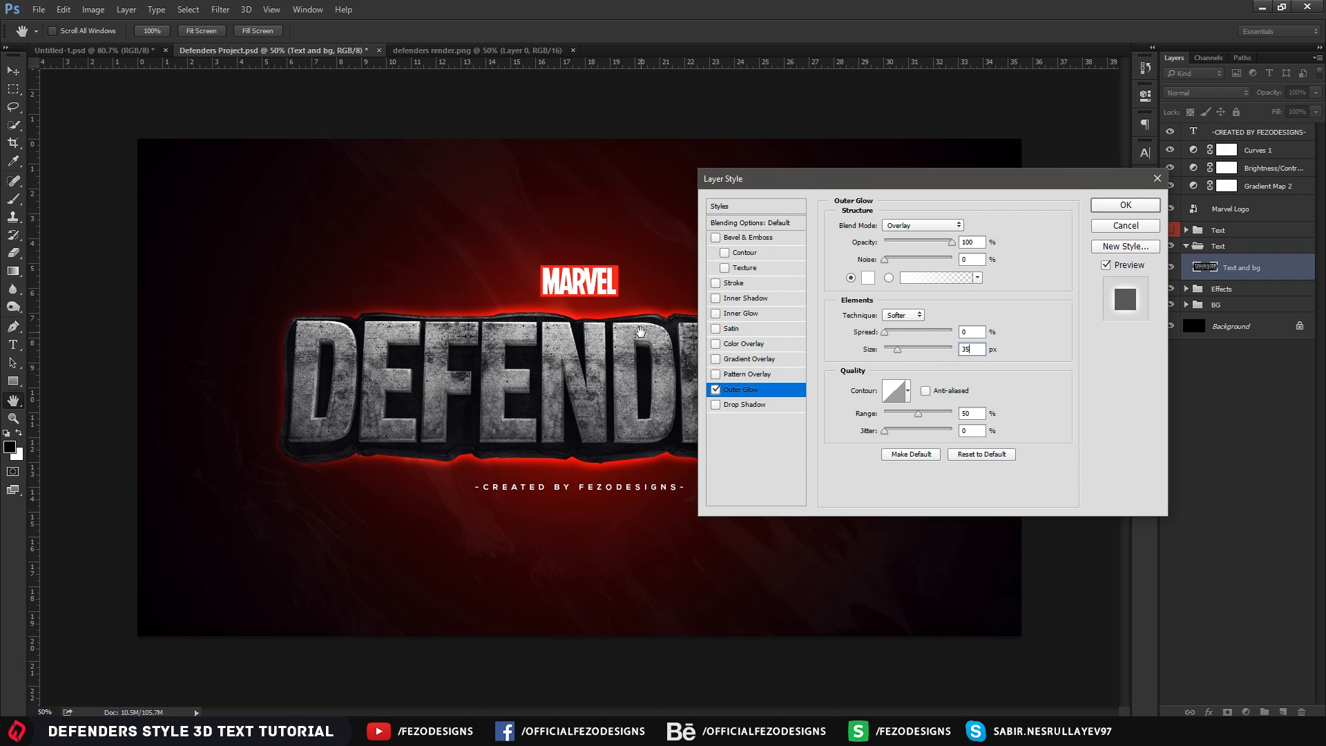
Add an Inner Glow to the Text and bg layer with the Color Dodge blend mode
click(757, 319)
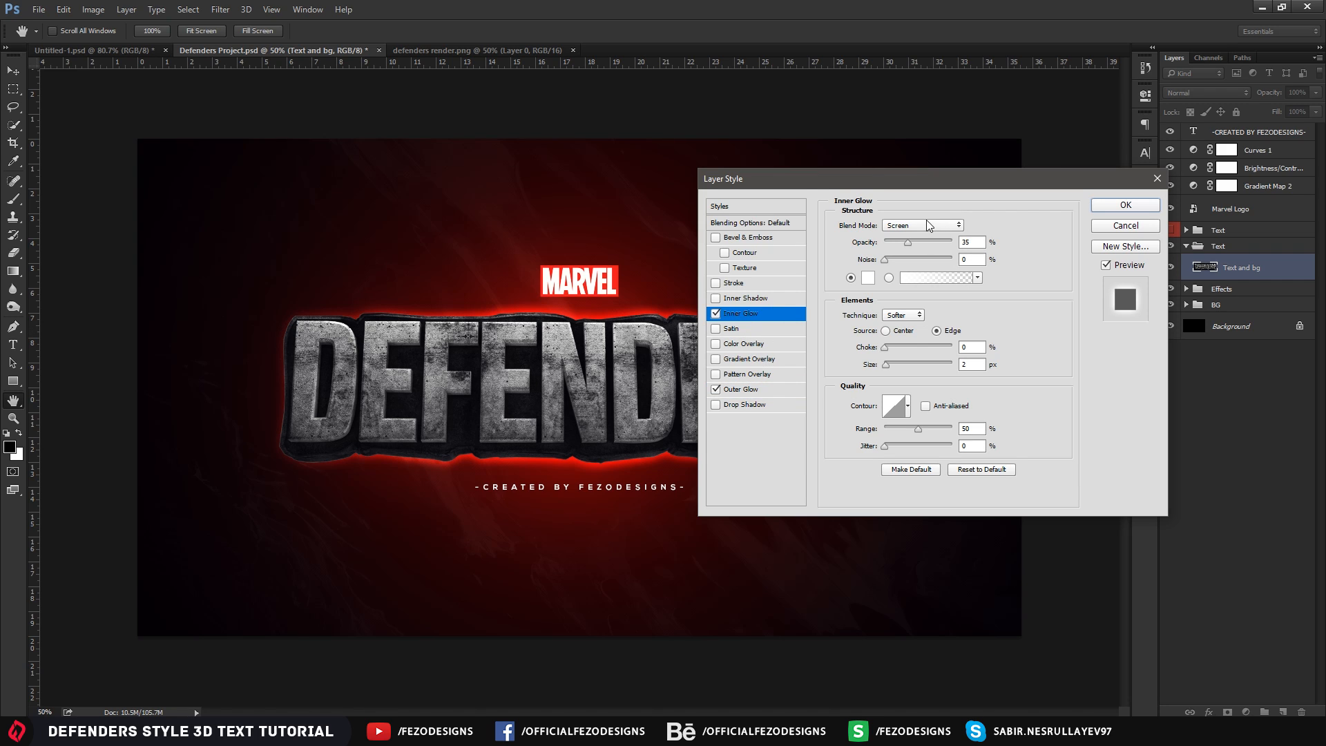
click(915, 228)
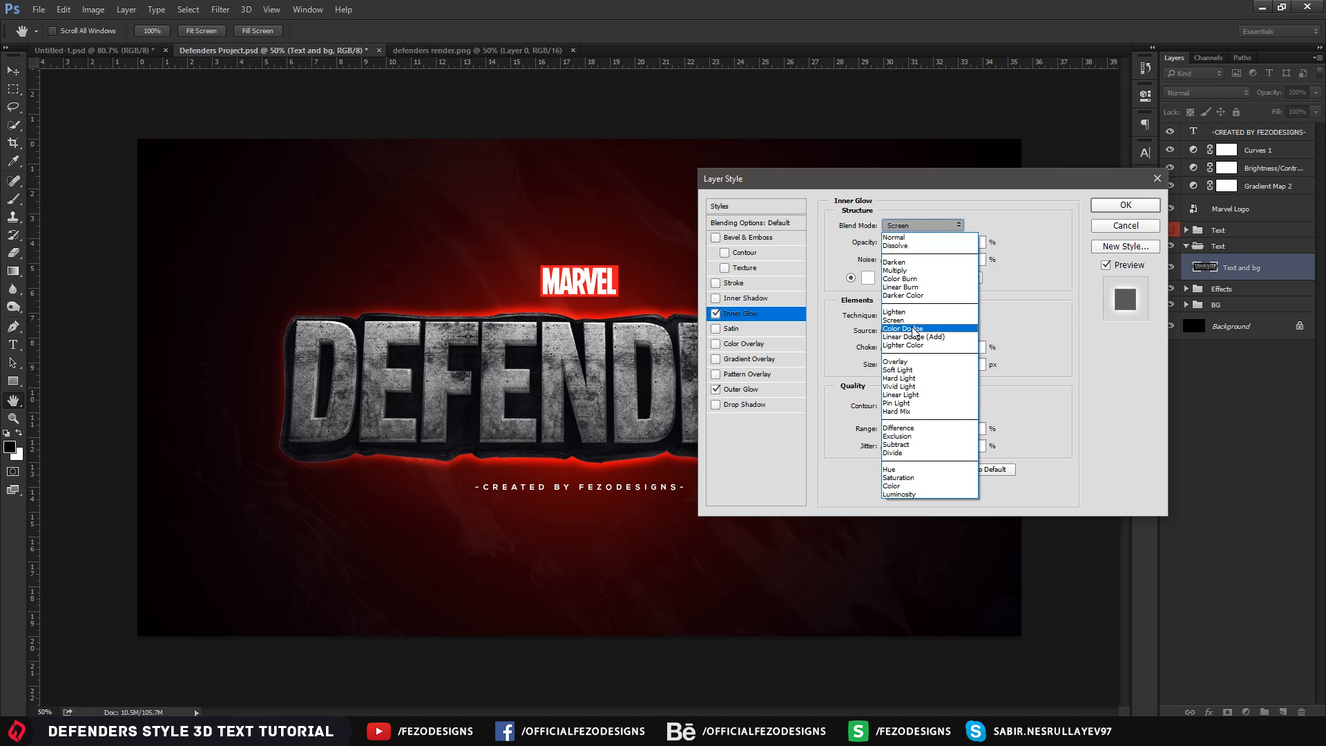
click(912, 329)
click(922, 225)
click(919, 328)
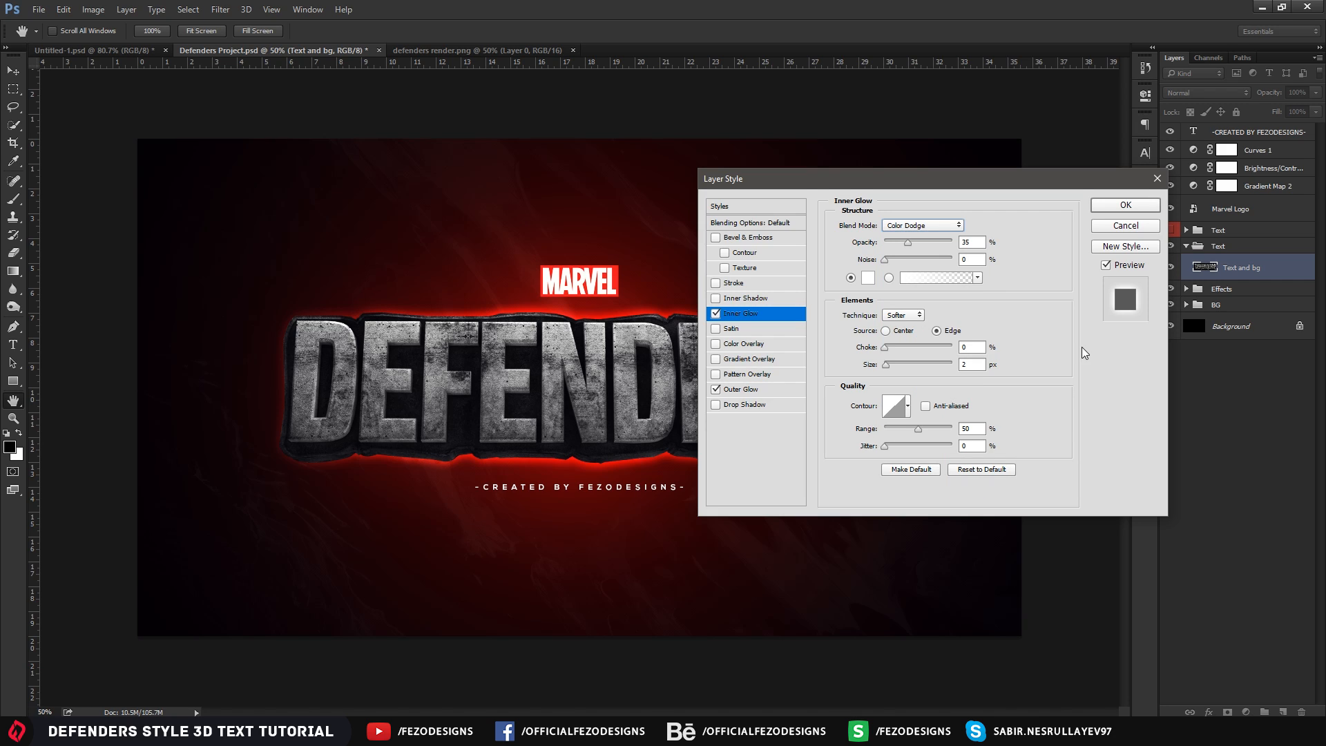
Set the Inner Glow's opacity to 60% and its size to 12 px
click(971, 240)
text(60)
click(984, 260)
mouse_move(885, 364)
mouse_down()
mouse_move(910, 363)
mouse_move(894, 365)
mouse_up()
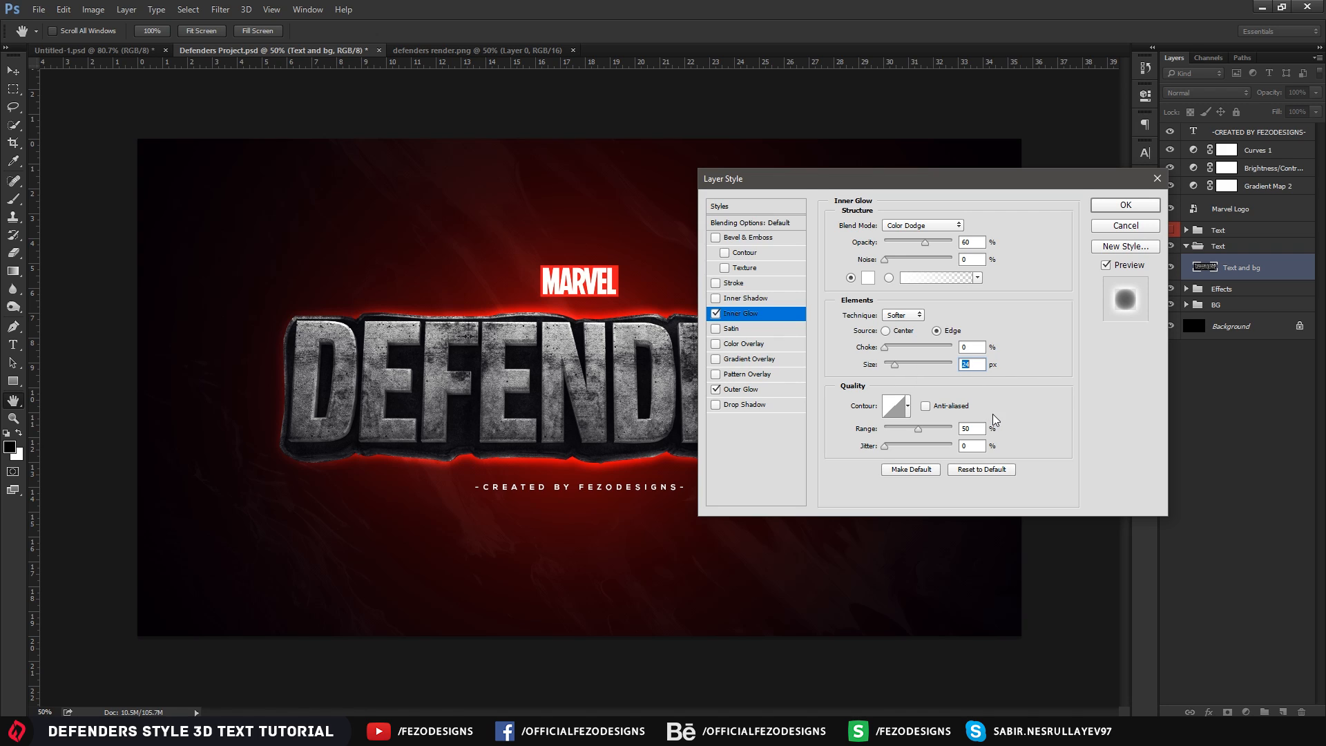
text(12)
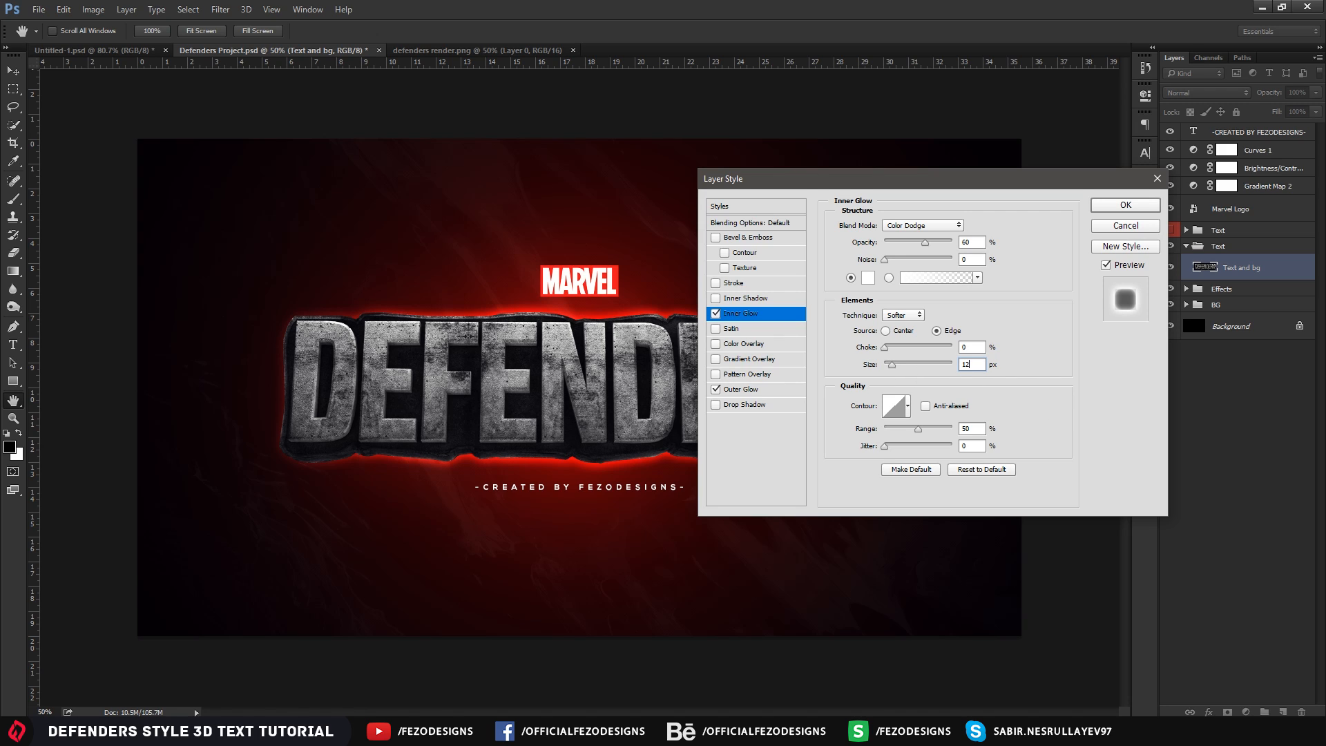
Apply the Inner Glow and Outer Glow to the Text and bg layer and compare it with its effects off and on
click(718, 313)
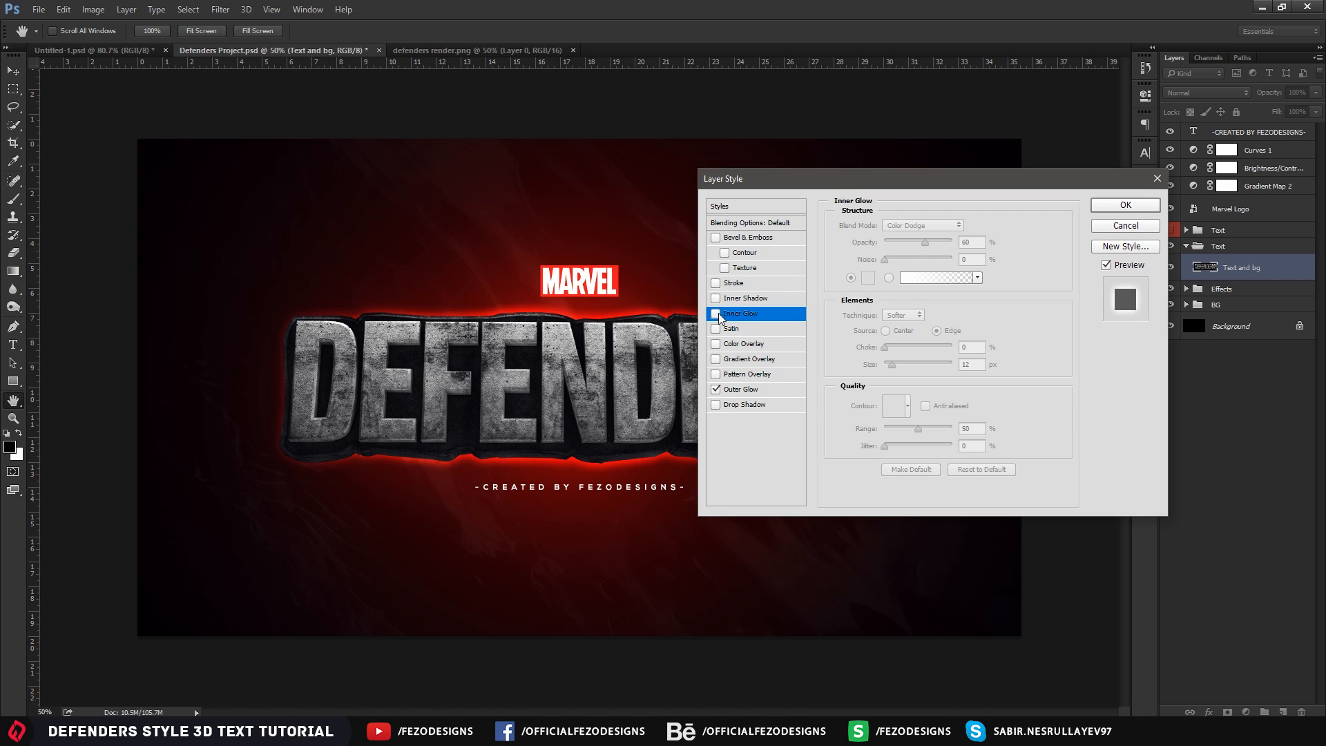
click(1124, 207)
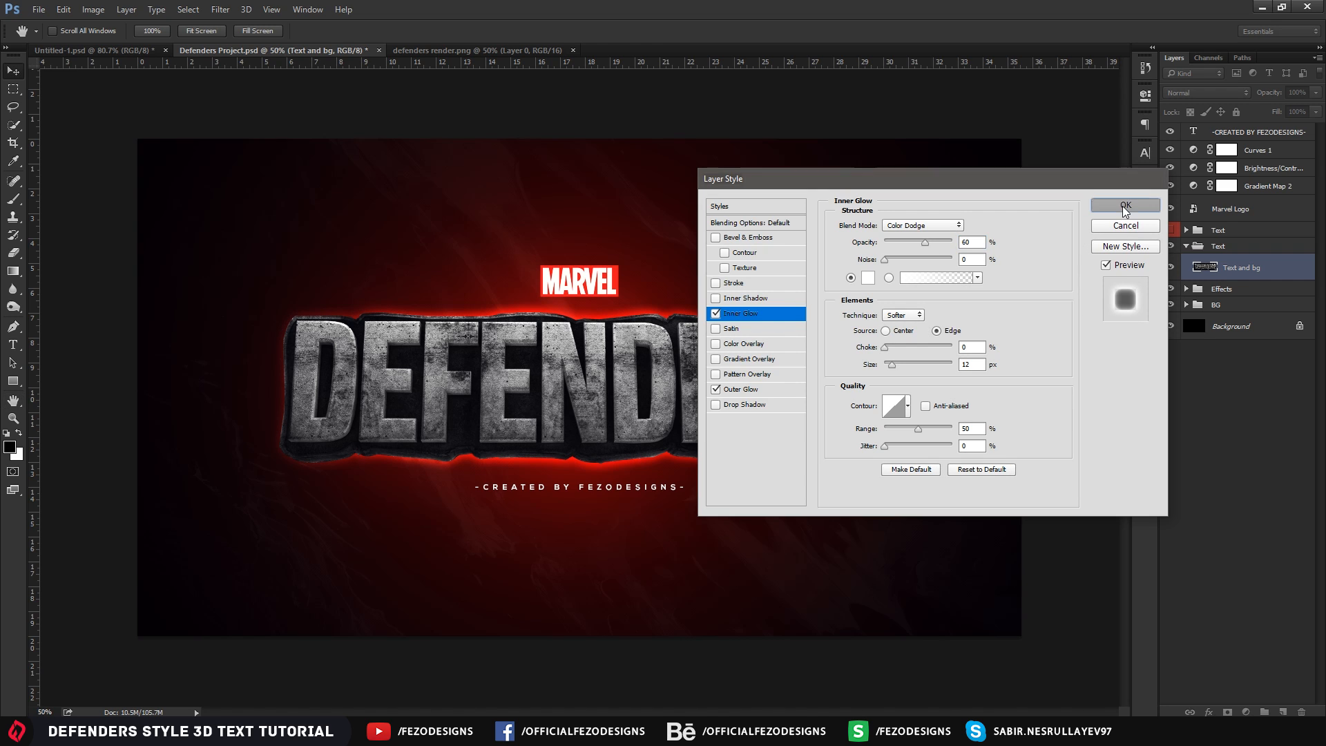
click(1208, 288)
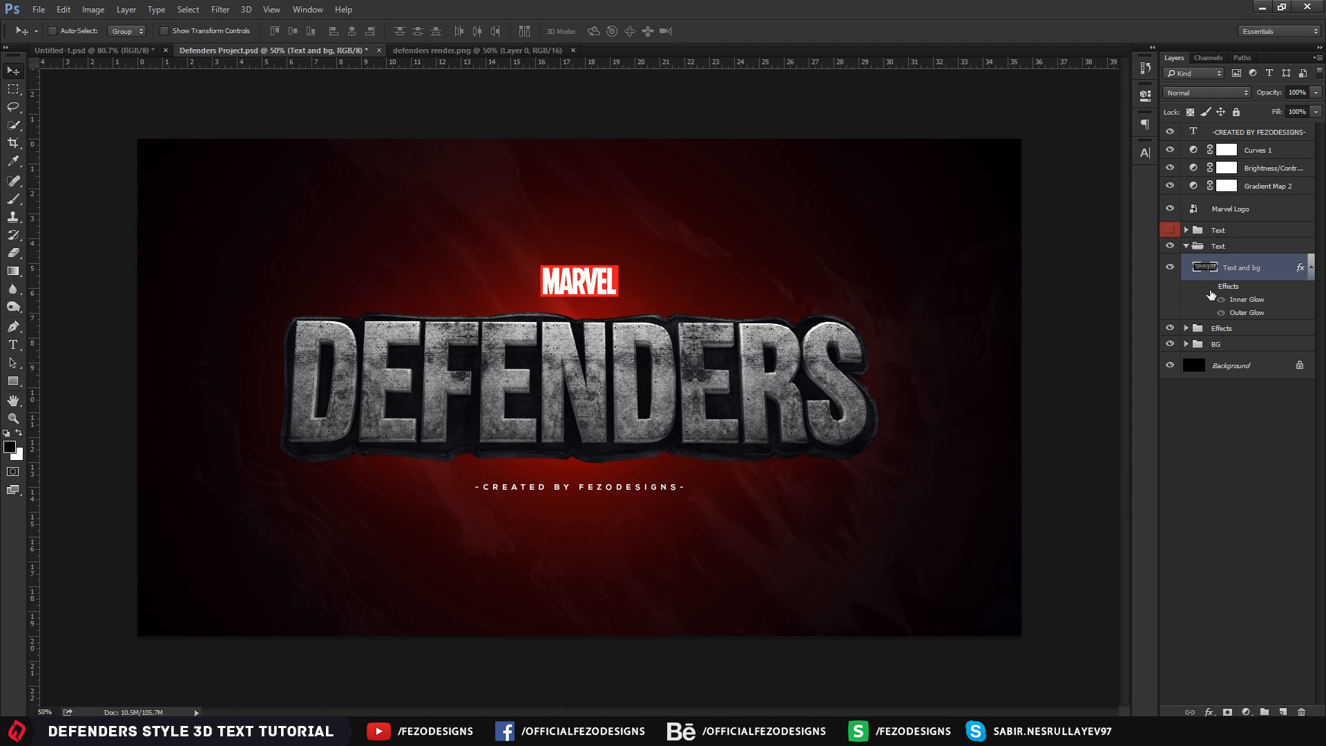
click(1208, 287)
click(1208, 287)
click(1209, 287)
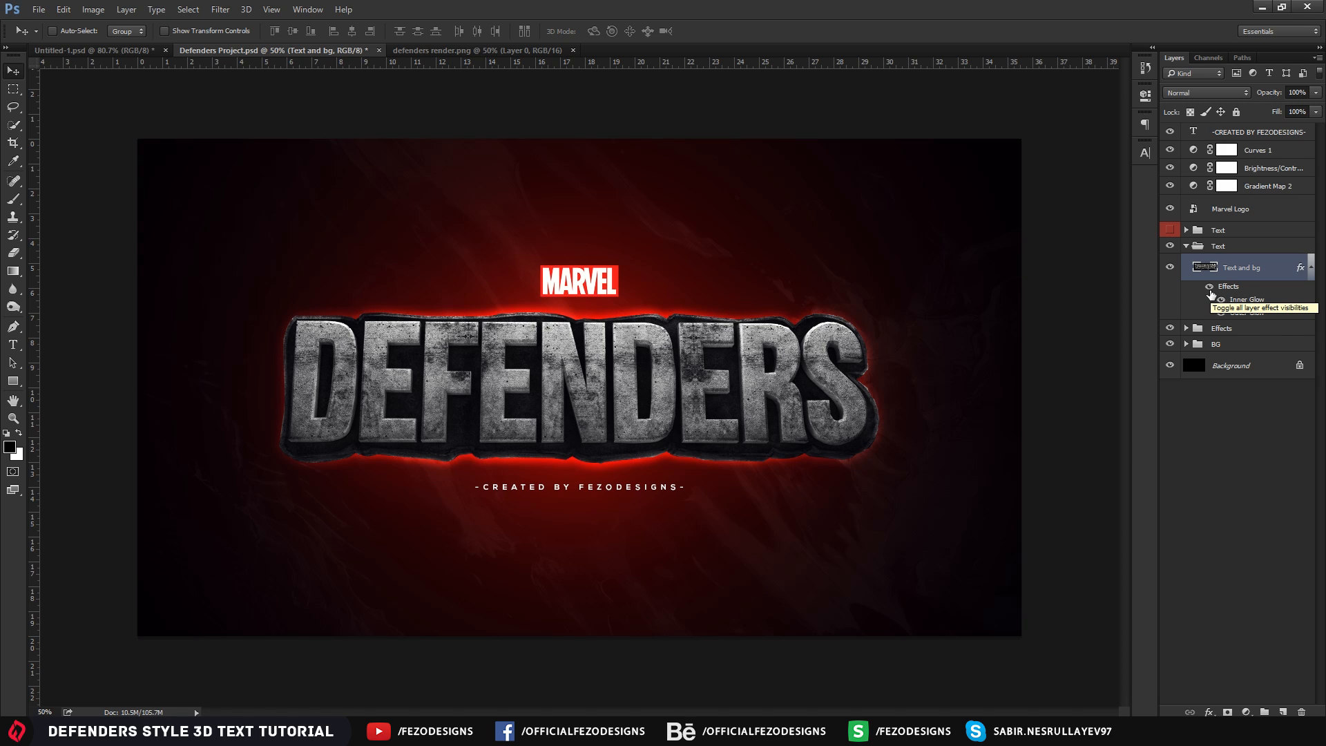
click(1208, 288)
click(1208, 288)
click(1209, 288)
click(1208, 287)
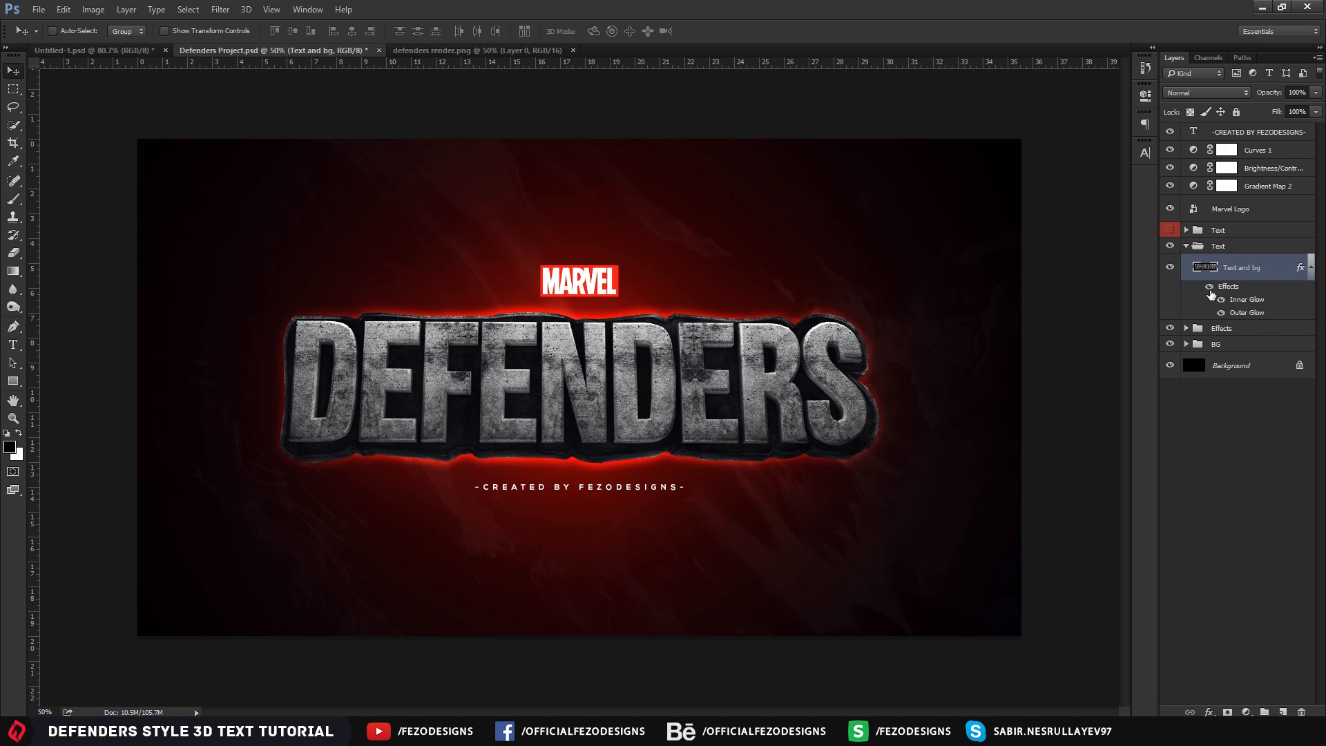
click(1310, 267)
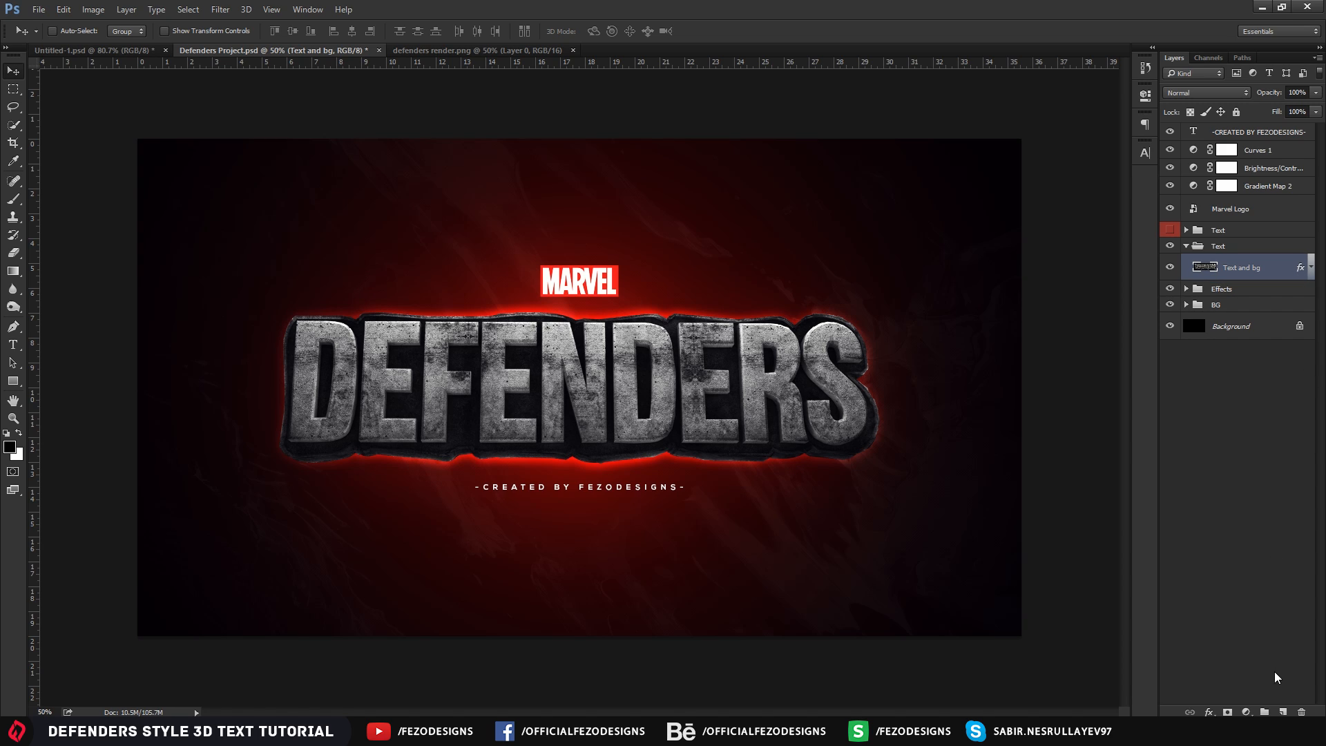
Create a new layer above Text and bg and name it "extra lighting"
click(1282, 712)
double_click(1235, 267)
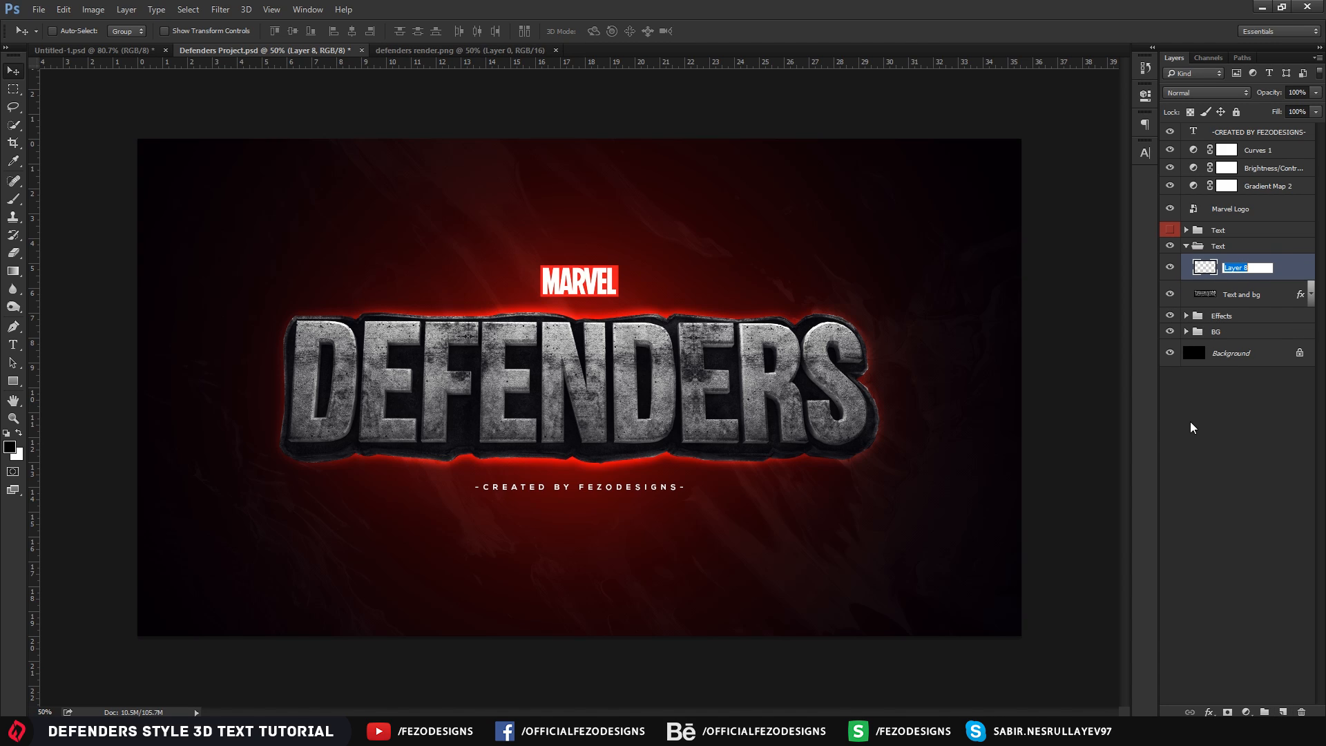
text(extra lighting)
key(Return)
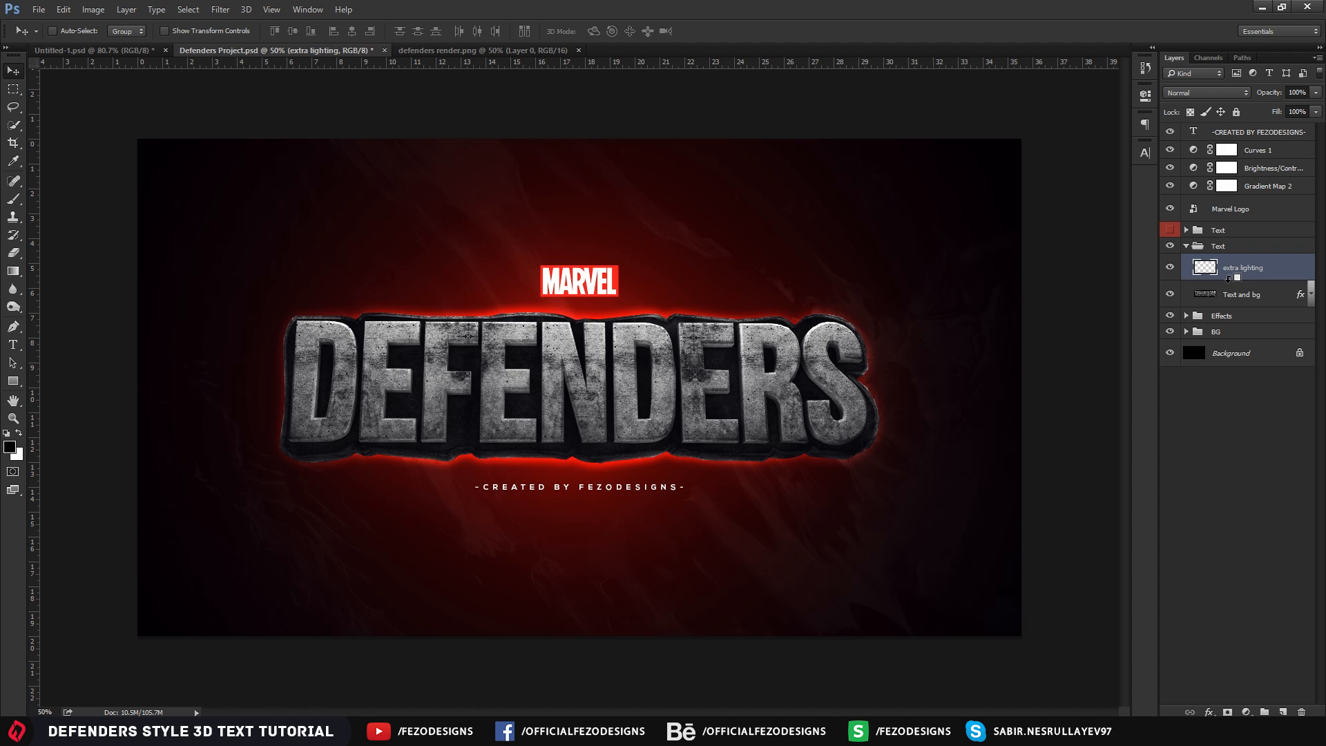
Clip the extra lighting layer to the Text and bg layer with a clipping mask
alt+click(1228, 278)
key(ctrl+alt+g)
click(1256, 400)
click(1282, 278)
right_click(1286, 272)
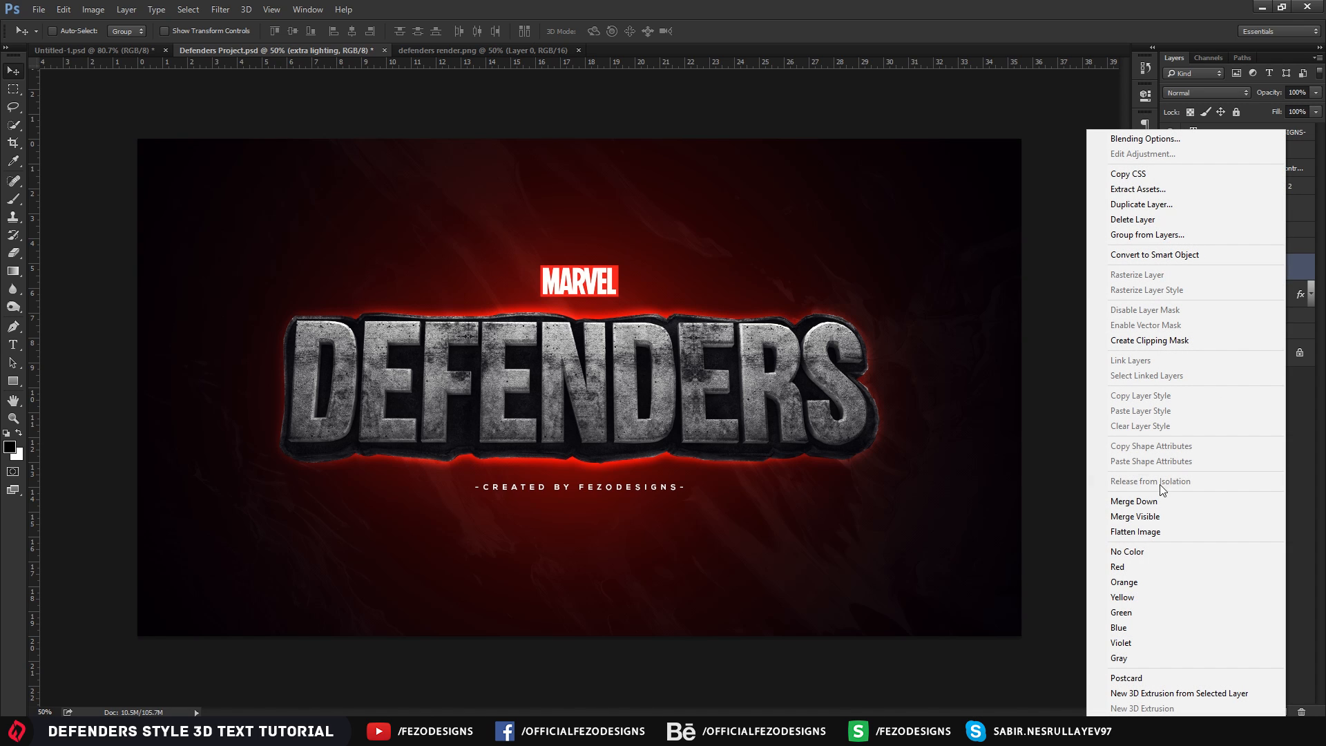
click(1136, 341)
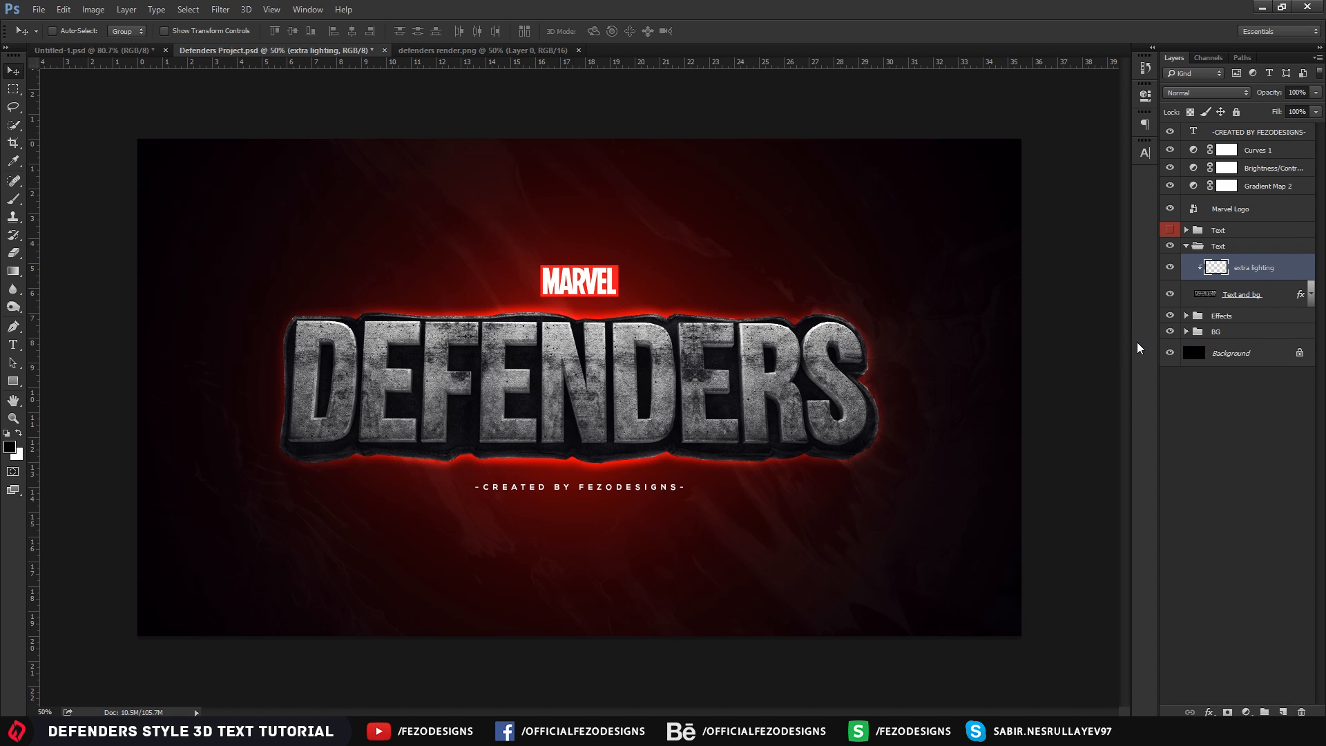
right_click(1271, 267)
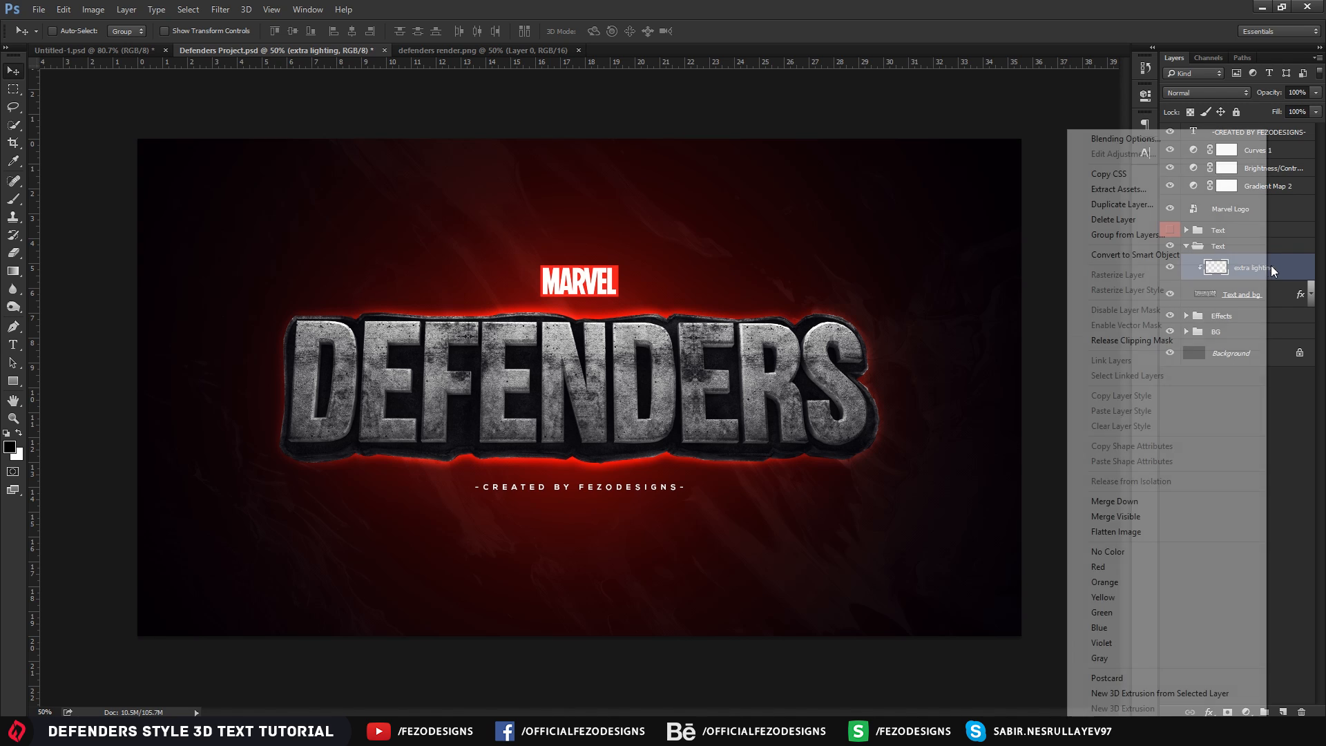
click(1300, 441)
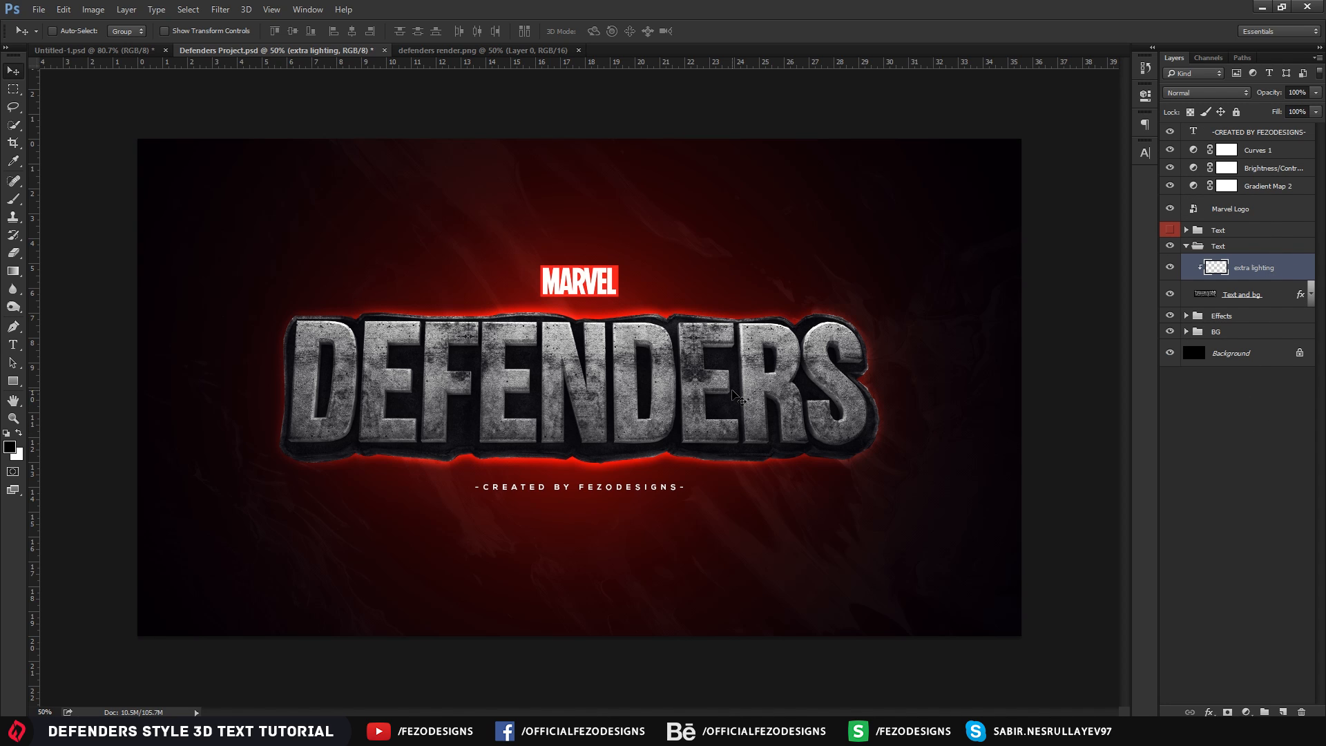
Set the Brush tool's size to 55 px for painting on the extra lighting layer
key(b)
right_click(523, 234)
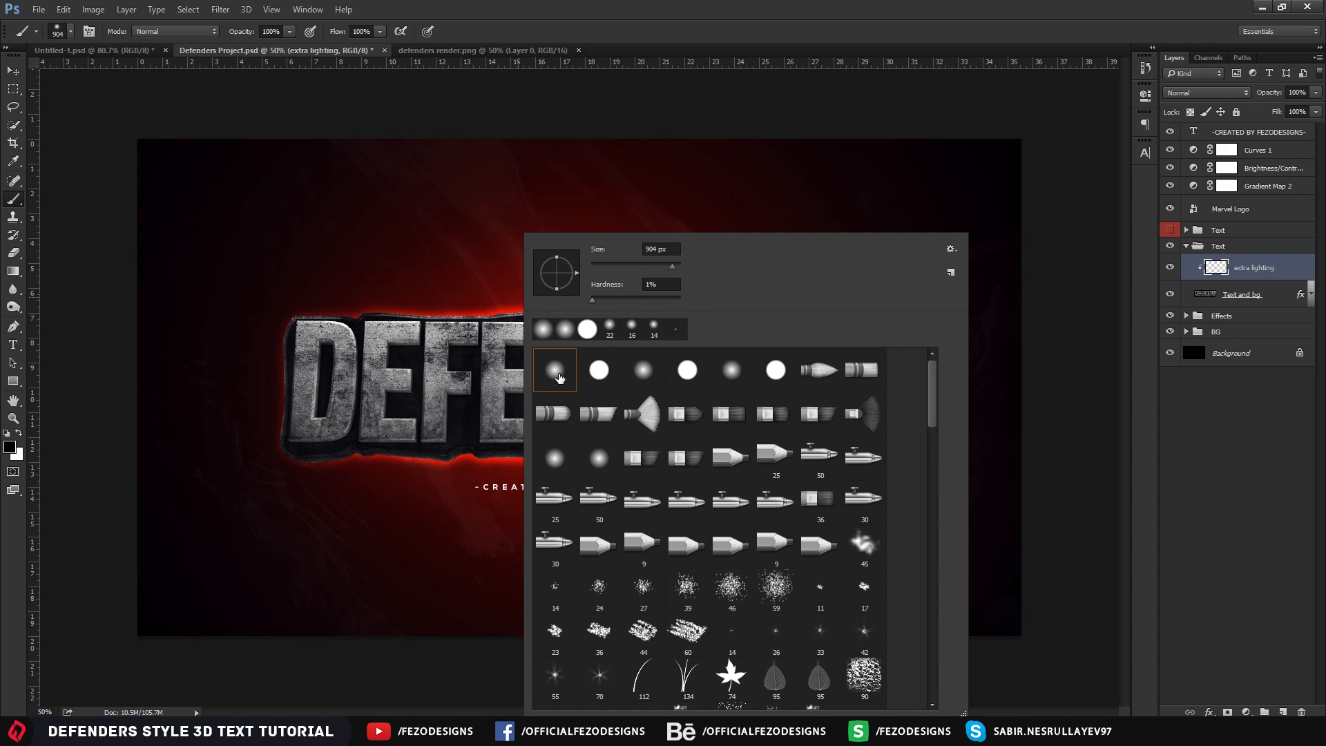
click(598, 265)
drag(608, 270, 611, 268)
text(60)
drag(659, 250, 617, 254)
text(55)
key(Return)
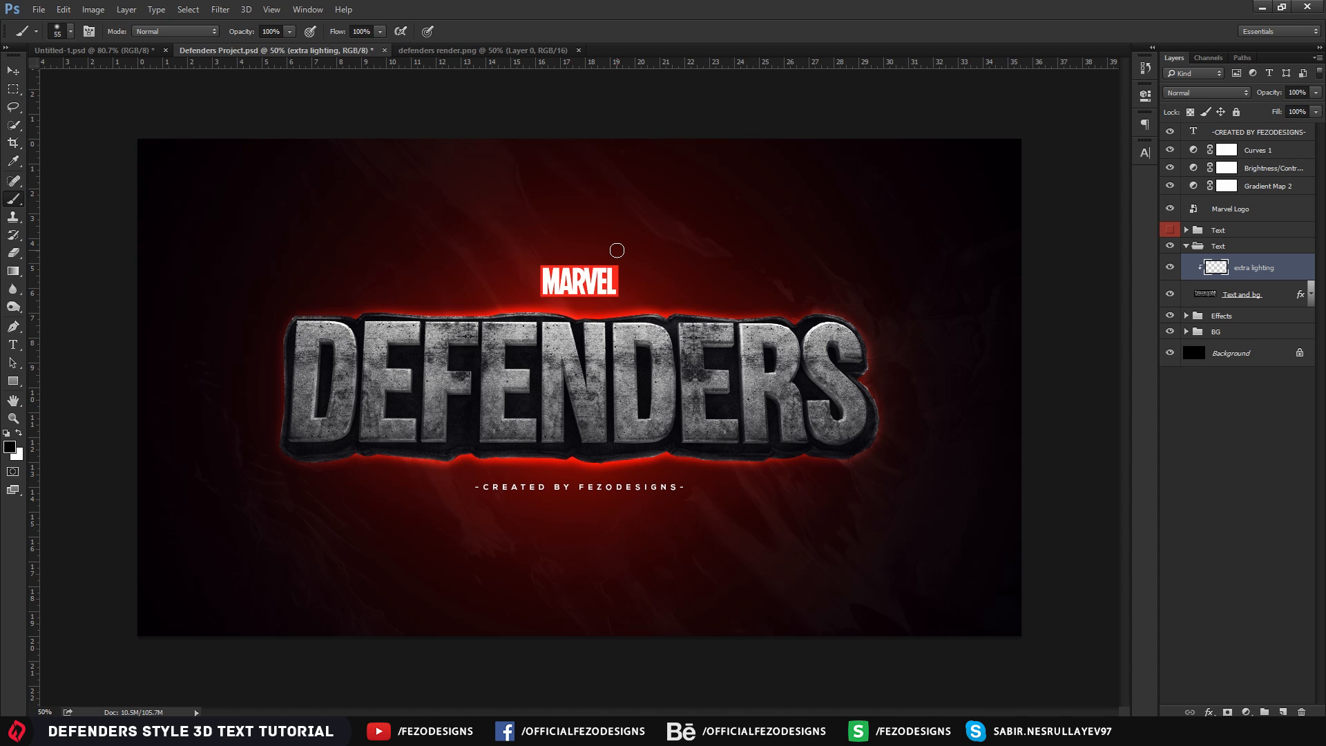
Swap the foreground and background colours to make white the painting colour
click(19, 433)
click(10, 447)
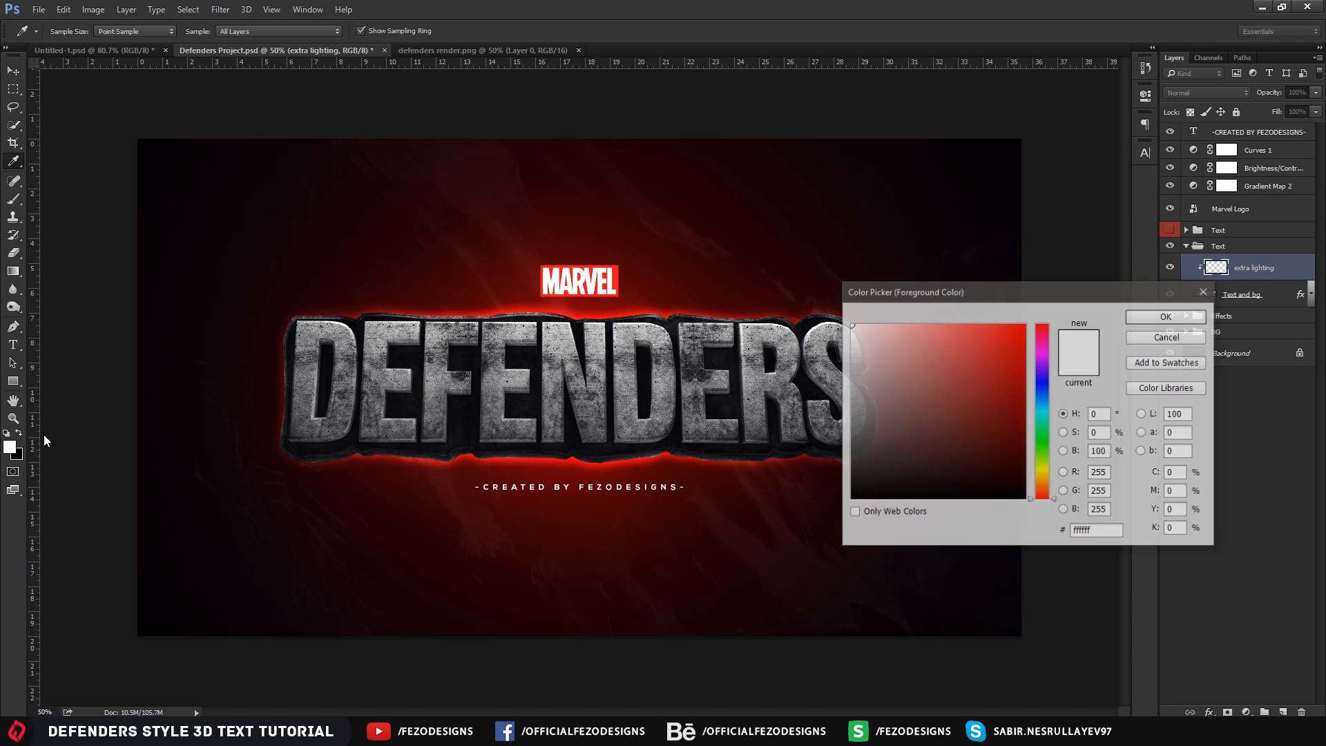
click(1157, 338)
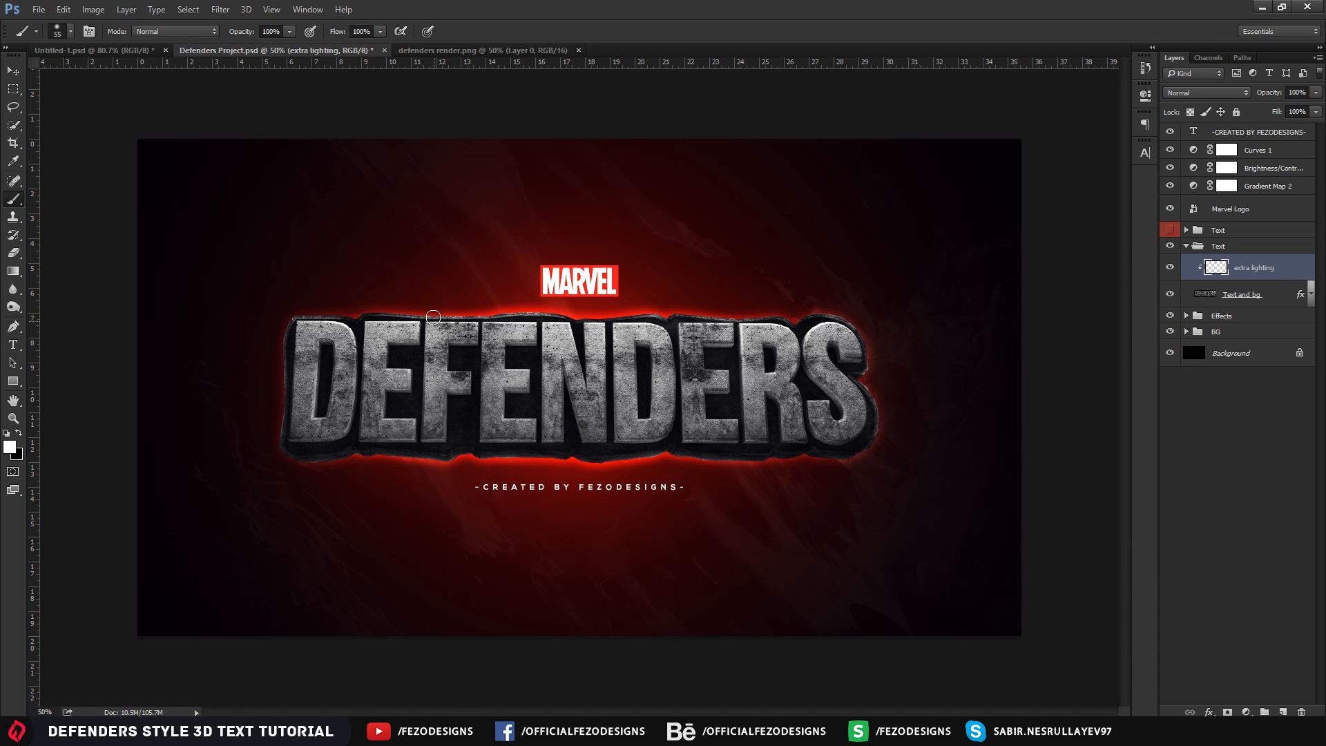
Paint white strokes along the outer edge of the dark backing around the DEFENDERS text, reducing the brush size to 47 px
alt+scroll(391, 326, up, 5)
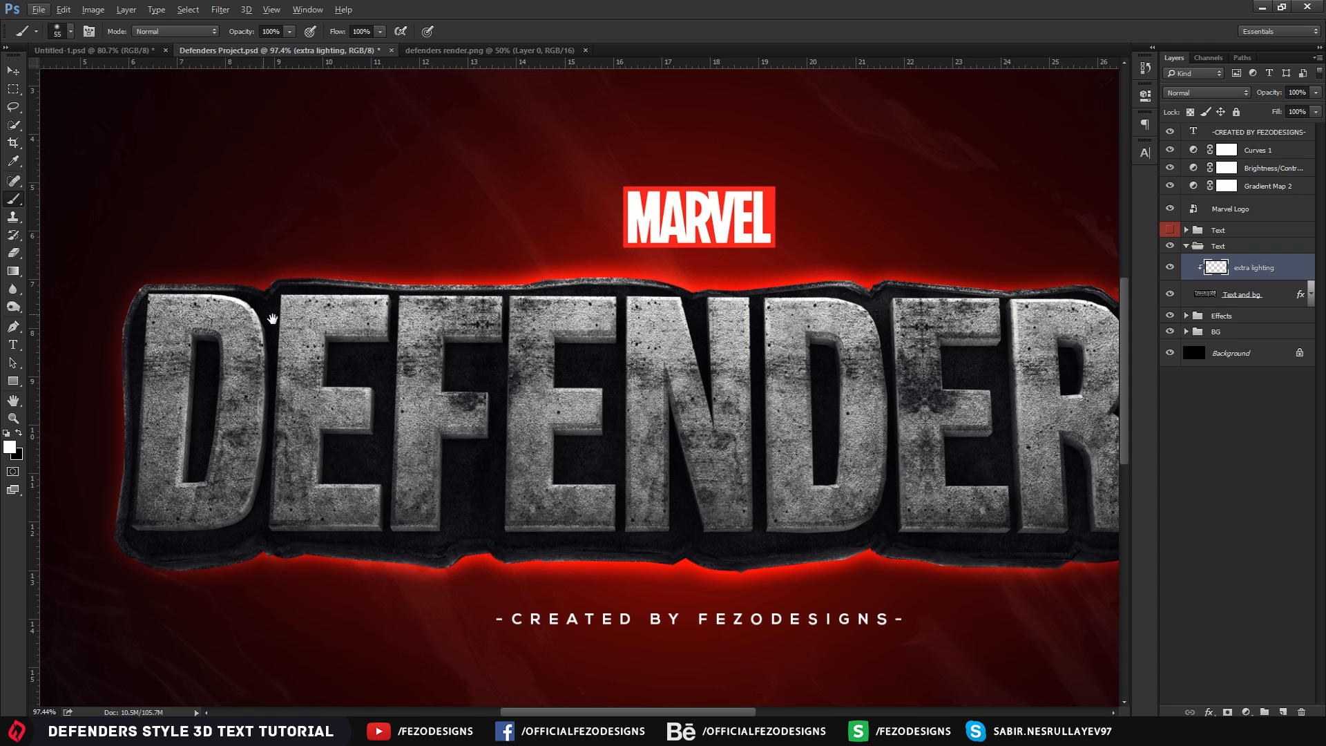
alt+scroll(177, 281, up, 3)
drag(310, 304, 856, 306)
mouse_move(915, 358)
mouse_down()
mouse_move(754, 385)
mouse_move(532, 346)
mouse_up()
mouse_move(453, 342)
mouse_down()
mouse_move(734, 320)
mouse_move(973, 342)
mouse_move(1064, 331)
mouse_move(1093, 359)
mouse_move(811, 326)
mouse_move(731, 299)
mouse_move(698, 308)
mouse_up()
alt+right_drag(719, 317, 698, 314)
mouse_move(688, 315)
mouse_down()
mouse_move(707, 383)
mouse_move(696, 437)
mouse_move(728, 518)
mouse_move(704, 599)
mouse_move(397, 604)
mouse_move(241, 590)
mouse_up()
mouse_move(241, 618)
mouse_down()
mouse_move(642, 550)
mouse_move(657, 520)
mouse_move(543, 537)
mouse_move(186, 518)
mouse_move(148, 545)
mouse_move(586, 562)
mouse_move(671, 553)
mouse_move(504, 523)
mouse_move(296, 522)
mouse_move(282, 464)
mouse_move(279, 218)
mouse_move(475, 205)
mouse_move(586, 232)
mouse_up()
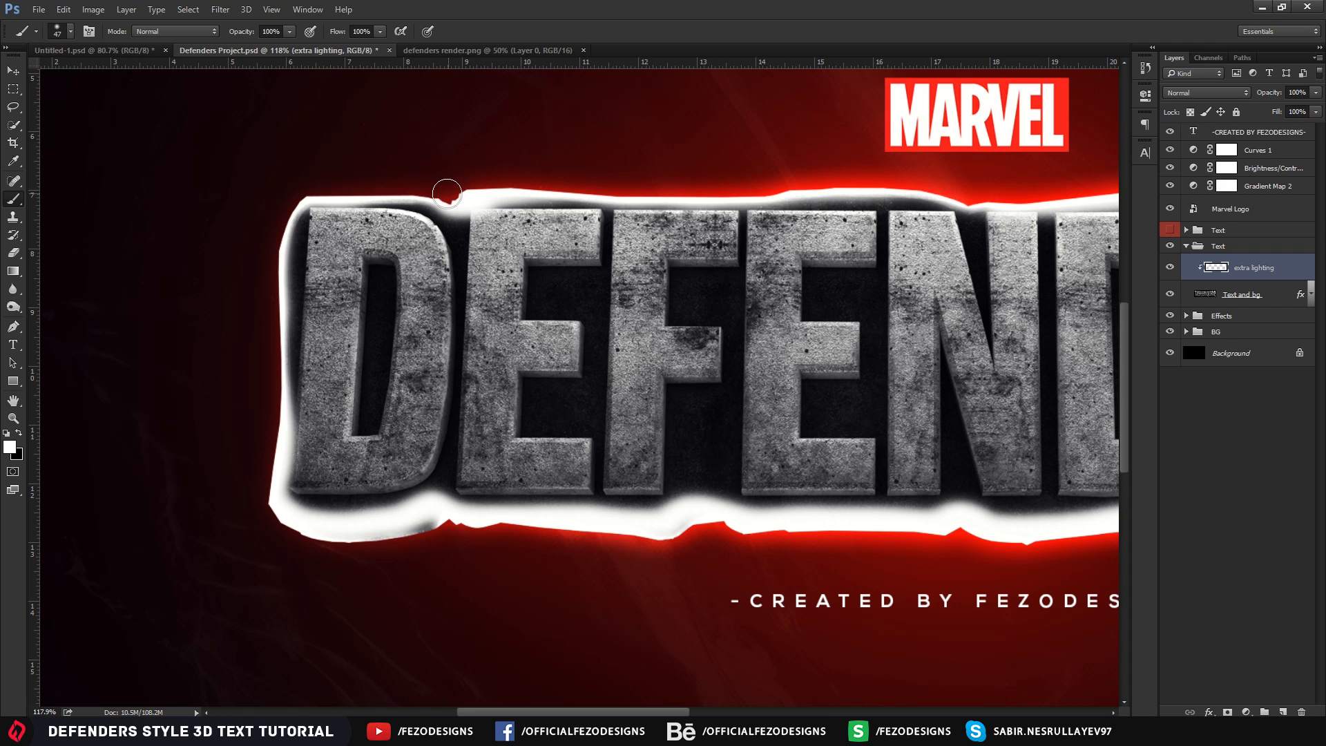
Set the extra lighting layer's blend mode to Overlay
alt+scroll(724, 355, down, 3)
alt+scroll(724, 354, down, 2)
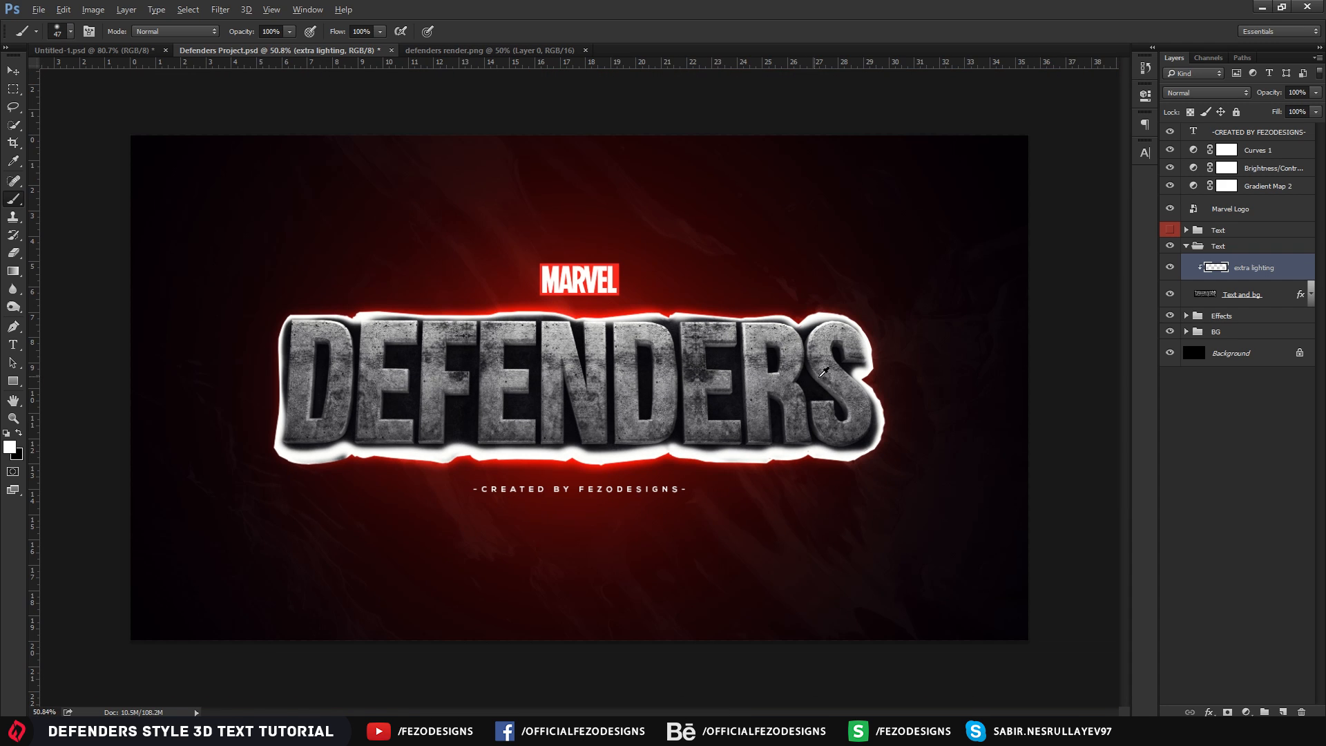
key(z)
click(552, 356)
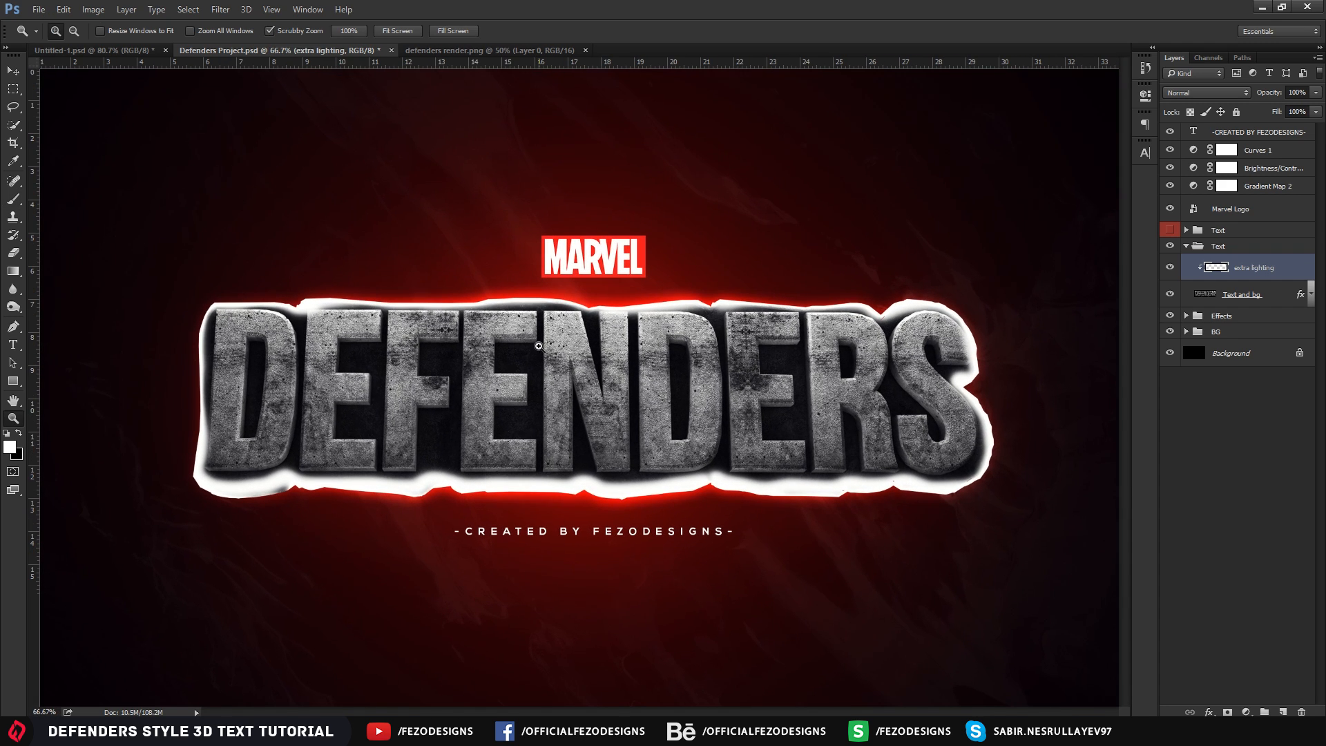
click(1198, 95)
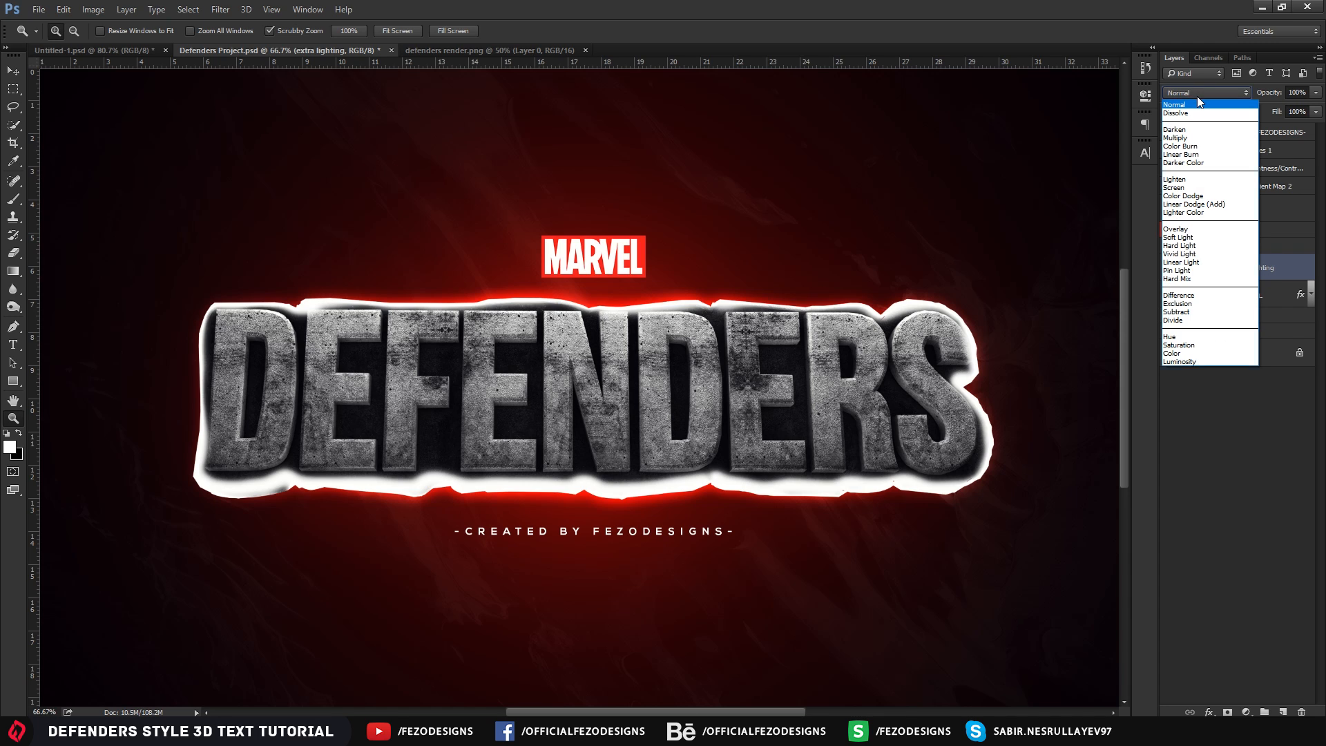
click(1181, 229)
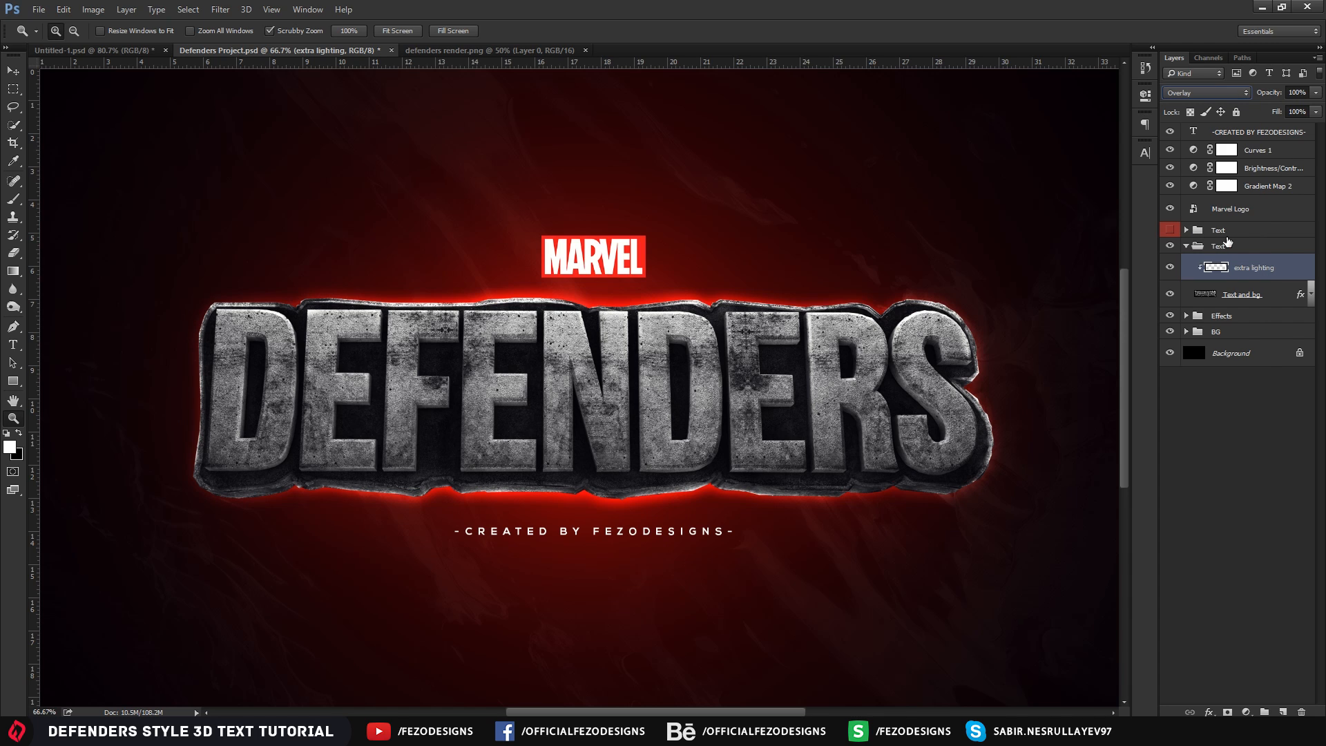
Compare the artwork with the extra lighting layer hidden and shown
drag(849, 324, 779, 311)
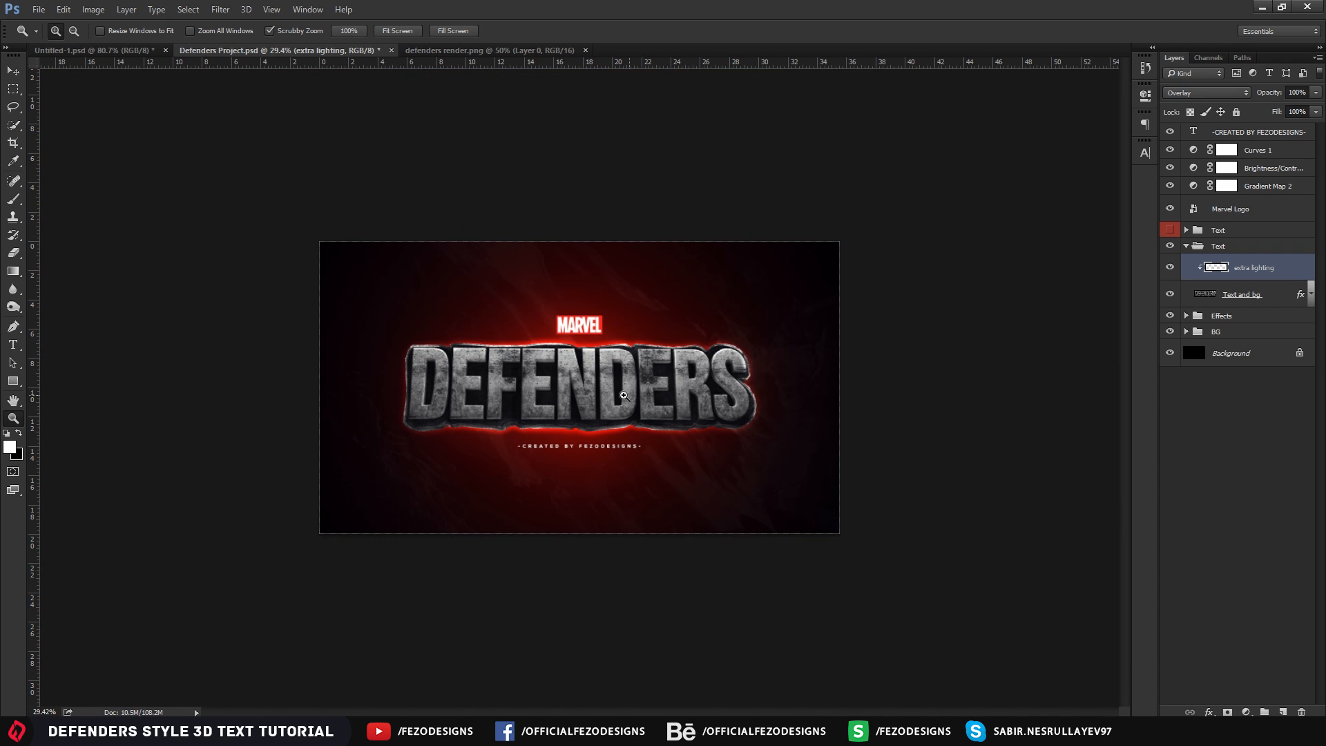
click(595, 406)
click(561, 403)
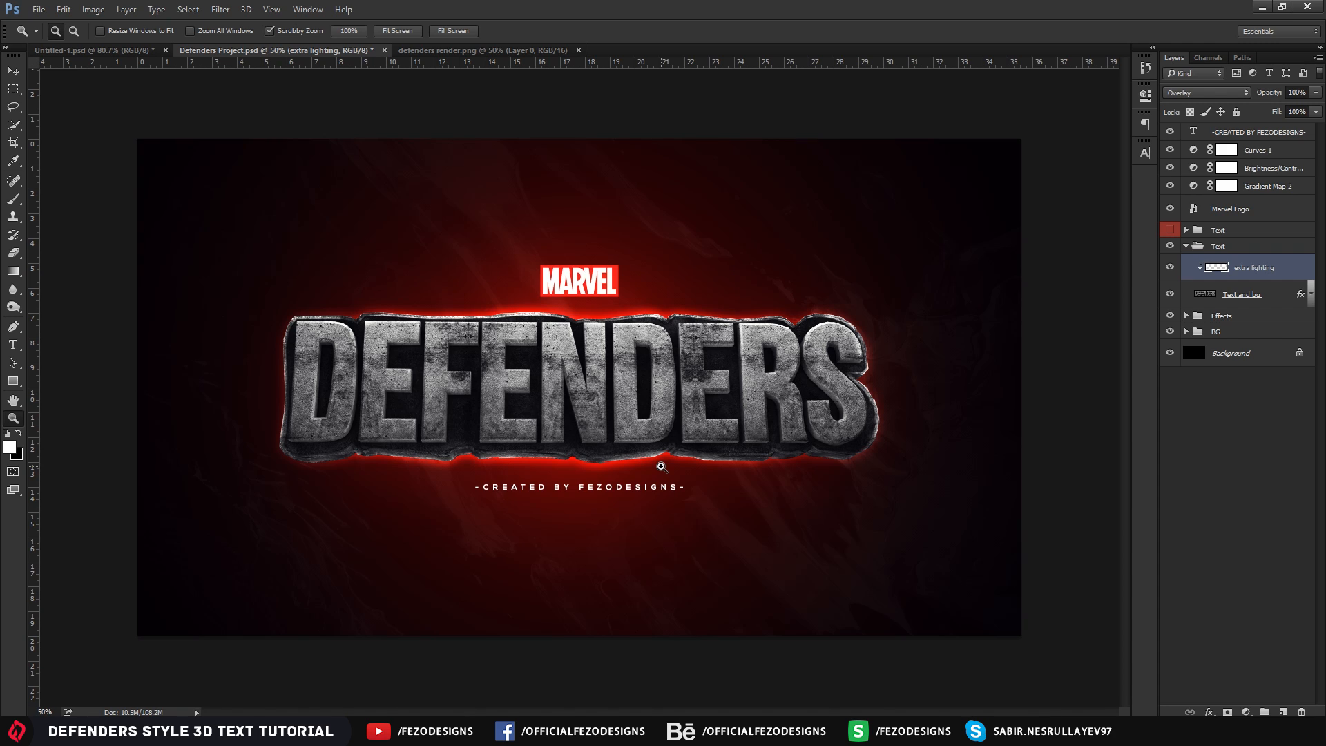
click(1169, 267)
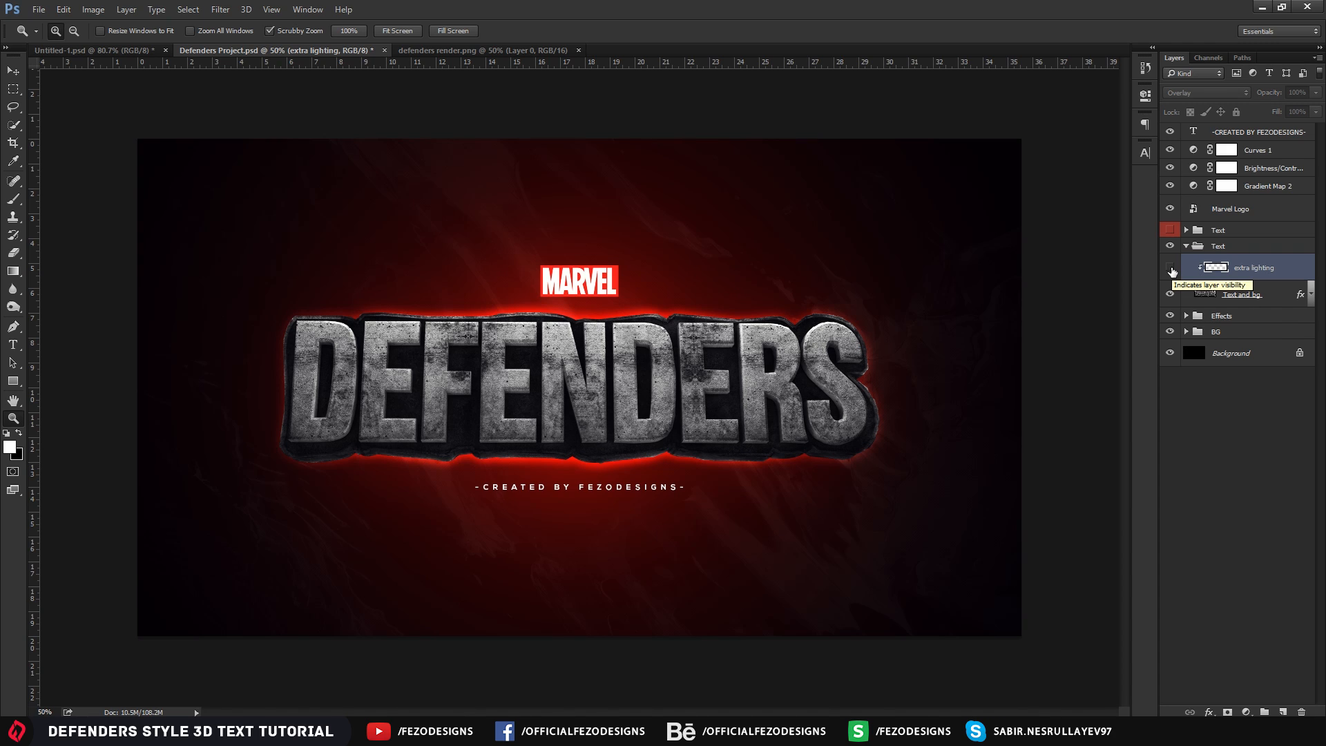
click(1170, 268)
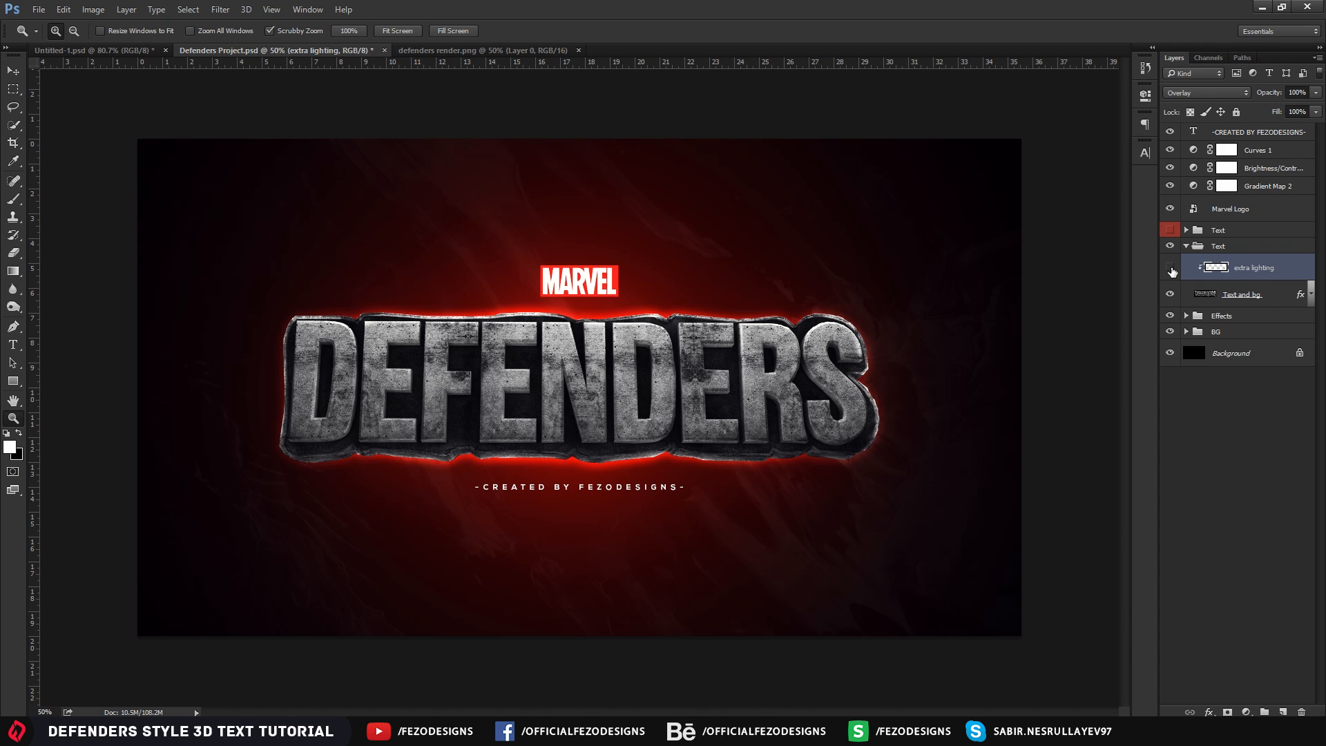
click(1169, 268)
click(1169, 268)
click(1170, 268)
click(1170, 268)
click(1170, 268)
click(1170, 267)
Examine the Marvel's Defenders reference image from the defenders folder, and inspect the layers inside the hidden Text group
key(alt+Tab)
click(590, 235)
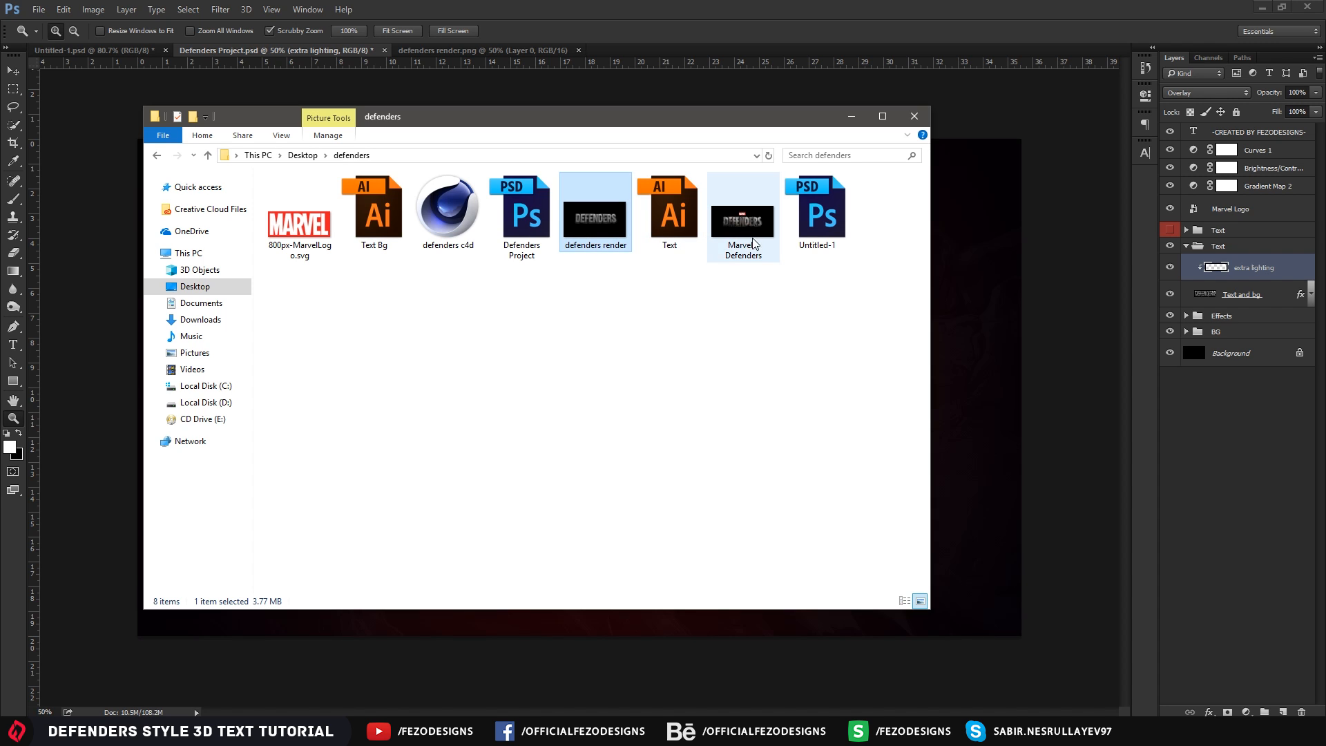
click(758, 238)
double_click(759, 241)
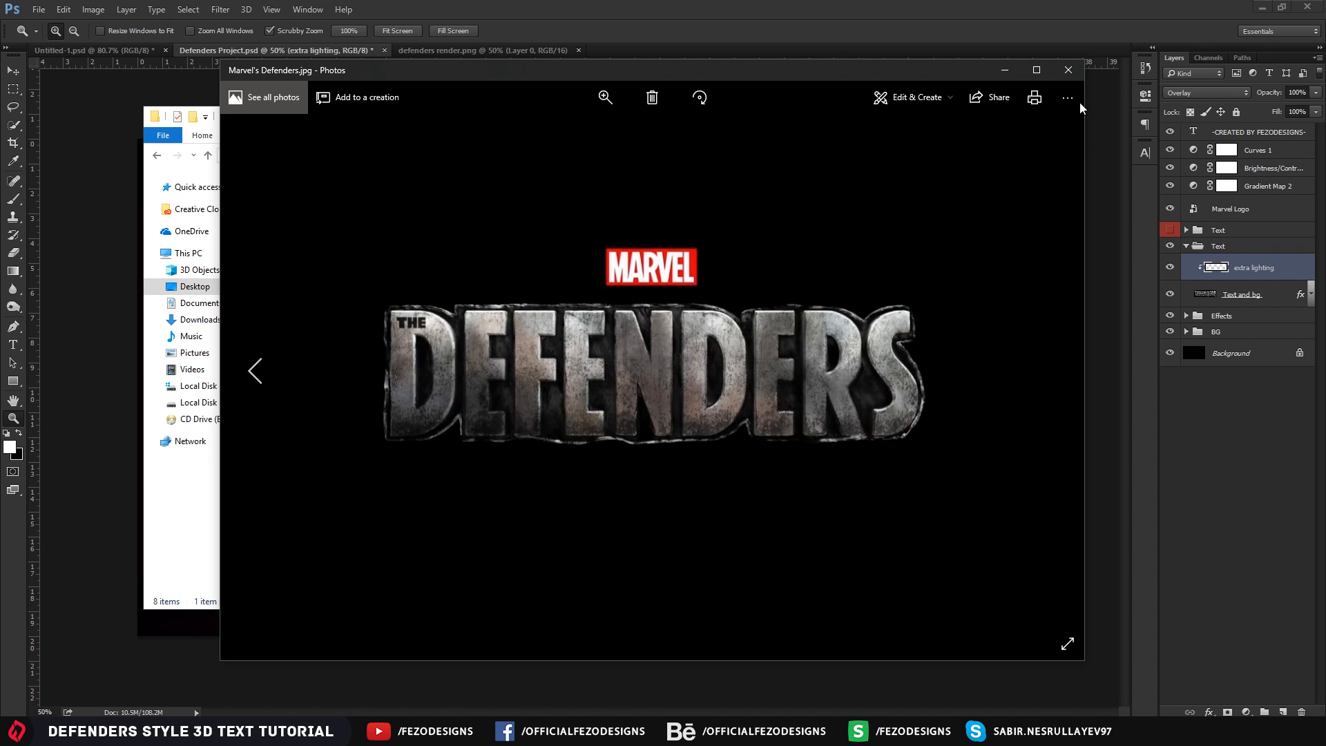
click(1068, 70)
click(851, 117)
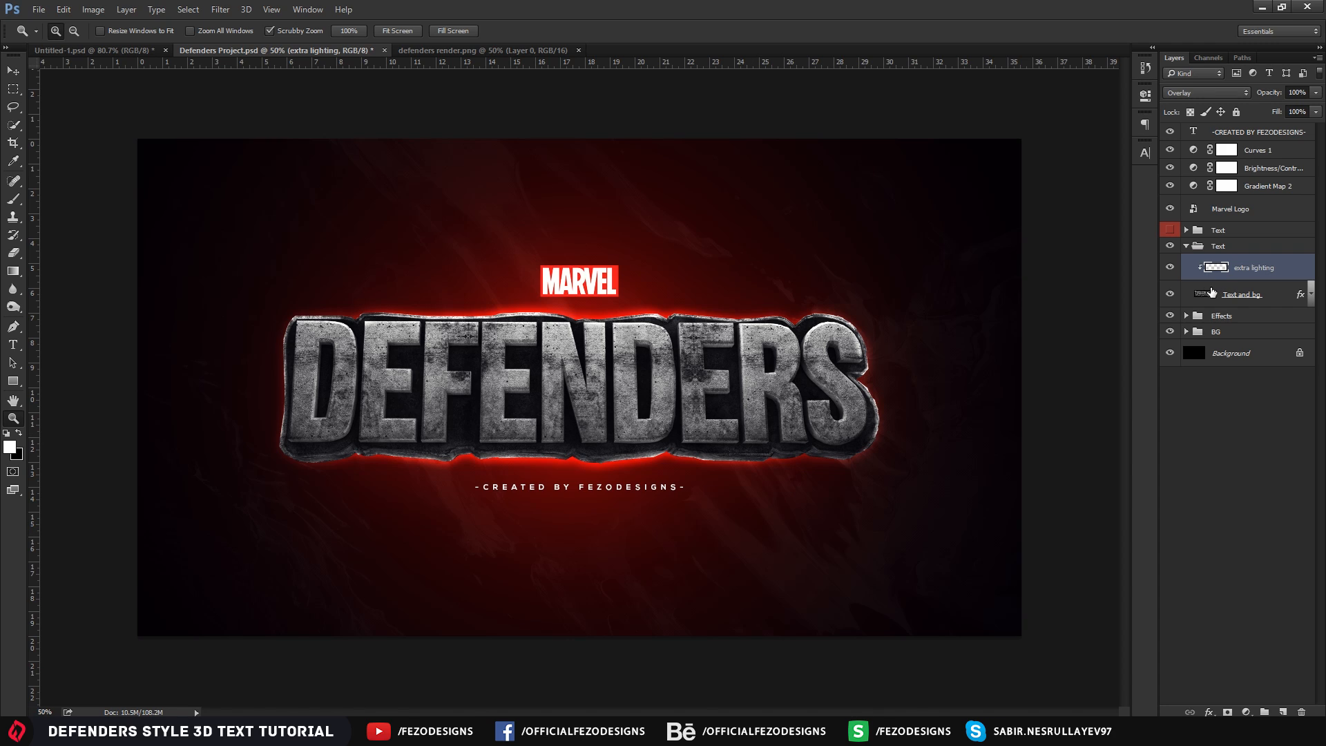
click(1186, 231)
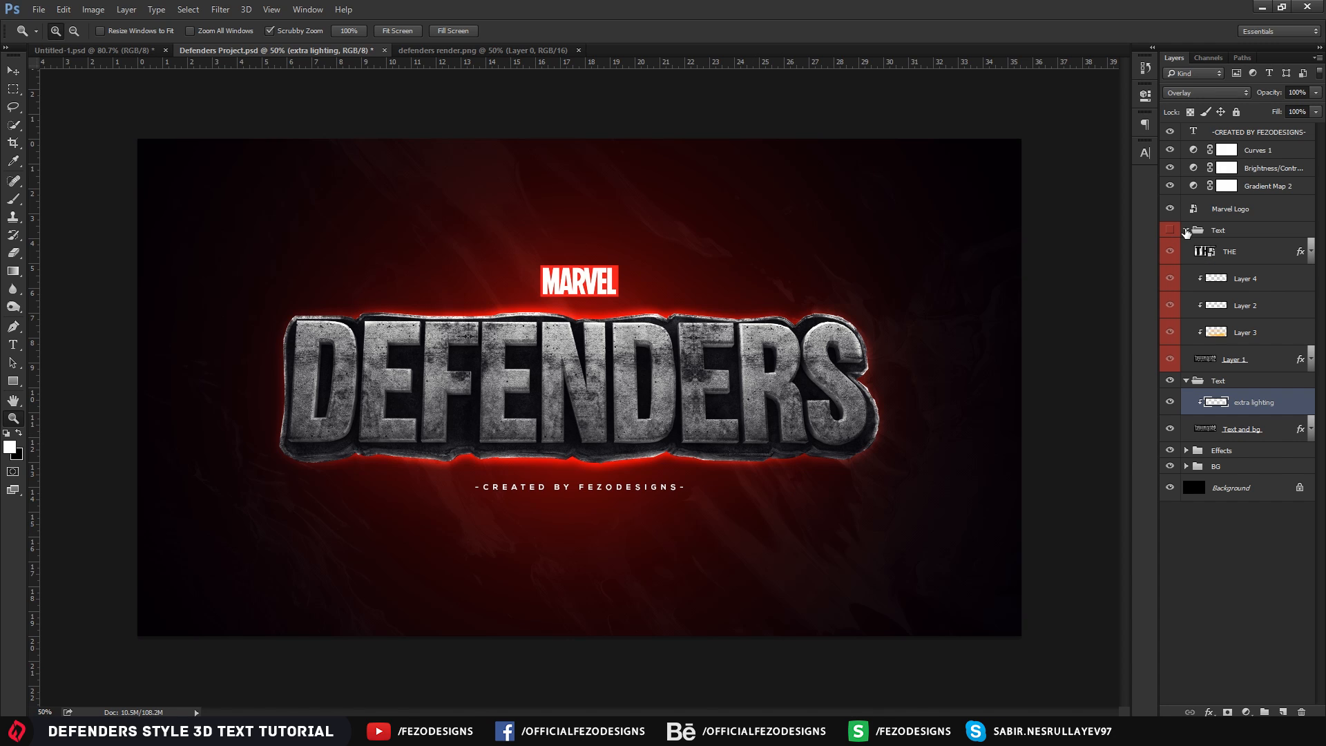
click(1185, 231)
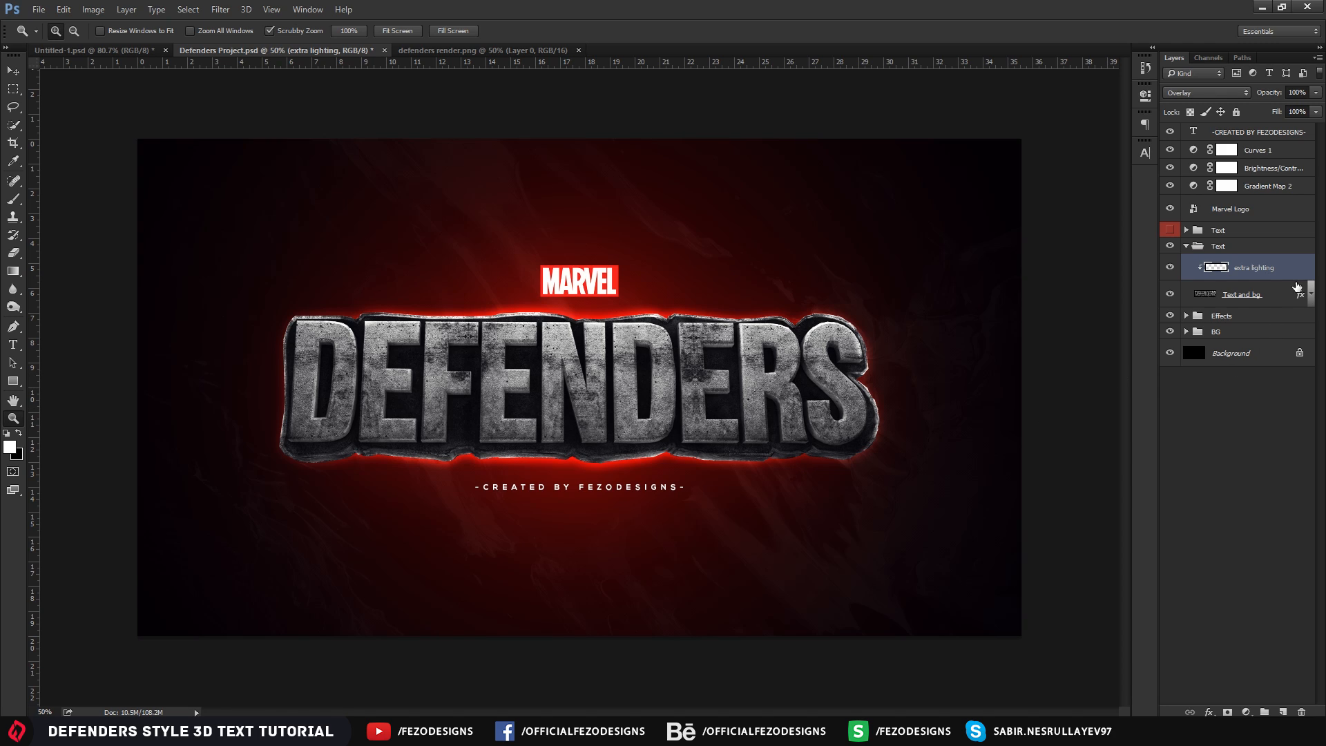
Create a new layer above extra lighting, clip it to the Text and bg layer and name it "yellow light"
click(1282, 712)
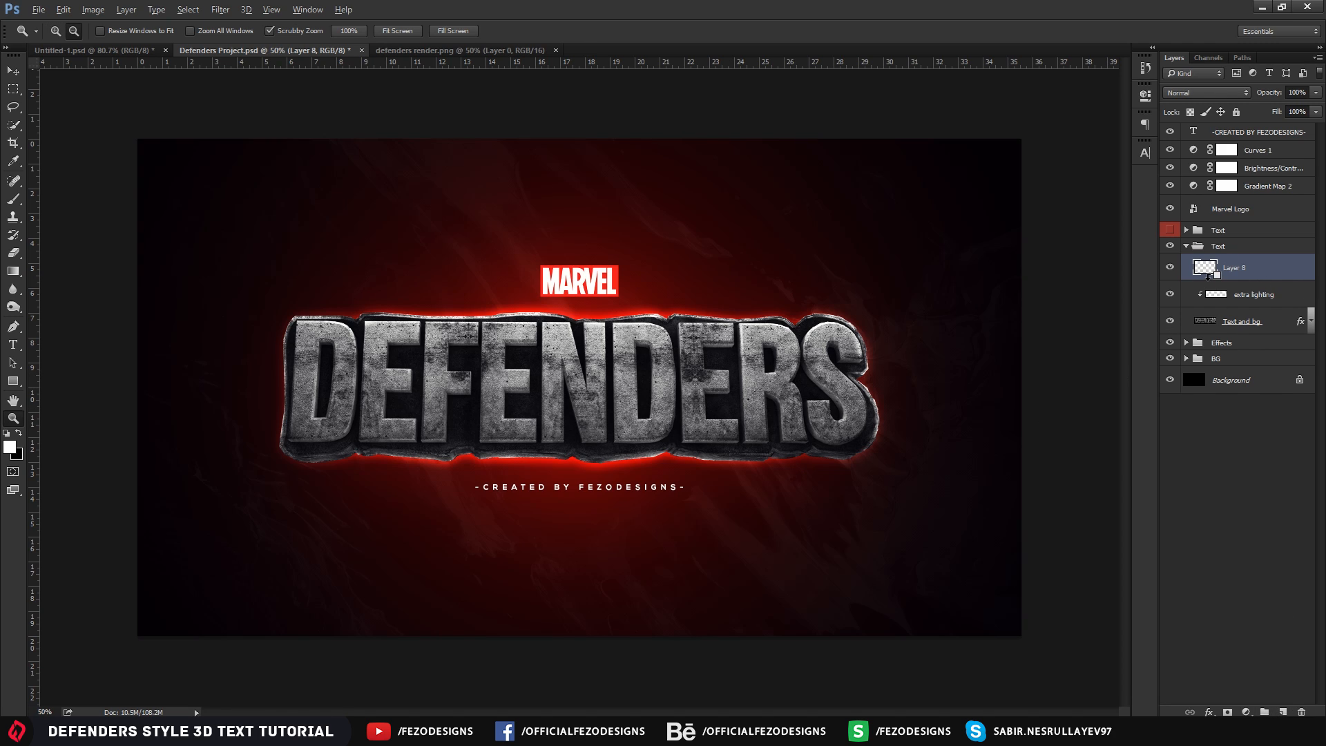
alt+click(1207, 276)
double_click(1242, 268)
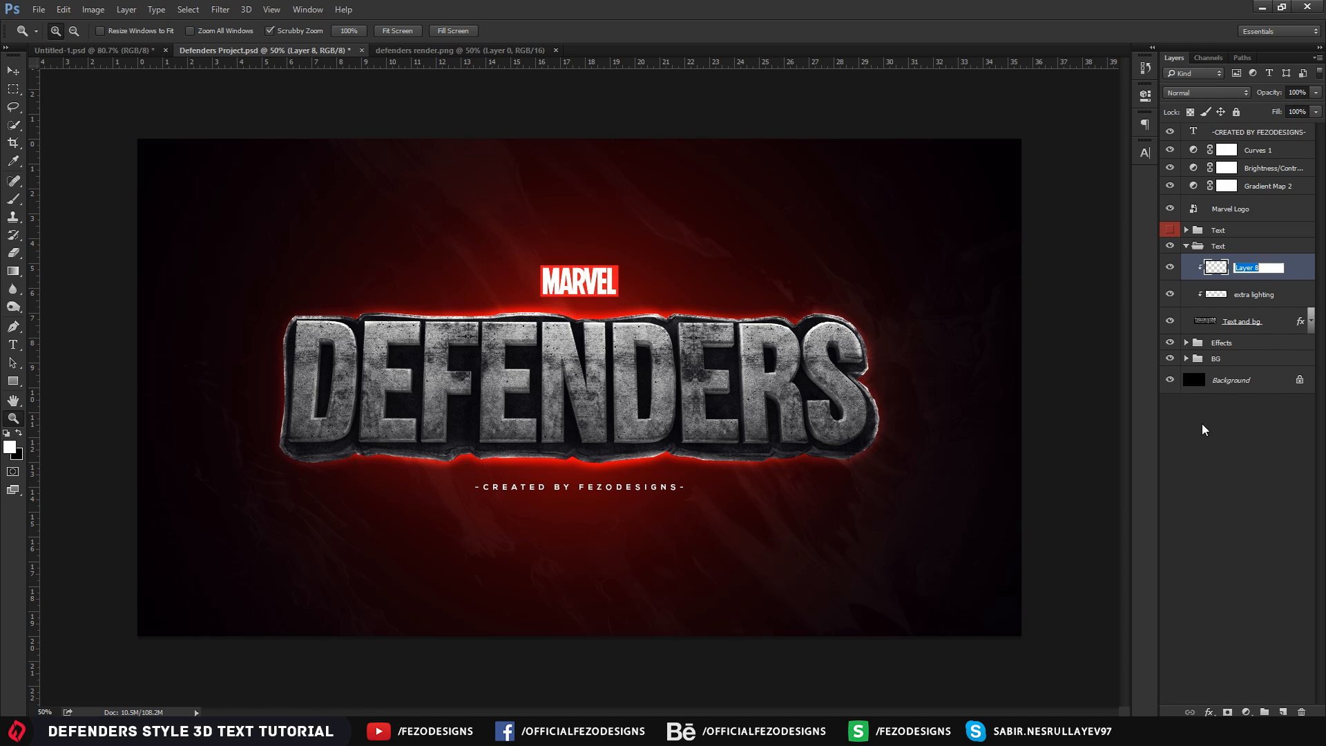
text(yellow light)
key(Return)
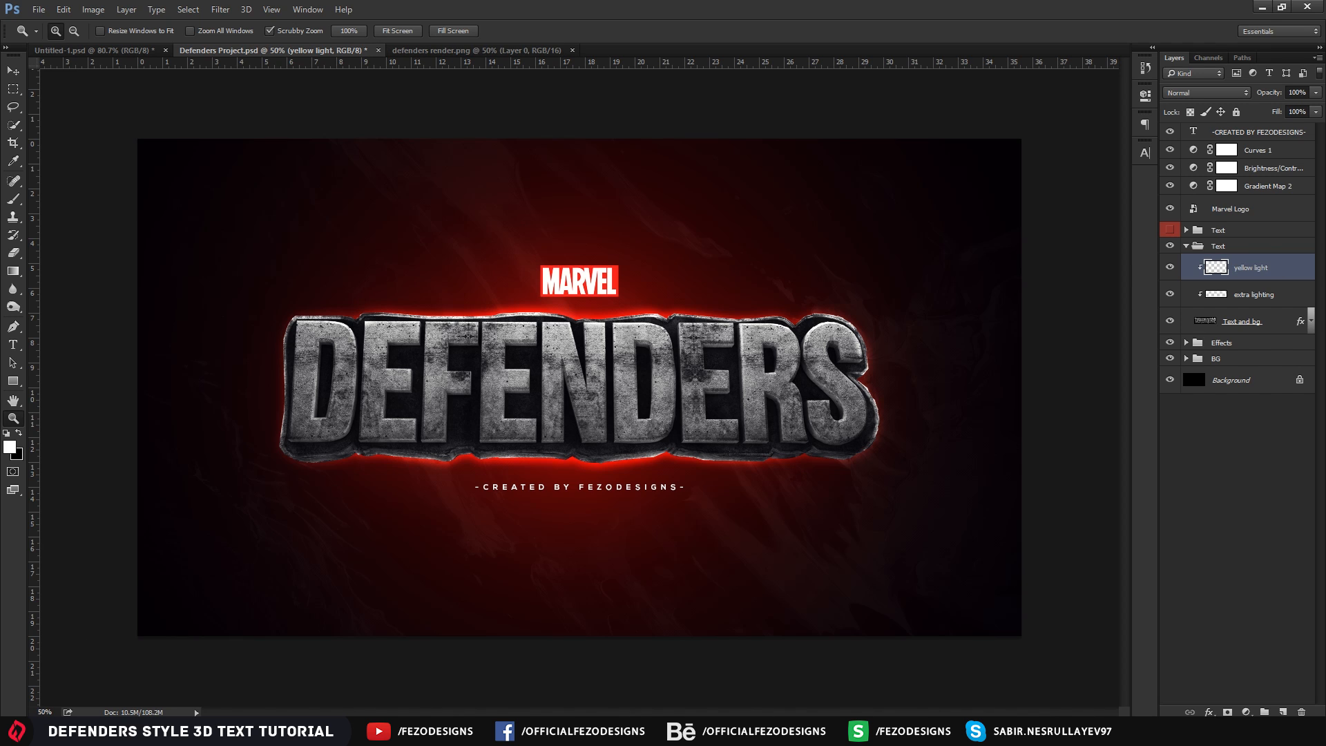
Examine the Marvel's Defenders reference image again and close it
key(alt+Tab)
double_click(738, 205)
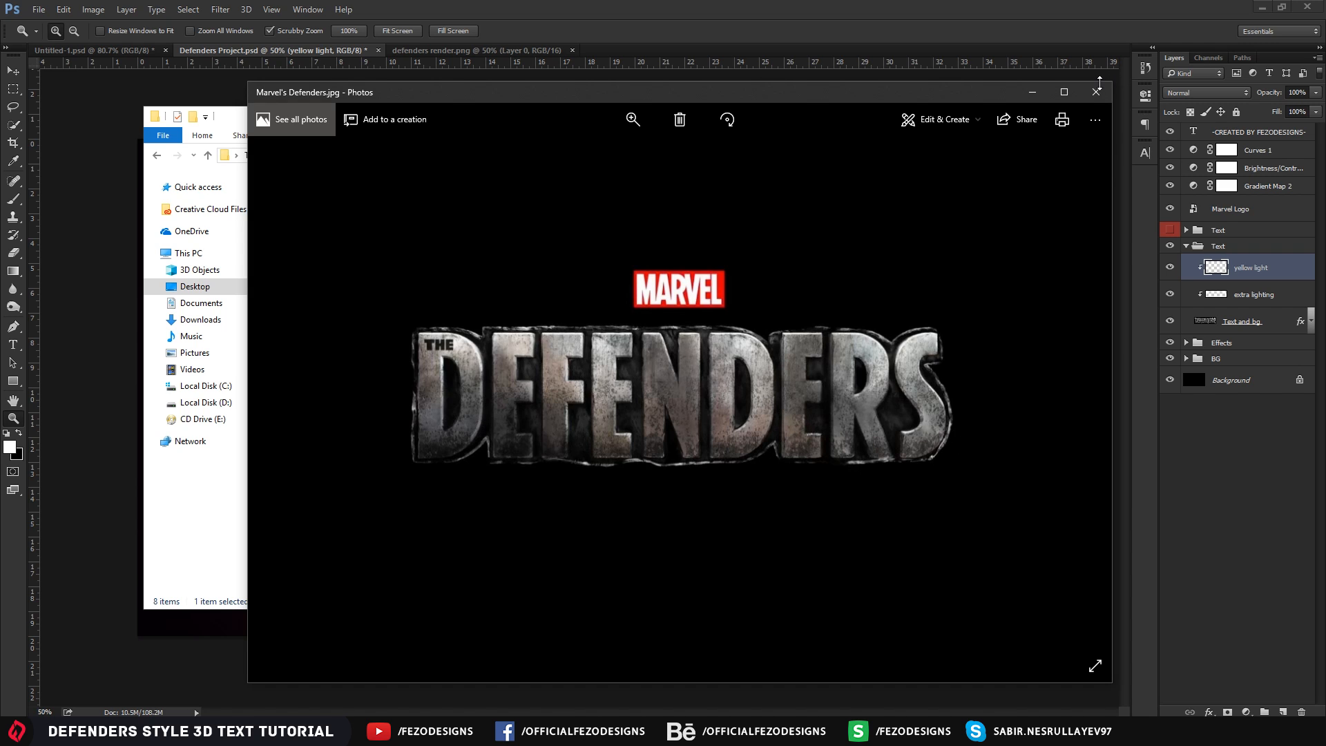
click(1095, 94)
click(856, 114)
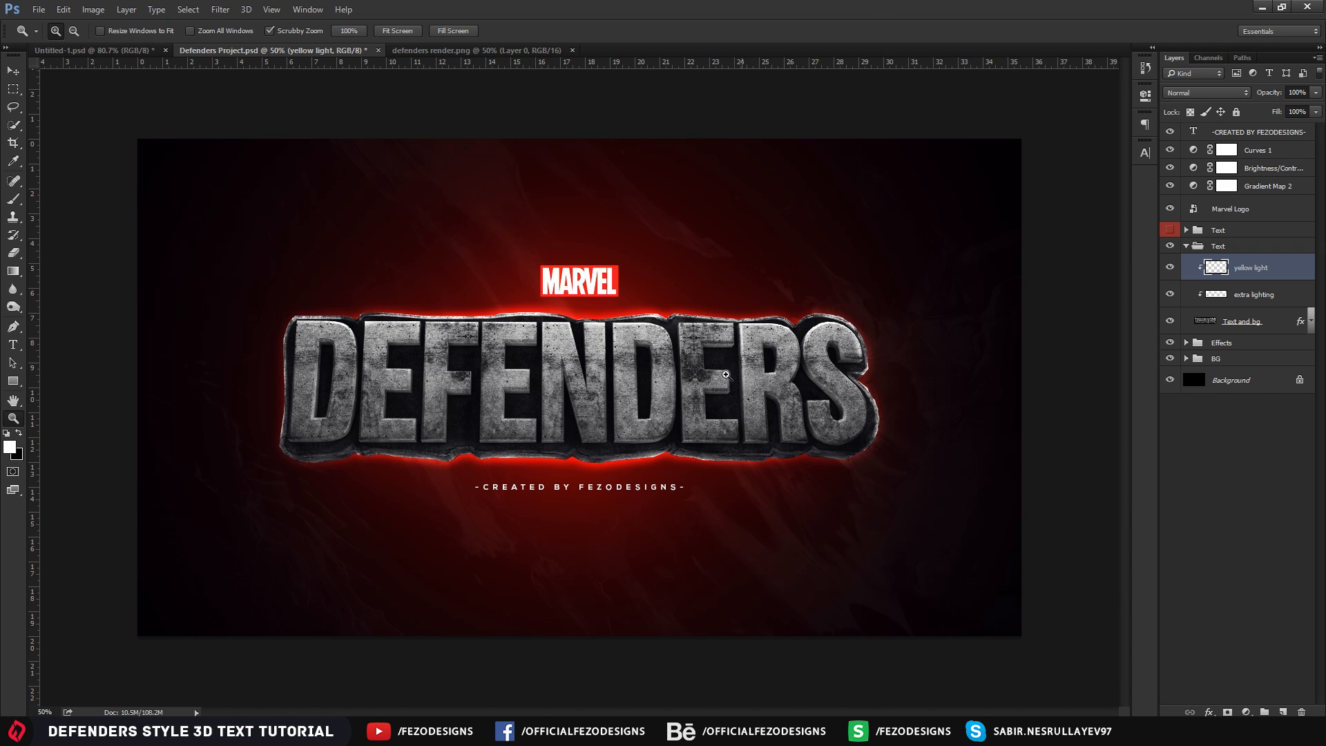
Set the brush's foreground colour to the orange-yellow ffb400
key(b)
mouse_move(484, 450)
alt+right_down()
mouse_move(771, 407)
mouse_move(754, 408)
alt+right_up()
click(9, 447)
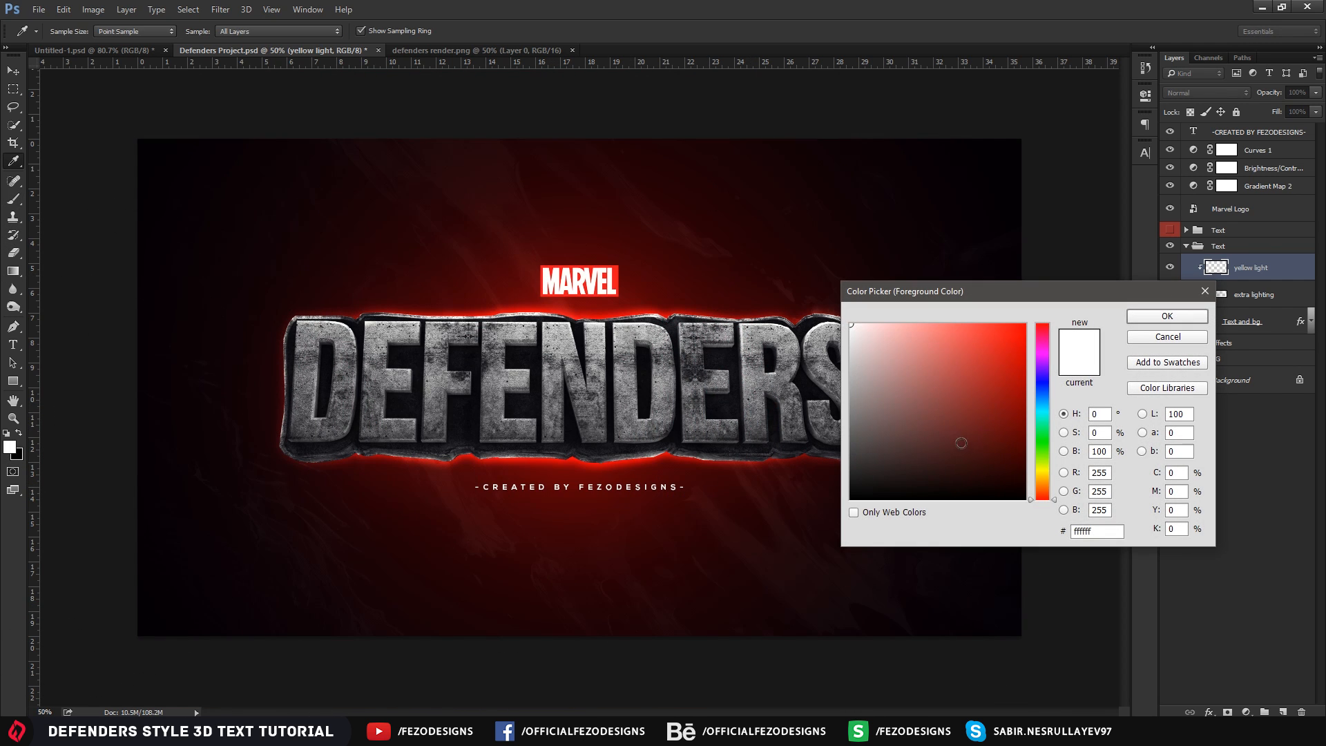
drag(1035, 487, 1042, 476)
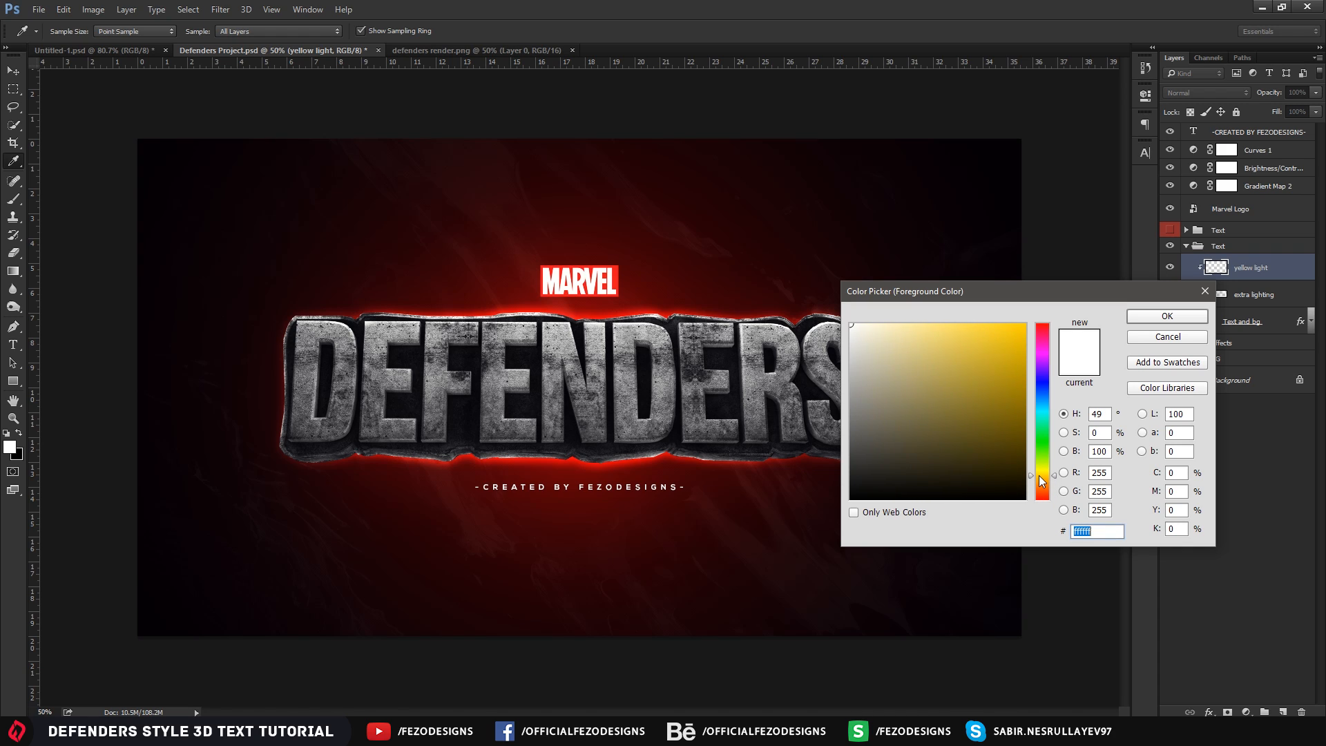
click(998, 331)
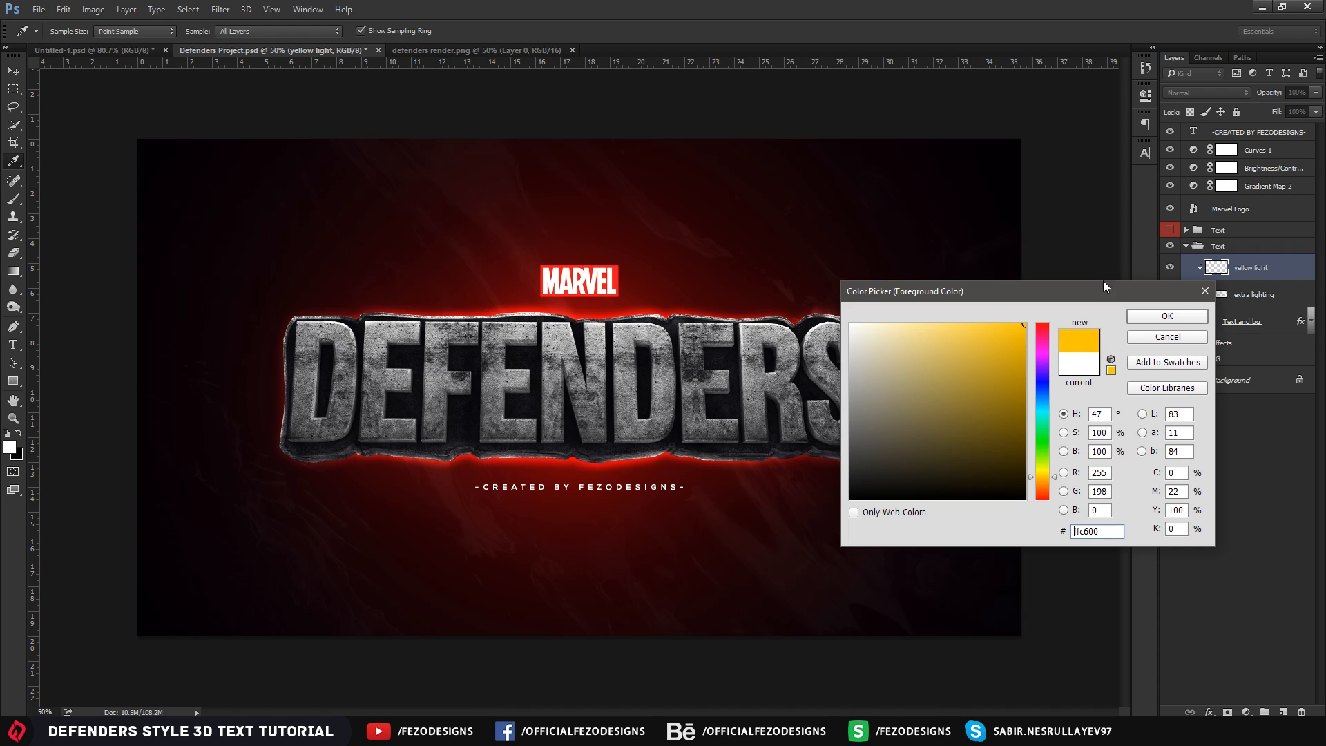
click(1166, 315)
key(b)
right_click(712, 347)
click(10, 446)
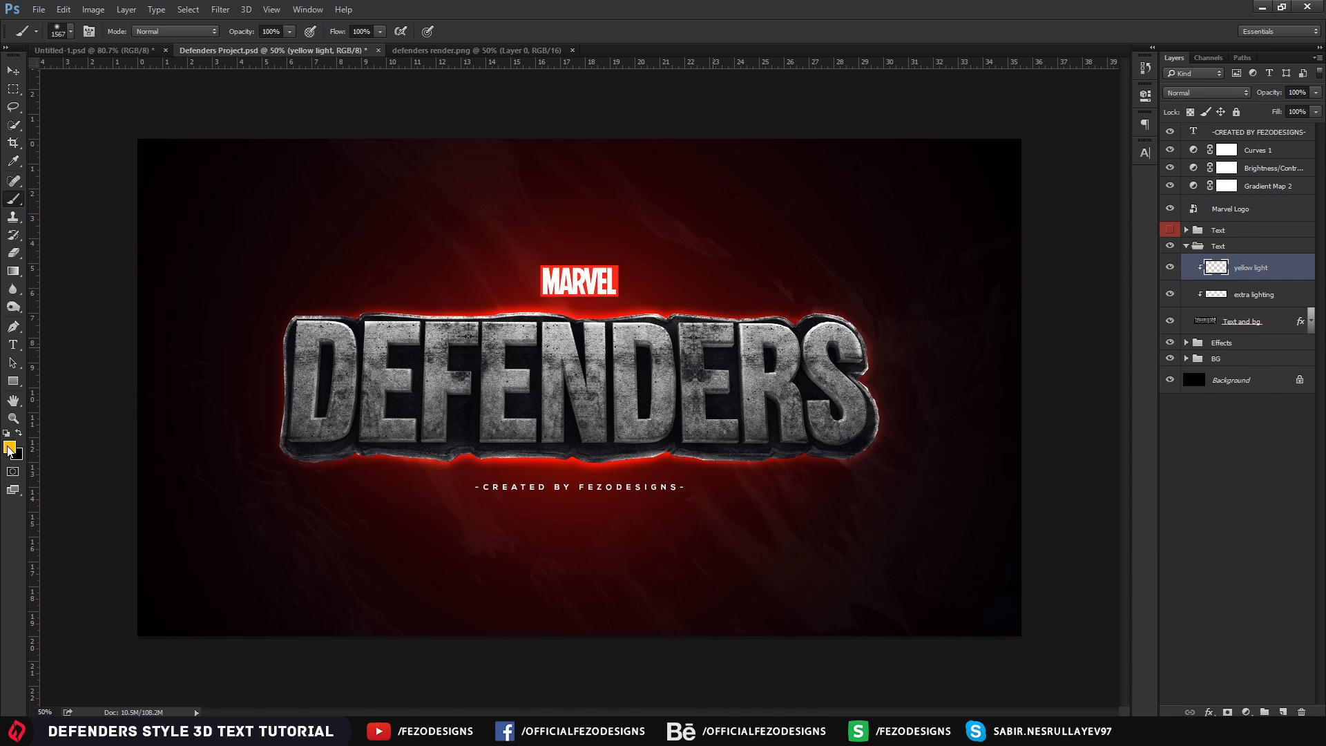
drag(1042, 475, 1034, 478)
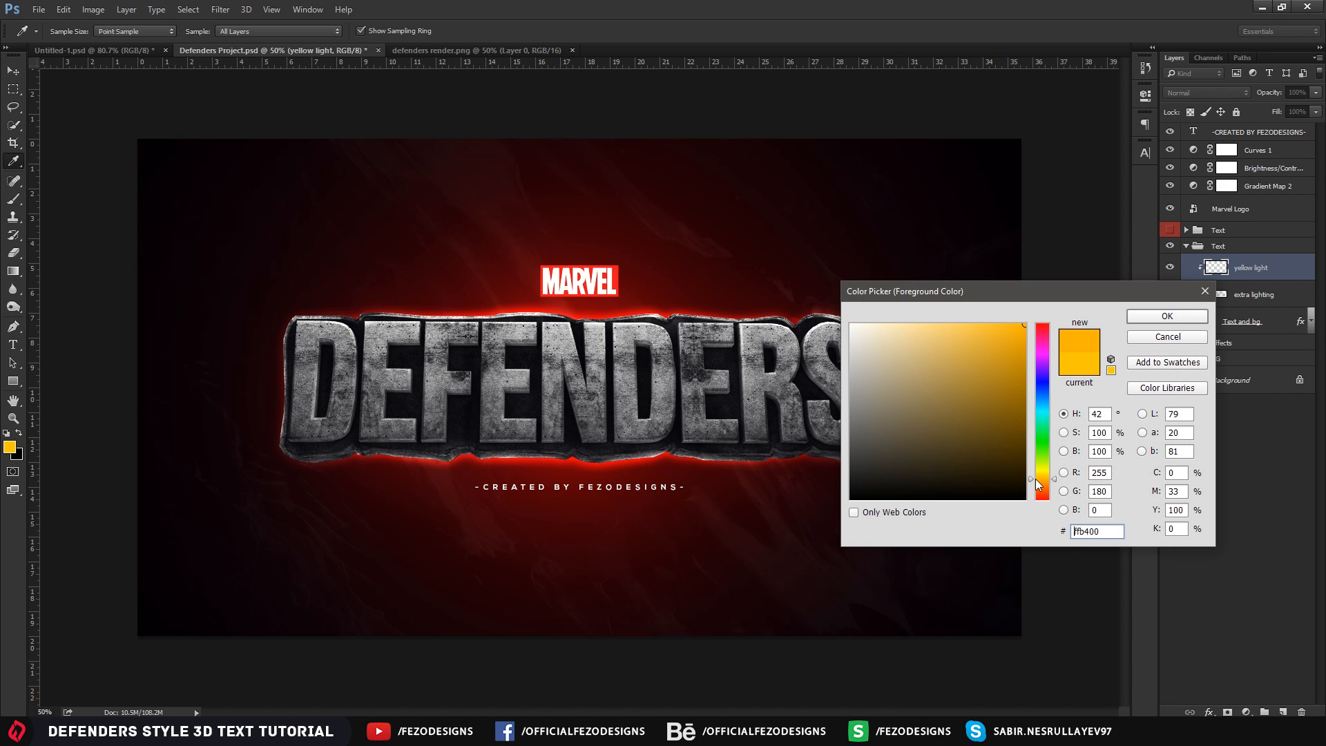
drag(1114, 533, 1011, 544)
click(1165, 316)
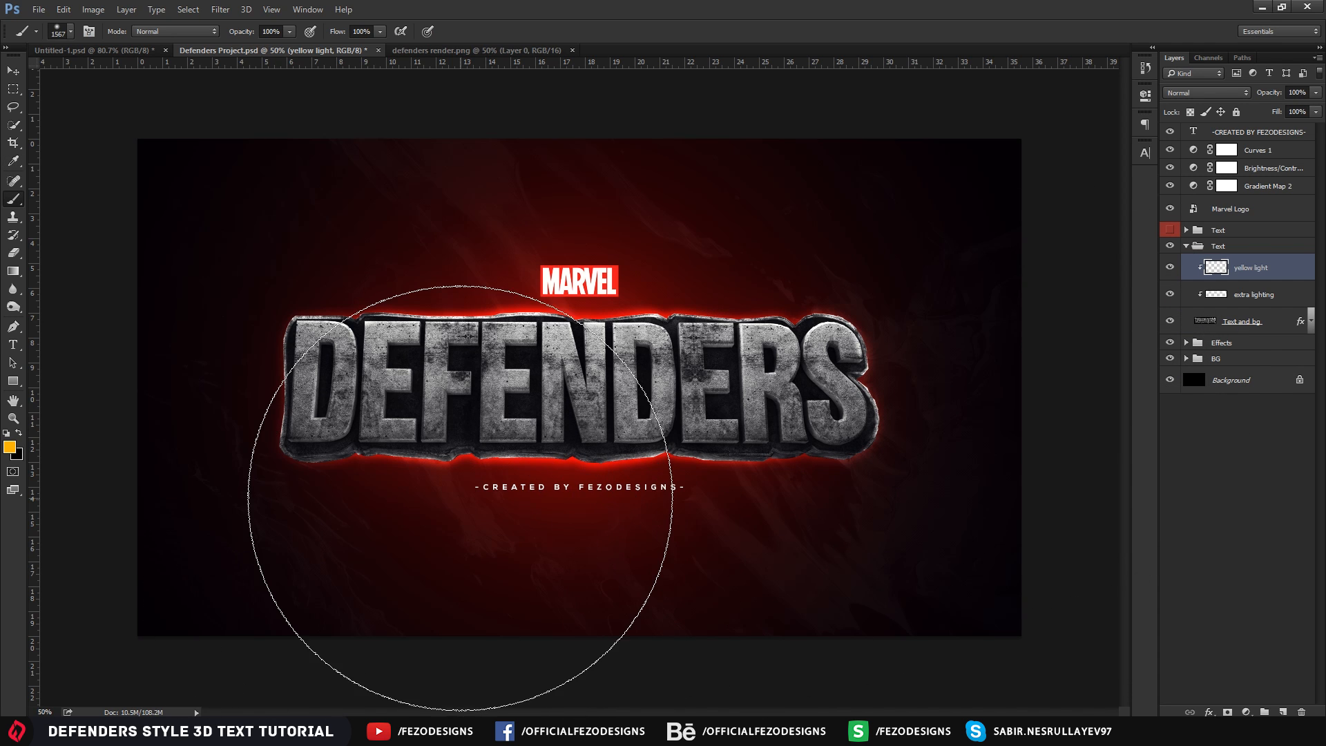
Paint a soft orange-yellow band with an about 1131 px brush along the lettering's lower part and set the yellow light layer to Overlay
mouse_move(384, 491)
alt+right_down()
mouse_move(414, 491)
mouse_move(380, 495)
alt+right_up()
mouse_move(317, 577)
mouse_down()
mouse_move(808, 563)
mouse_move(1046, 580)
mouse_up()
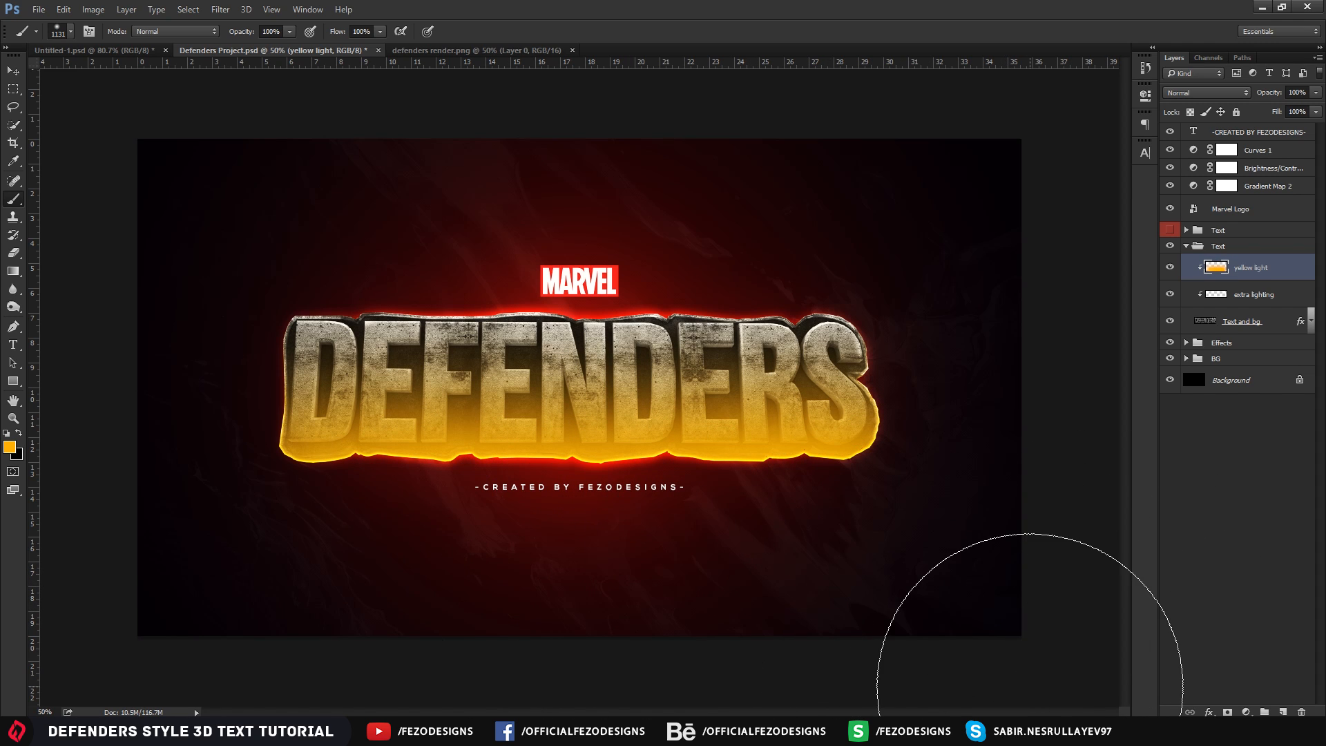
click(1188, 94)
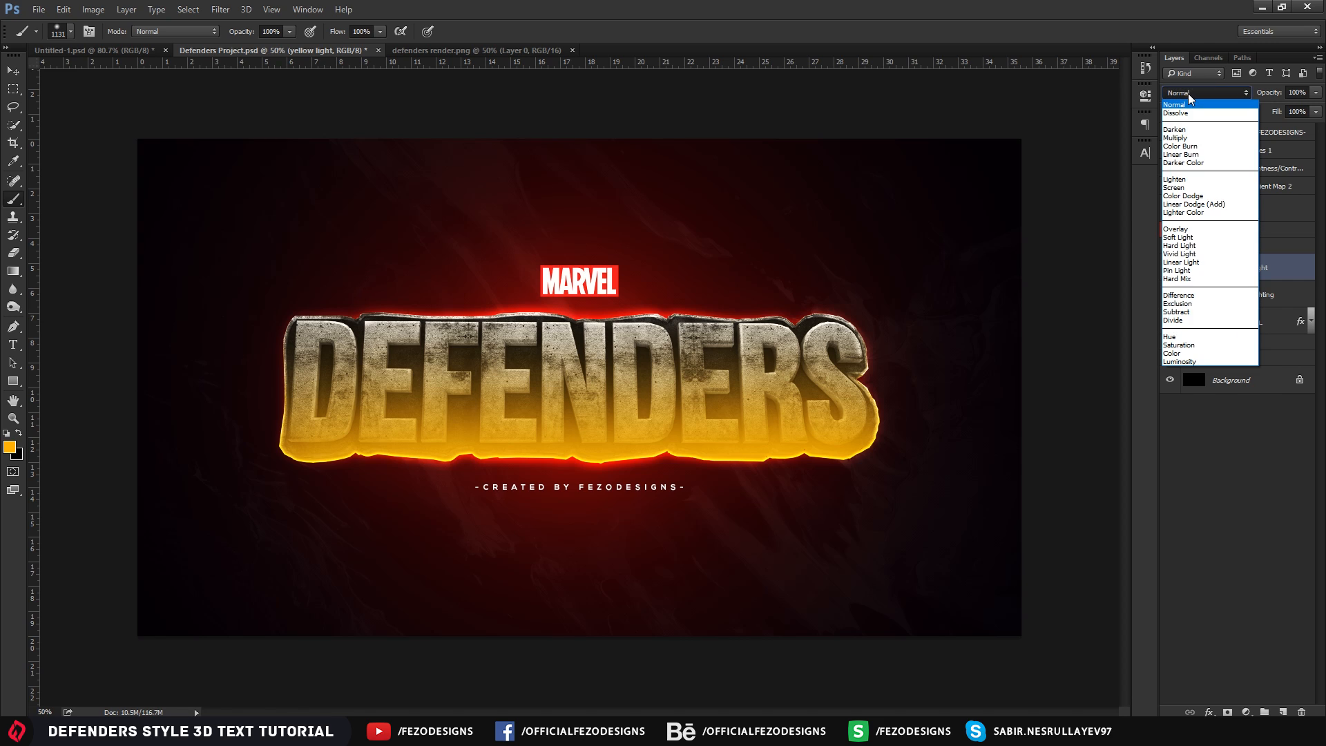
click(1172, 231)
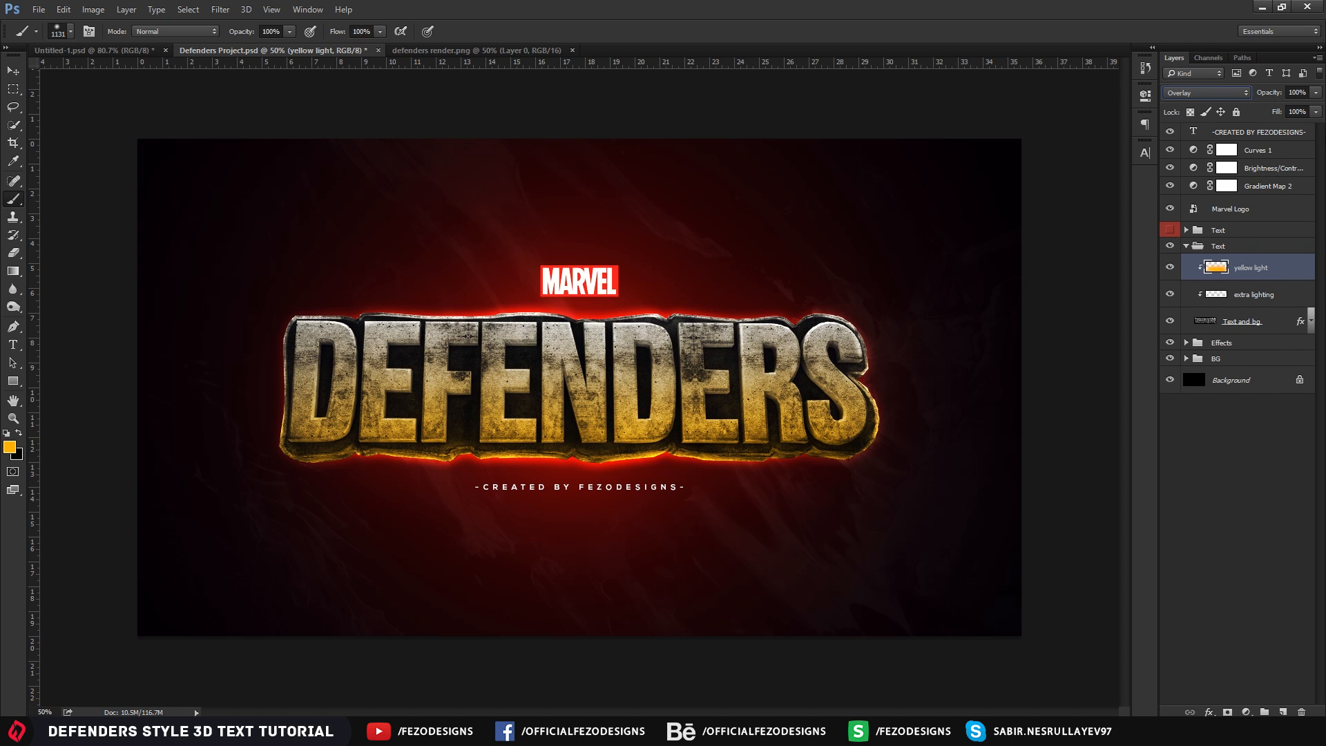
Set the yellow light layer's opacity to 12% and deselect the layer
key(Tab)
text(15)
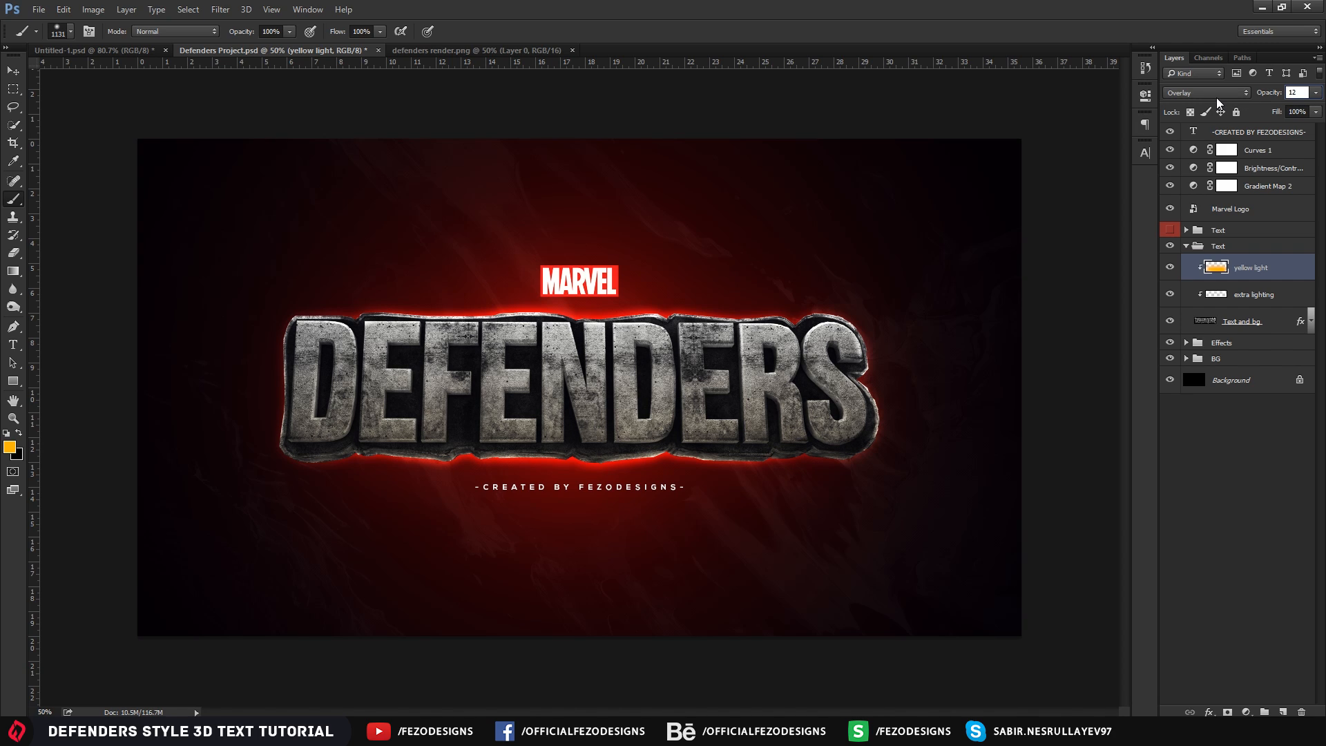
text(15)
key(BackSpace)
text(2)
key(Return)
click(1208, 460)
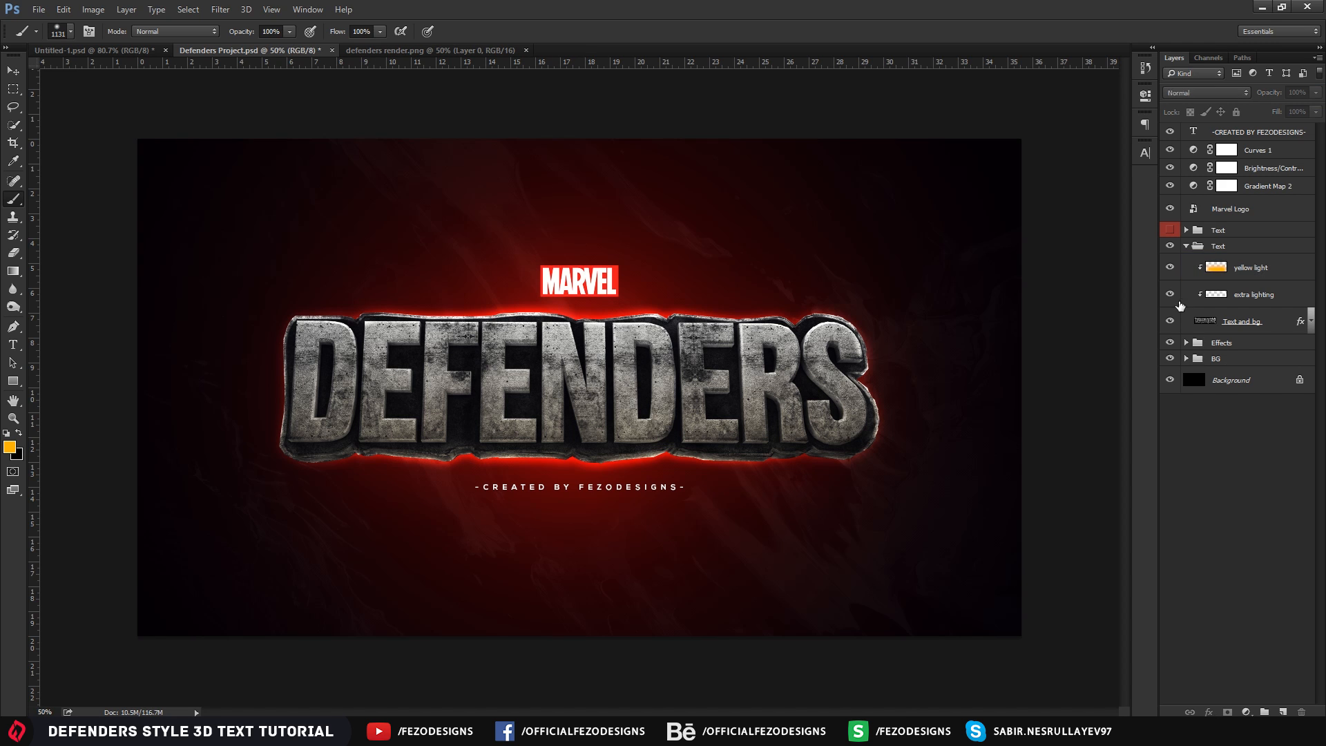
Create a new layer above yellow light, clip it to the Text and bg layer and name it "lighting 2"
key(z)
click(366, 399)
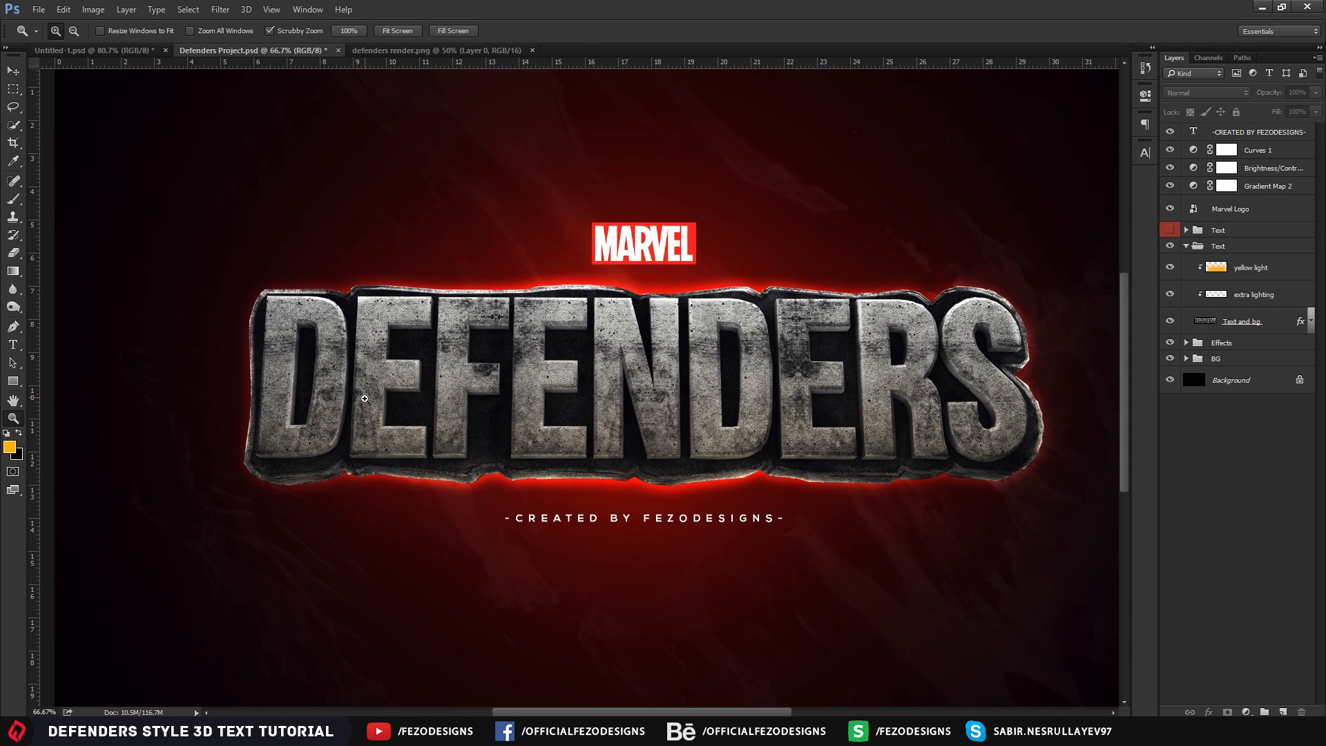
click(422, 405)
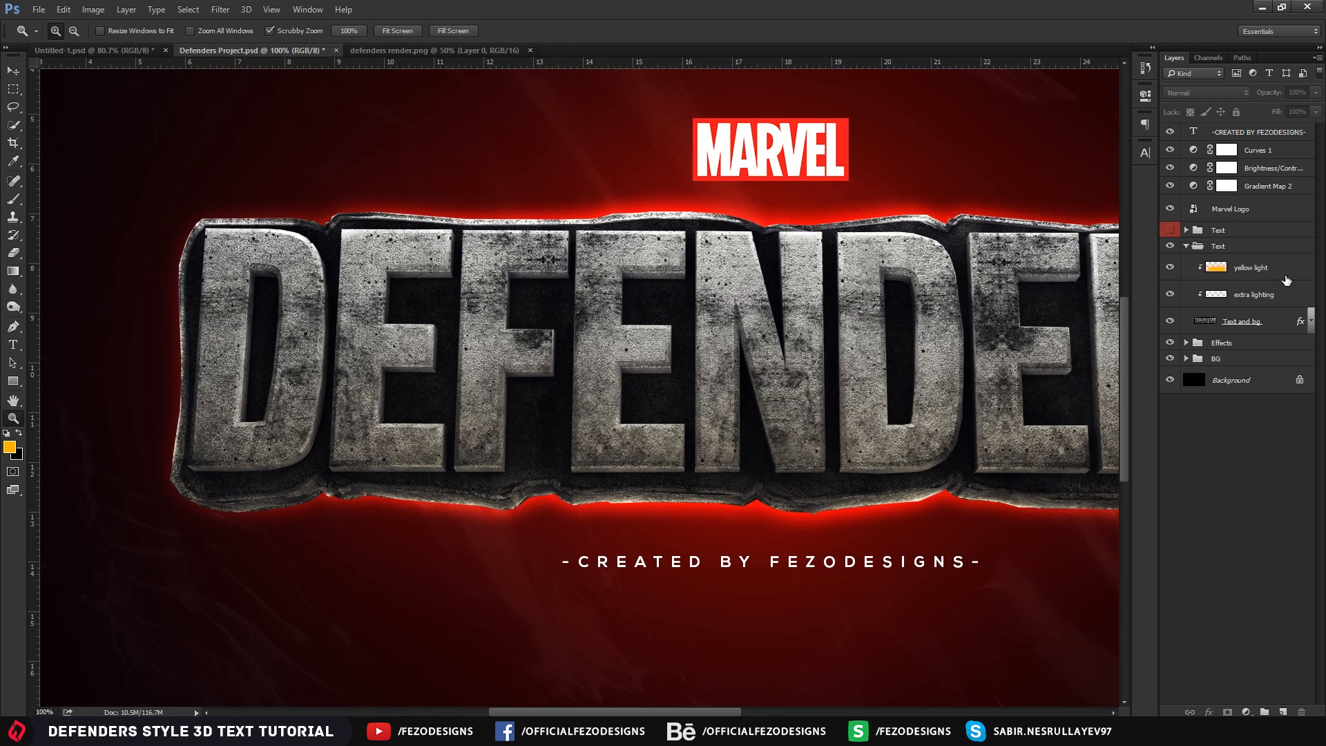
click(1283, 276)
click(1282, 711)
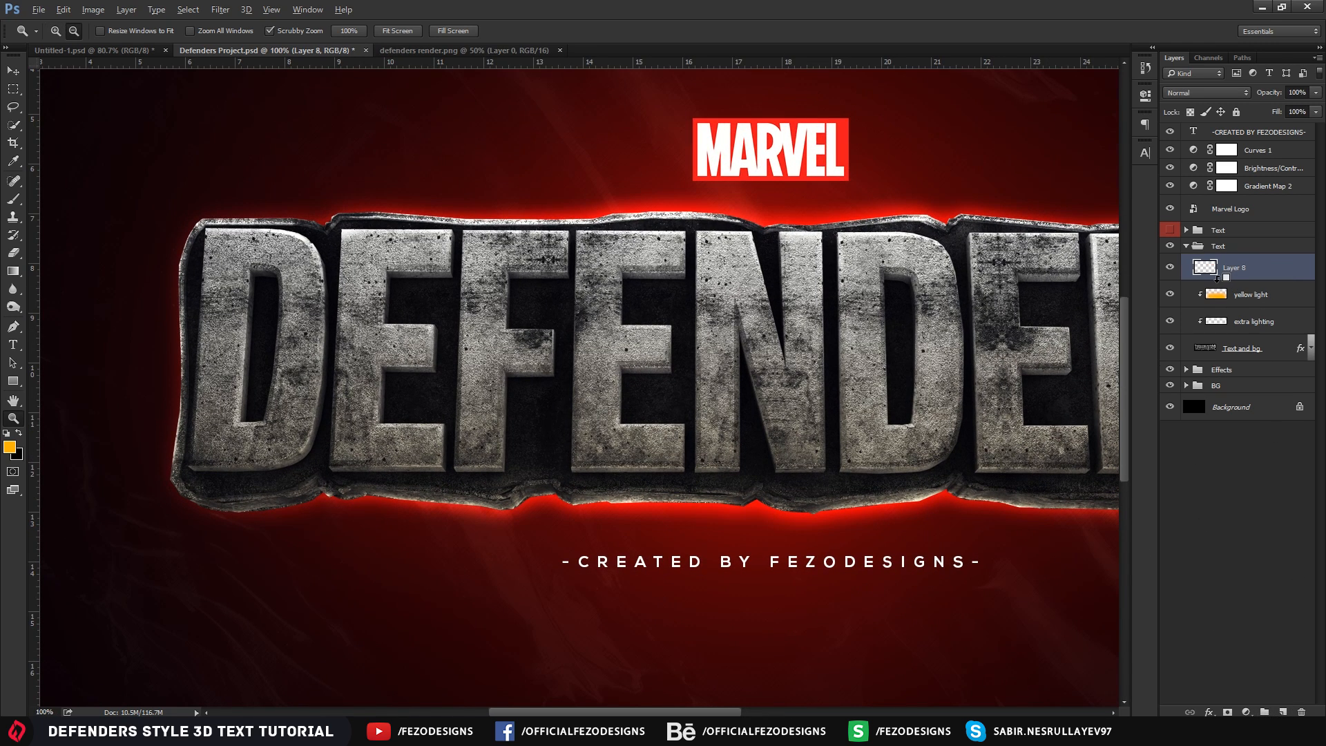
double_click(1247, 268)
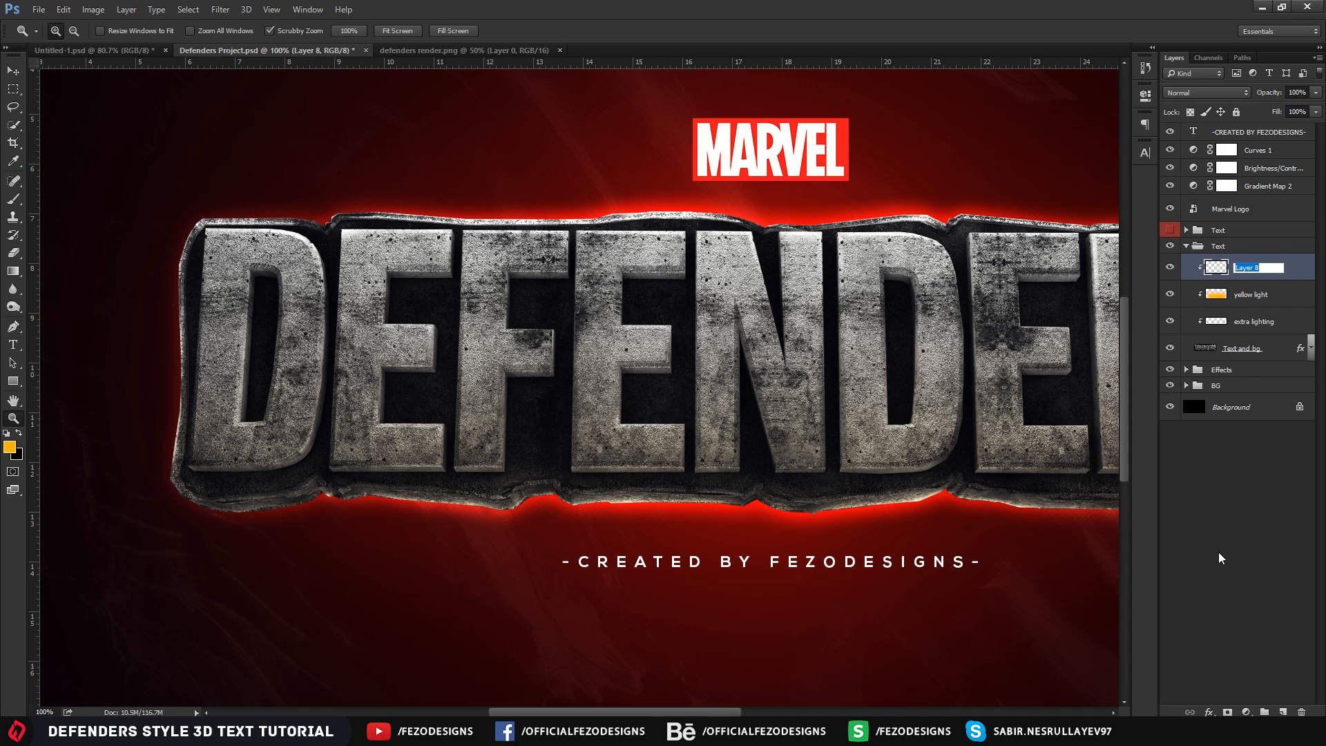
text(lighting 2)
key(Return)
Reduce the brush size and set the foreground colour to white for painting on the lighting 2 layer
key(b)
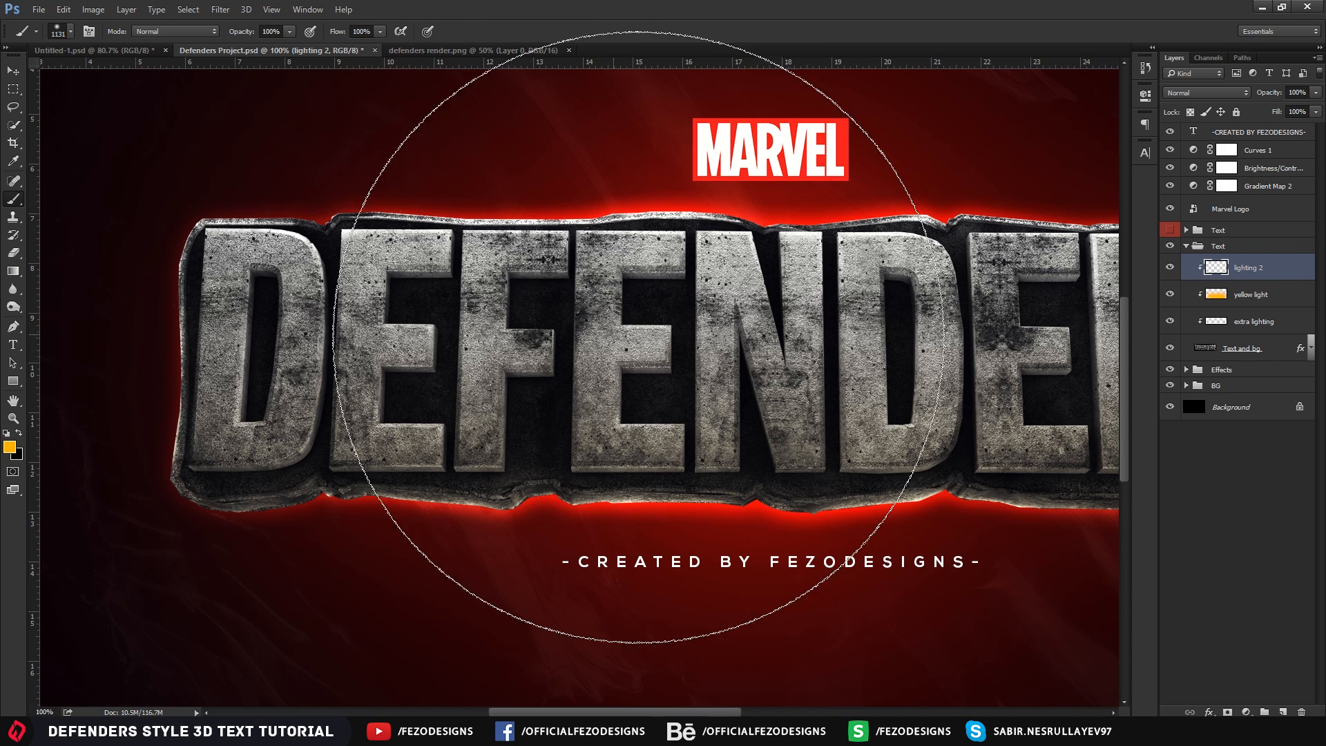
mouse_move(487, 377)
alt+right_down()
mouse_move(275, 366)
mouse_move(155, 379)
mouse_move(181, 383)
alt+right_up()
click(9, 447)
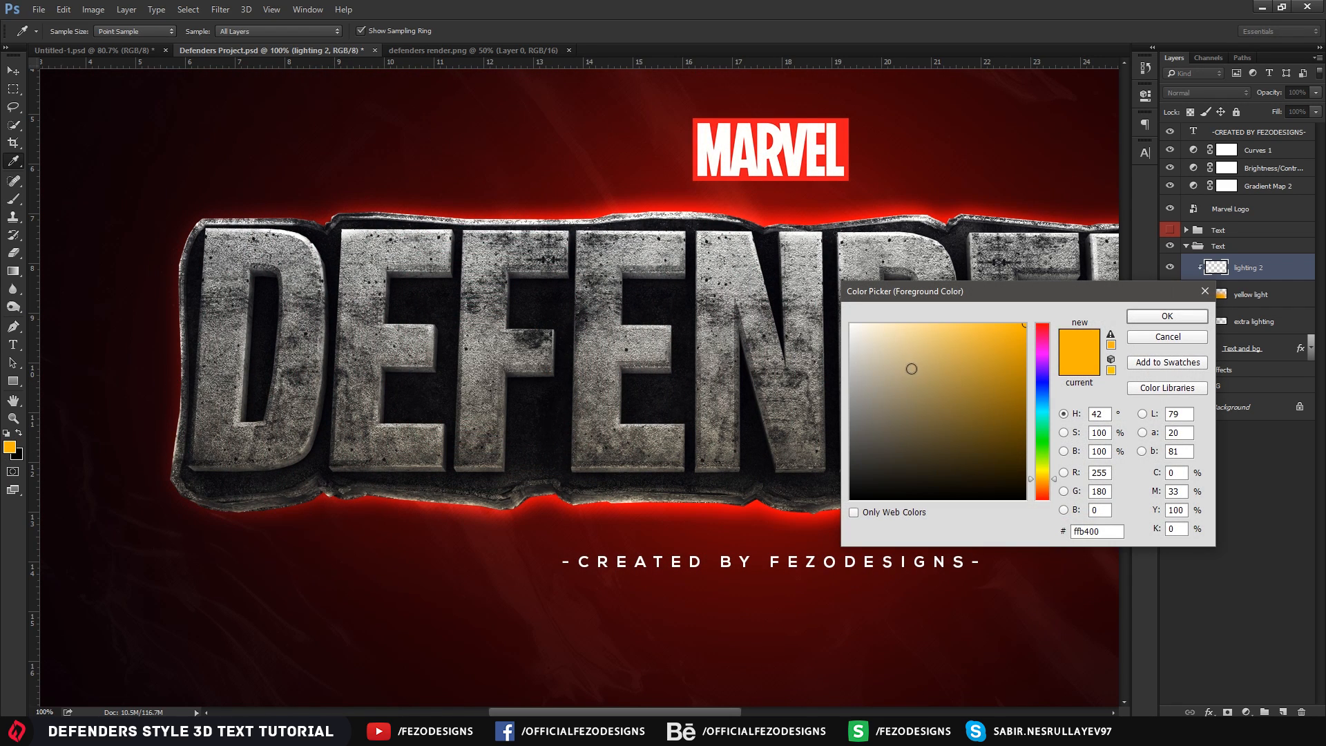
click(1167, 316)
Paint soft white light spots of about 177 px on the E, F, second E, third E and between the R and S
alt+right_drag(433, 305, 413, 304)
click(420, 299)
click(421, 389)
click(530, 417)
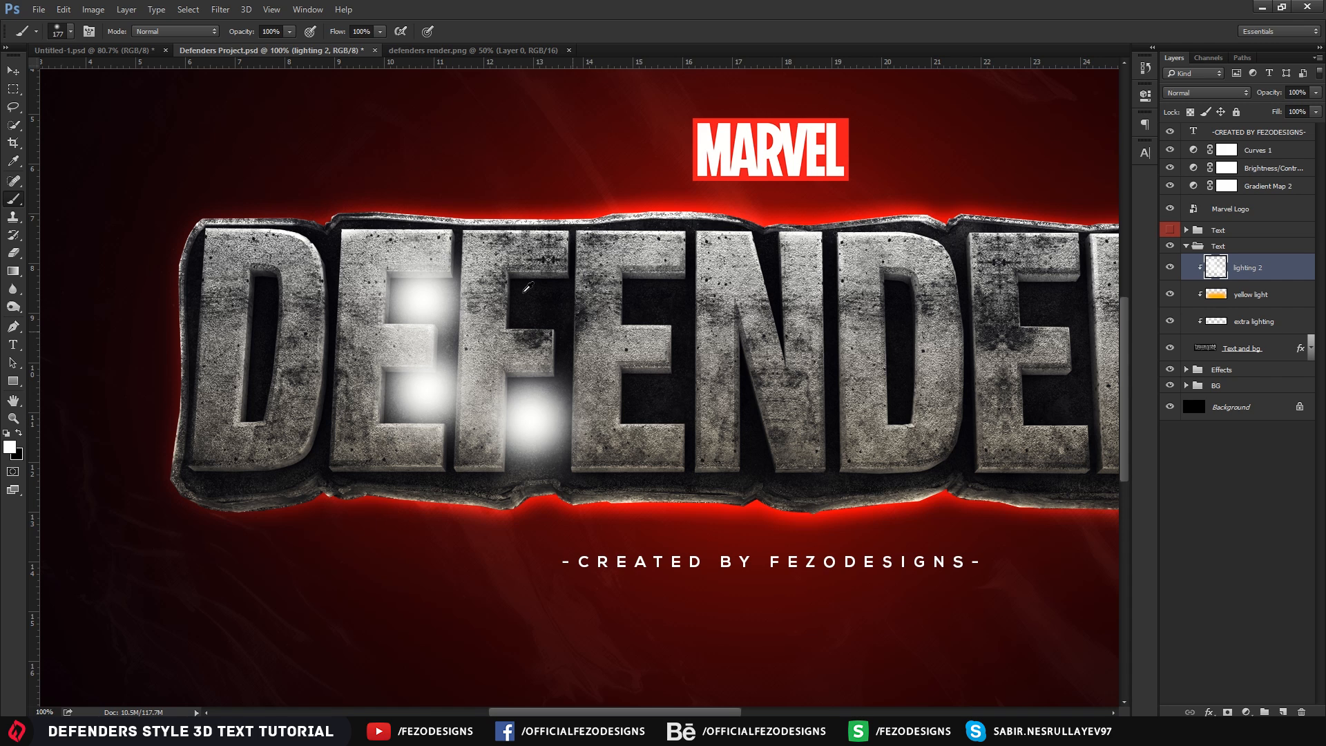
drag(646, 372, 356, 420)
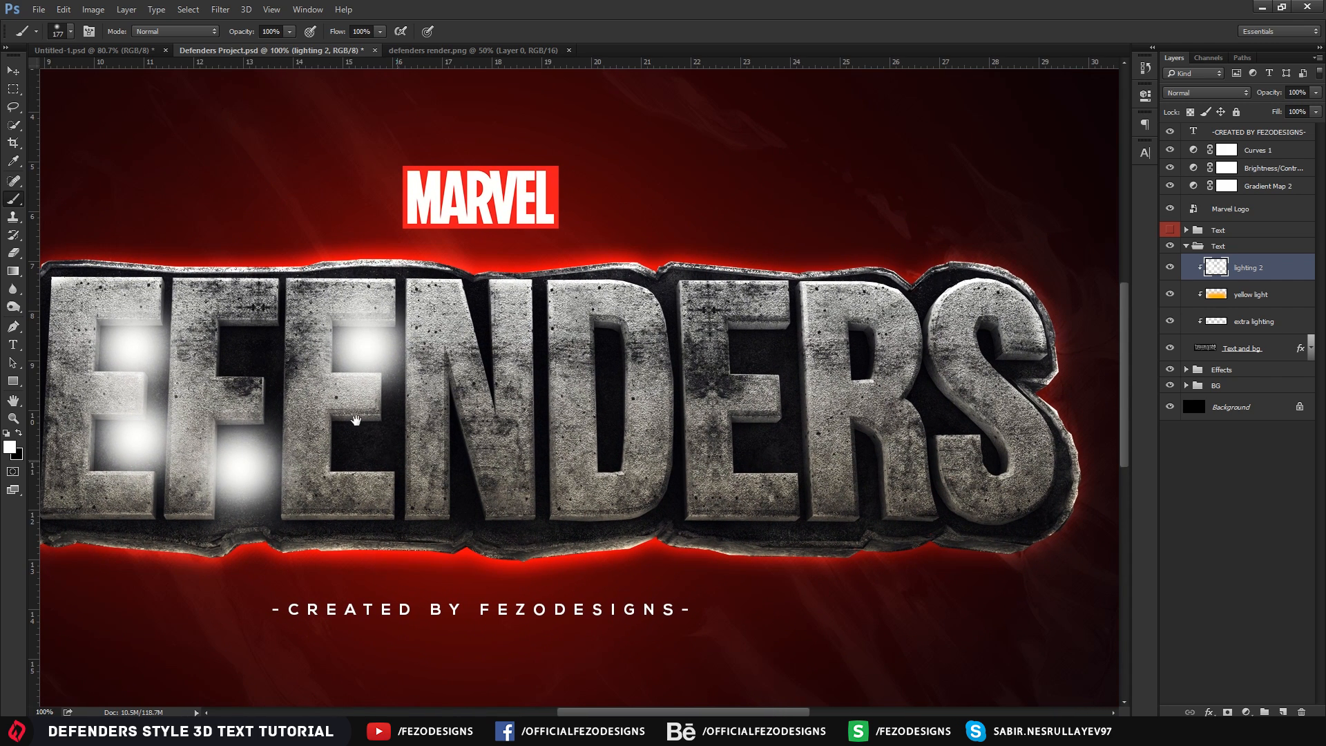
click(760, 446)
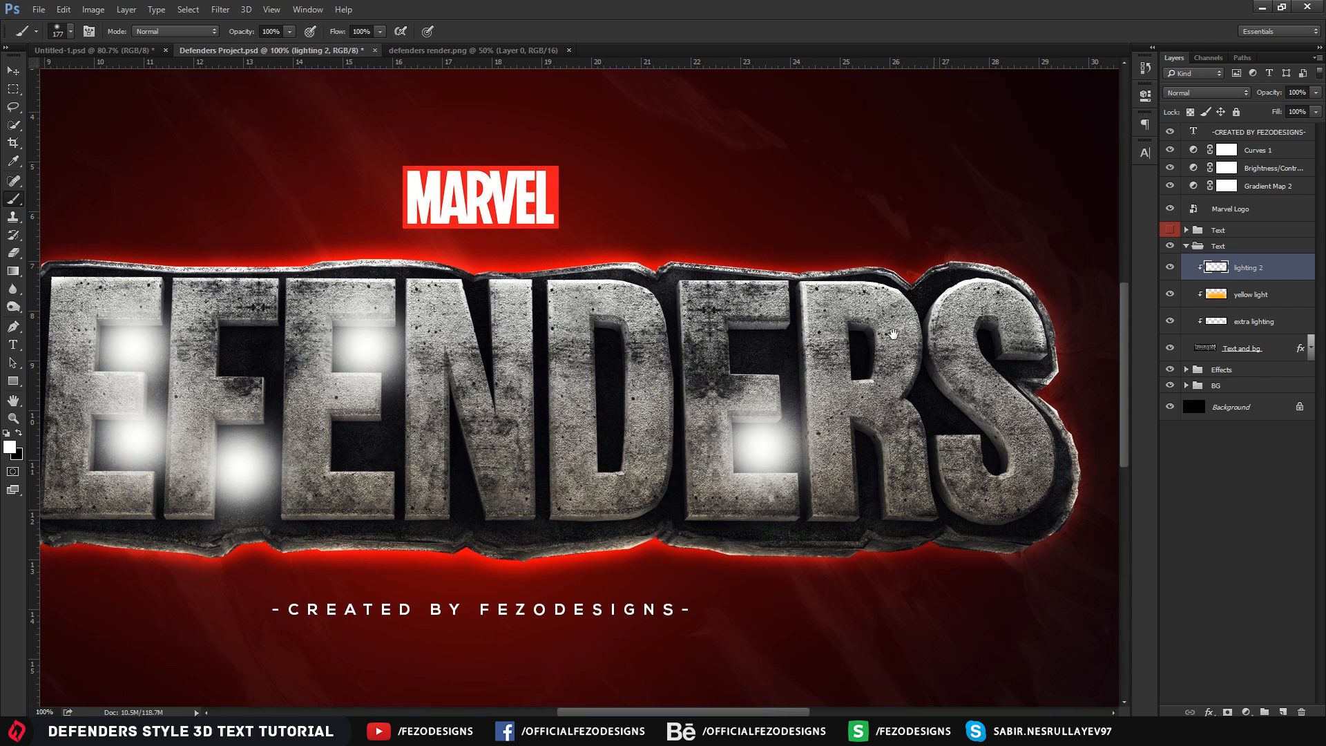
click(942, 411)
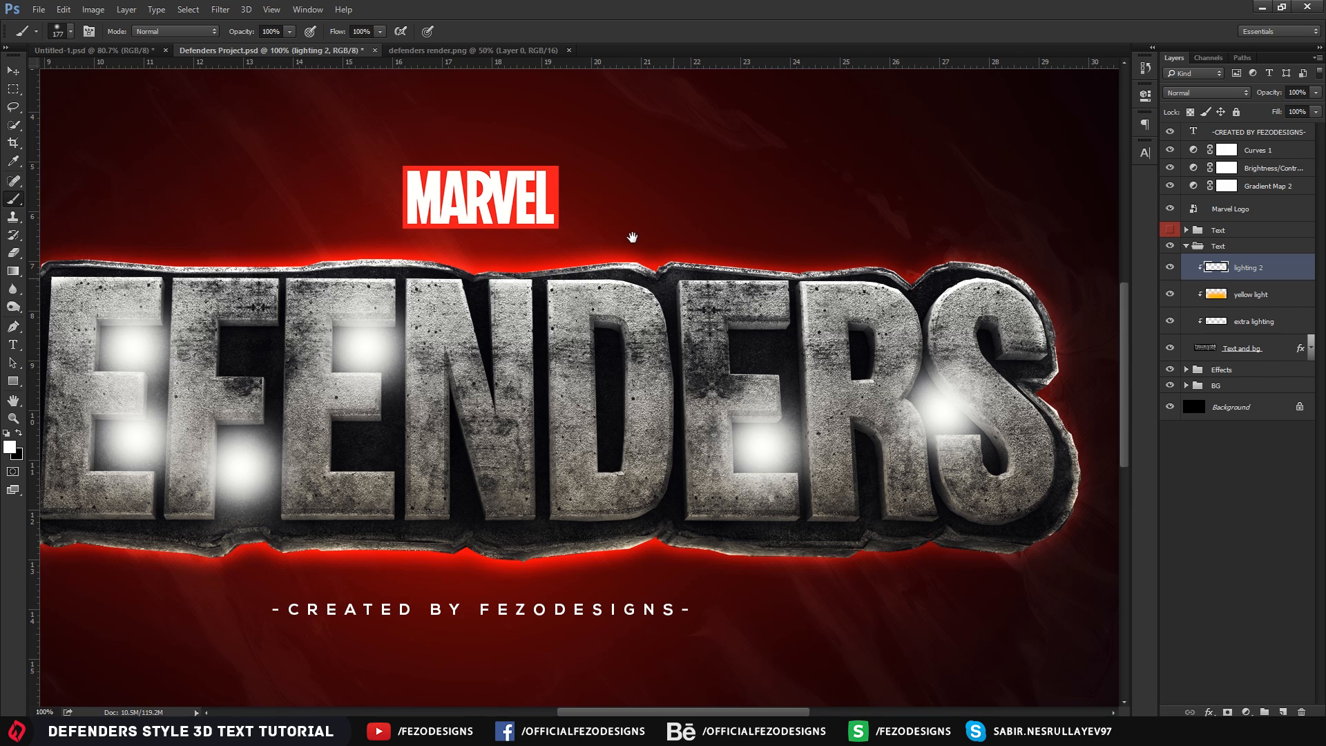
click(681, 294)
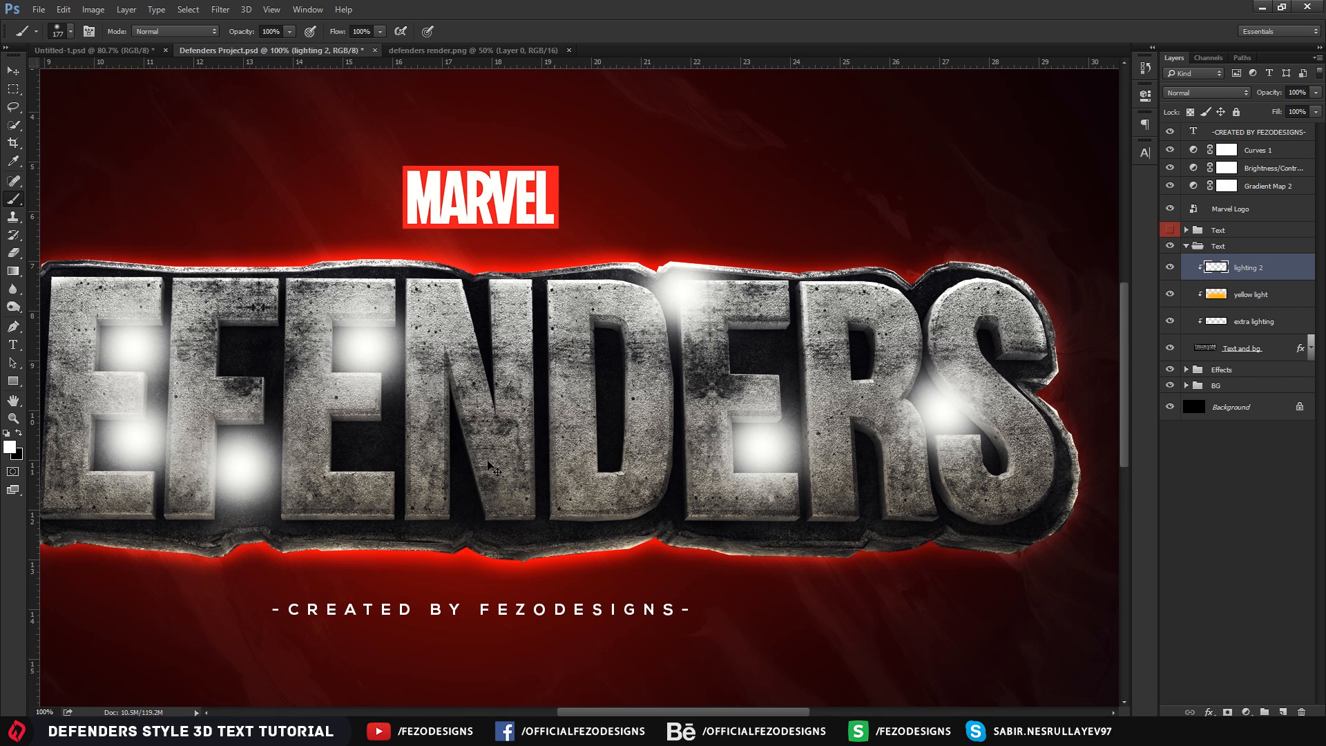
click(494, 503)
alt+click(595, 389)
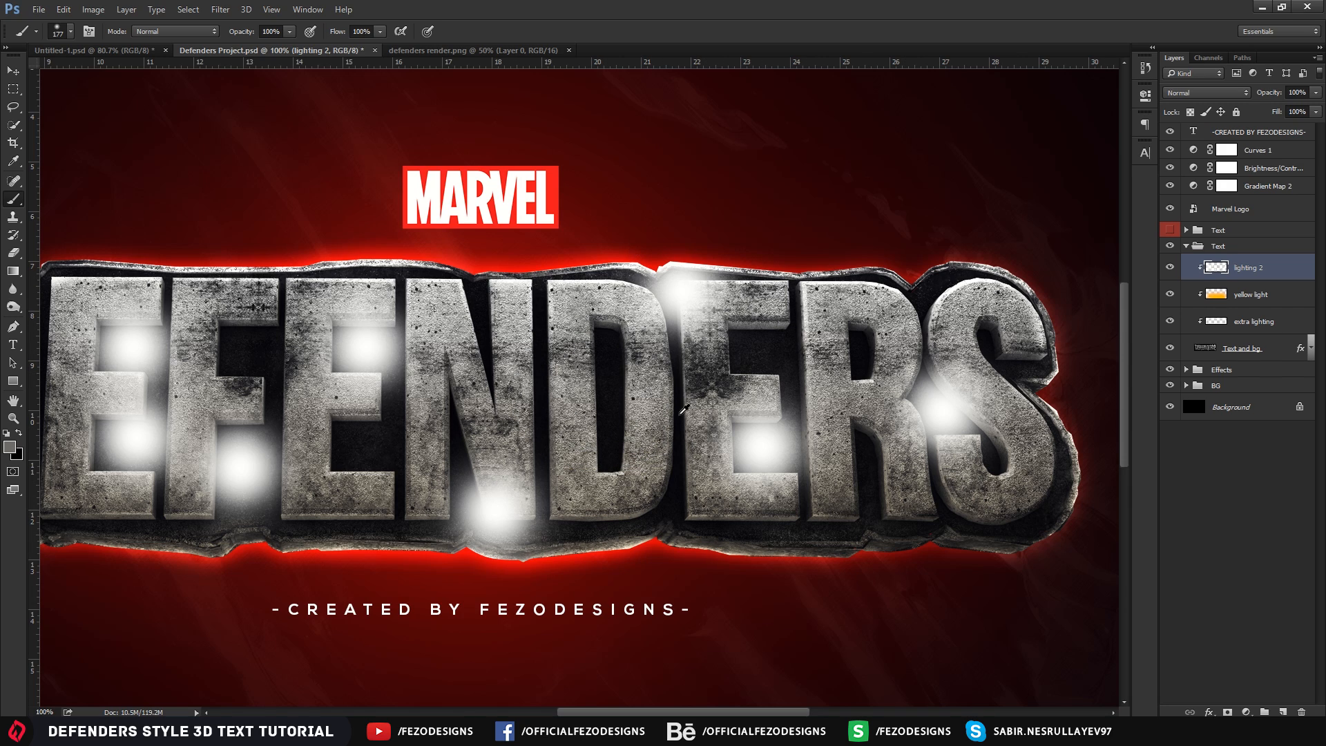
key(ctrl+z)
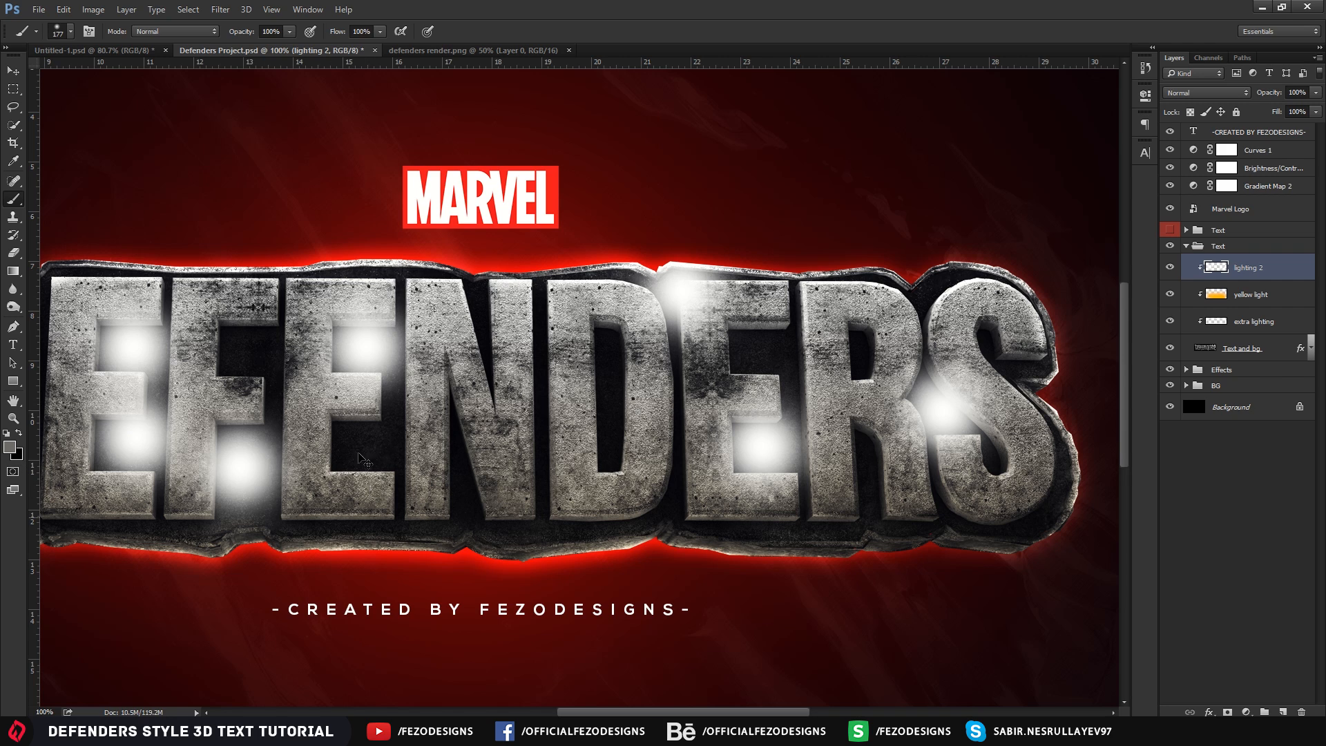
Set the foreground colour to white ffffff and paint light spots at the base of the N and the first D's lower outer corner
click(9, 447)
click(852, 325)
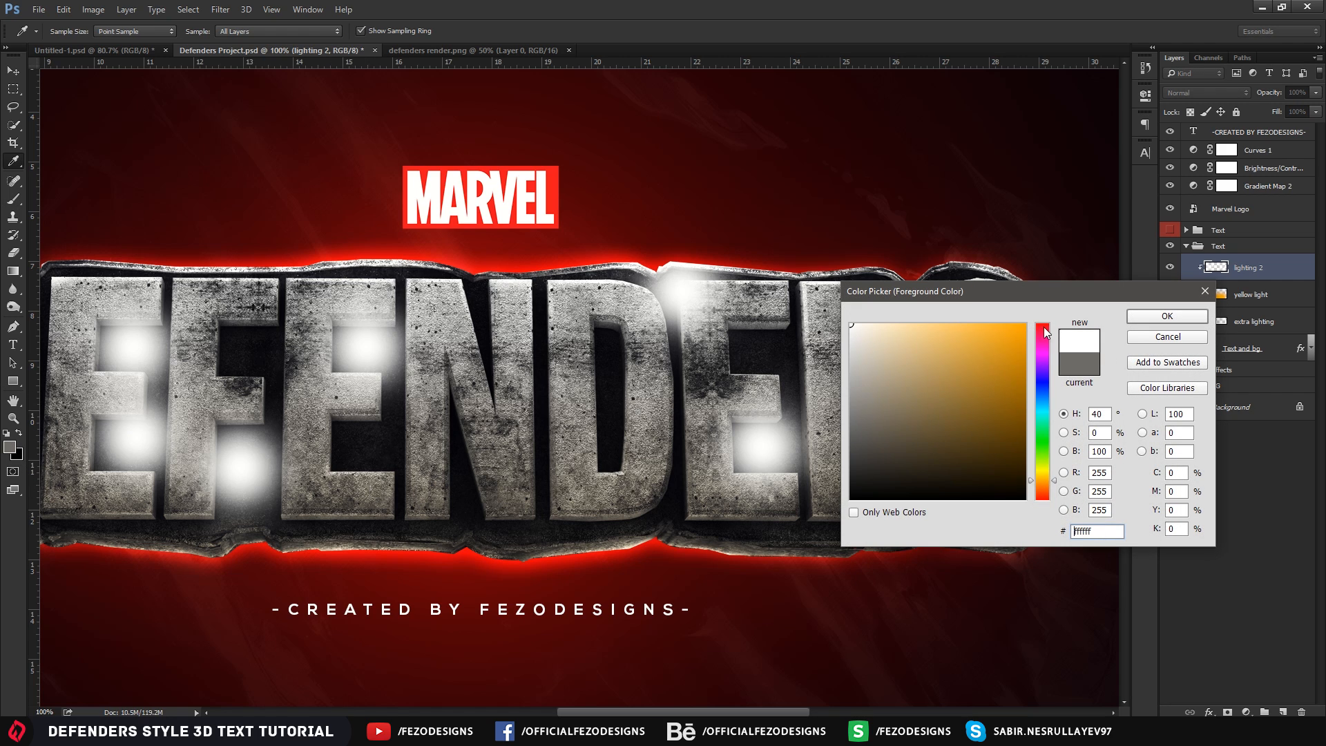
click(1137, 319)
key(b)
click(496, 502)
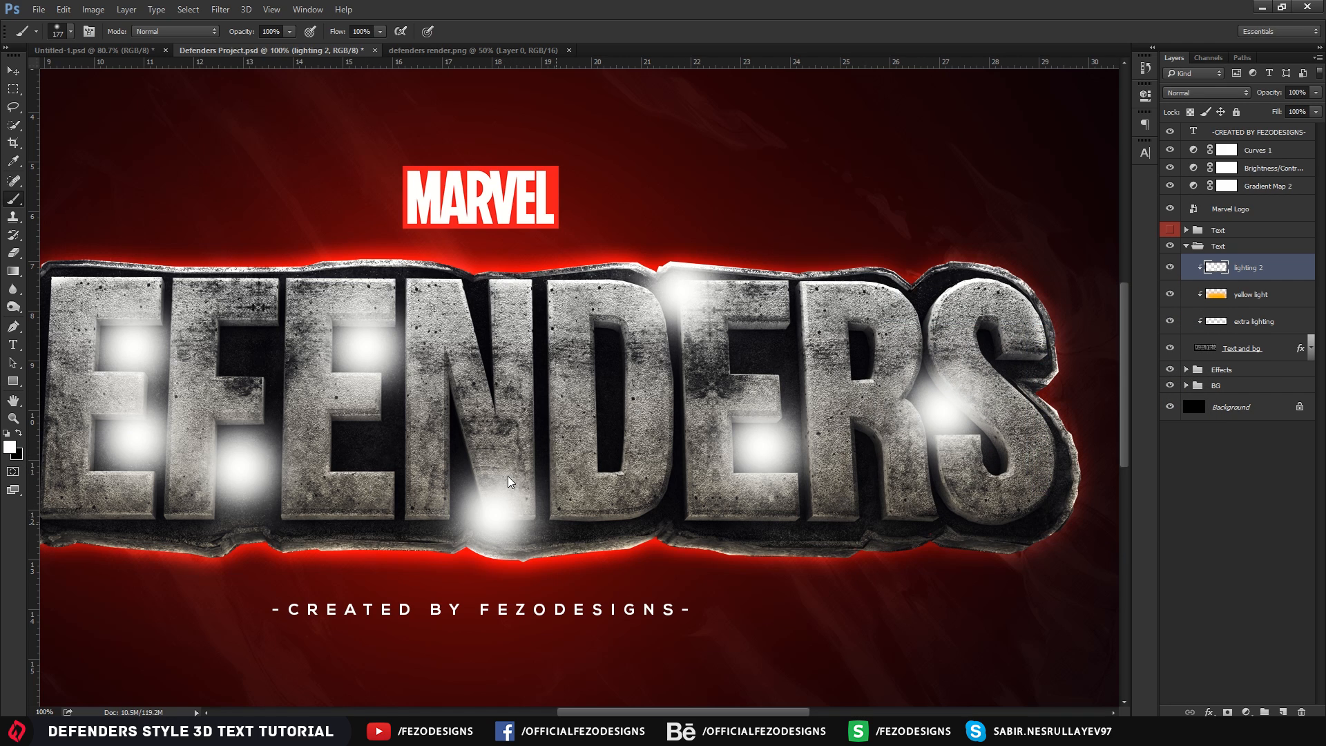
key(ctrl+0)
key(alt)
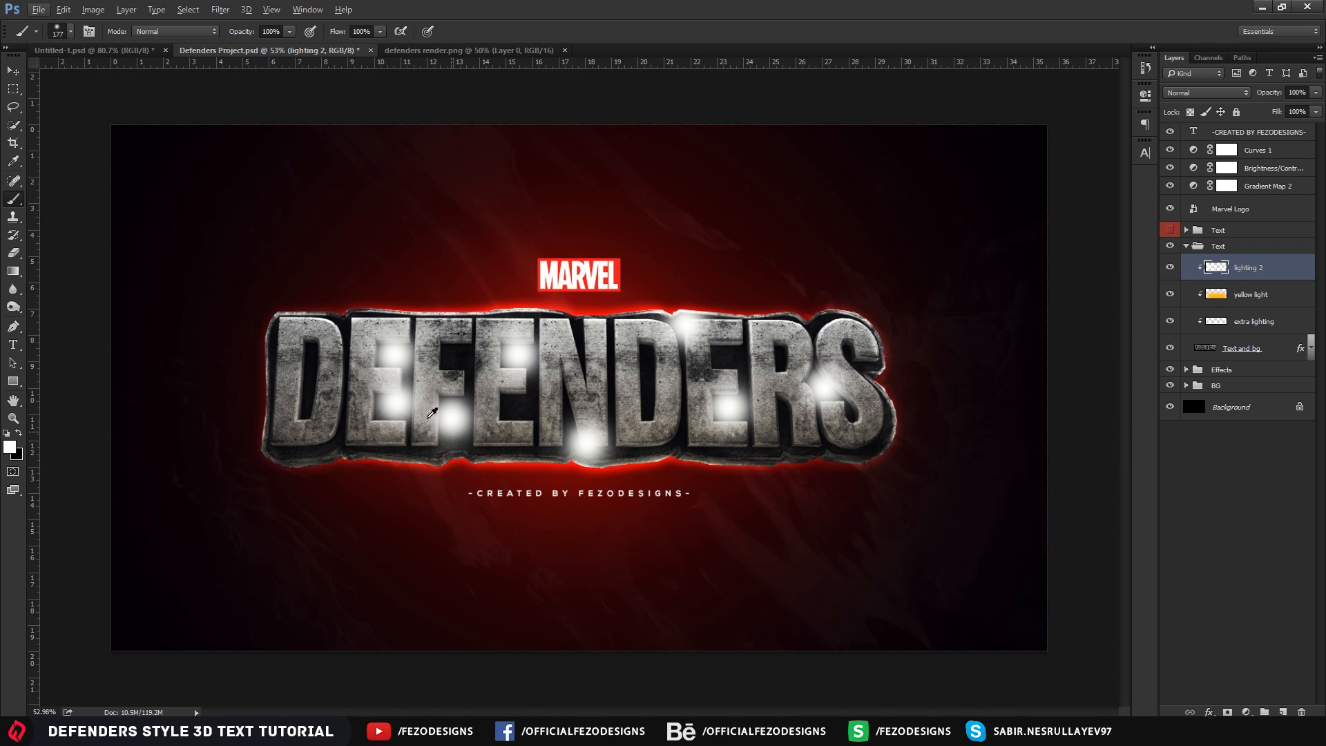
click(279, 439)
Set the lighting 2 layer's blend mode to Overlay and its opacity to 50%
key(z)
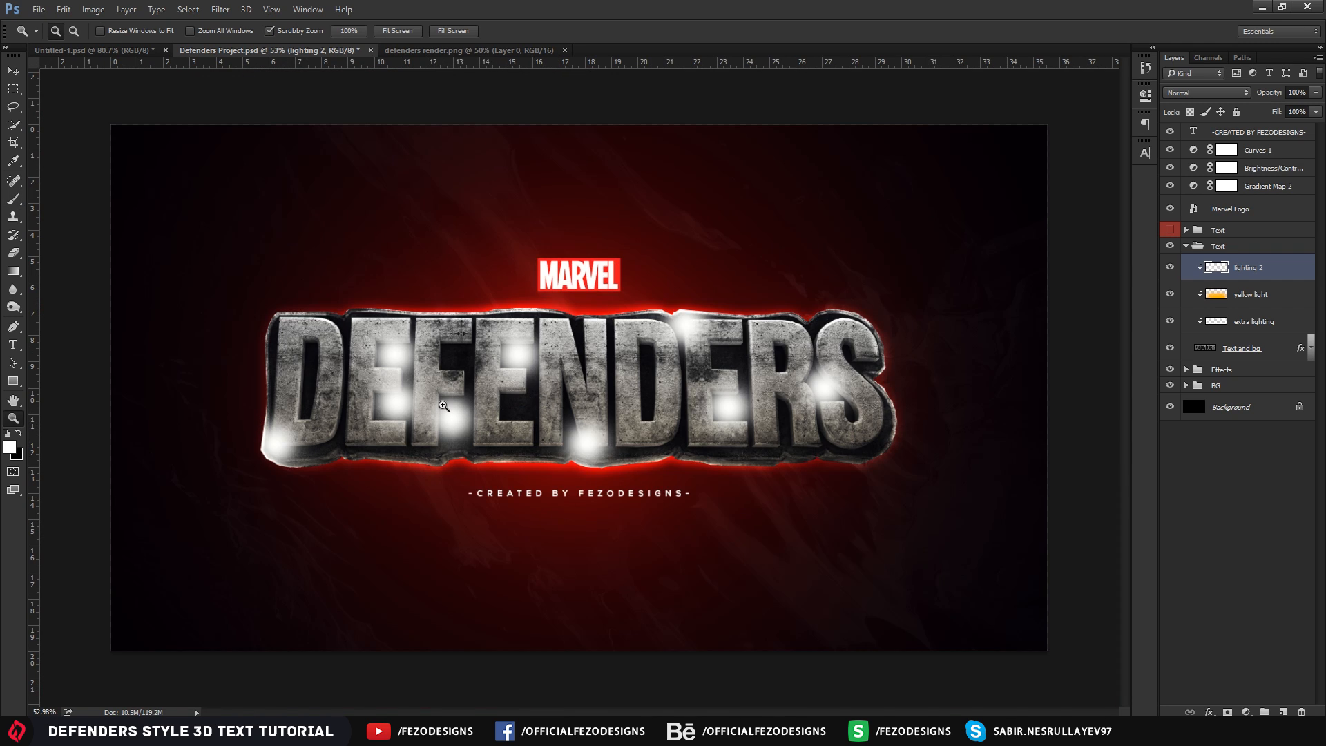
click(487, 371)
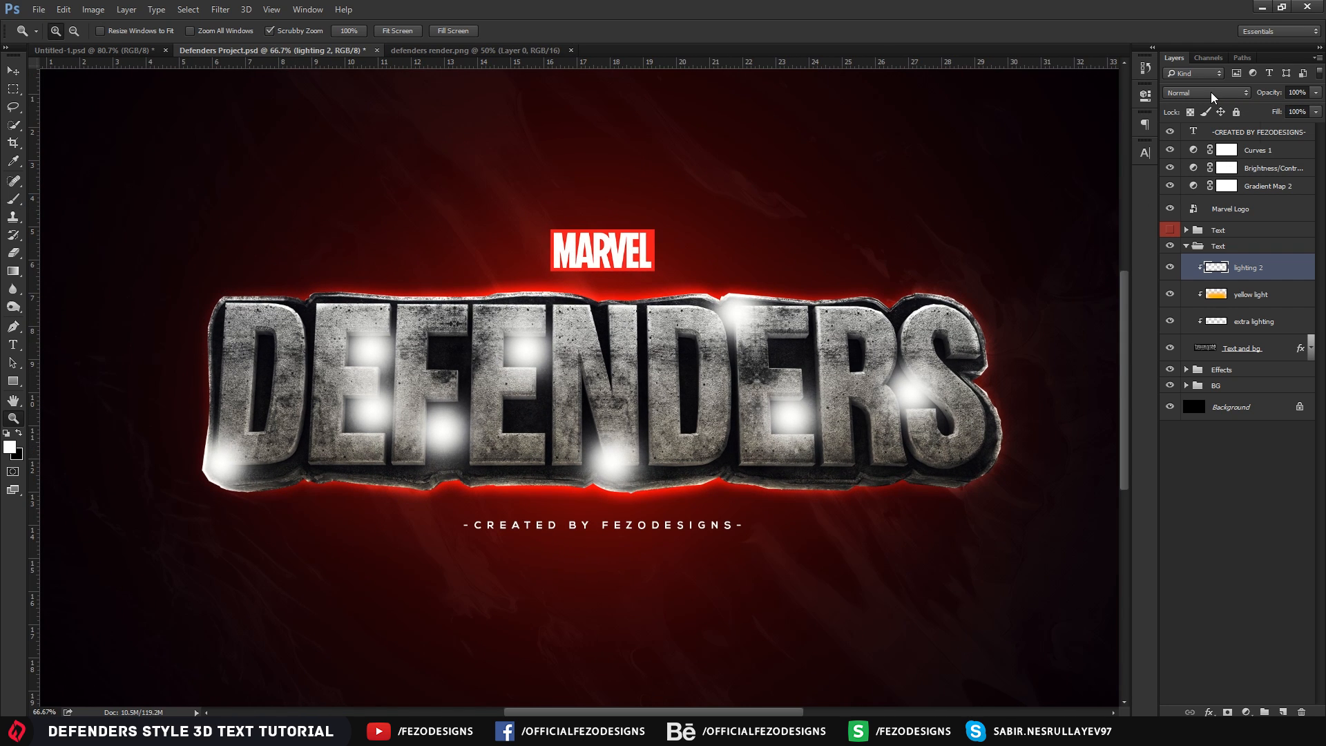
click(1211, 93)
click(1174, 224)
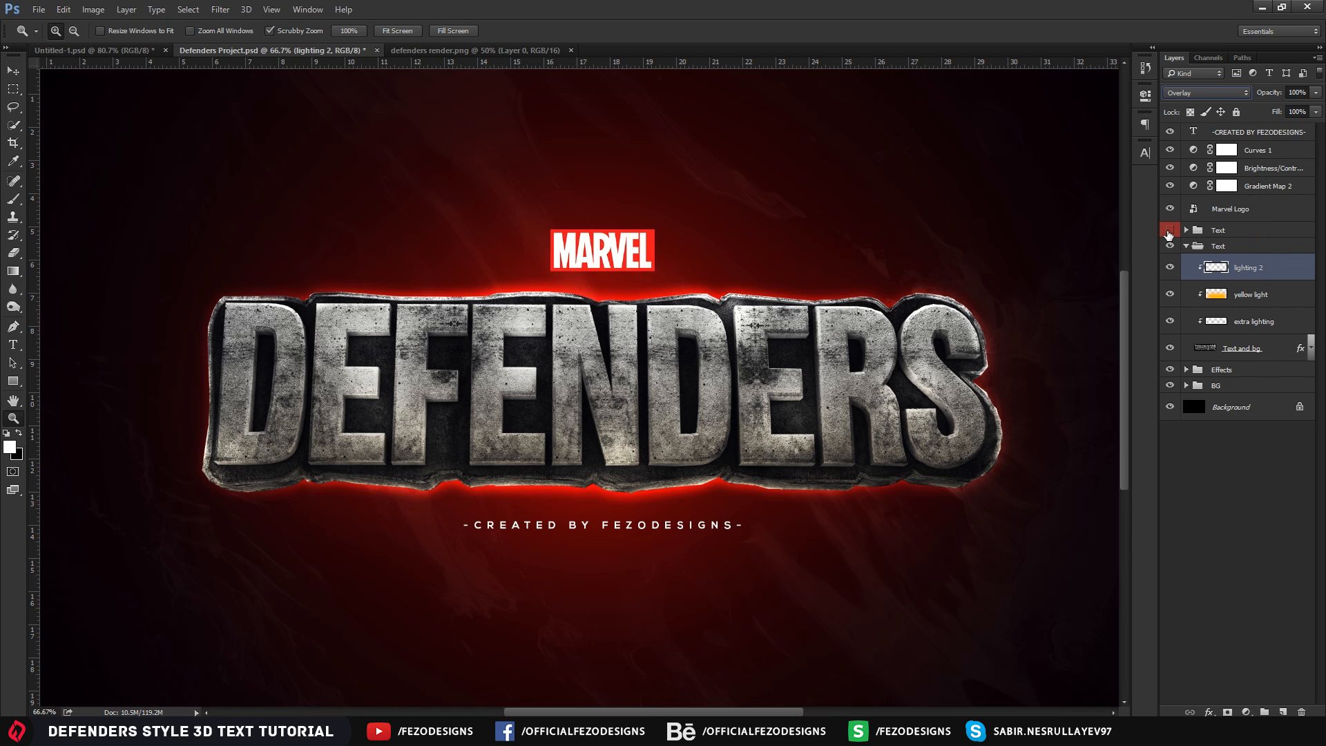
click(1297, 93)
text(50)
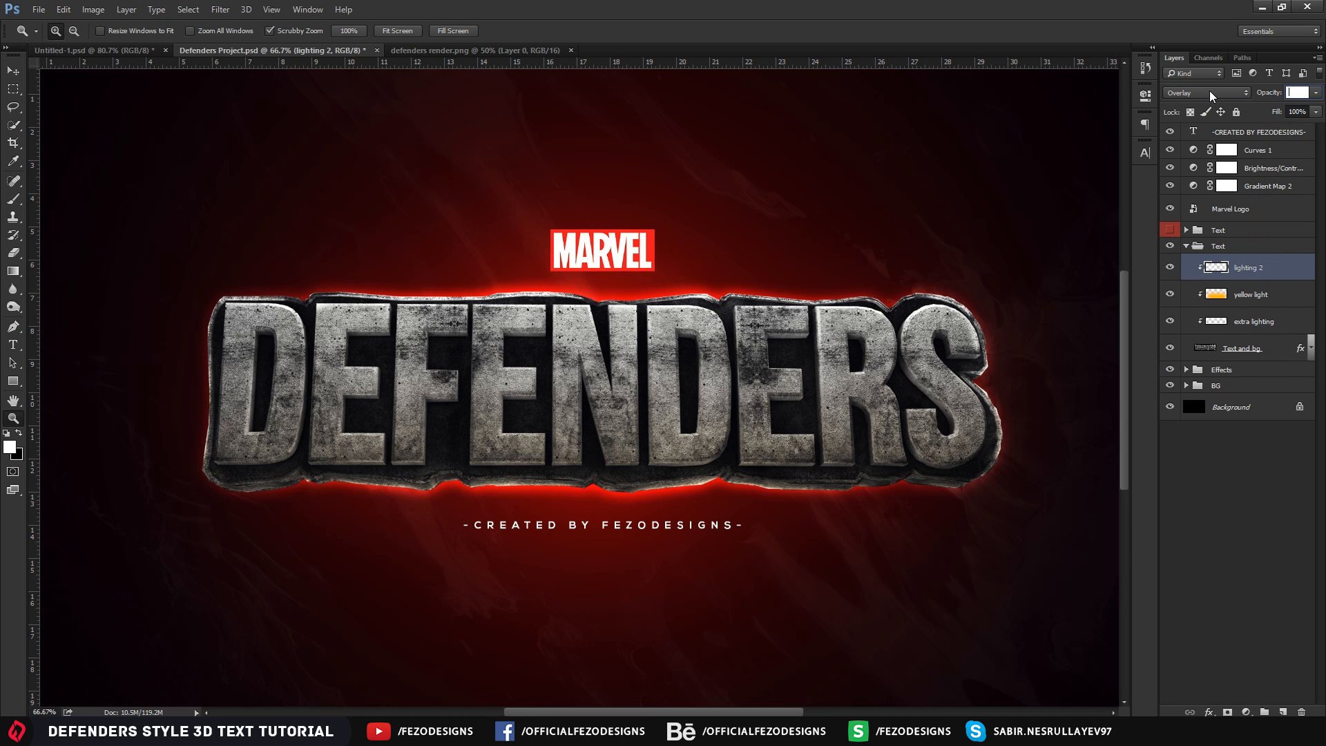
key(Return)
alt+scroll(690, 363, down, 2)
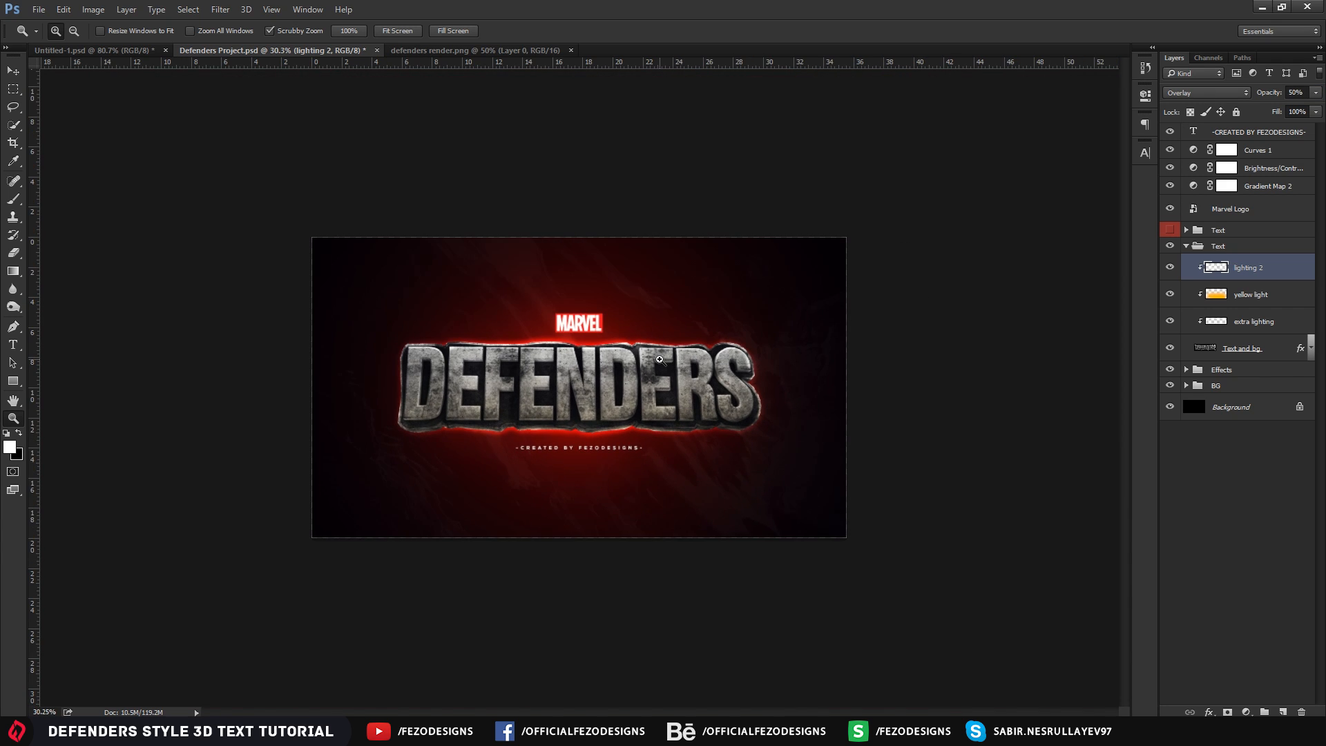
click(620, 360)
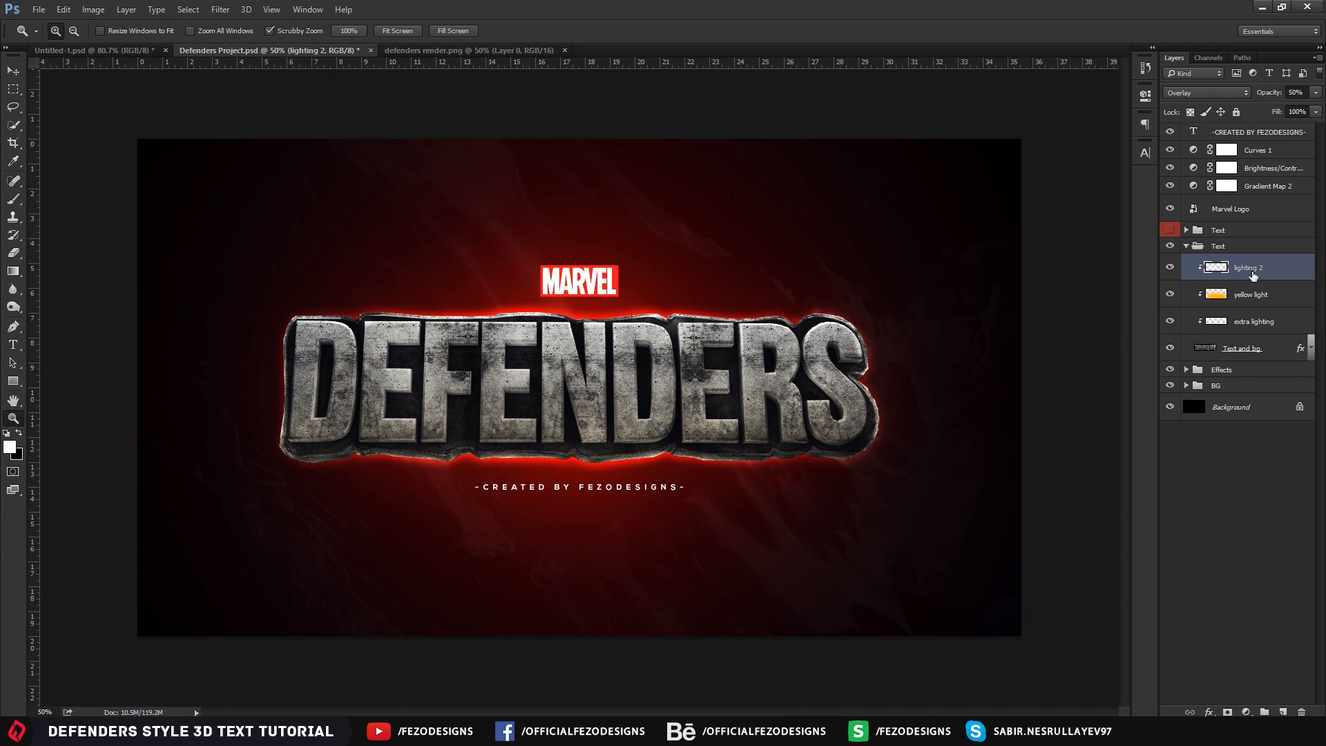
Toggle the lighting 2 layer's visibility repeatedly to compare the lettering with and without it
click(1168, 268)
click(1169, 268)
click(1169, 267)
click(1169, 267)
click(1169, 267)
click(1169, 267)
click(1220, 457)
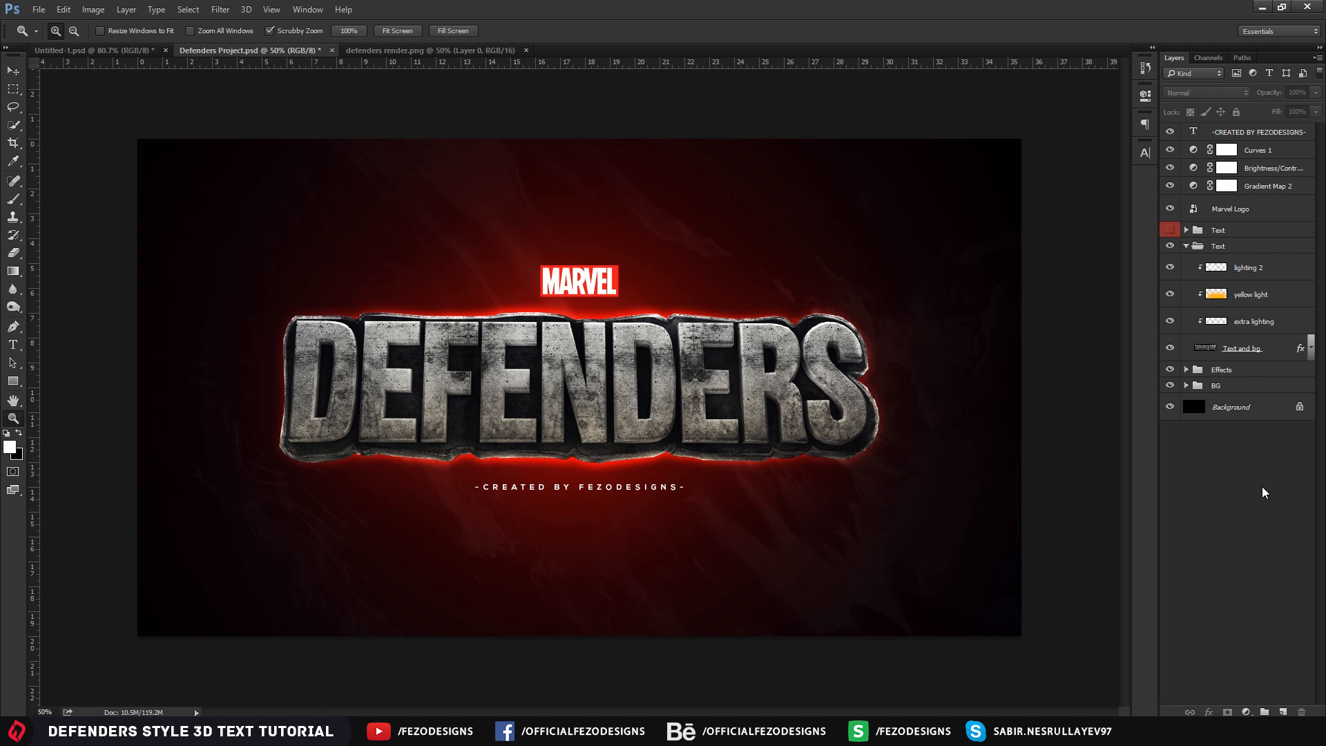
Collapse the visible Text group and briefly hide the BG and Effects groups to compare the composition without them
click(1186, 245)
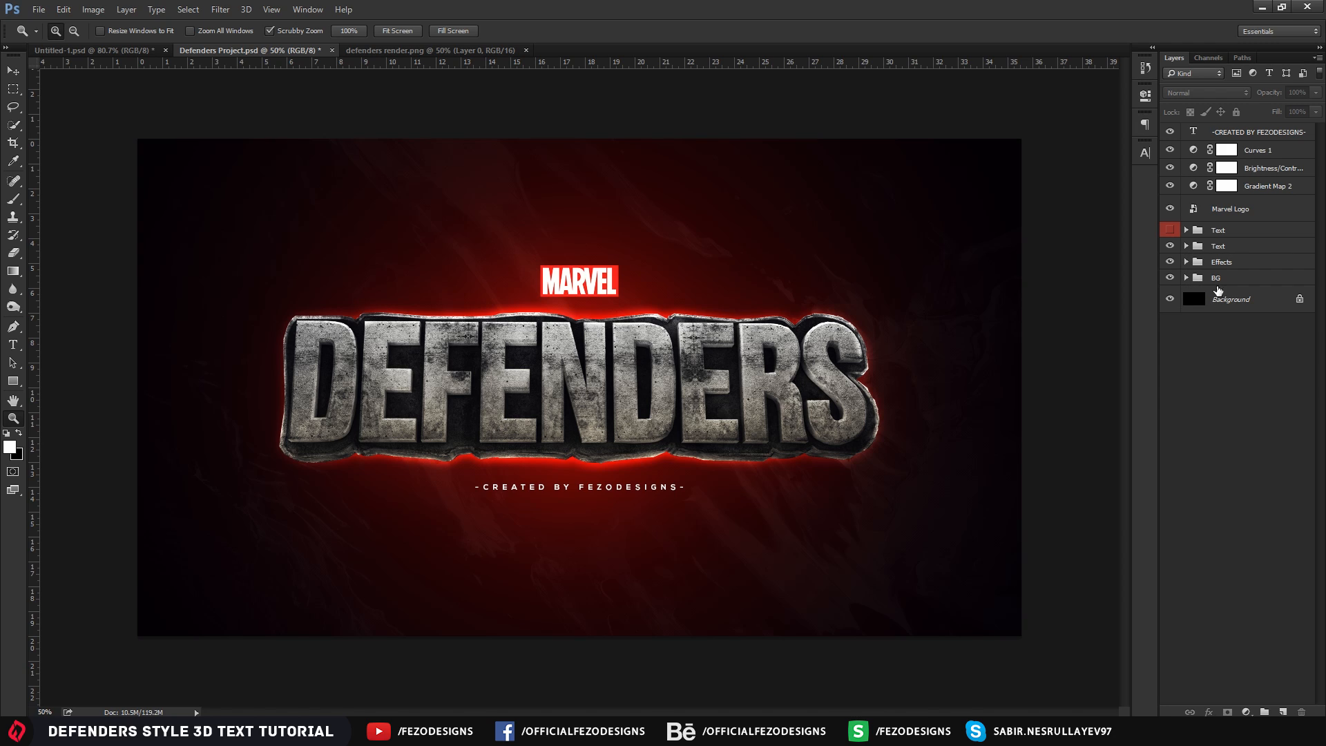
click(1169, 277)
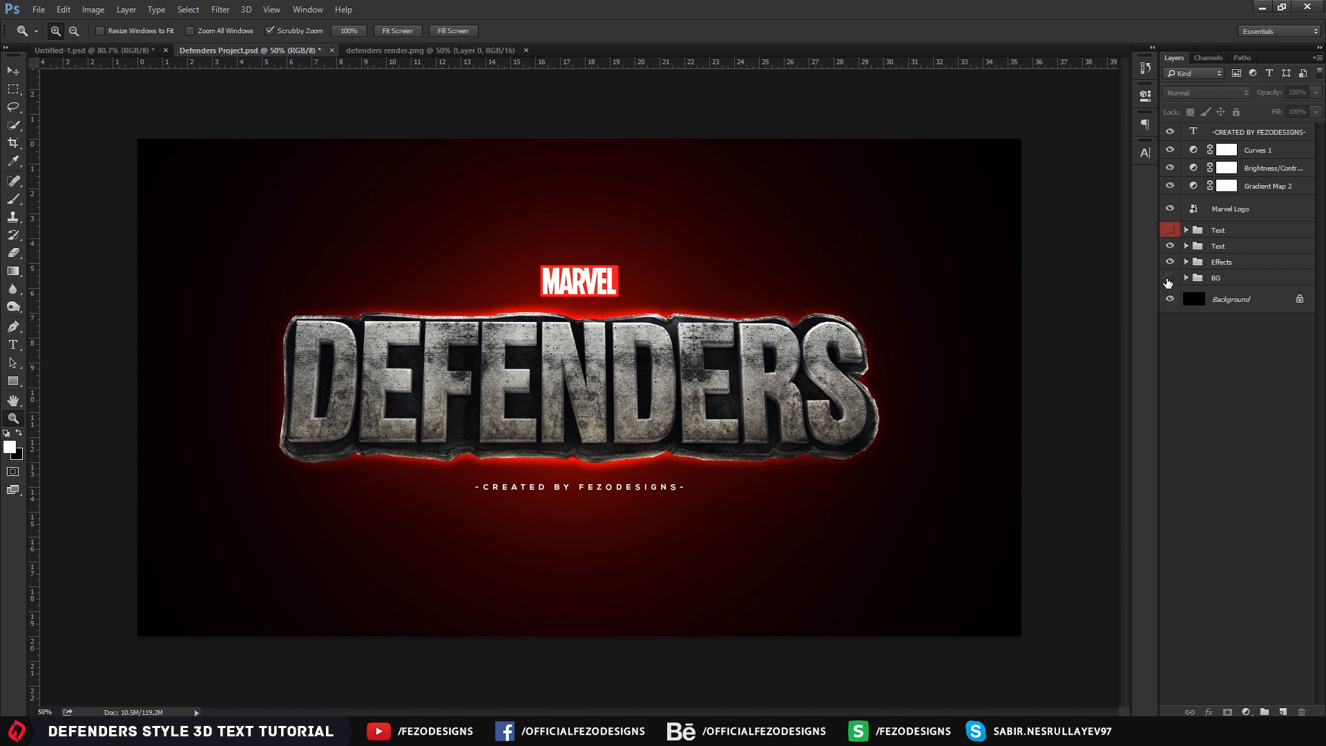
click(1169, 262)
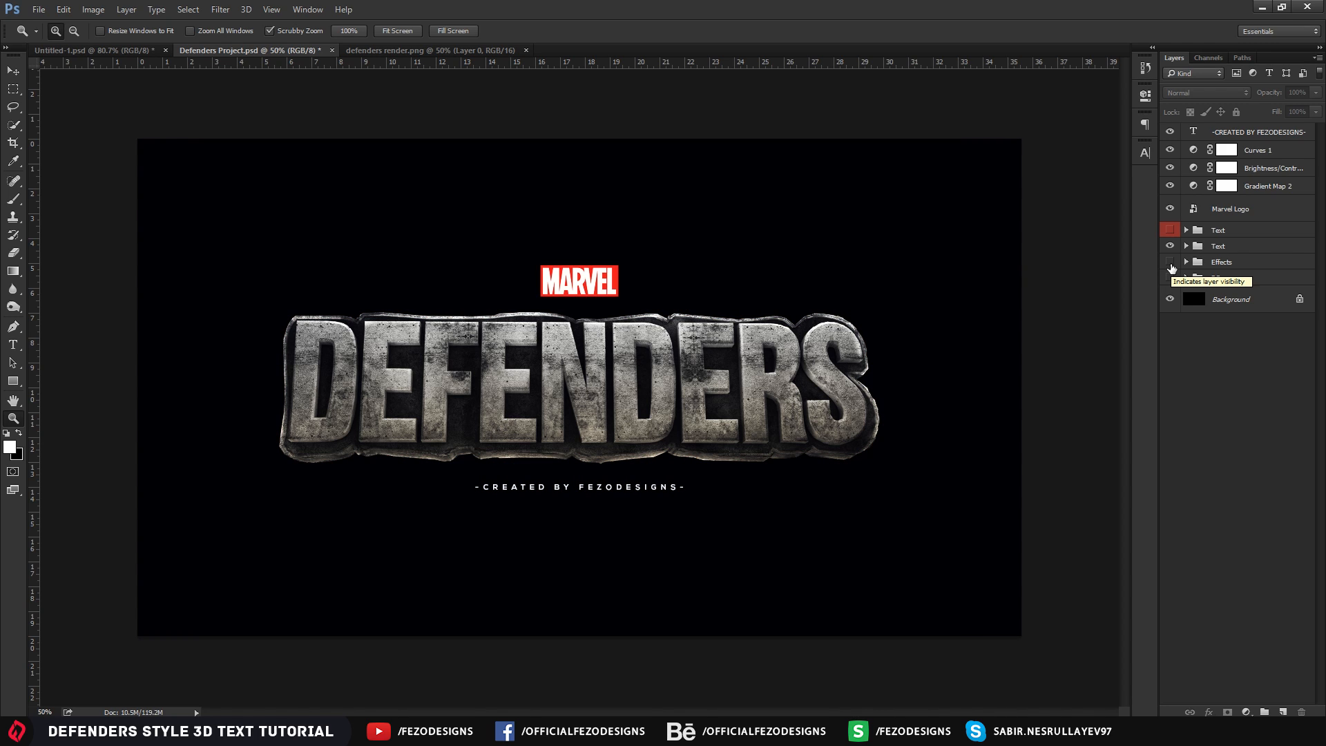
click(1169, 262)
click(1170, 278)
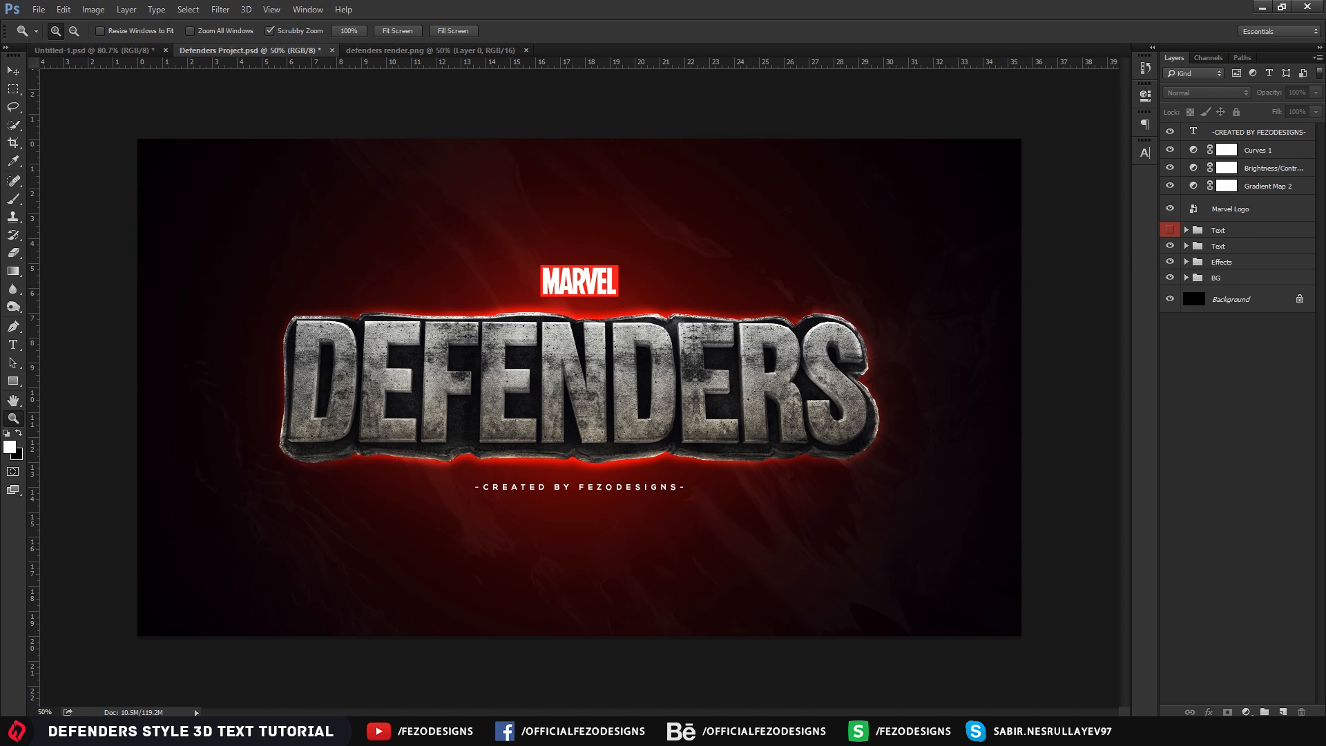
Switch to File Explorer and view the Marvel's Defenders reference image in the defenders folder, closing both windows when done
click(230, 731)
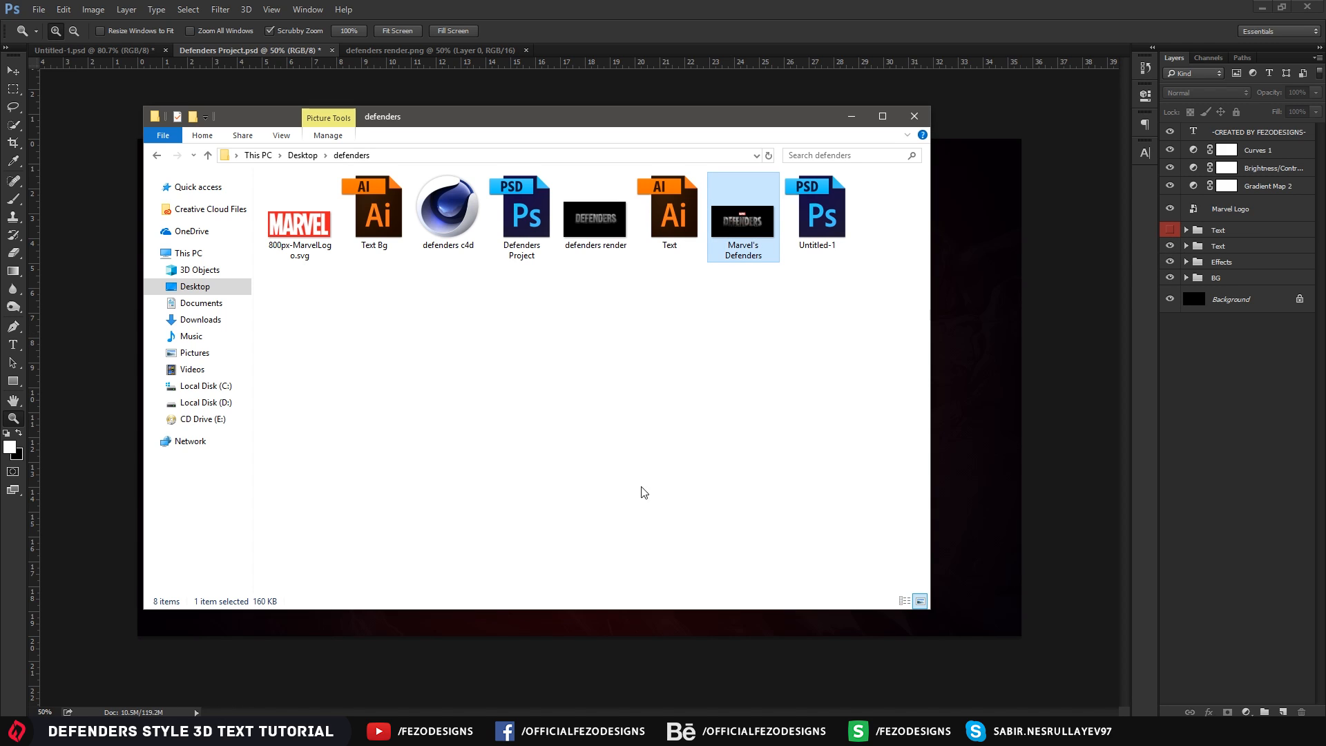
double_click(744, 231)
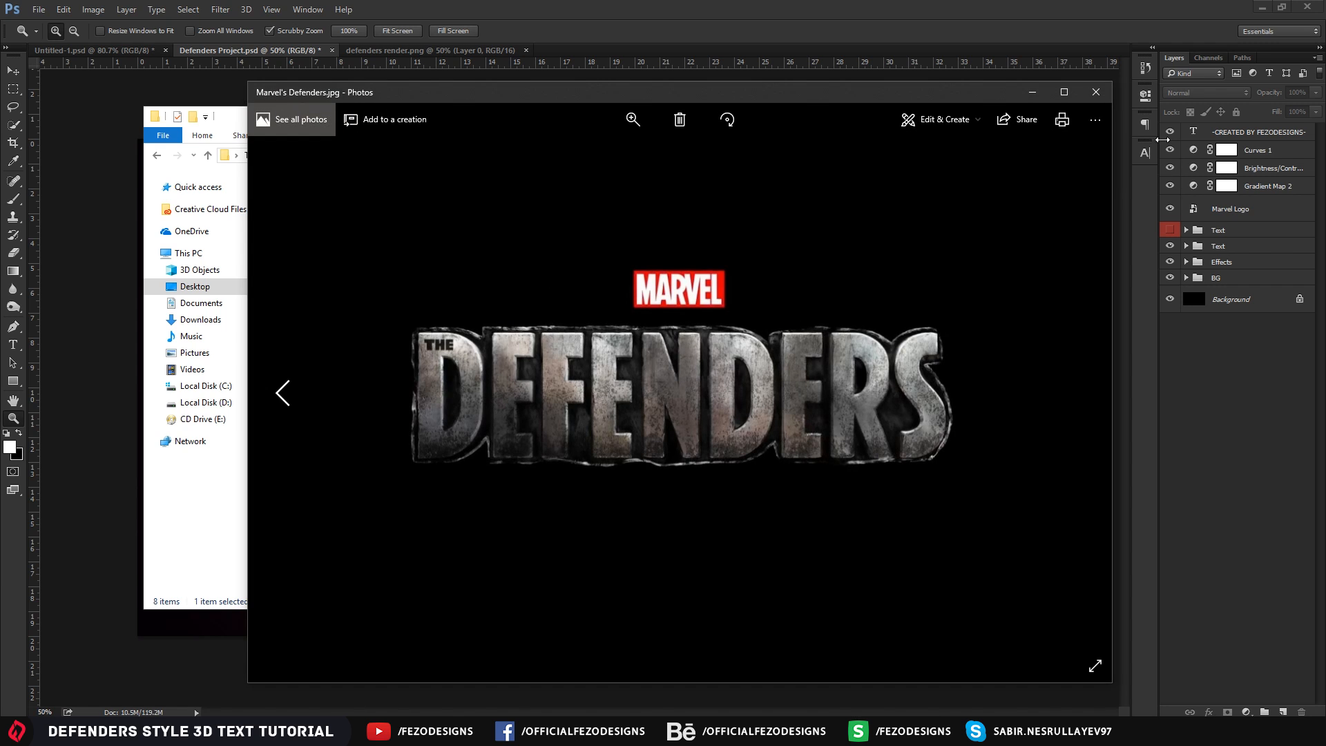
click(1095, 92)
click(916, 114)
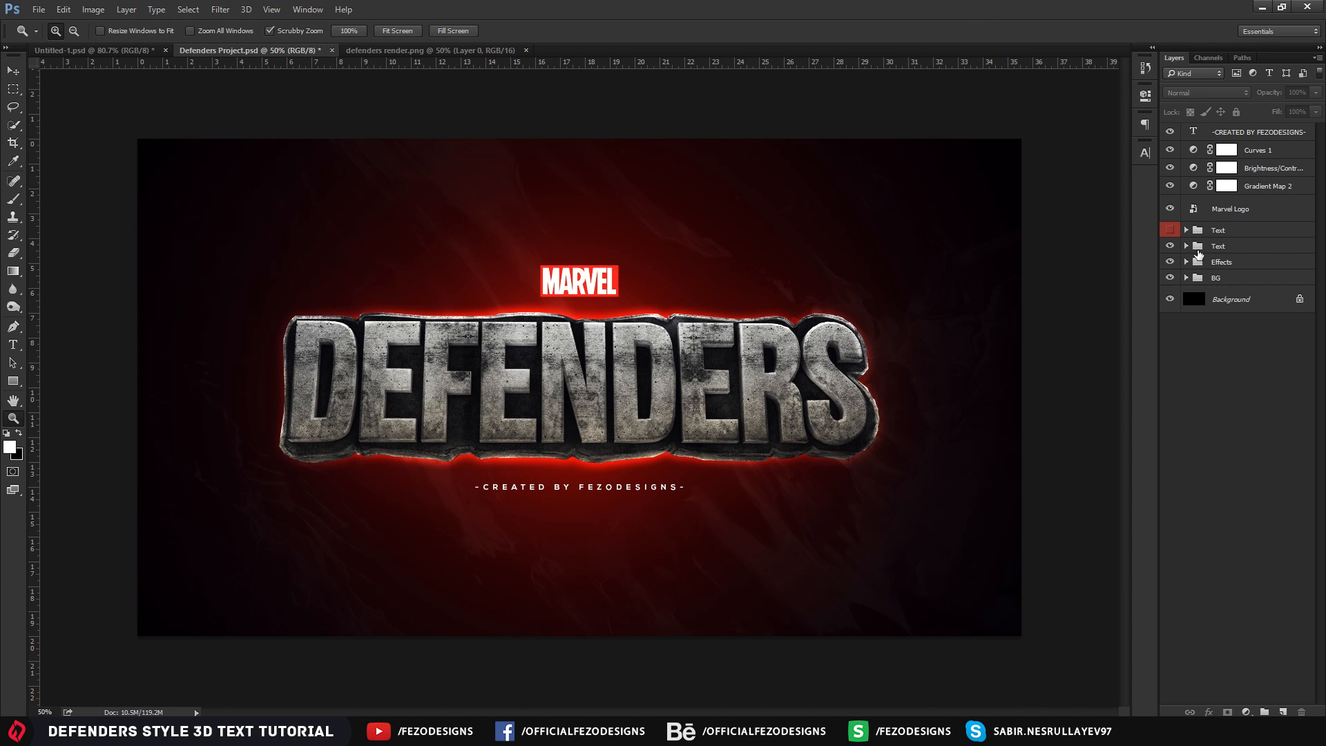
Add a text layer reading THE above lighting 2 inside the visible Text group, placed below the DEFENDERS lettering
click(1186, 245)
click(1248, 267)
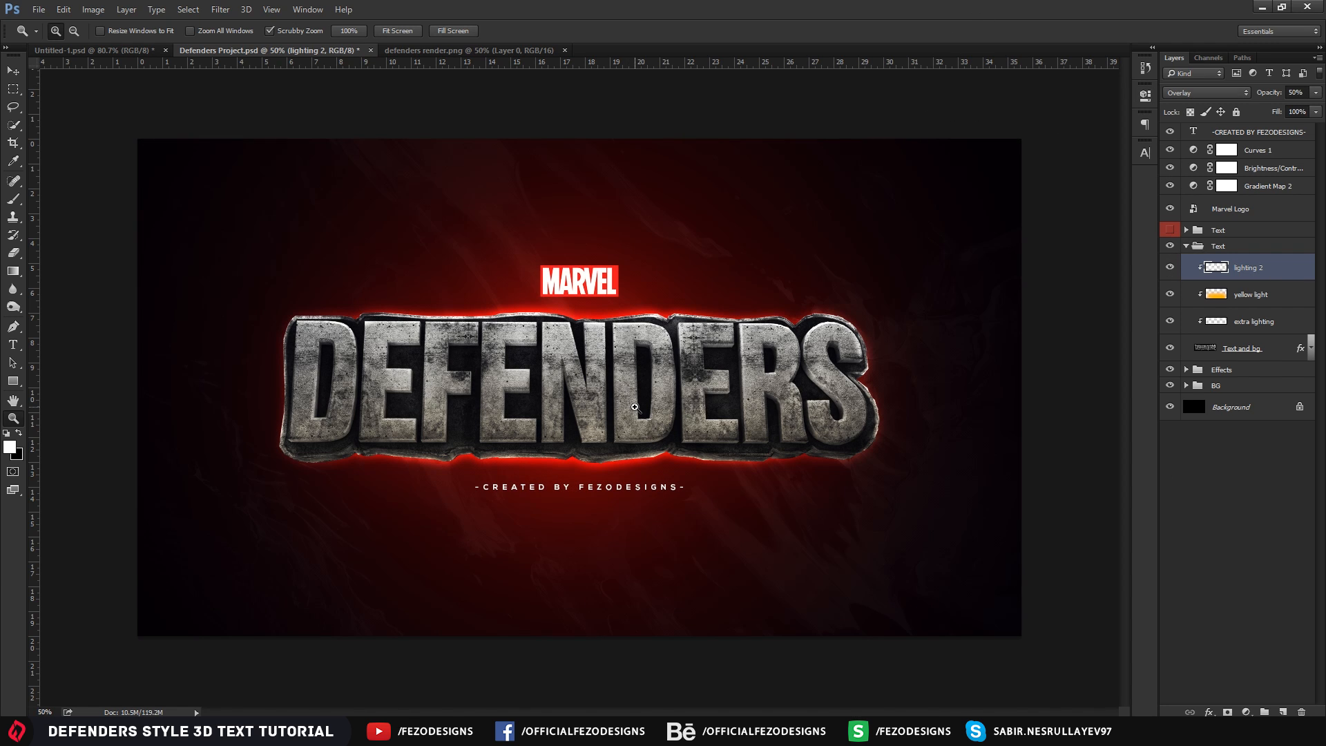
key(t)
click(392, 489)
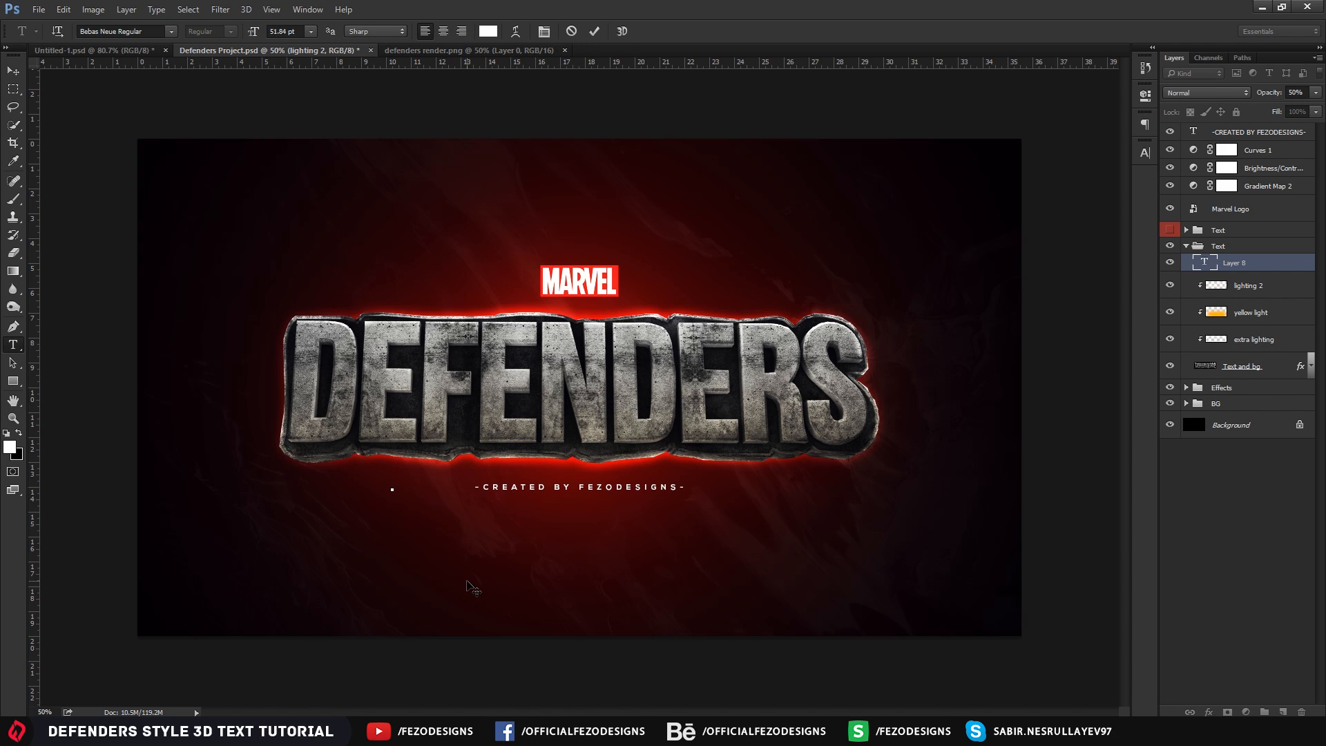
text(THE)
Set the font of the THE text to Morton Black
key(ctrl+a)
click(121, 32)
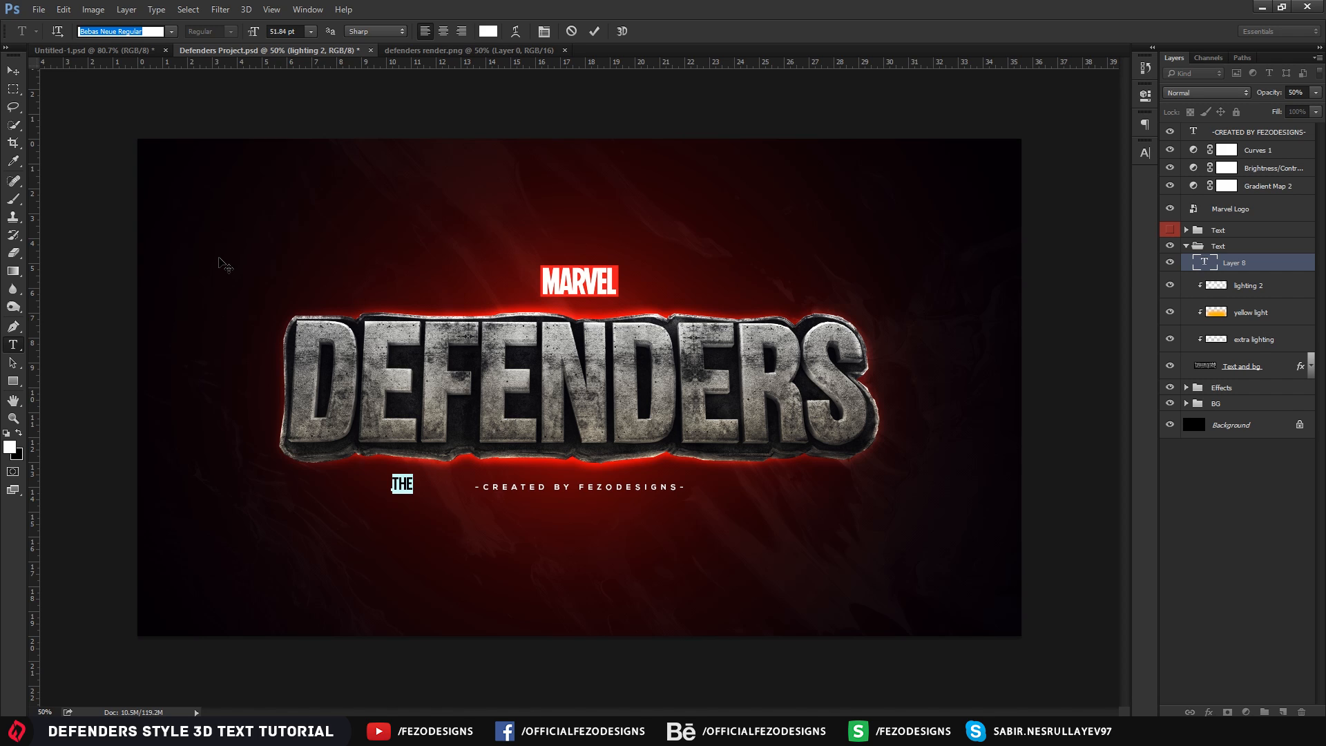
text(c)
key(BackSpace)
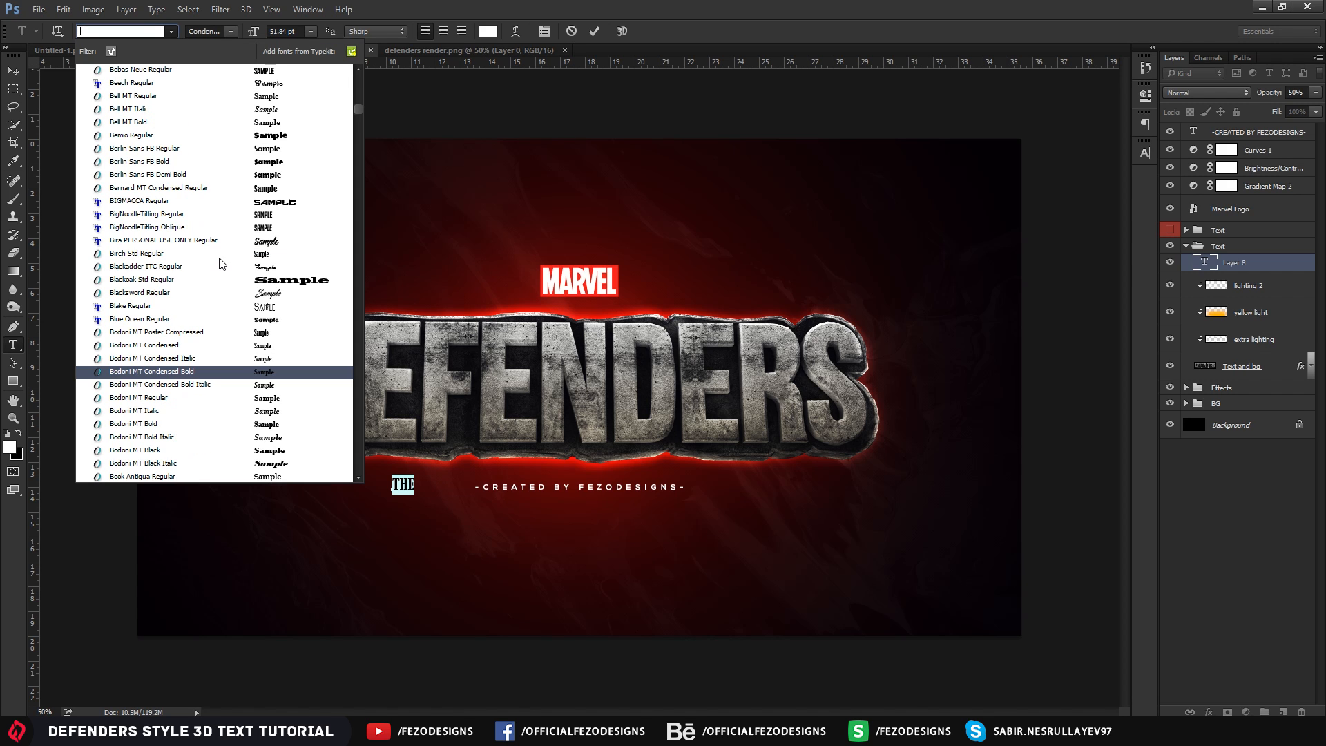
text(mor)
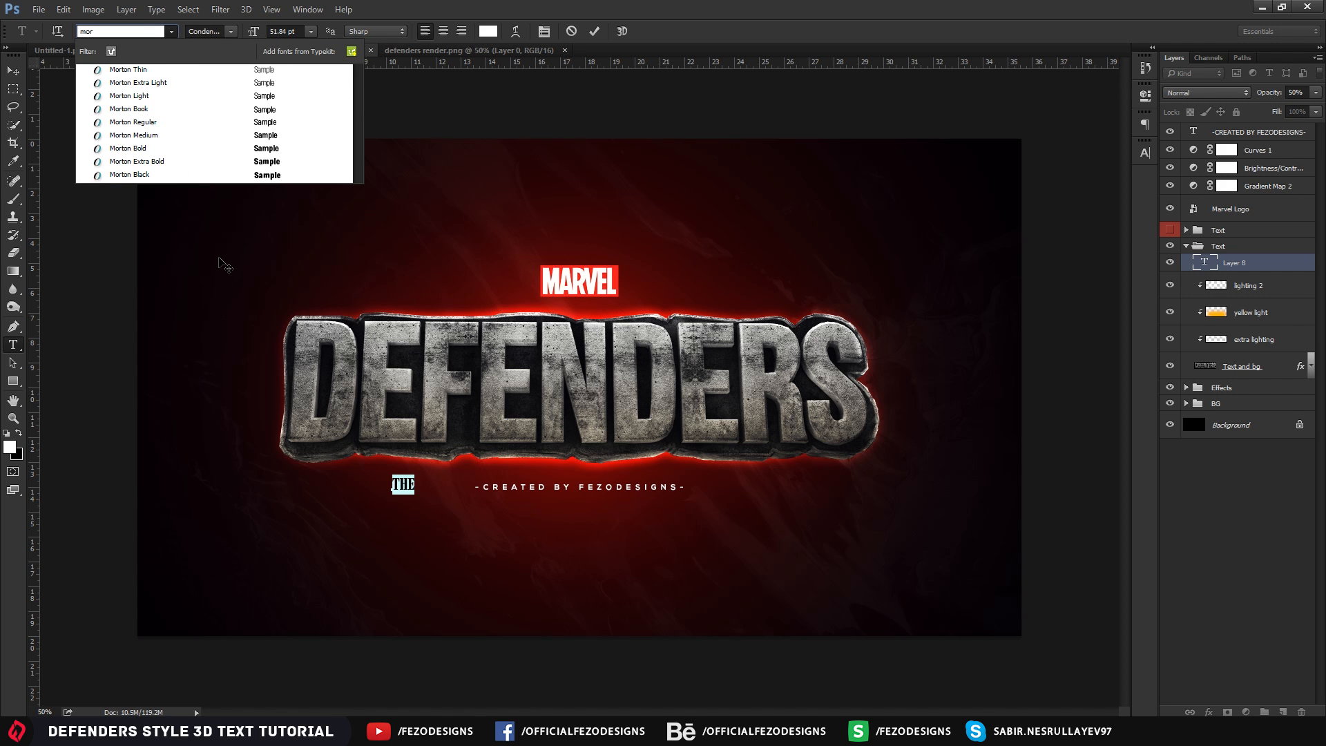
click(148, 175)
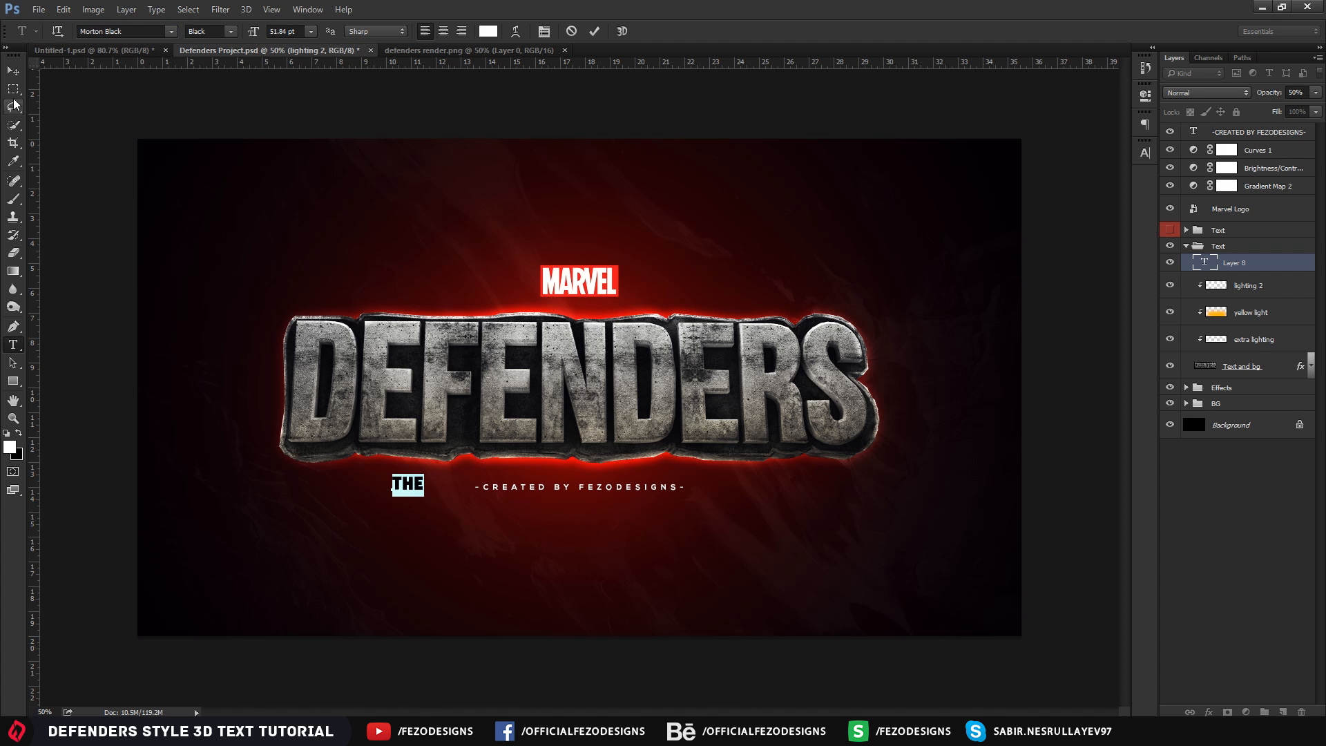
Colour the THE text near-black 0e0e0e and move it onto the upper part of the first D
click(9, 447)
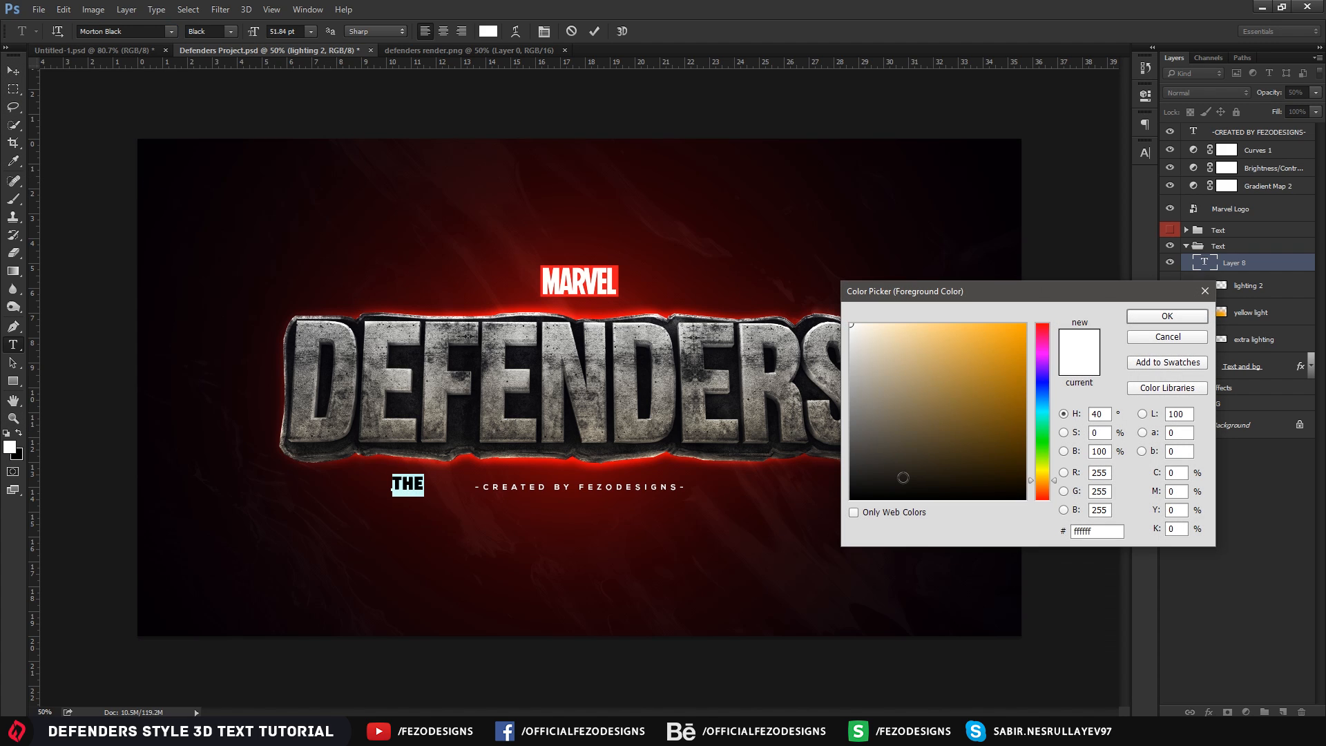
mouse_move(902, 477)
mouse_down()
mouse_move(820, 486)
mouse_move(813, 502)
mouse_move(804, 489)
mouse_up()
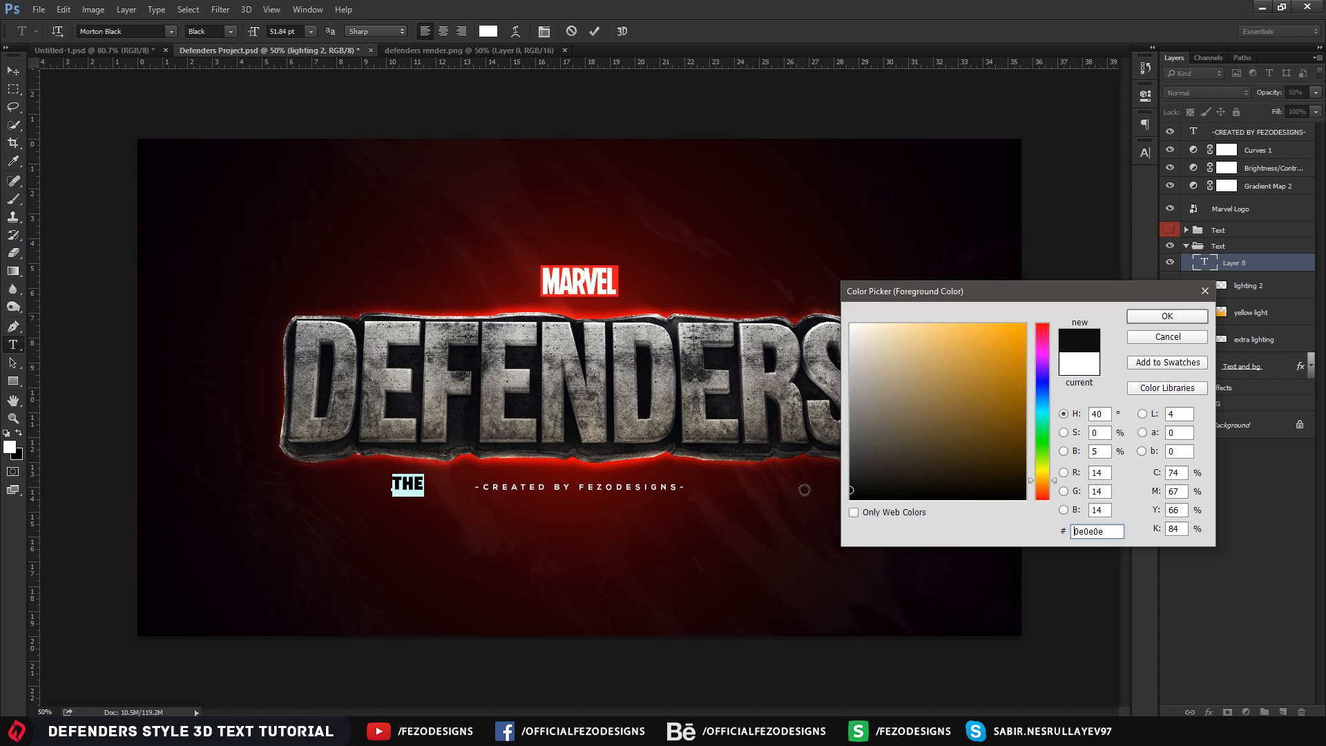
click(1167, 316)
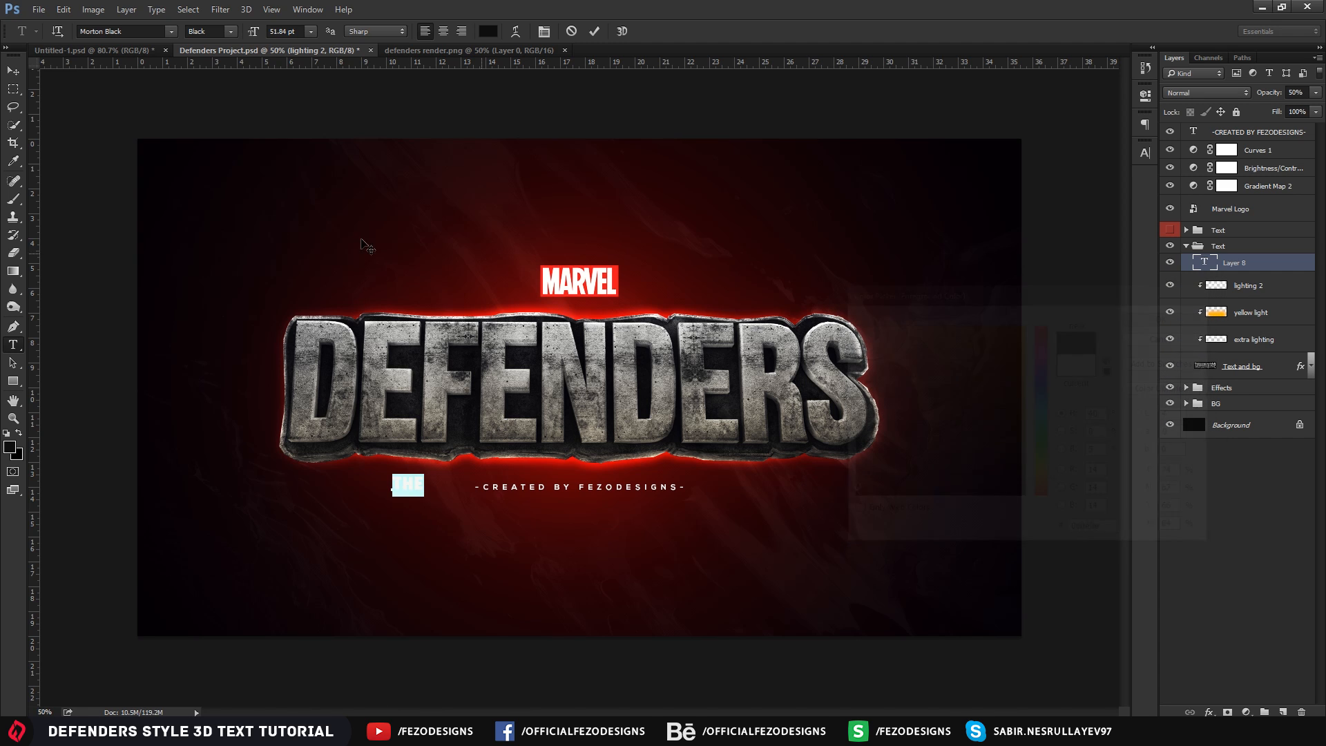
click(13, 71)
drag(325, 421, 246, 276)
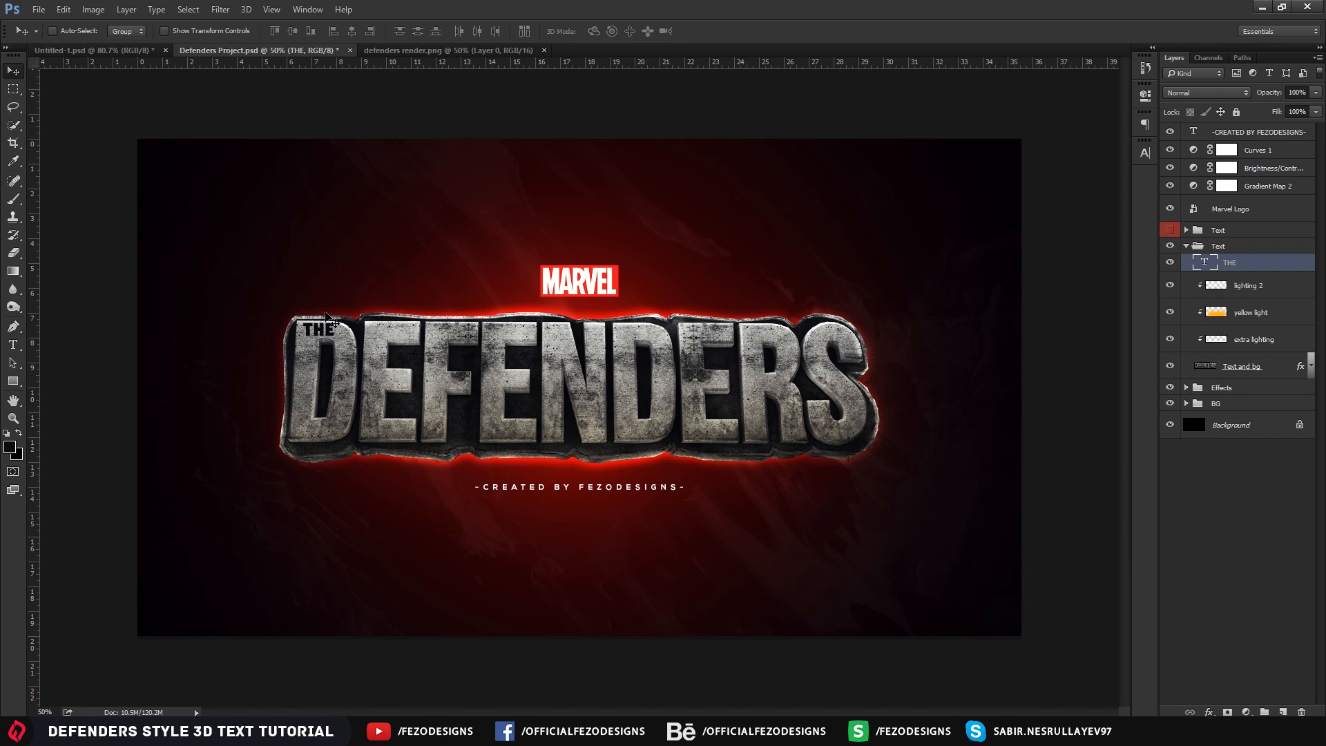
Scale the THE text down slightly in proportion and adjust its position on the upper part of the first D
key(z)
click(261, 295)
click(261, 295)
click(277, 317)
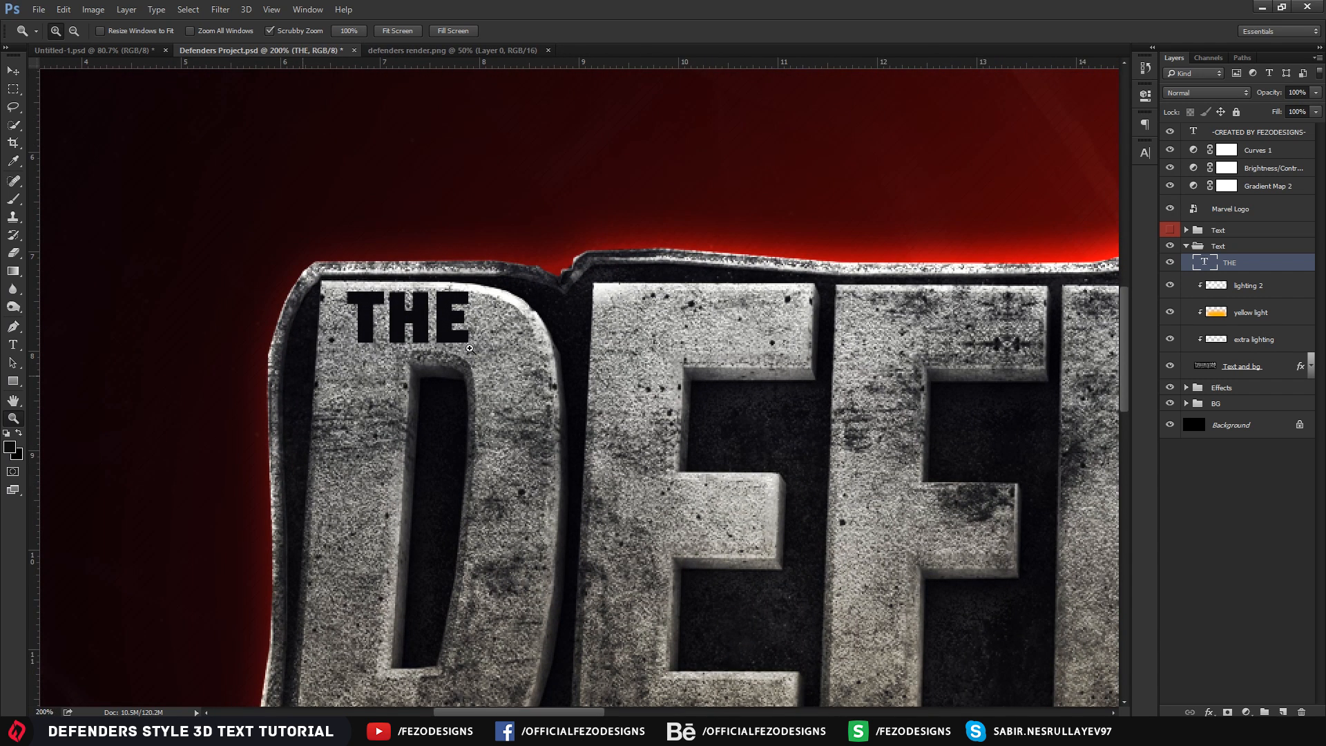
key(ctrl+t)
shift+drag(470, 368, 450, 361)
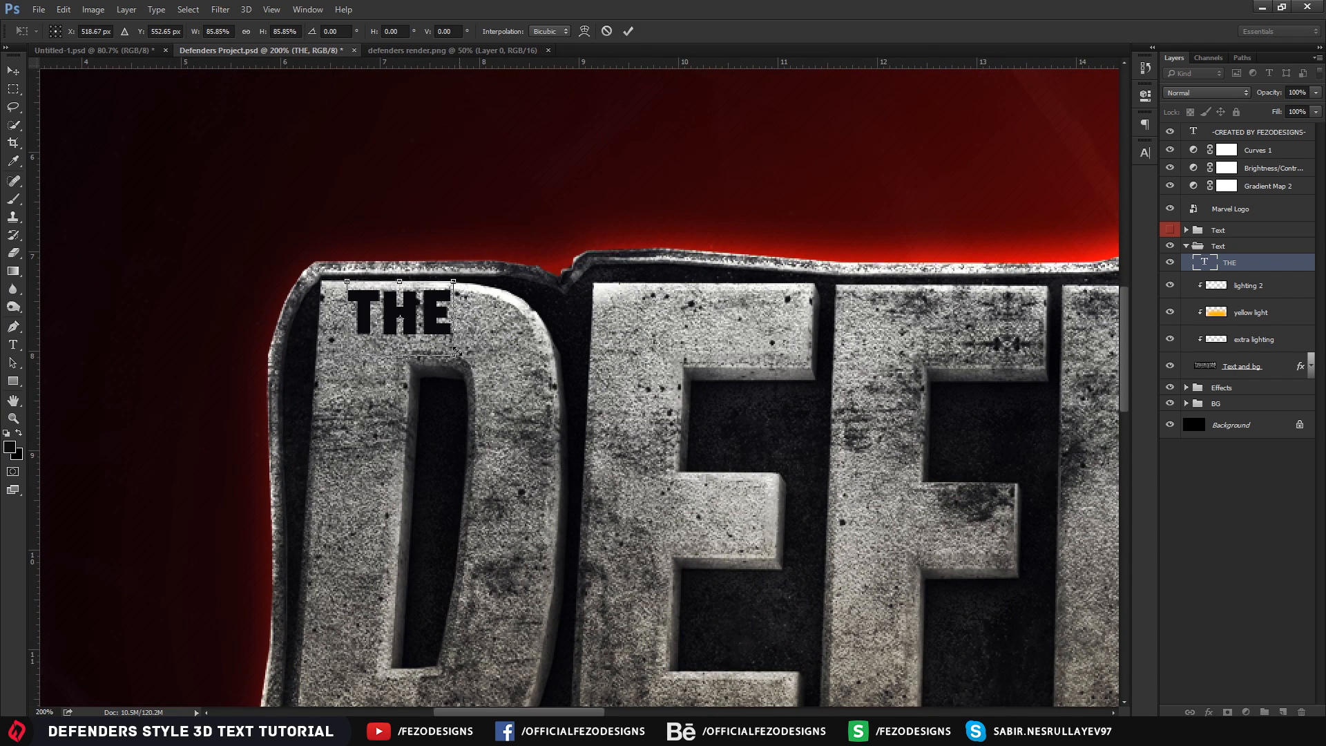
mouse_move(454, 360)
shift+mouse_down()
mouse_move(546, 387)
mouse_move(514, 397)
mouse_move(549, 418)
mouse_move(455, 375)
shift+mouse_up()
key(Return)
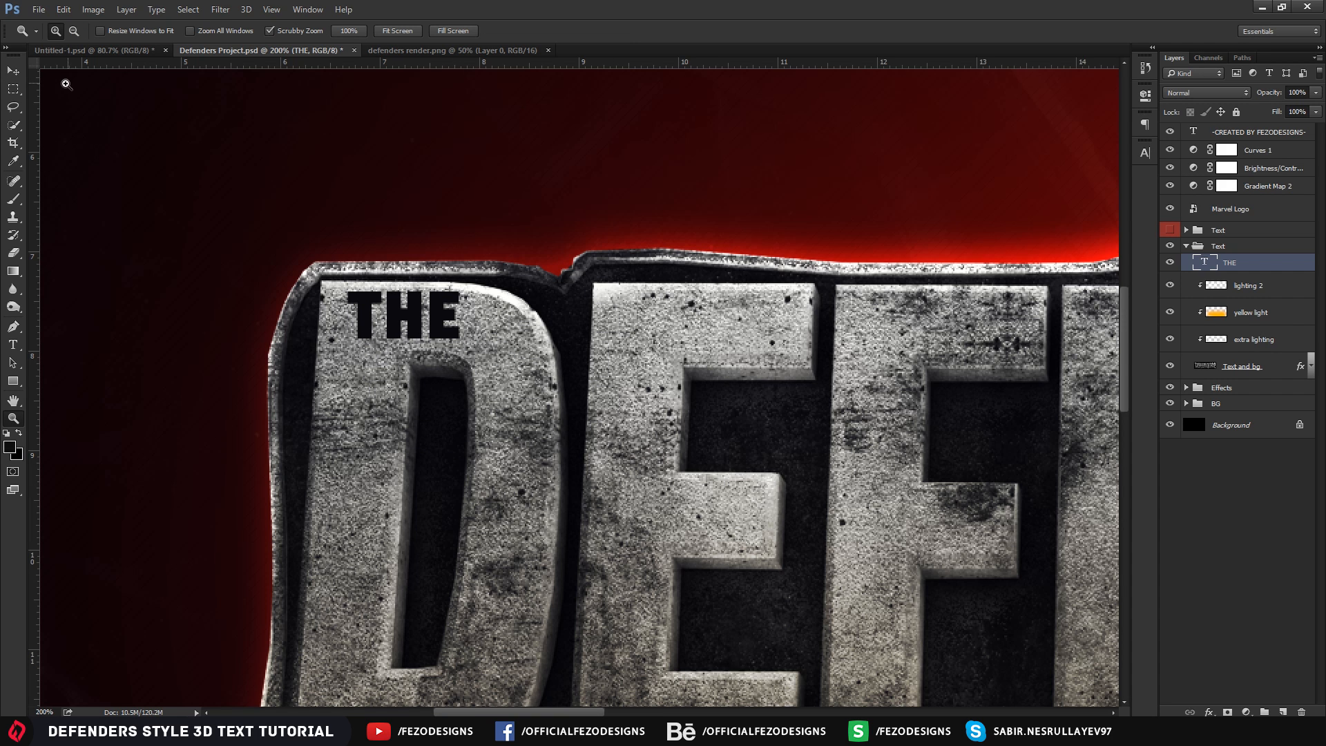
drag(430, 296, 427, 301)
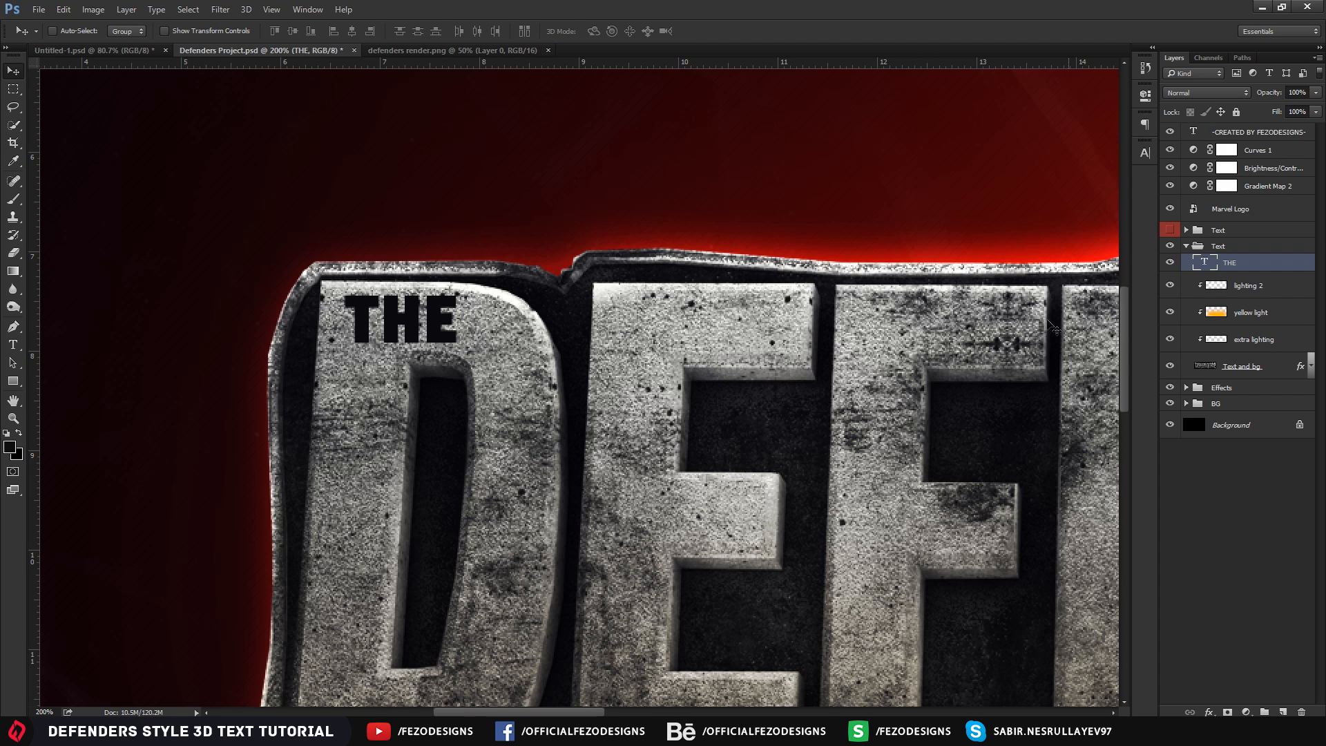
Apply an Outer Glow style to the THE layer with a size of 5 px and an opacity of 25%
double_click(1286, 273)
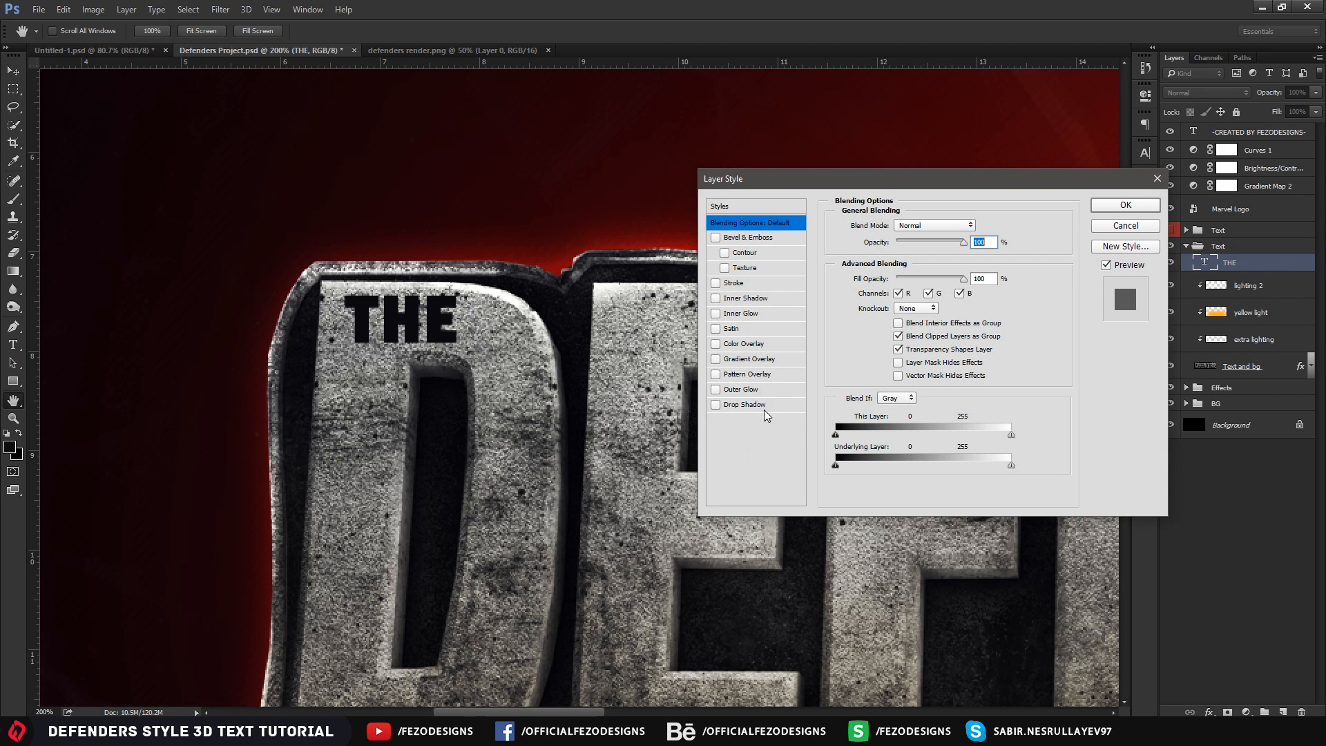
click(744, 389)
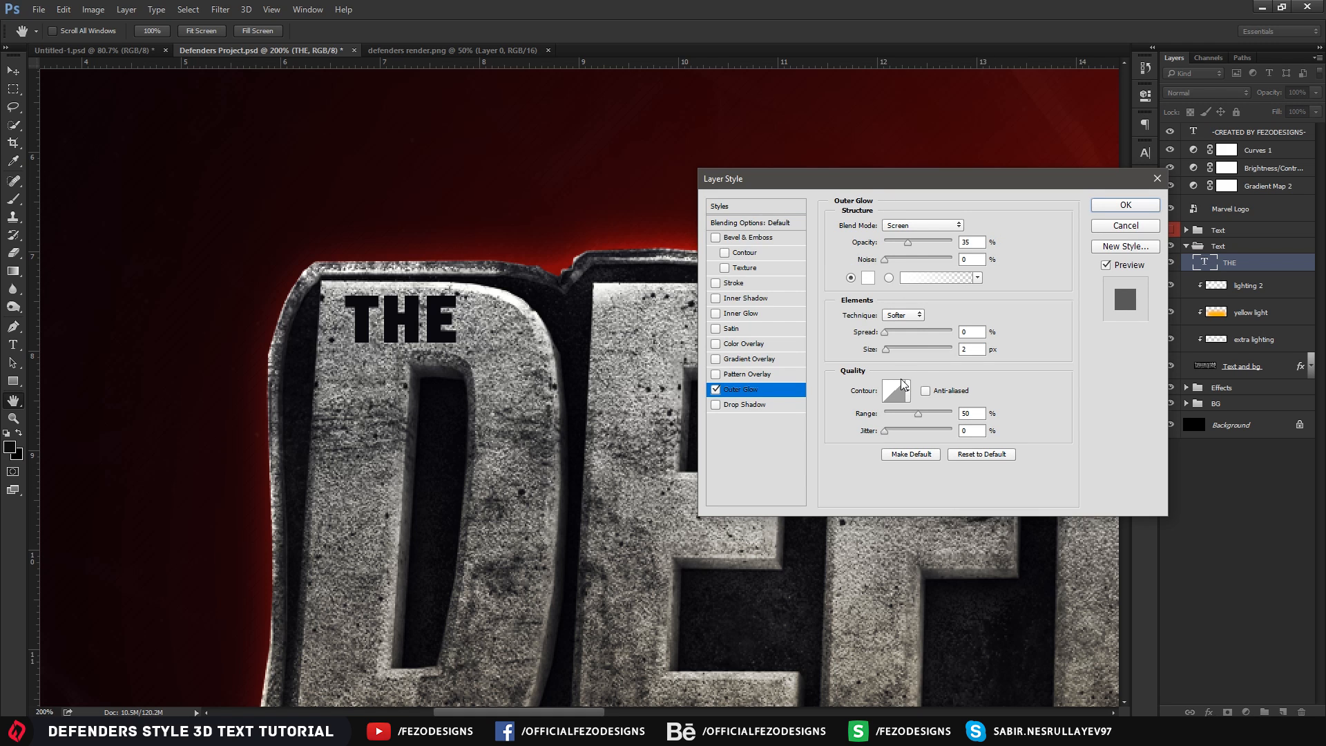
double_click(966, 349)
text(5)
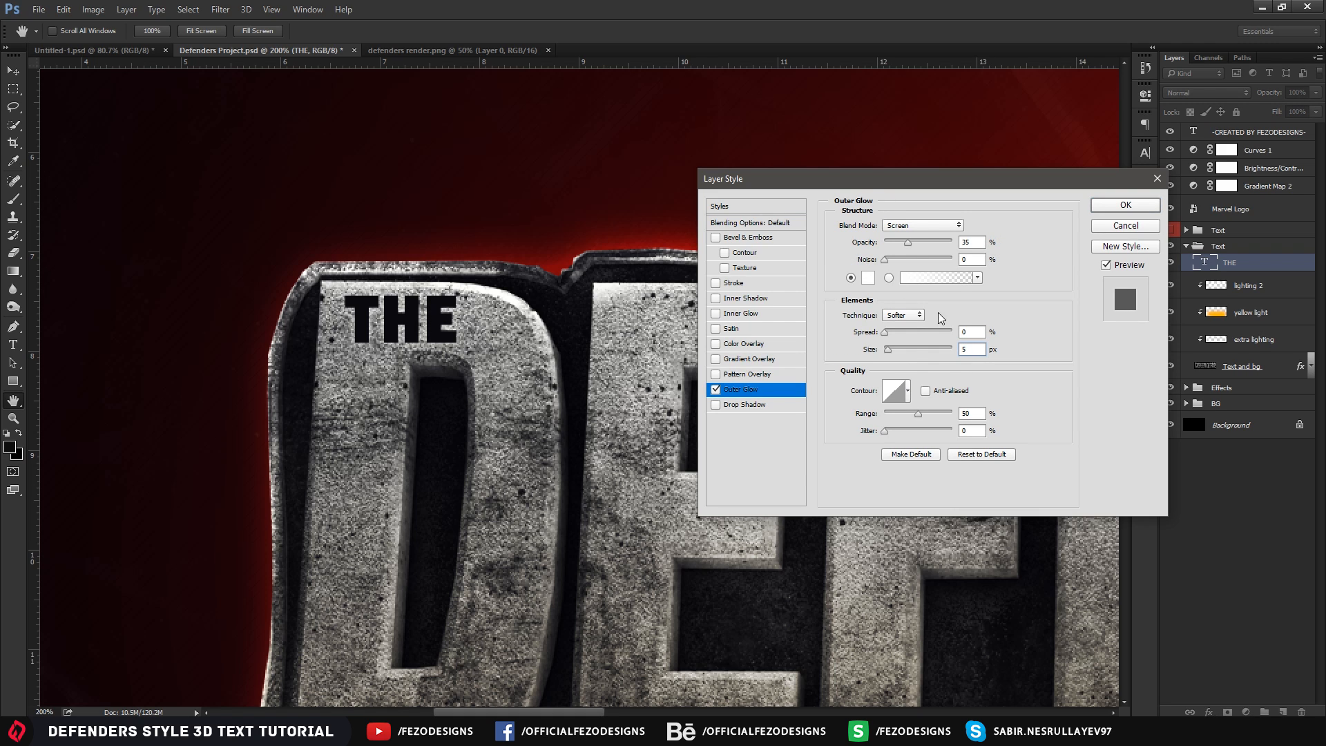
click(925, 225)
click(935, 331)
drag(916, 243, 902, 247)
text(35)
drag(974, 241, 913, 248)
text(25)
key(Return)
Nudge the THE text slightly to the left on the first D
key(z)
drag(835, 430, 661, 379)
drag(542, 341, 503, 340)
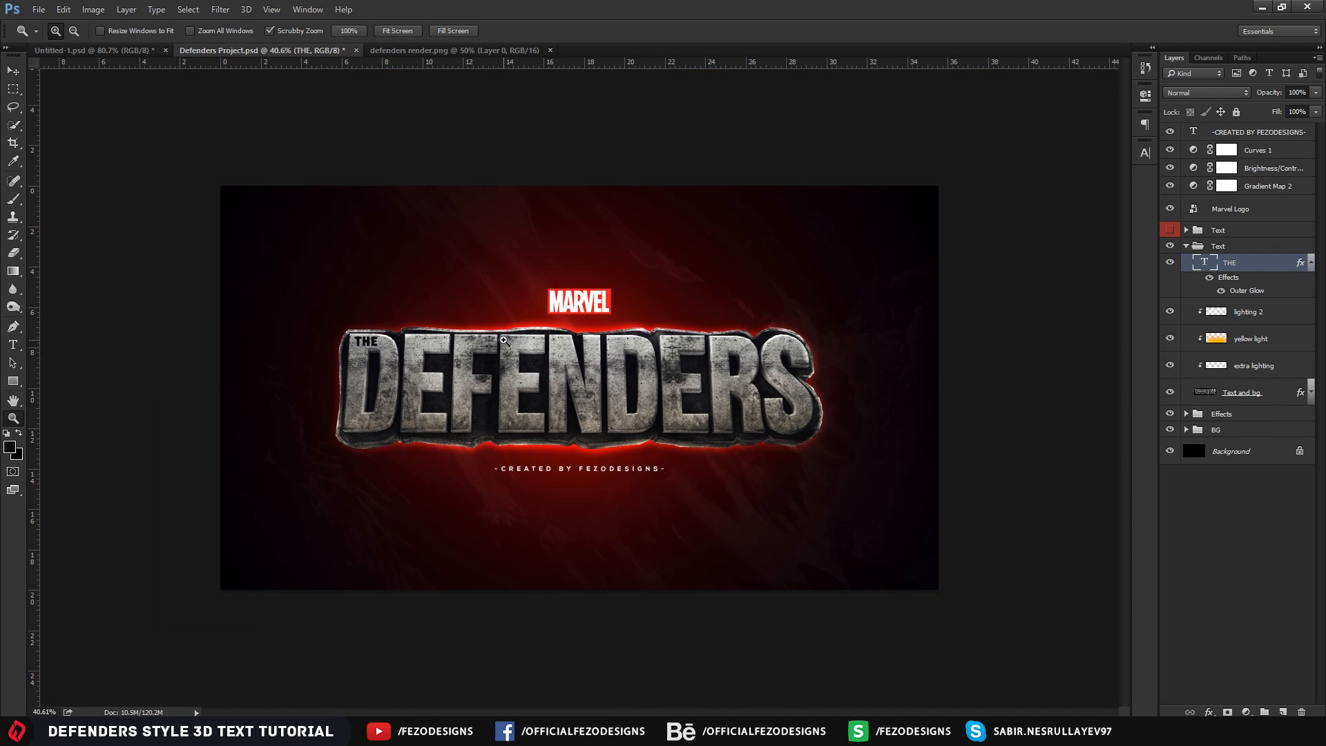
key(ctrl+plus)
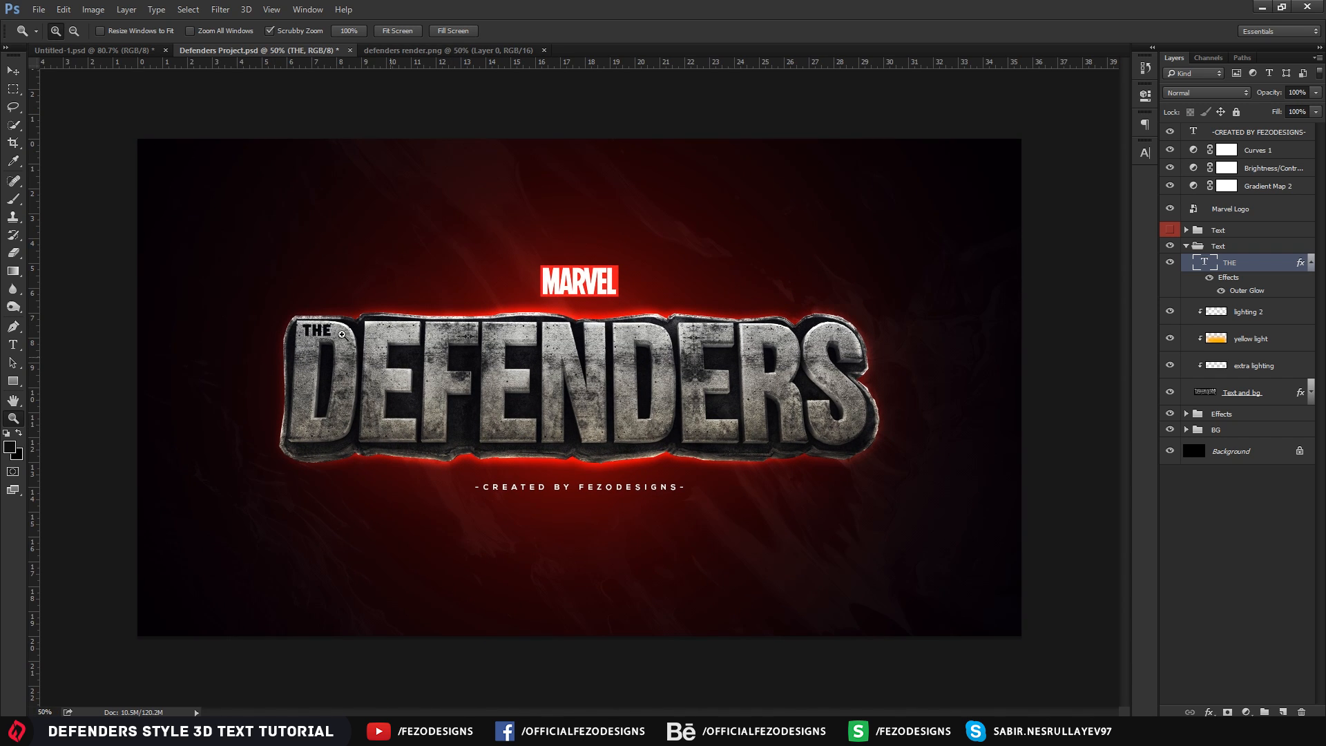
click(301, 320)
key(ctrl+t)
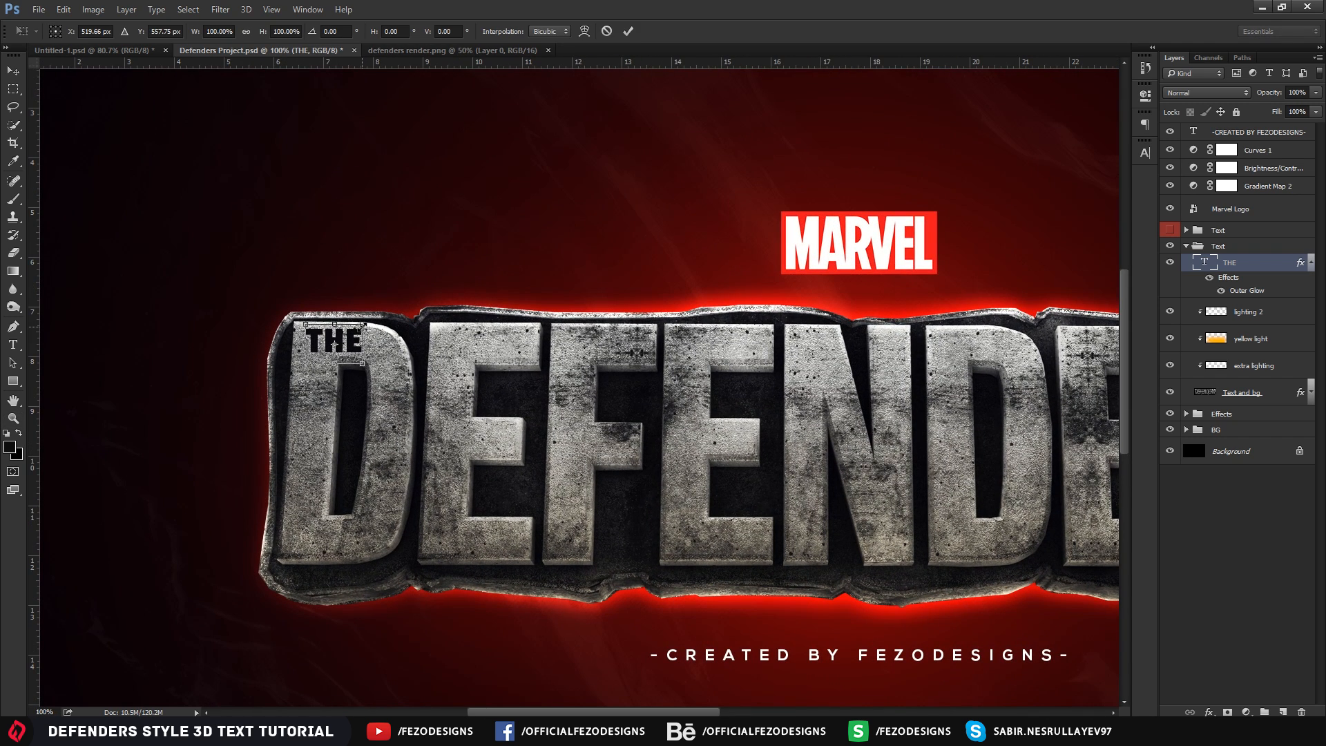
key(Return)
key(z)
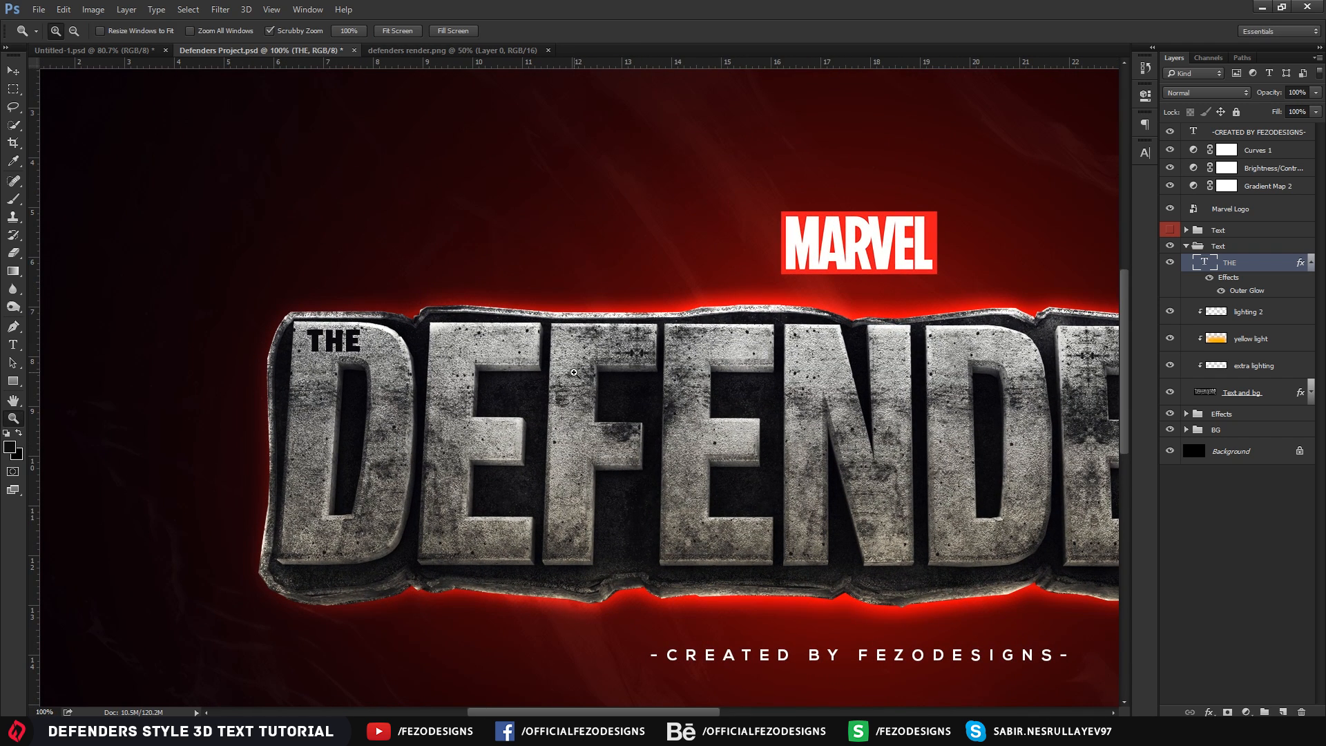
key(v)
key(Left)
key(Left)
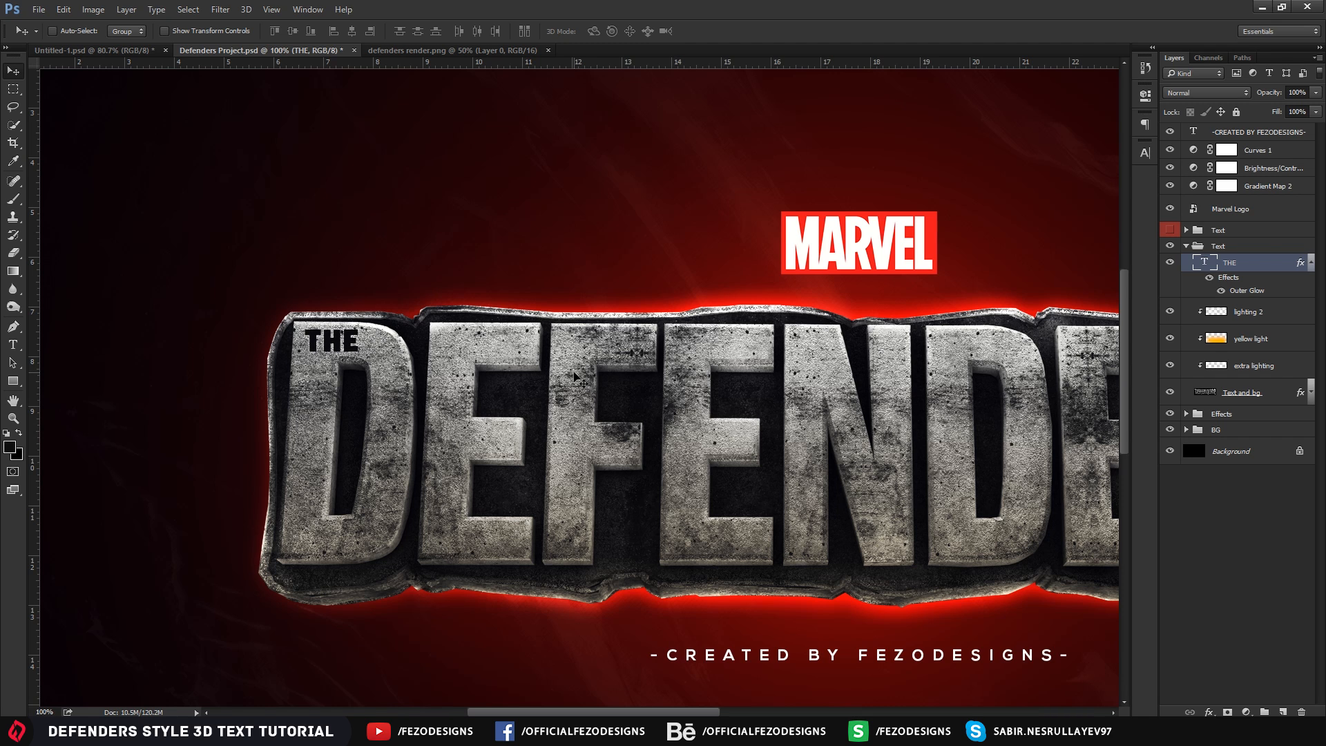
key(z)
key(ctrl+0)
drag(656, 323, 548, 388)
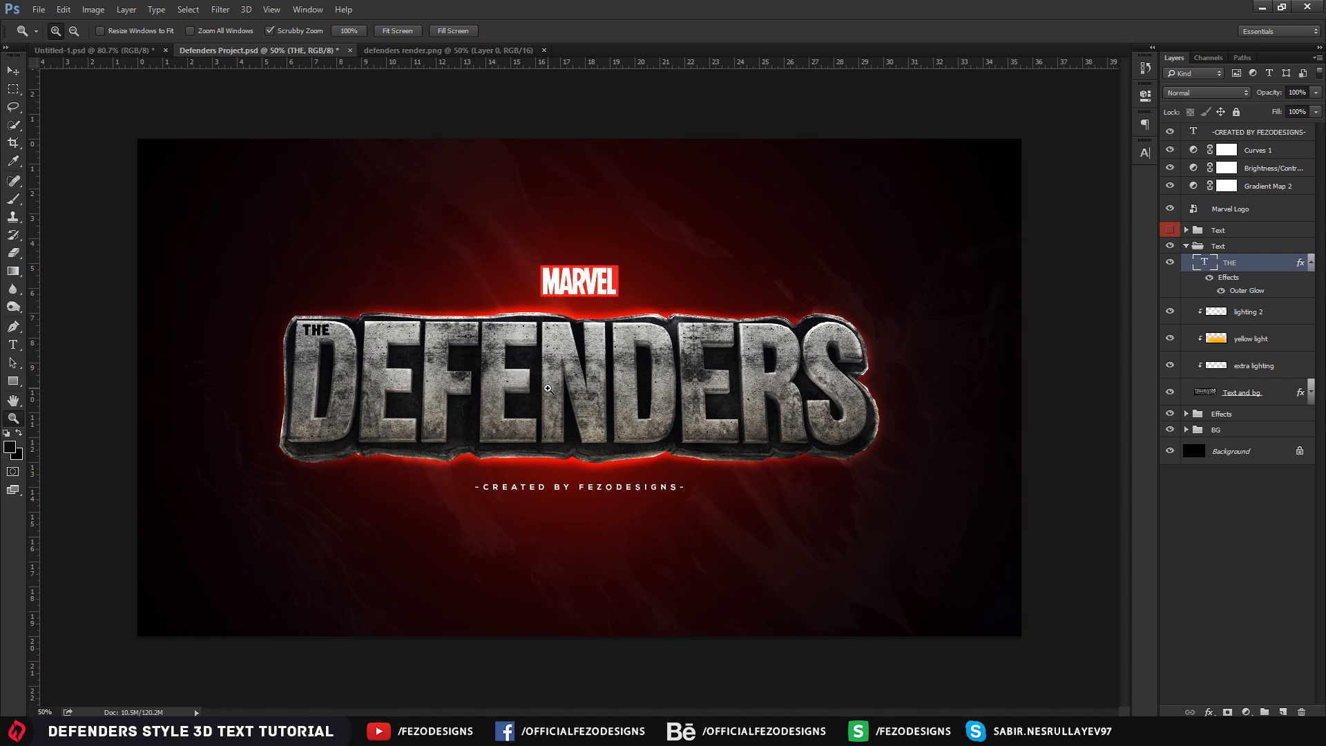
click(13, 71)
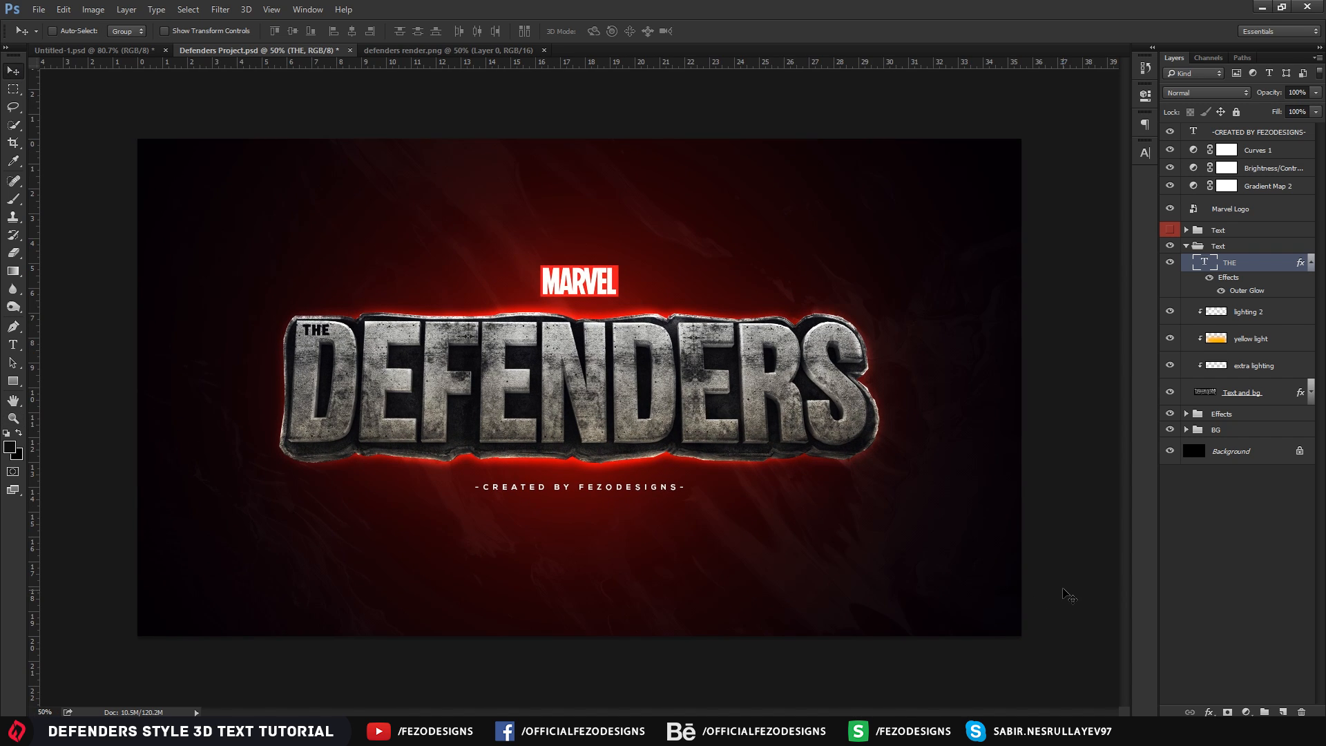